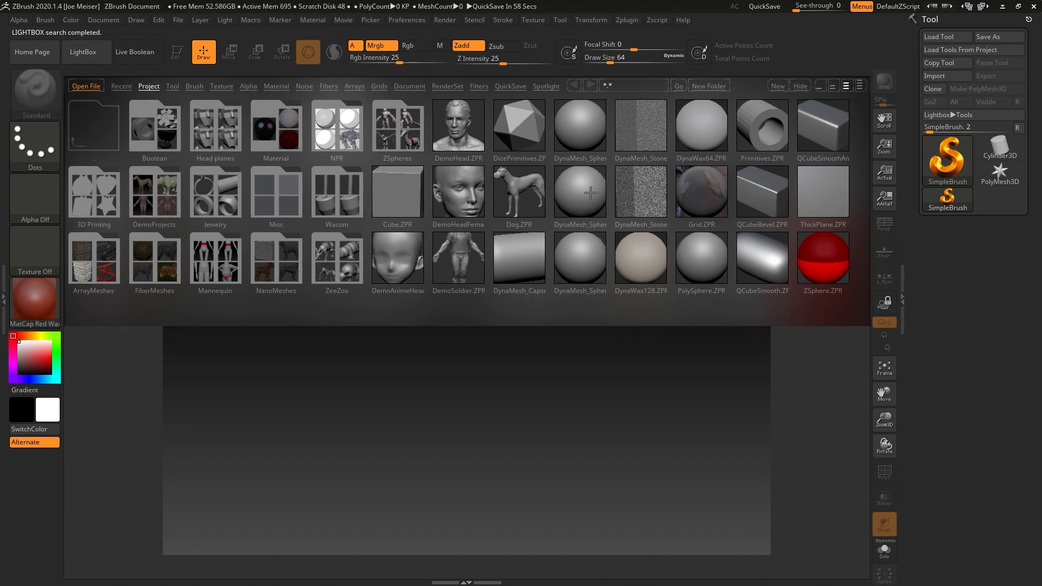
# - Open the DynaMesh_Sphere_32 project
pyautogui.doubleClick(590, 192)
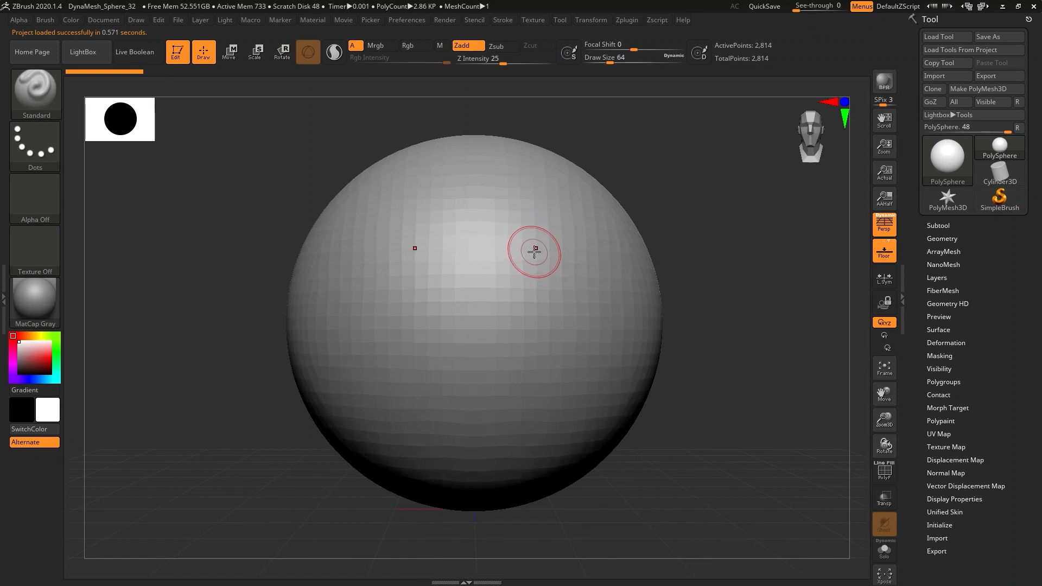
# - Examine the sphere from different angles and distances by orbiting, panning and zooming the view
pyautogui.moveTo(665, 237); pyautogui.dragTo(659, 232)
pyautogui.moveTo(665, 269)
pyautogui.mouseDown()
pyautogui.moveTo(682, 273)
pyautogui.moveTo(716, 245)
pyautogui.moveTo(670, 254)
pyautogui.moveTo(706, 256)
pyautogui.moveTo(717, 242)
pyautogui.mouseUp()
pyautogui.keyDown('alt'); pyautogui.moveTo(756, 272); pyautogui.dragTo(668, 274); pyautogui.keyUp('alt')
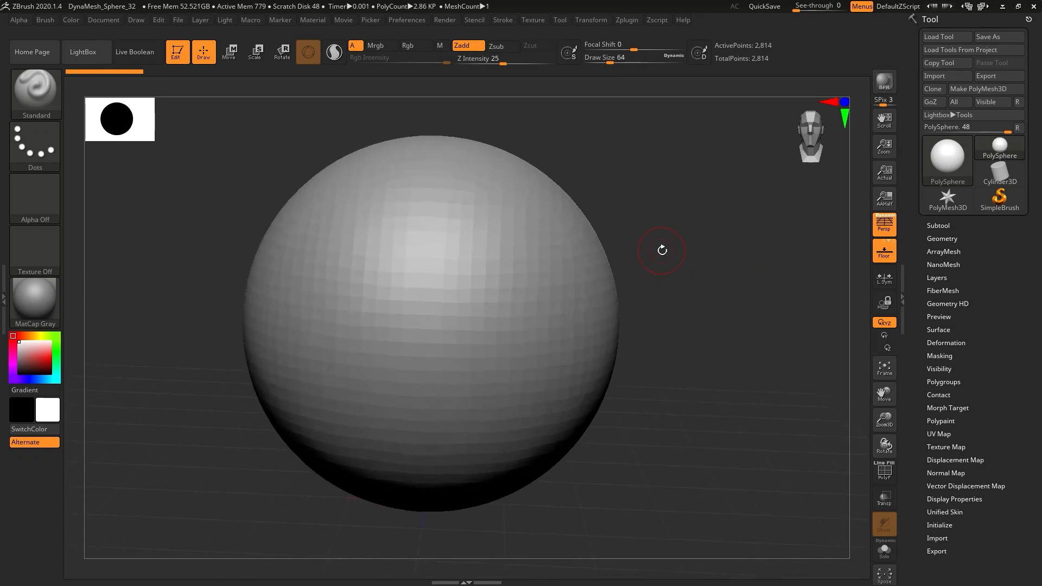
pyautogui.press('ctrl')
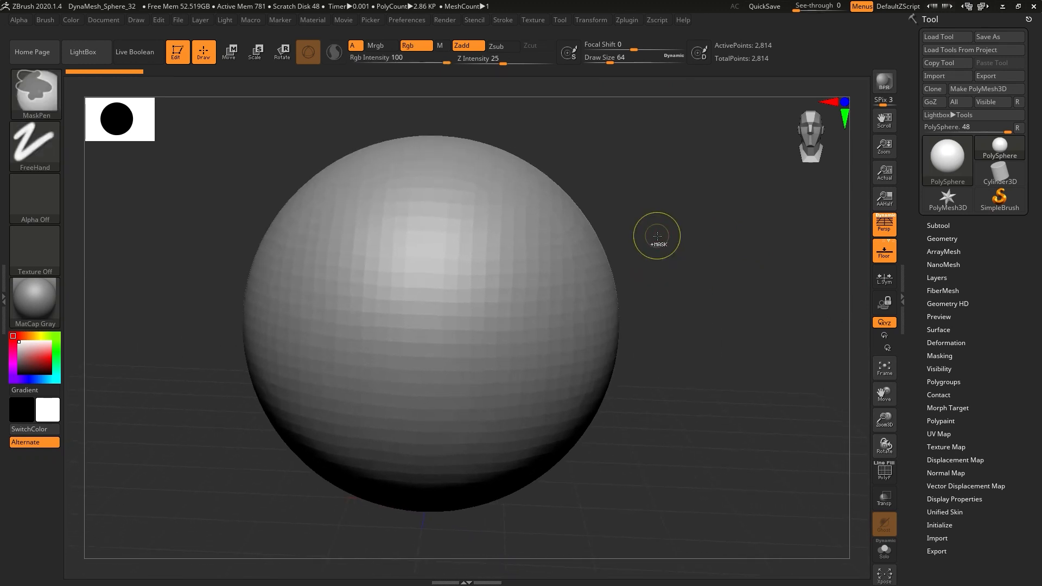
pyautogui.keyDown('ctrl'); pyautogui.moveTo(655, 220); pyautogui.dragTo(637, 172, button='right'); pyautogui.keyUp('ctrl')
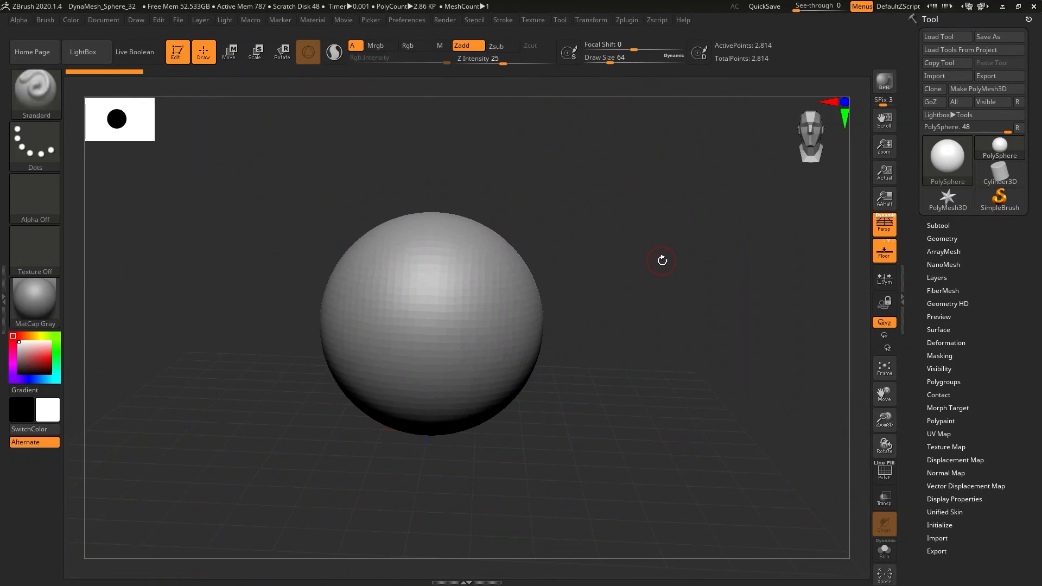
pyautogui.moveTo(641, 252); pyautogui.dragTo(630, 254, button='right')
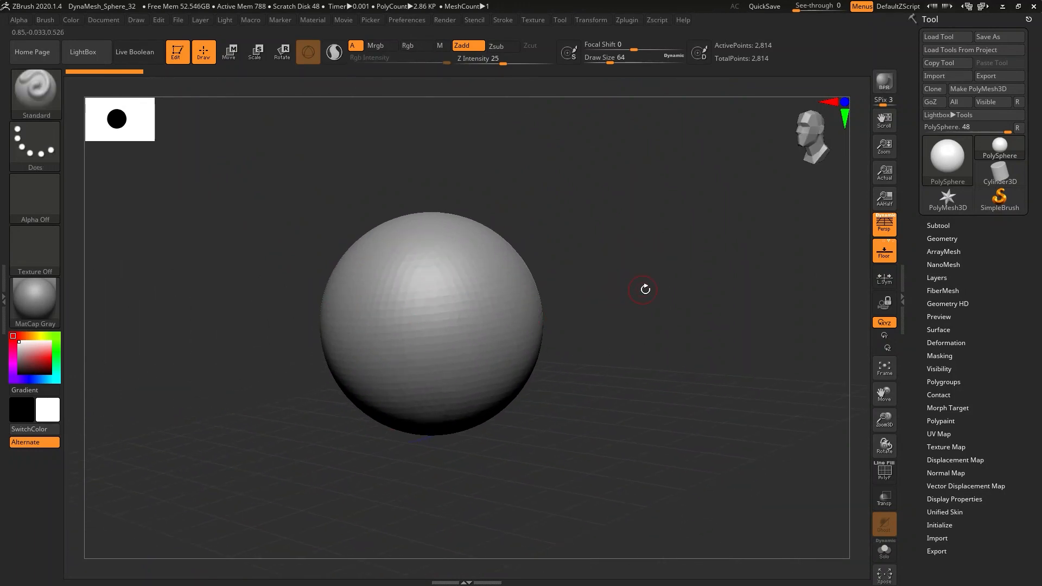
pyautogui.keyDown('alt'); pyautogui.moveTo(657, 306); pyautogui.dragTo(663, 279, button='right'); pyautogui.keyUp('alt')
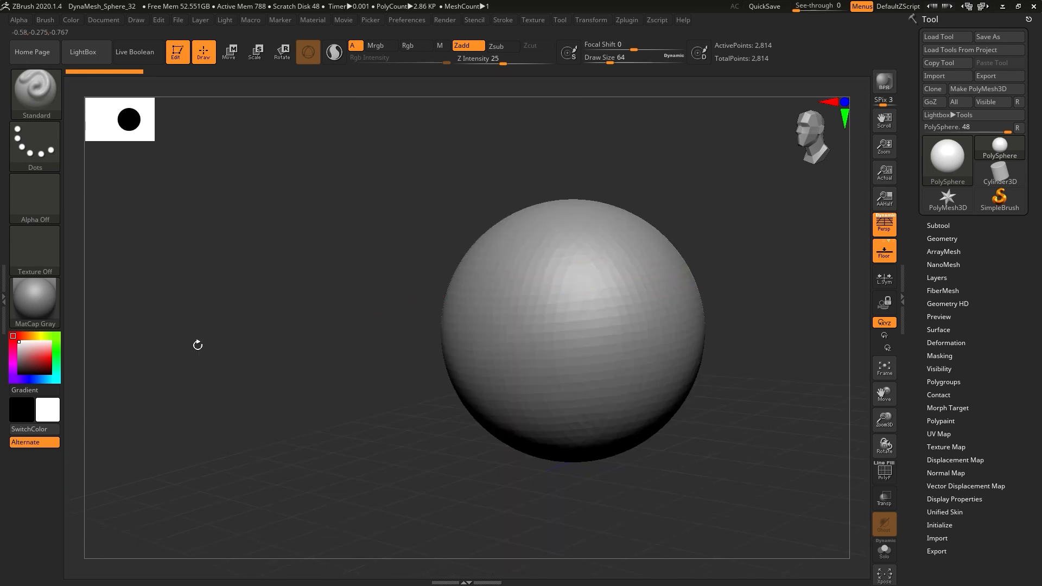
pyautogui.moveTo(593, 336); pyautogui.dragTo(639, 339, button='right')
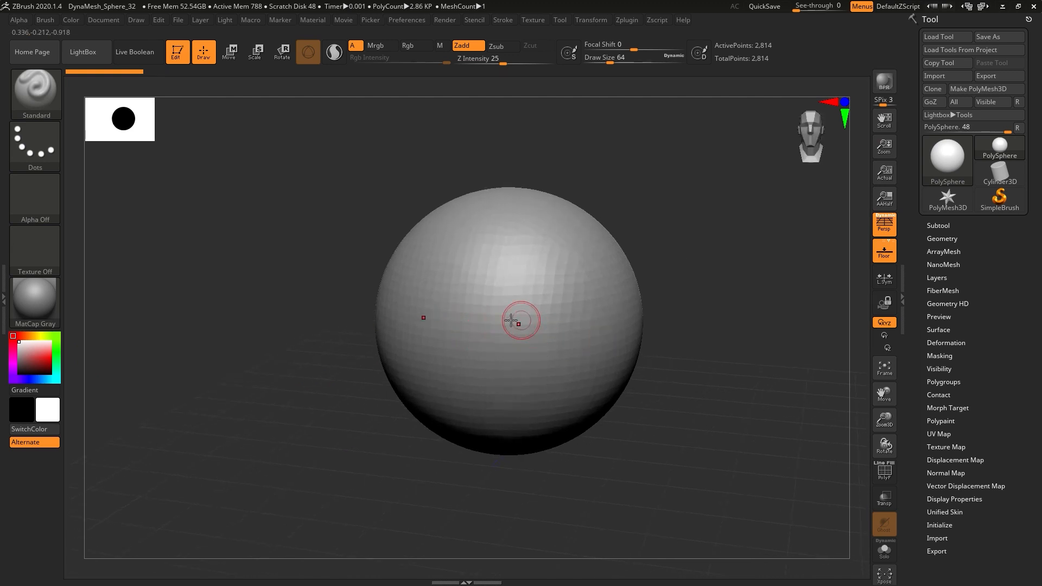
# - Sculpt raised freehand strokes on the front and side of the sphere with the Standard brush at draw size 64
pyautogui.moveTo(559, 284)
pyautogui.mouseDown()
pyautogui.moveTo(520, 347)
pyautogui.moveTo(565, 295)
pyautogui.moveTo(521, 374)
pyautogui.moveTo(576, 302)
pyautogui.moveTo(528, 384)
pyautogui.moveTo(607, 296)
pyautogui.moveTo(530, 412)
pyautogui.moveTo(538, 346)
pyautogui.mouseUp()
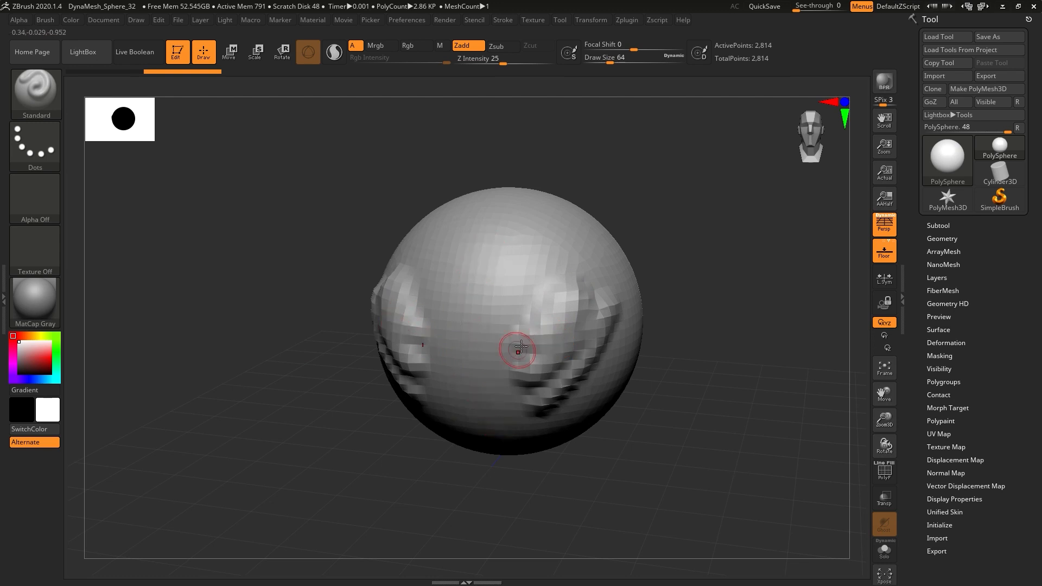
pyautogui.moveTo(530, 316); pyautogui.dragTo(526, 297, button='right')
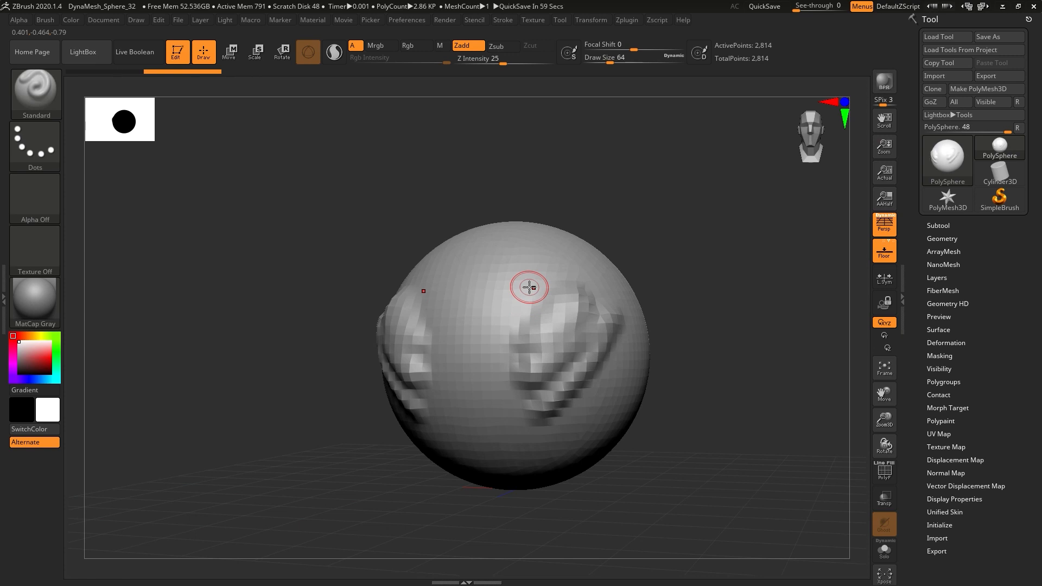
pyautogui.moveTo(530, 287)
pyautogui.mouseDown()
pyautogui.moveTo(570, 233)
pyautogui.moveTo(477, 345)
pyautogui.moveTo(548, 358)
pyautogui.moveTo(539, 399)
pyautogui.moveTo(633, 374)
pyautogui.moveTo(543, 426)
pyautogui.moveTo(608, 413)
pyautogui.moveTo(618, 314)
pyautogui.moveTo(554, 330)
pyautogui.mouseUp()
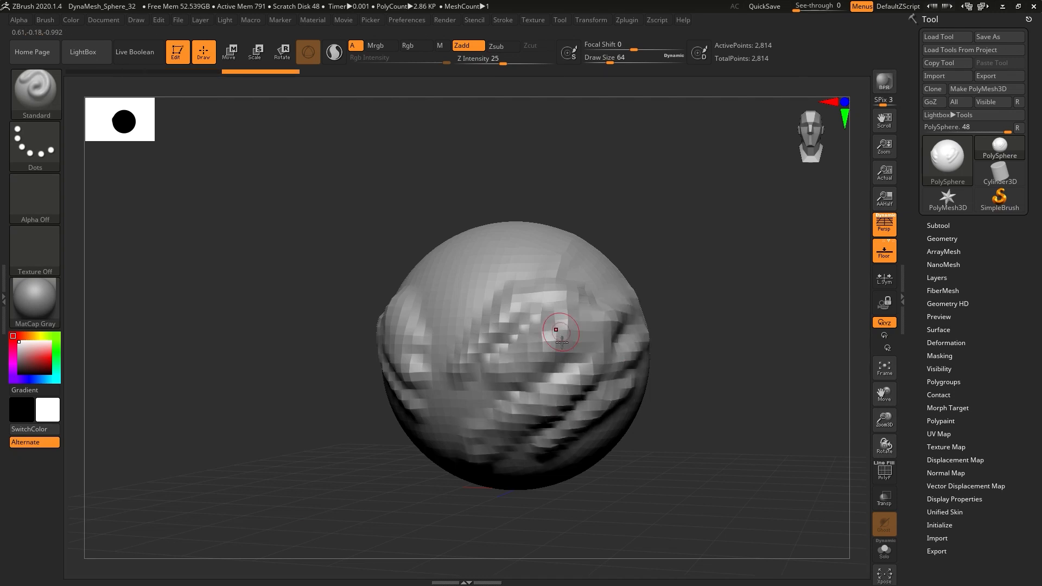
pyautogui.moveTo(526, 335)
pyautogui.mouseDown(button='right')
pyautogui.moveTo(527, 354)
pyautogui.moveTo(545, 360)
pyautogui.mouseUp(button='right')
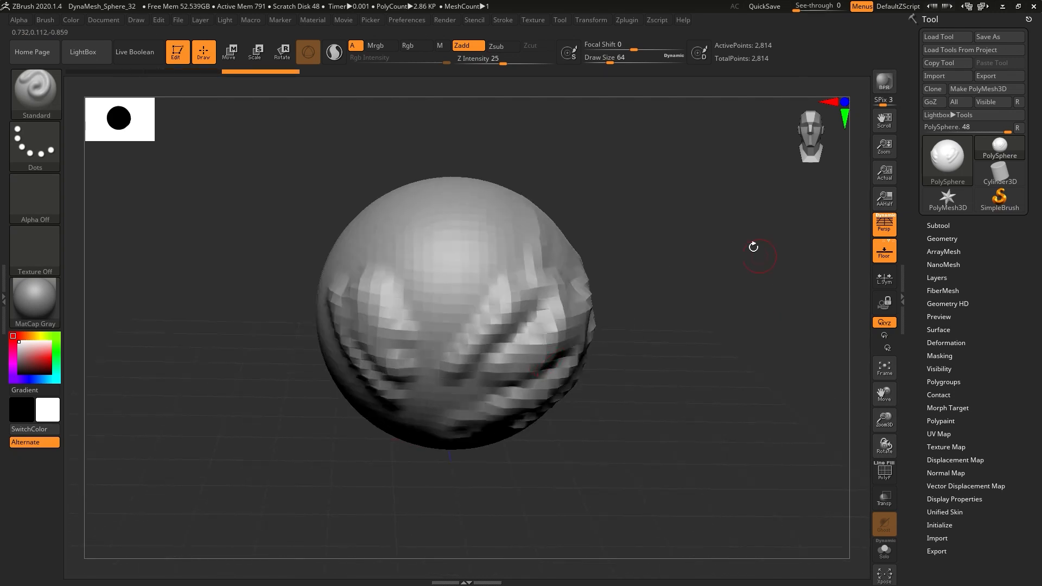
# - Restrict the view rotation to the Y axis and orbit the sculpted sphere with it
pyautogui.moveTo(689, 305)
pyautogui.mouseDown(button='right')
pyautogui.moveTo(675, 293)
pyautogui.moveTo(764, 300)
pyautogui.mouseUp(button='right')
pyautogui.moveTo(818, 326)
pyautogui.mouseDown(button='right')
pyautogui.moveTo(717, 360)
pyautogui.moveTo(814, 364)
pyautogui.moveTo(728, 361)
pyautogui.moveTo(754, 351)
pyautogui.moveTo(740, 321)
pyautogui.moveTo(763, 361)
pyautogui.mouseUp(button='right')
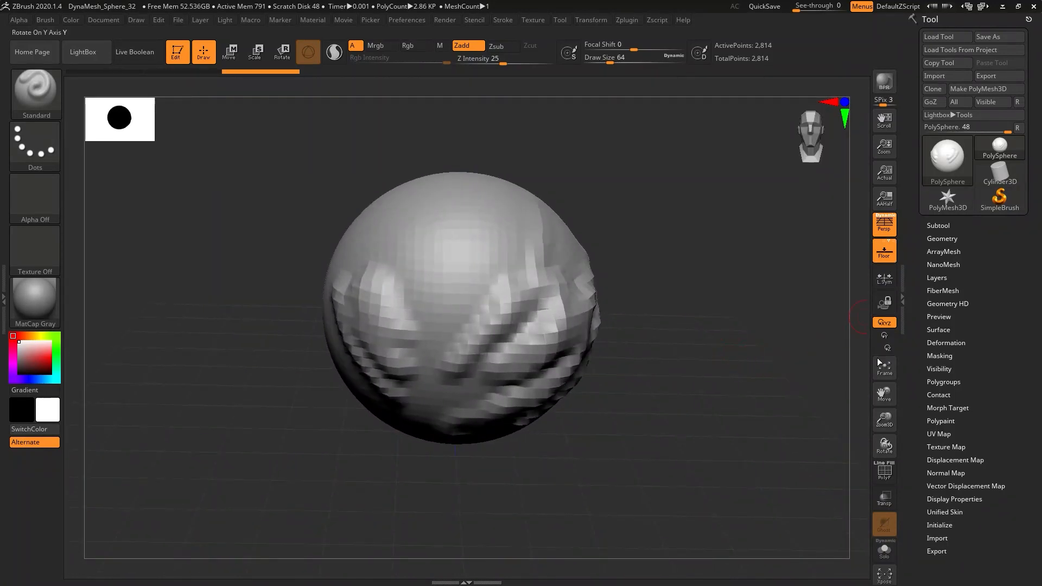
pyautogui.moveTo(745, 351)
pyautogui.mouseDown()
pyautogui.moveTo(722, 356)
pyautogui.moveTo(742, 354)
pyautogui.mouseUp()
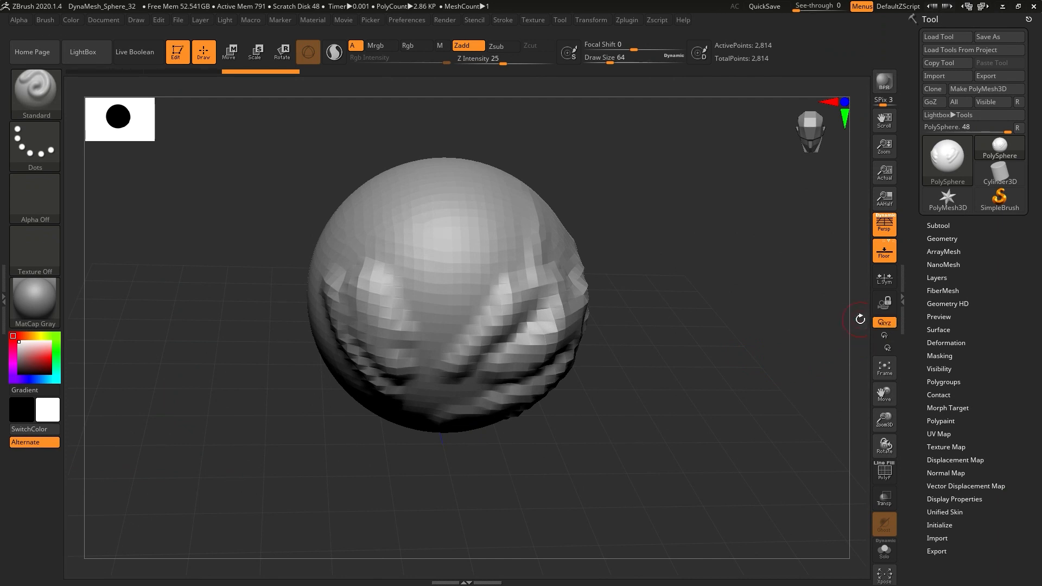
pyautogui.click(885, 336)
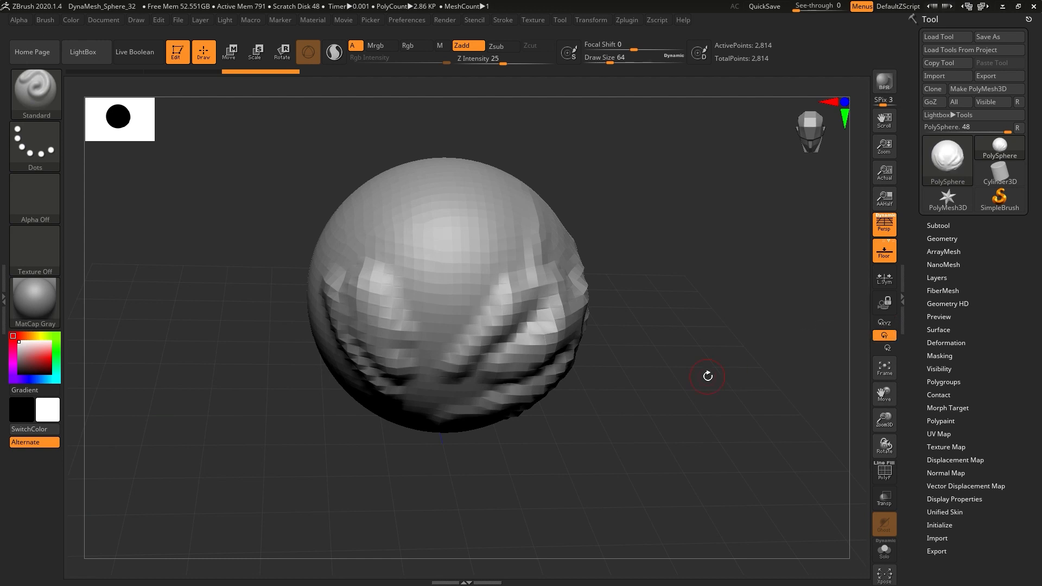
pyautogui.moveTo(709, 350)
pyautogui.mouseDown()
pyautogui.moveTo(703, 334)
pyautogui.moveTo(697, 354)
pyautogui.moveTo(686, 349)
pyautogui.moveTo(695, 350)
pyautogui.mouseUp()
pyautogui.moveTo(711, 307)
pyautogui.mouseDown()
pyautogui.moveTo(724, 342)
pyautogui.moveTo(721, 324)
pyautogui.mouseUp()
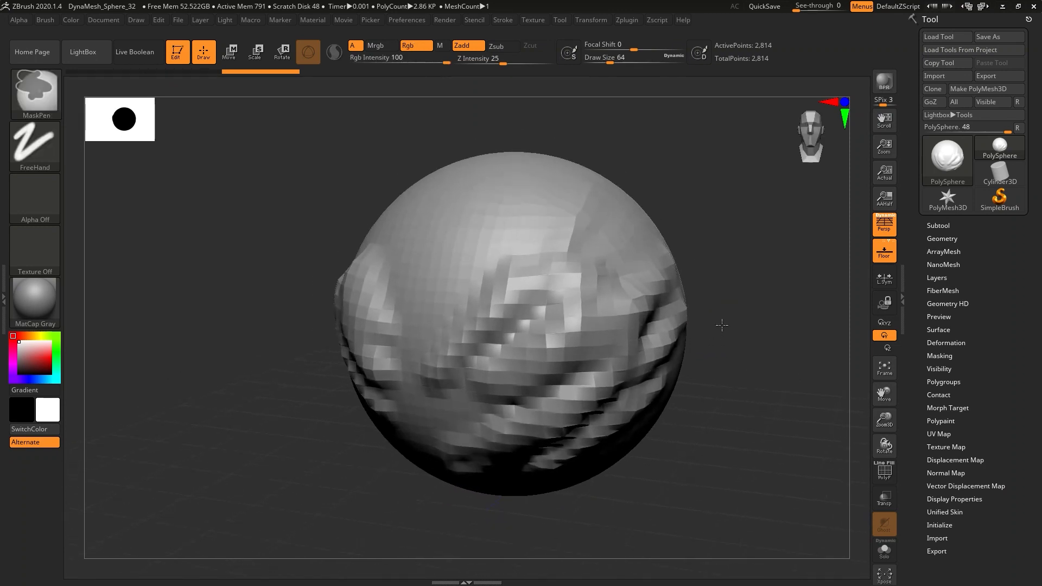
# - Turn off the perspective view and inspect the sculpted sphere from several sides
pyautogui.click(883, 225)
pyautogui.moveTo(726, 344); pyautogui.dragTo(700, 360)
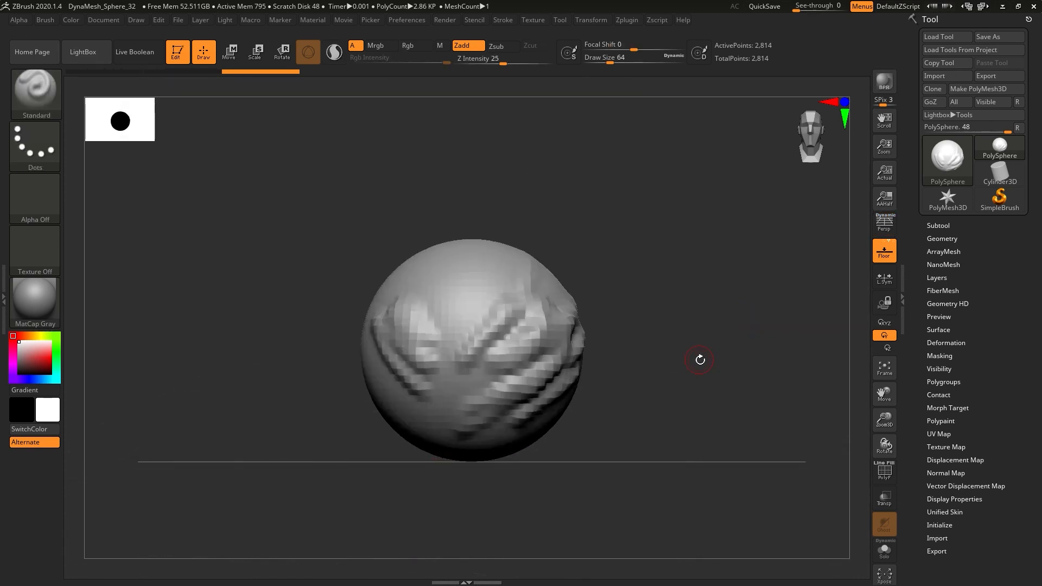
pyautogui.moveTo(624, 250); pyautogui.dragTo(668, 270)
pyautogui.moveTo(643, 321); pyautogui.dragTo(539, 356)
pyautogui.moveTo(540, 357)
pyautogui.keyDown('ctrl'); pyautogui.mouseDown(button='right')
pyautogui.moveTo(544, 393)
pyautogui.moveTo(545, 377)
pyautogui.moveTo(496, 335)
pyautogui.moveTo(549, 361)
pyautogui.moveTo(542, 372)
pyautogui.moveTo(504, 370)
pyautogui.moveTo(540, 389)
pyautogui.moveTo(575, 340)
pyautogui.moveTo(553, 422)
pyautogui.moveTo(563, 415)
pyautogui.mouseUp(button='right'); pyautogui.keyUp('ctrl')
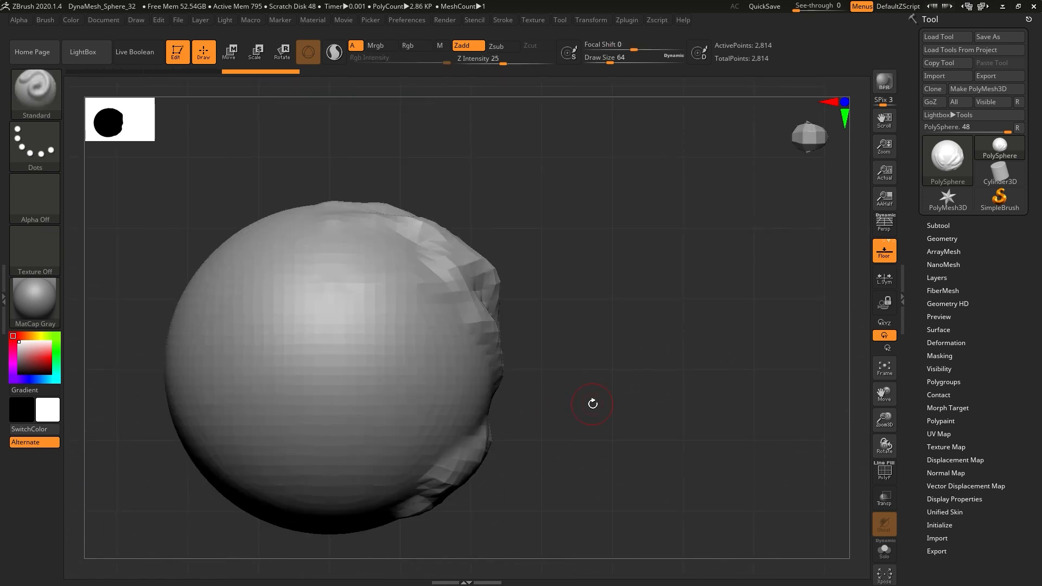
pyautogui.moveTo(604, 381); pyautogui.dragTo(572, 319, button='right')
pyautogui.moveTo(586, 365)
pyautogui.mouseDown(button='right')
pyautogui.moveTo(559, 296)
pyautogui.moveTo(489, 233)
pyautogui.moveTo(275, 434)
pyautogui.mouseUp(button='right')
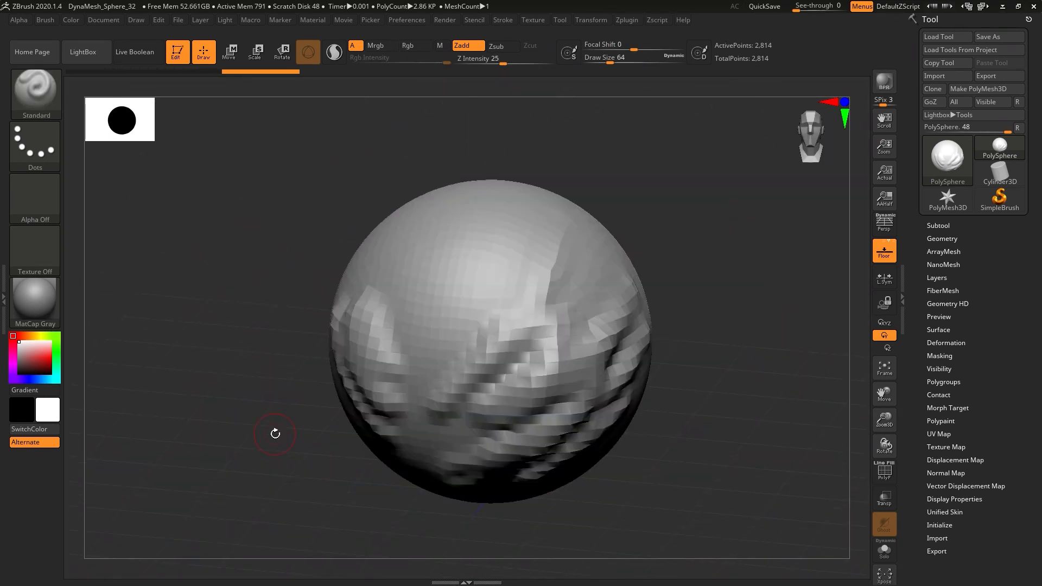
# - Swap the main and secondary colours and swap them back
pyautogui.press('v')
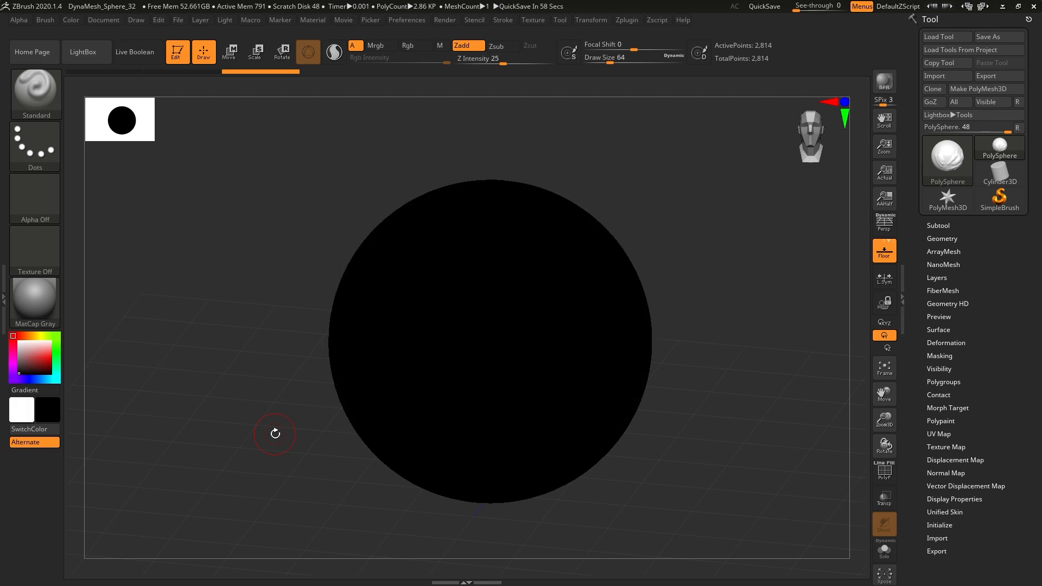
pyautogui.click(25, 431)
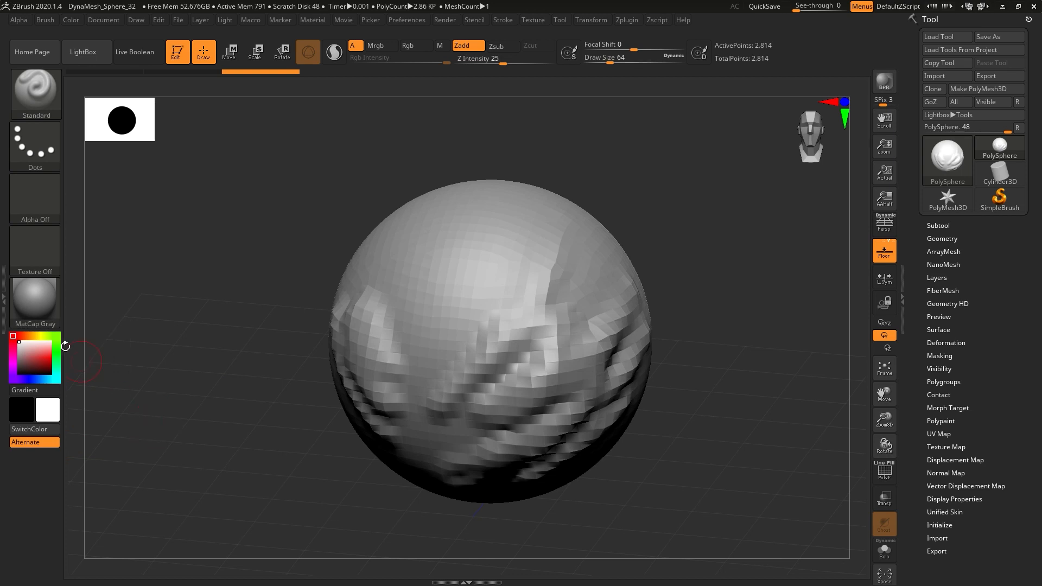
# - Try the MatCap Red Wax material on the sphere and view the sculpted strokes with it
pyautogui.click(38, 311)
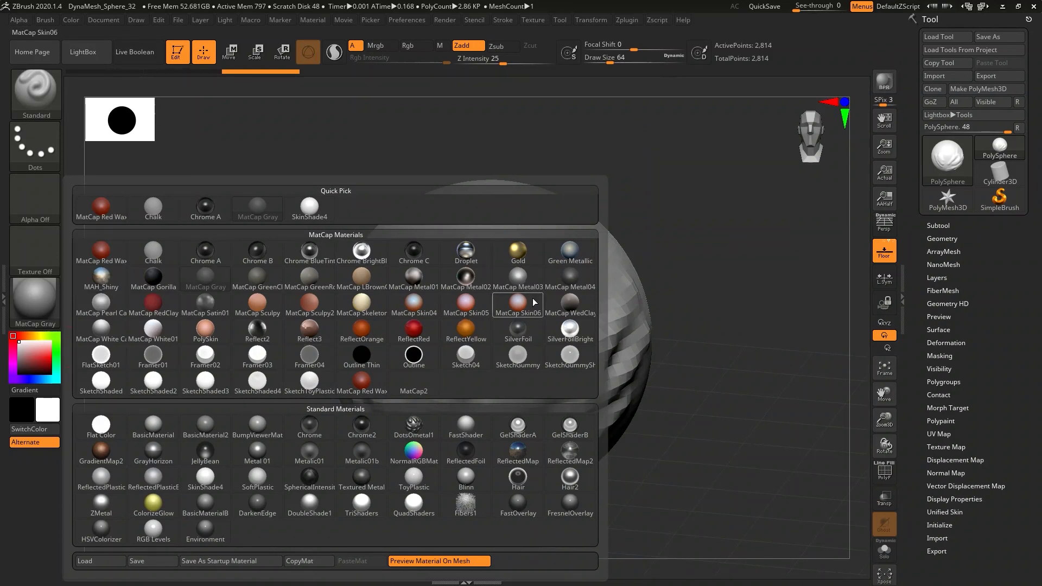
pyautogui.moveTo(379, 304)
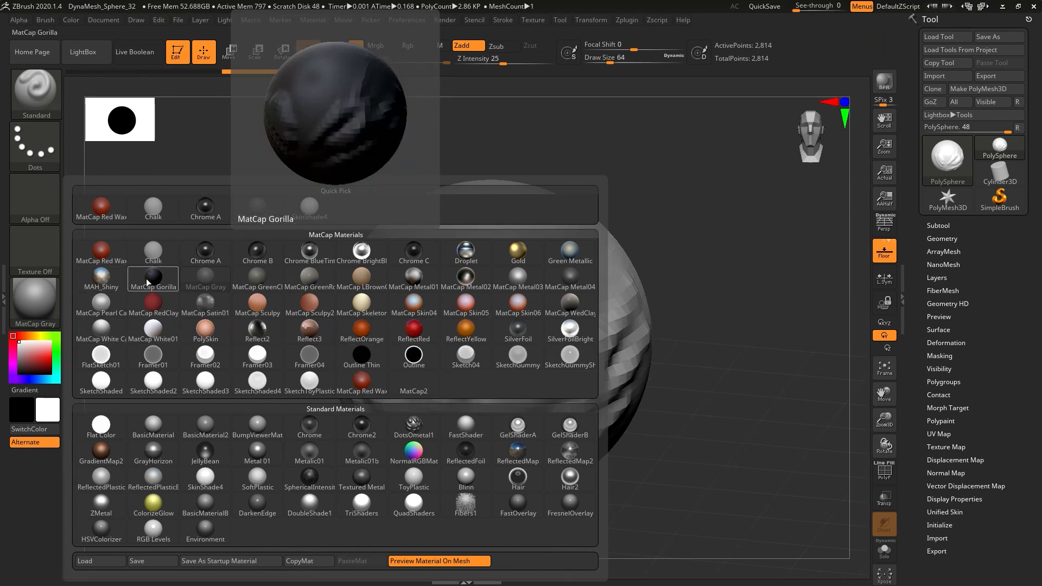
pyautogui.click(99, 255)
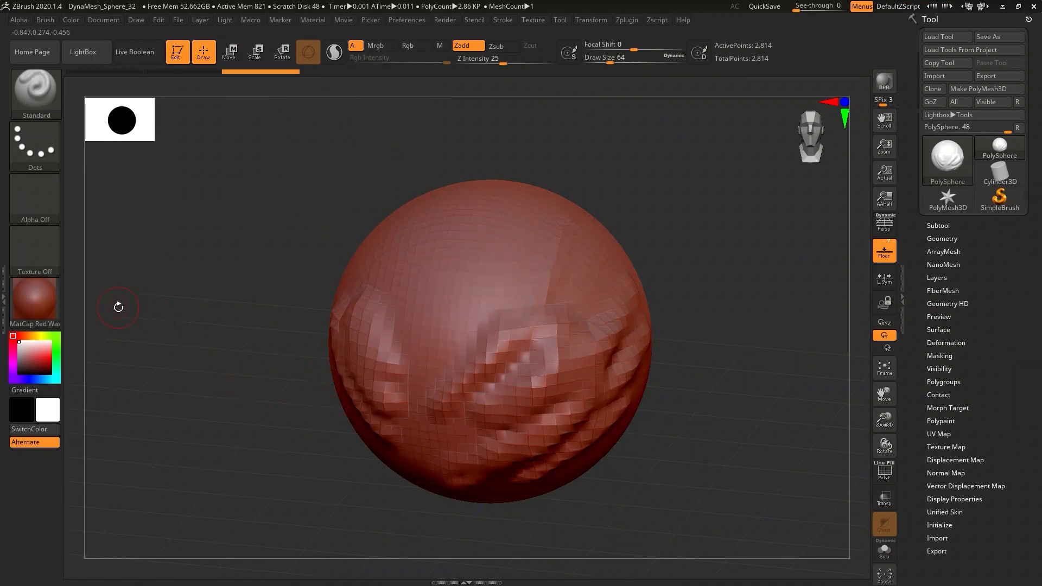
pyautogui.moveTo(384, 333)
pyautogui.mouseDown(button='right')
pyautogui.moveTo(398, 322)
pyautogui.moveTo(361, 305)
pyautogui.moveTo(372, 309)
pyautogui.mouseUp(button='right')
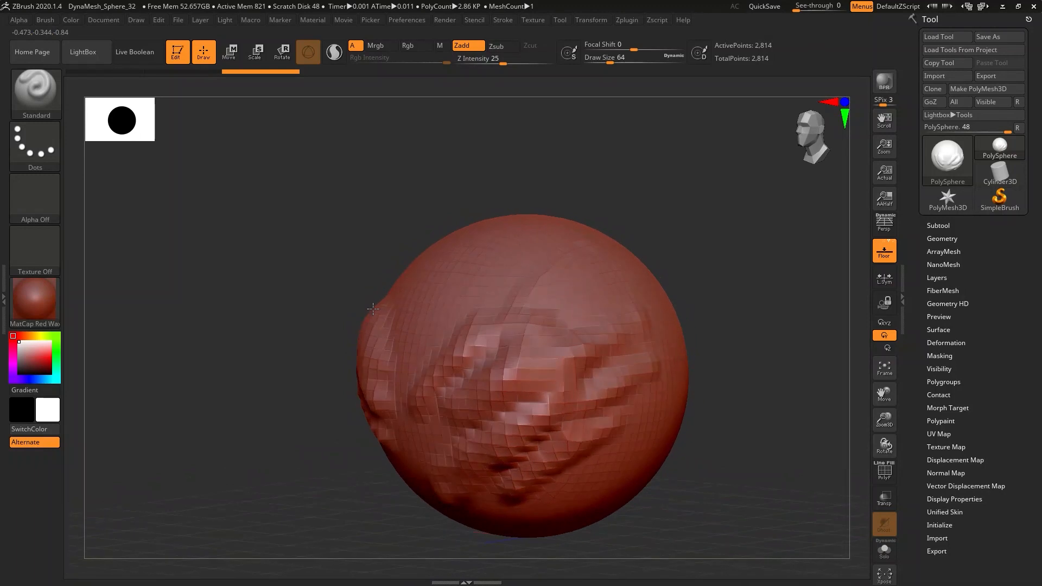
# - Try the ReflectRed and MatCap White01 materials on the sphere and return it to MatCap Gray
pyautogui.click(34, 304)
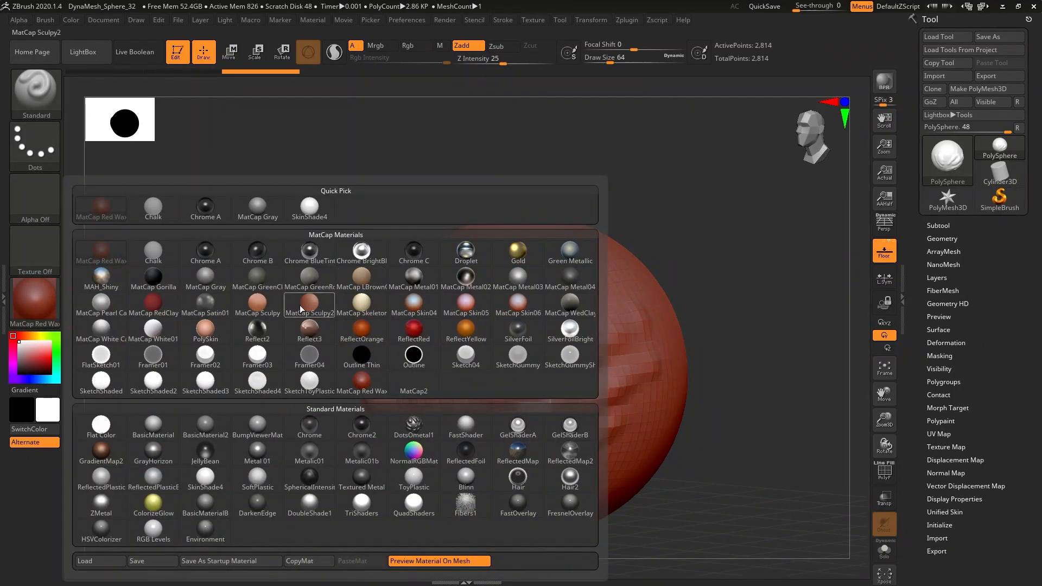
pyautogui.click(414, 329)
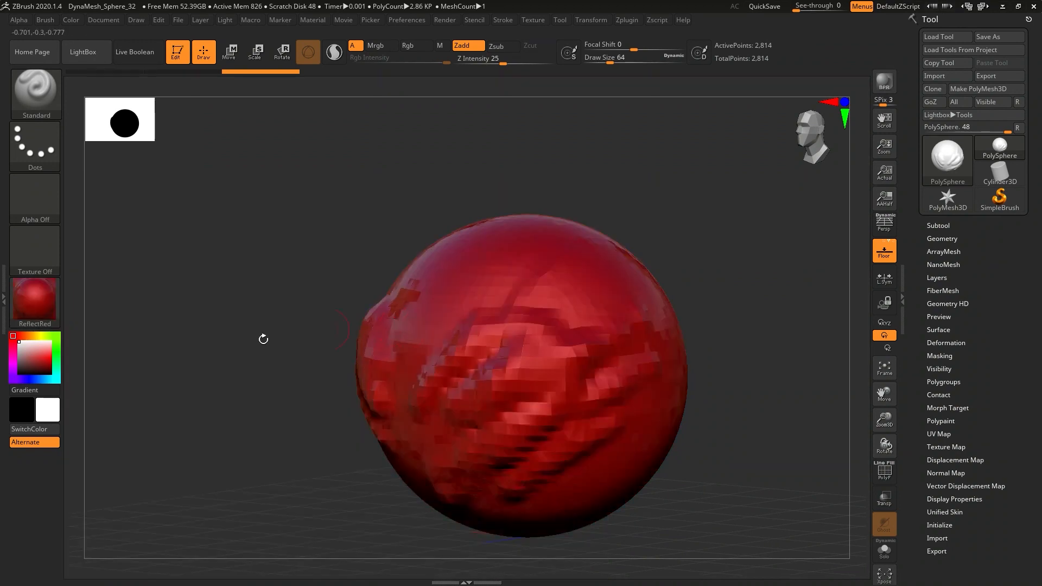
pyautogui.click(35, 300)
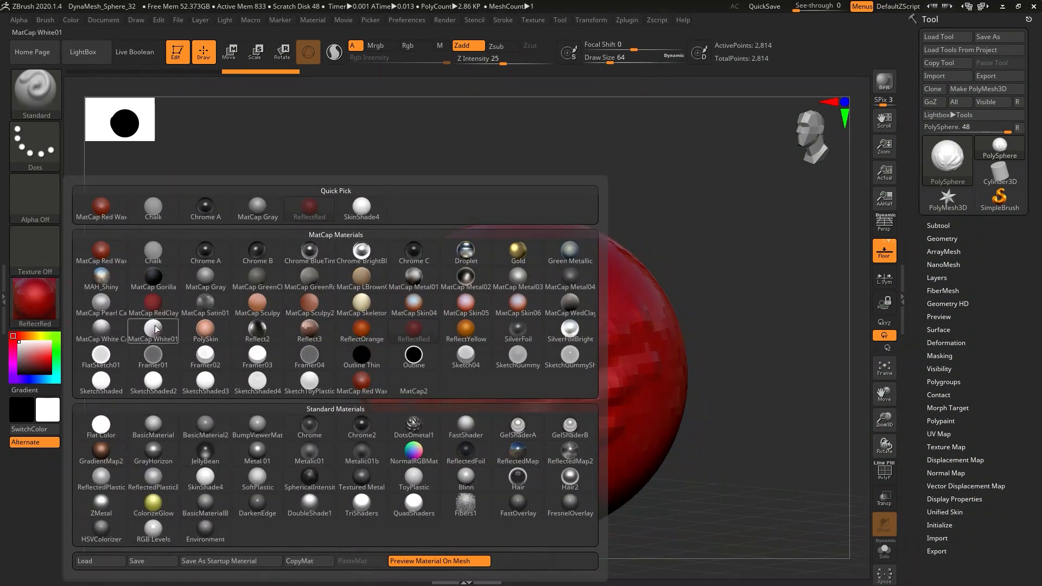
pyautogui.click(236, 356)
pyautogui.click(41, 304)
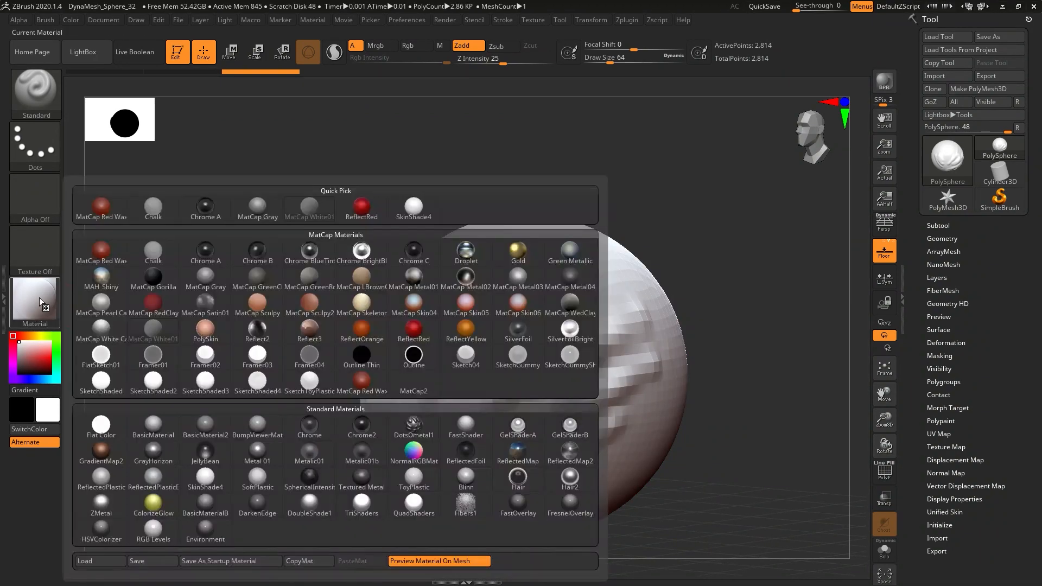
pyautogui.click(209, 275)
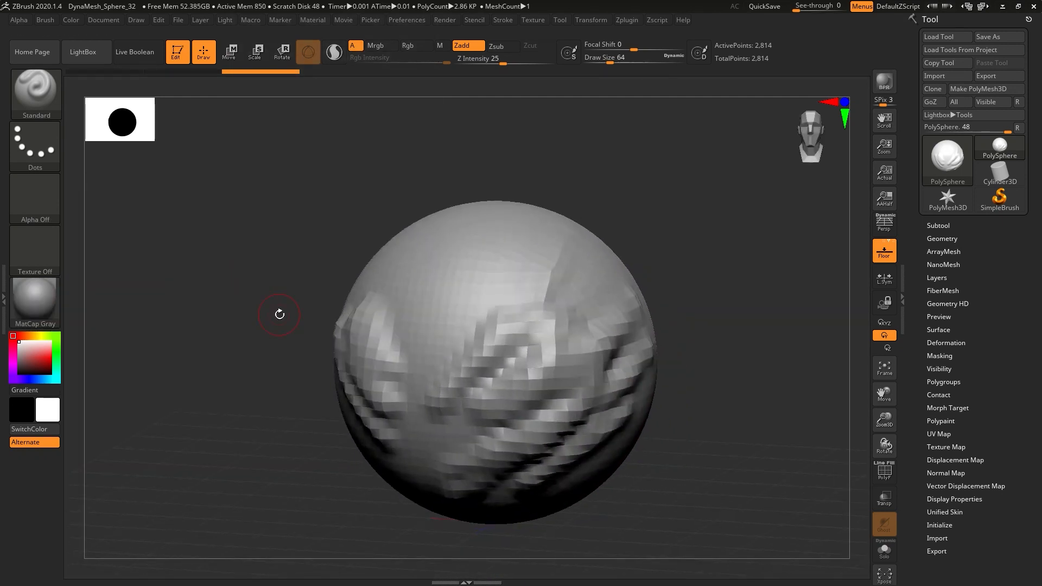
# - Set the brush draw size to 234 and sculpt broad strokes over the raised area on the sphere's front
pyautogui.keyDown('alt'); pyautogui.moveTo(280, 314); pyautogui.dragTo(264, 303); pyautogui.keyUp('alt')
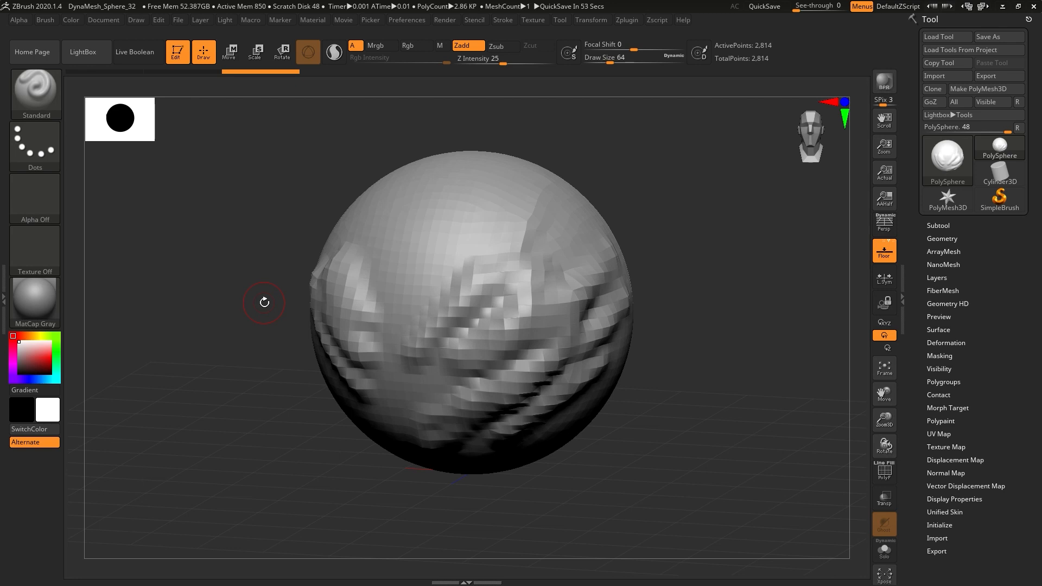
pyautogui.moveTo(258, 314); pyautogui.dragTo(273, 352)
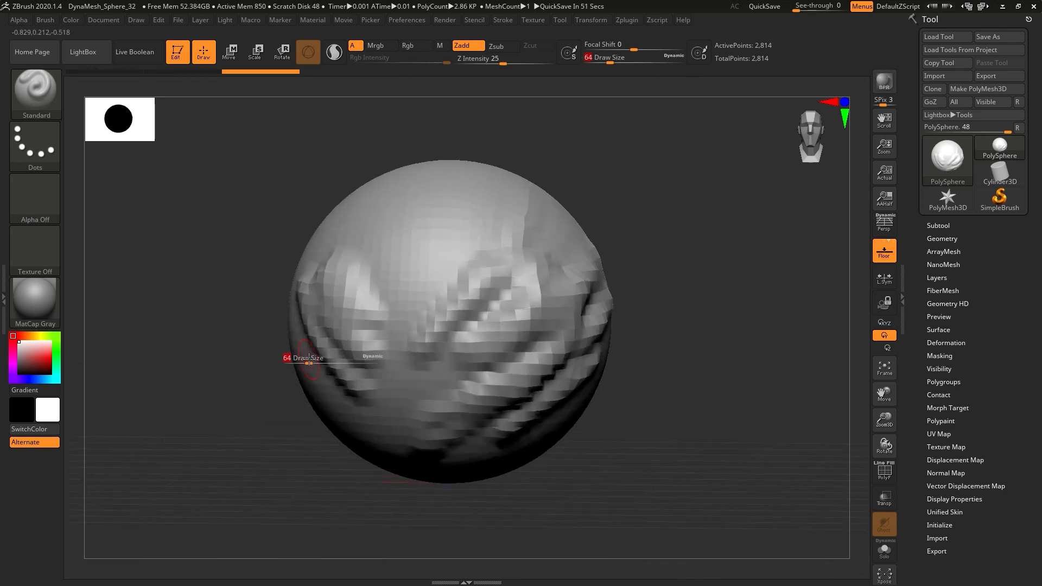
pyautogui.press('s')
pyautogui.moveTo(479, 352)
pyautogui.mouseDown()
pyautogui.moveTo(500, 348)
pyautogui.moveTo(514, 275)
pyautogui.mouseUp()
pyautogui.moveTo(519, 367)
pyautogui.mouseDown()
pyautogui.moveTo(514, 423)
pyautogui.moveTo(562, 361)
pyautogui.mouseUp()
pyautogui.moveTo(528, 320)
pyautogui.mouseDown()
pyautogui.moveTo(512, 272)
pyautogui.moveTo(508, 283)
pyautogui.mouseUp()
pyautogui.moveTo(513, 288)
pyautogui.mouseDown(button='right')
pyautogui.moveTo(531, 336)
pyautogui.moveTo(516, 319)
pyautogui.moveTo(524, 379)
pyautogui.moveTo(515, 377)
pyautogui.moveTo(535, 370)
pyautogui.moveTo(521, 360)
pyautogui.moveTo(613, 392)
pyautogui.moveTo(598, 308)
pyautogui.moveTo(575, 335)
pyautogui.mouseUp(button='right')
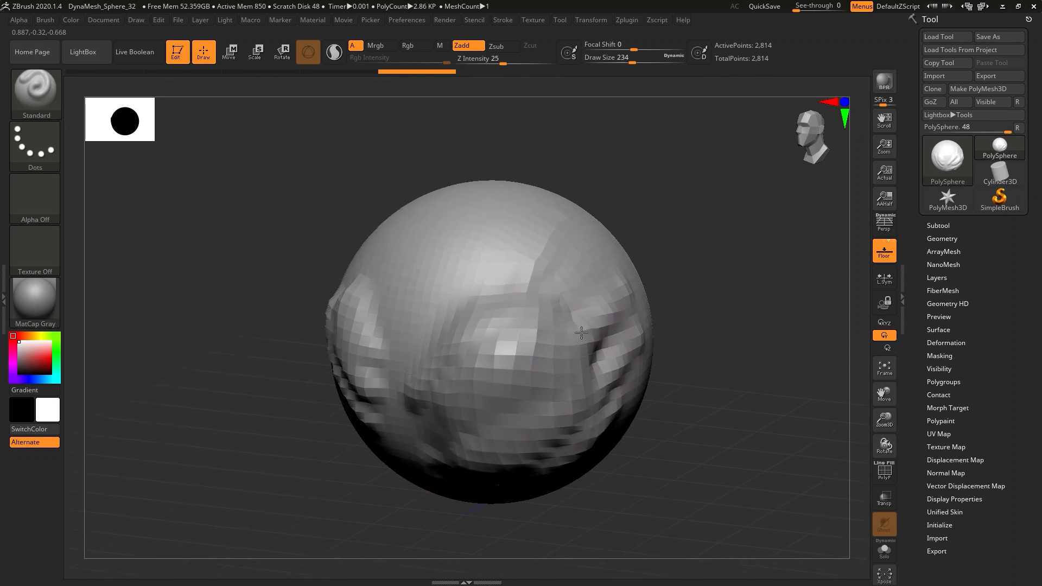
# - Set the DynaMesh resolution of the sphere to 104
pyautogui.click(948, 239)
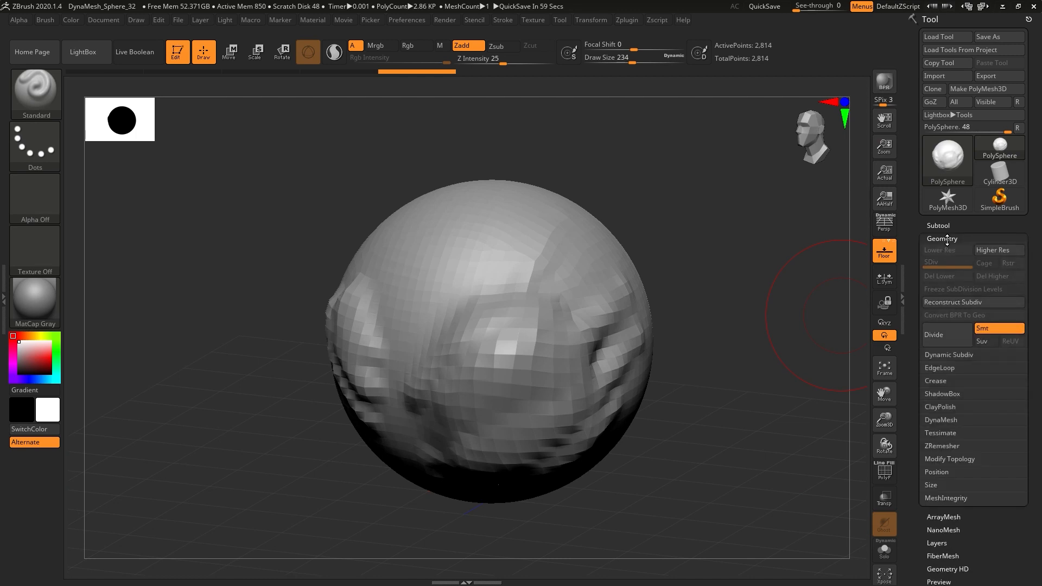
pyautogui.click(935, 420)
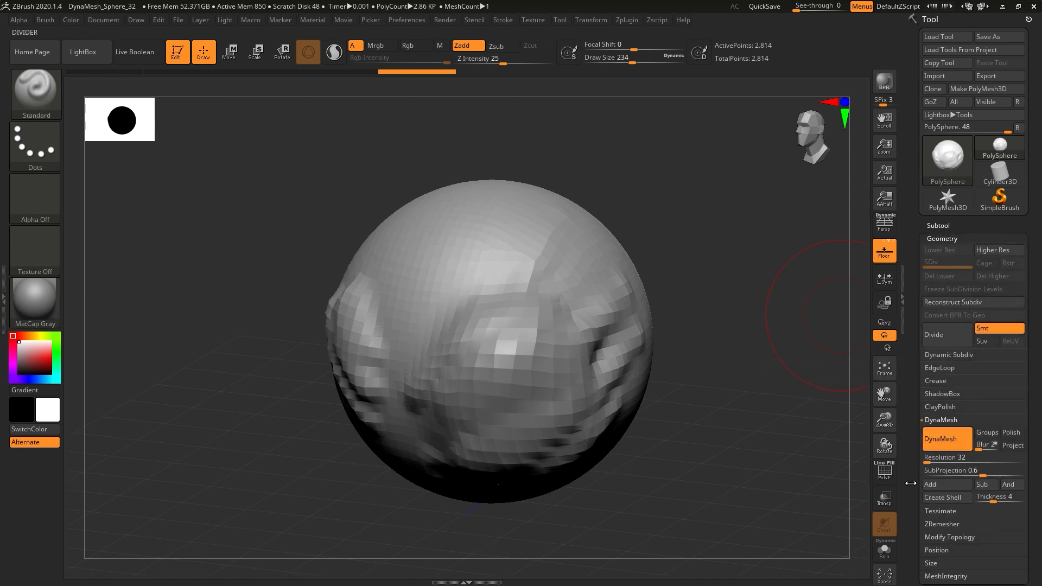
pyautogui.click(937, 458)
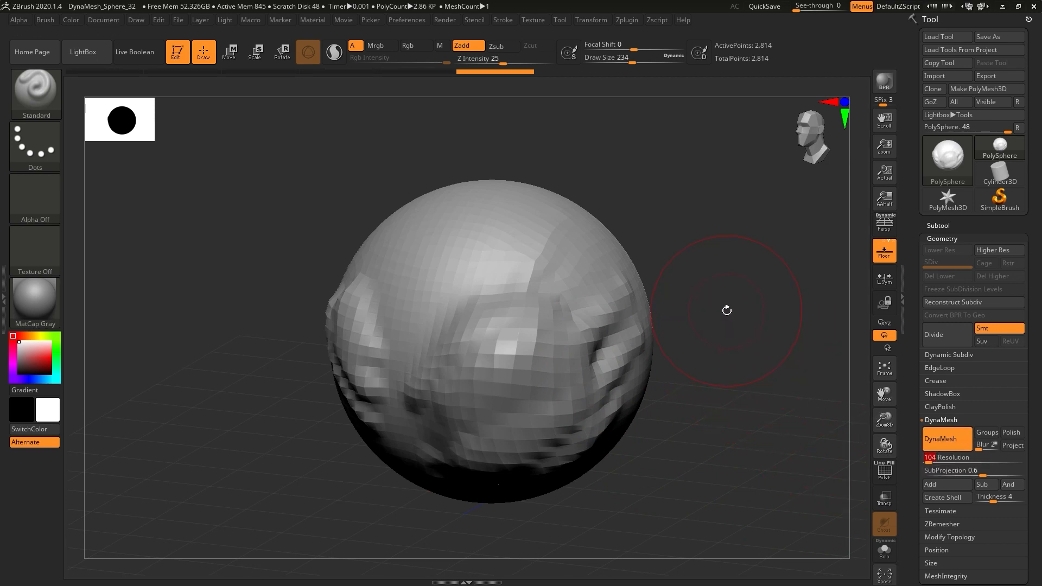
# - Remesh the sphere with DynaMesh at the current resolution and turn on the polyframe display to show its polygon edges
pyautogui.keyDown('ctrl'); pyautogui.moveTo(727, 311); pyautogui.dragTo(762, 335); pyautogui.keyUp('ctrl')
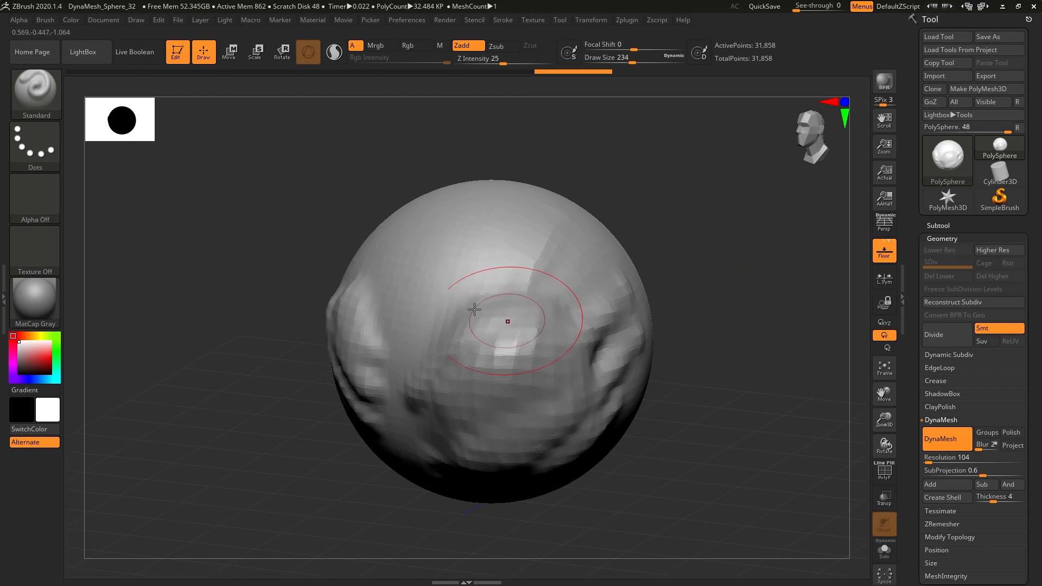
pyautogui.moveTo(561, 337)
pyautogui.mouseDown(button='right')
pyautogui.moveTo(605, 334)
pyautogui.moveTo(561, 336)
pyautogui.moveTo(584, 356)
pyautogui.mouseUp(button='right')
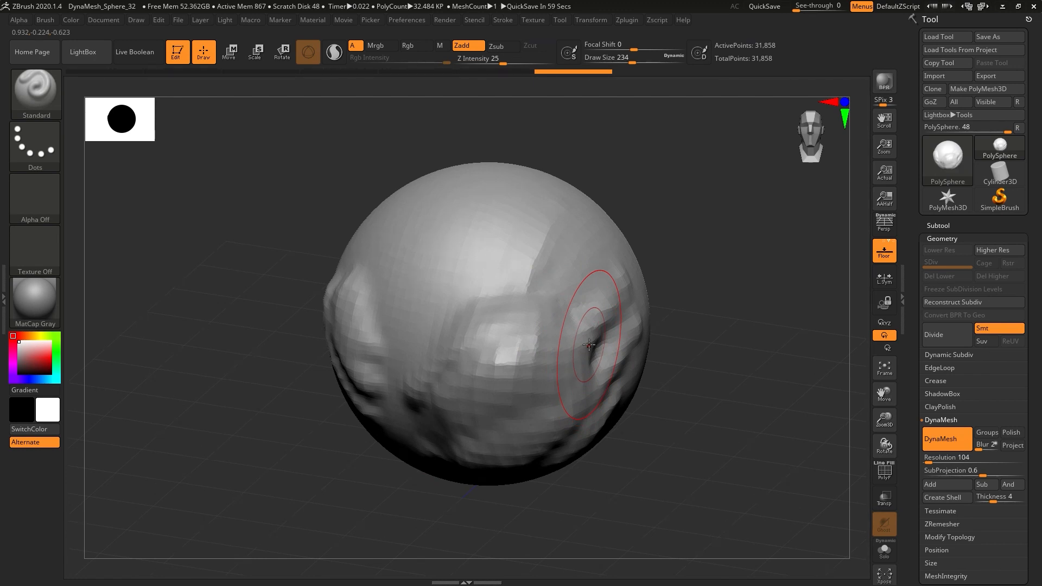
pyautogui.hotkey('shift', 'f')
pyautogui.moveTo(539, 316)
pyautogui.keyDown('ctrl'); pyautogui.mouseDown(button='right')
pyautogui.moveTo(545, 343)
pyautogui.moveTo(538, 294)
pyautogui.moveTo(472, 347)
pyautogui.moveTo(512, 383)
pyautogui.moveTo(535, 375)
pyautogui.mouseUp(button='right'); pyautogui.keyUp('ctrl')
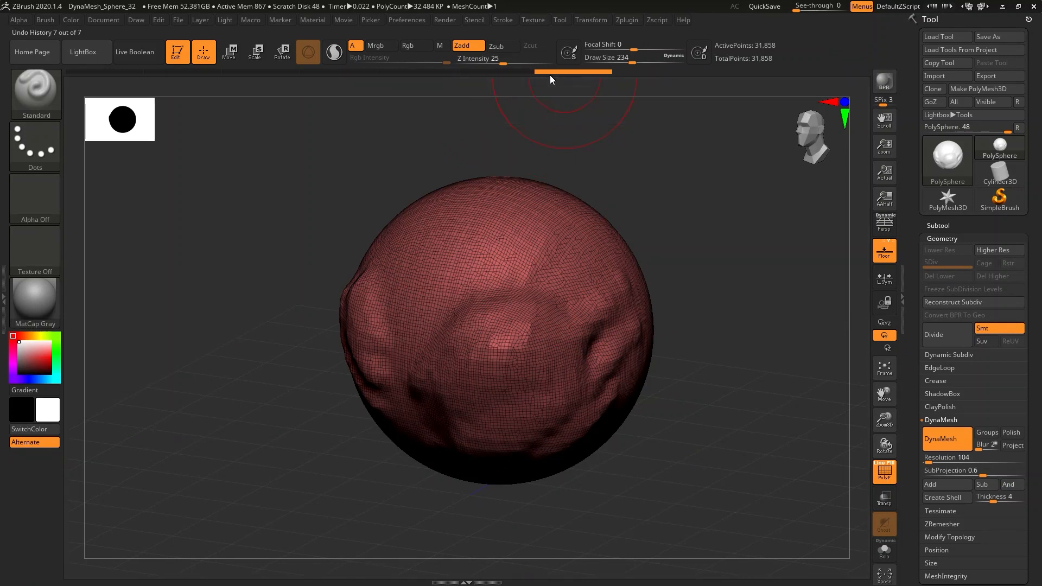
# - Compare the sphere before and after remeshing through the undo history, and undo and repeat the DynaMesh remesh
pyautogui.click(516, 73)
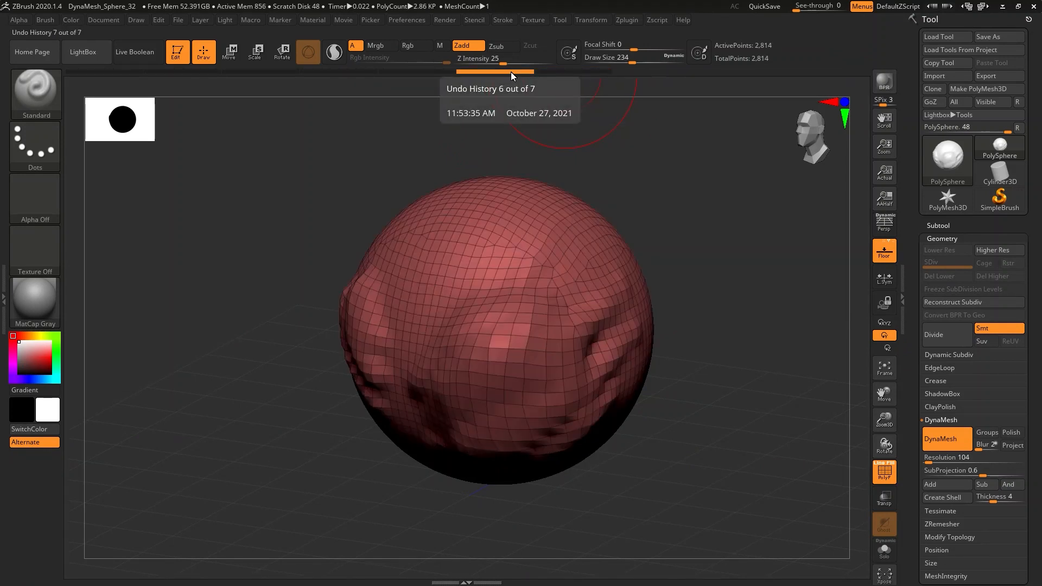
pyautogui.click(556, 73)
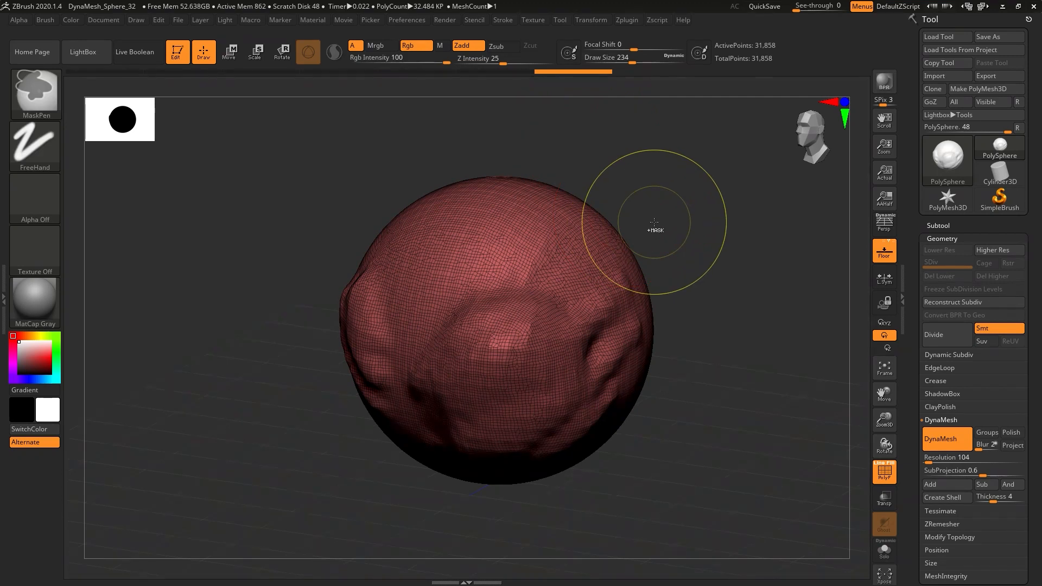
pyautogui.hotkey('ctrl', 'z')
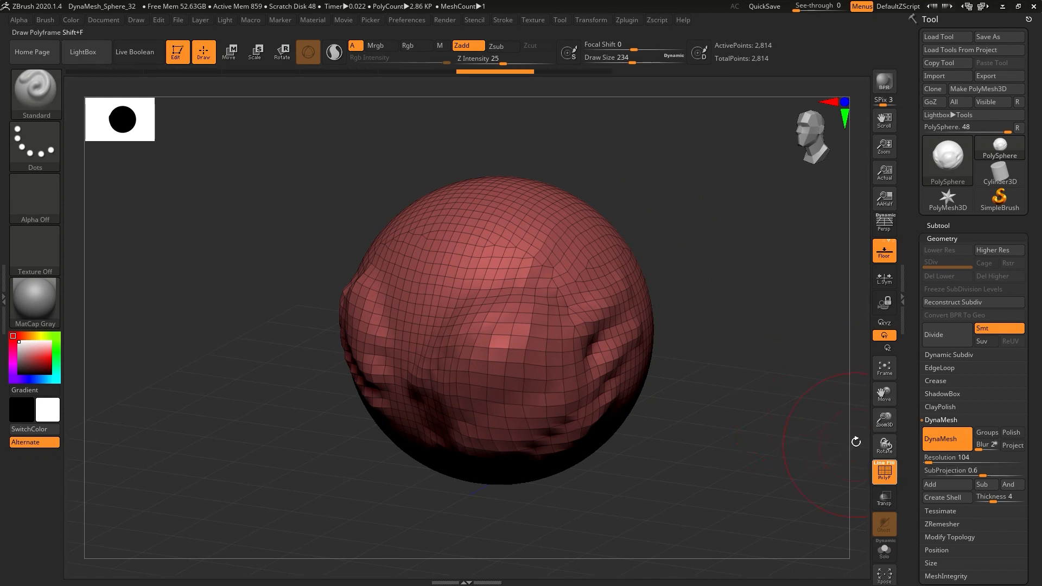
pyautogui.keyDown('ctrl'); pyautogui.moveTo(708, 326); pyautogui.dragTo(745, 361); pyautogui.keyUp('ctrl')
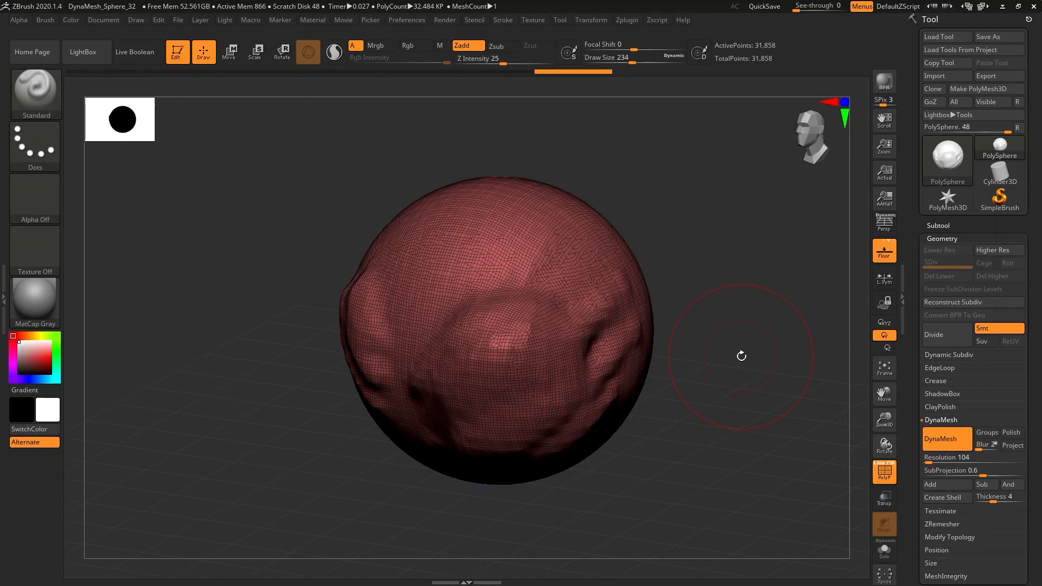
# - Select the SnakeHook brush and pull a long curved horn outward from the upper side of the sphere
pyautogui.moveTo(530, 287)
pyautogui.keyDown('ctrl'); pyautogui.mouseDown(button='right')
pyautogui.moveTo(546, 407)
pyautogui.moveTo(552, 362)
pyautogui.mouseUp(button='right'); pyautogui.keyUp('ctrl')
pyautogui.keyDown('alt'); pyautogui.moveTo(559, 406); pyautogui.dragTo(576, 421, button='right'); pyautogui.keyUp('alt')
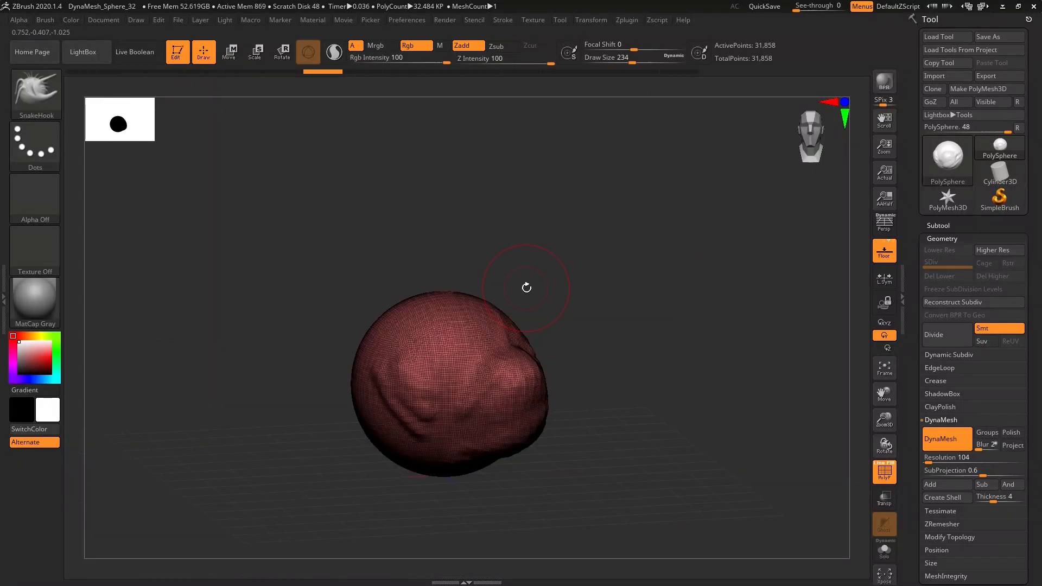
pyautogui.keyDown('ctrl'); pyautogui.moveTo(526, 286); pyautogui.dragTo(522, 365, button='right'); pyautogui.keyUp('ctrl')
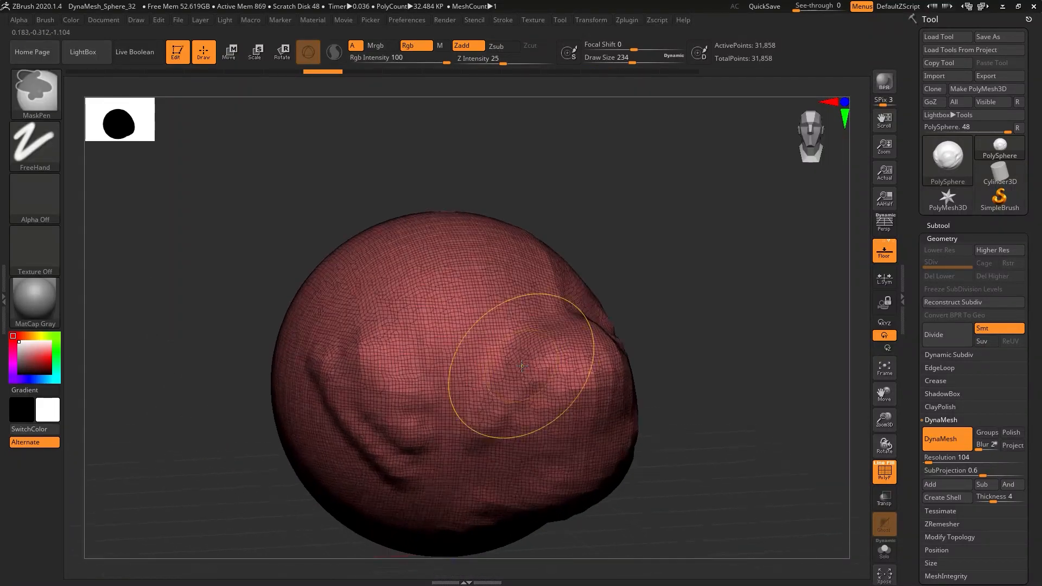
pyautogui.keyDown('ctrl'); pyautogui.moveTo(588, 292); pyautogui.dragTo(577, 255, button='right'); pyautogui.keyUp('ctrl')
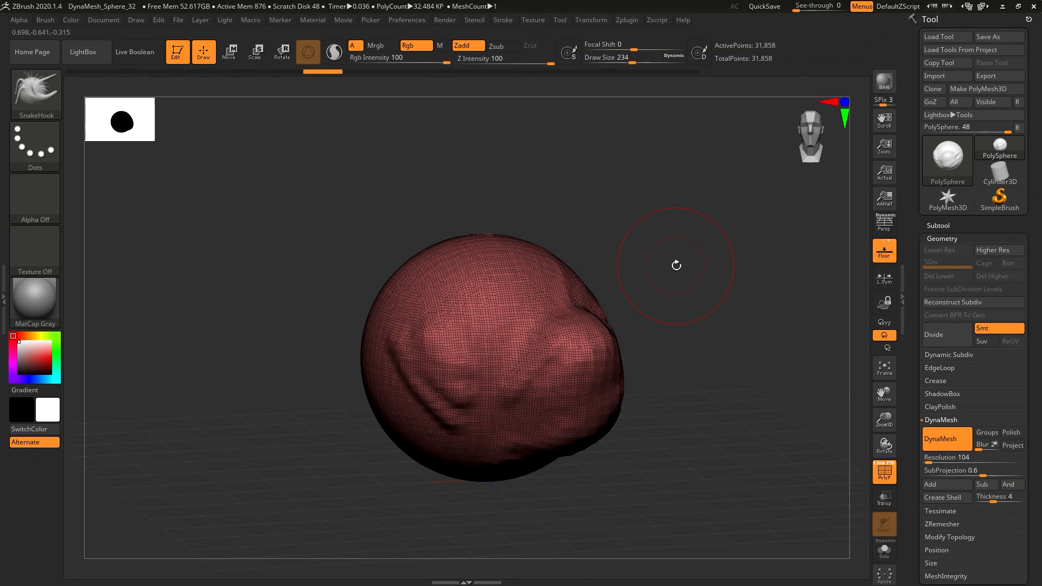
pyautogui.press('b')
pyautogui.press('s')
pyautogui.press('h')
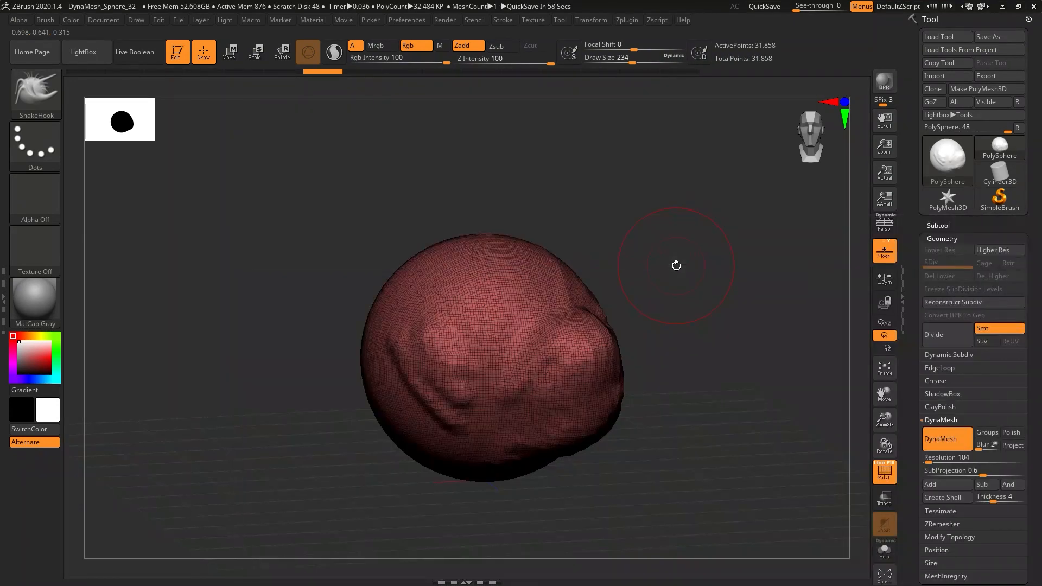
pyautogui.moveTo(587, 282)
pyautogui.mouseDown()
pyautogui.moveTo(698, 273)
pyautogui.moveTo(751, 200)
pyautogui.mouseUp()
# - Examine the stretched polygons along the horn from several angles and remesh the model with DynaMesh
pyautogui.moveTo(777, 317)
pyautogui.mouseDown()
pyautogui.moveTo(754, 300)
pyautogui.moveTo(766, 315)
pyautogui.mouseUp()
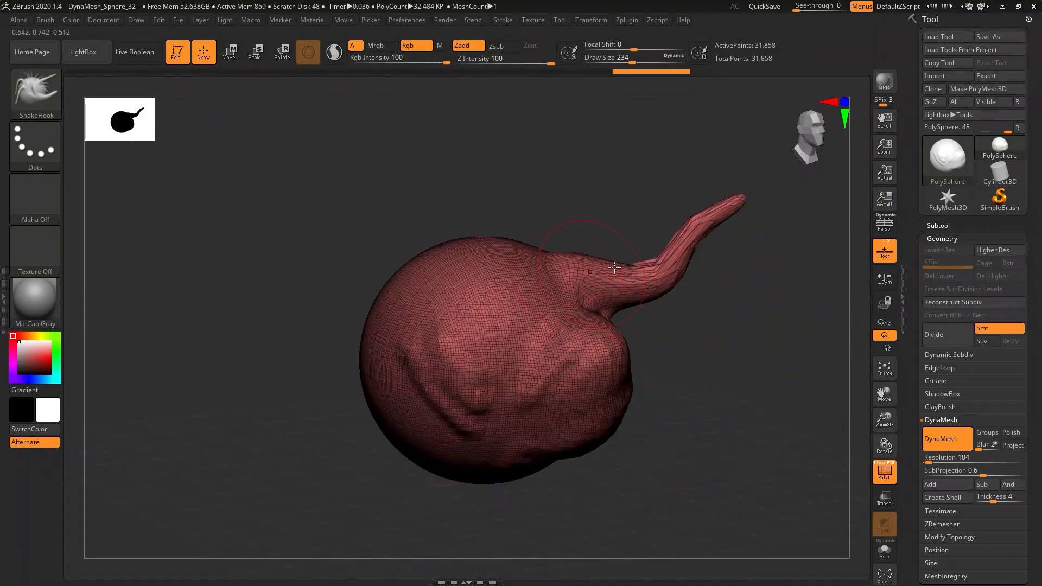
pyautogui.moveTo(747, 273)
pyautogui.mouseDown()
pyautogui.moveTo(705, 302)
pyautogui.moveTo(718, 358)
pyautogui.moveTo(699, 342)
pyautogui.moveTo(693, 284)
pyautogui.mouseUp()
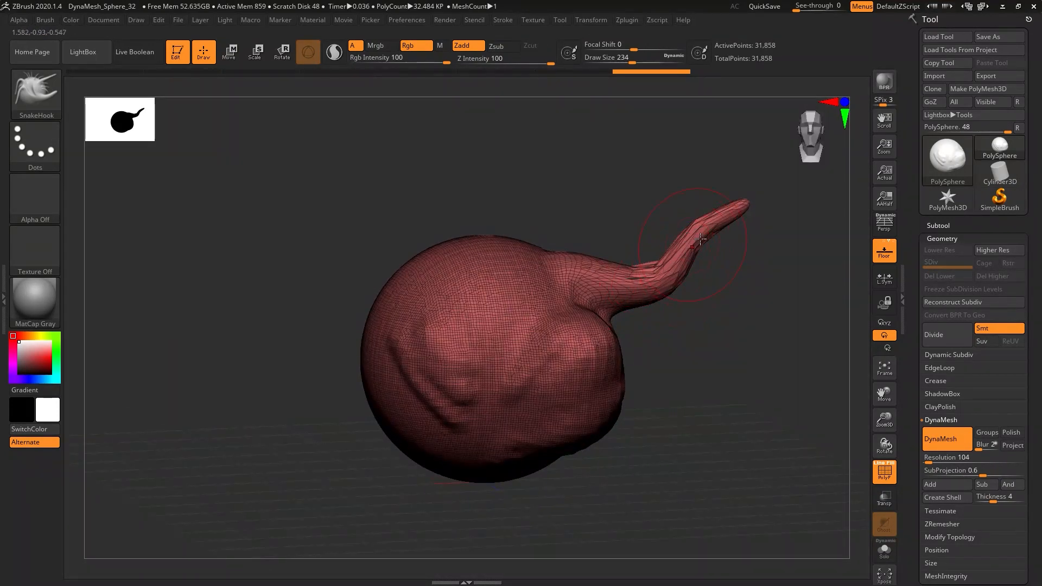
pyautogui.moveTo(755, 286); pyautogui.dragTo(735, 332)
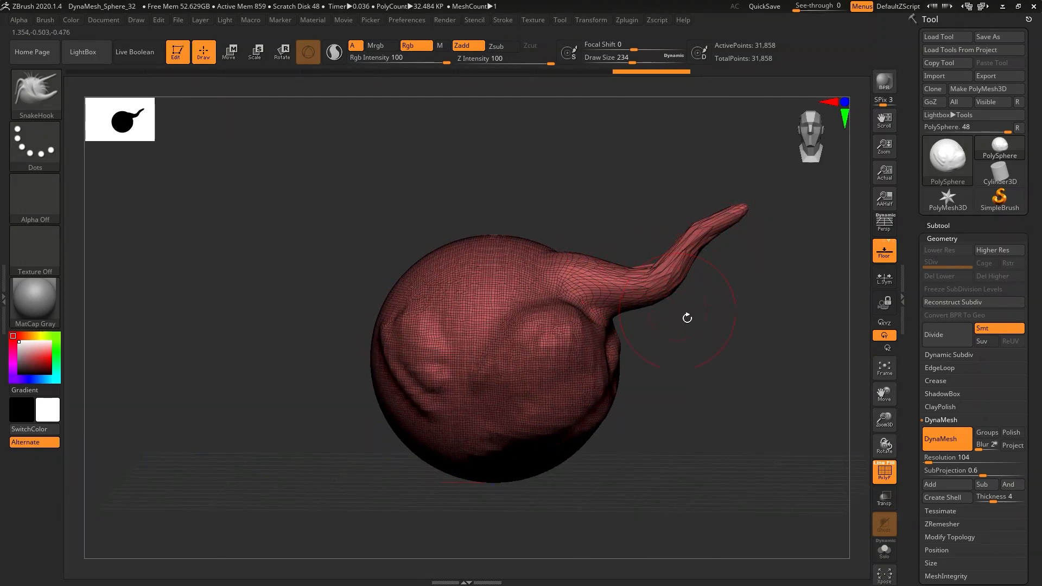
pyautogui.moveTo(711, 324)
pyautogui.keyDown('ctrl'); pyautogui.mouseDown()
pyautogui.moveTo(749, 365)
pyautogui.moveTo(705, 340)
pyautogui.moveTo(690, 307)
pyautogui.moveTo(731, 345)
pyautogui.moveTo(698, 303)
pyautogui.moveTo(704, 268)
pyautogui.mouseUp(); pyautogui.keyUp('ctrl')
# - Pull a second, upright horn from the top of the sphere with SnakeHook and remesh the model
pyautogui.moveTo(704, 269)
pyautogui.mouseDown(button='right')
pyautogui.moveTo(687, 246)
pyautogui.moveTo(691, 400)
pyautogui.moveTo(685, 343)
pyautogui.moveTo(704, 328)
pyautogui.moveTo(680, 332)
pyautogui.moveTo(705, 349)
pyautogui.moveTo(640, 370)
pyautogui.moveTo(615, 332)
pyautogui.moveTo(606, 261)
pyautogui.mouseUp(button='right')
pyautogui.moveTo(544, 365)
pyautogui.mouseDown(button='right')
pyautogui.moveTo(549, 403)
pyautogui.moveTo(546, 381)
pyautogui.mouseUp(button='right')
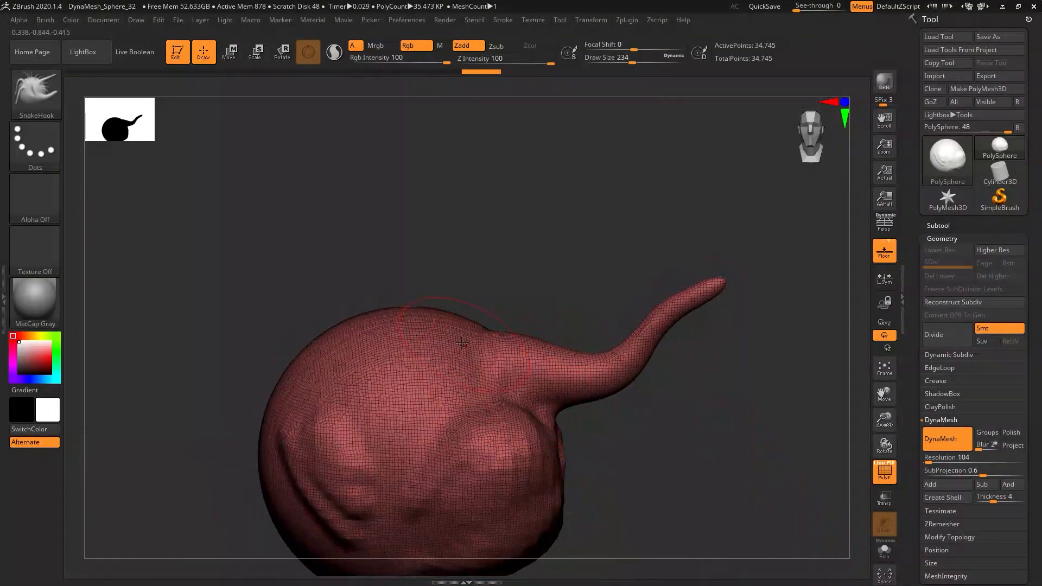
pyautogui.moveTo(439, 335)
pyautogui.mouseDown()
pyautogui.moveTo(461, 235)
pyautogui.moveTo(455, 191)
pyautogui.moveTo(481, 181)
pyautogui.mouseUp()
pyautogui.keyDown('ctrl'); pyautogui.moveTo(559, 228); pyautogui.dragTo(608, 300); pyautogui.keyUp('ctrl')
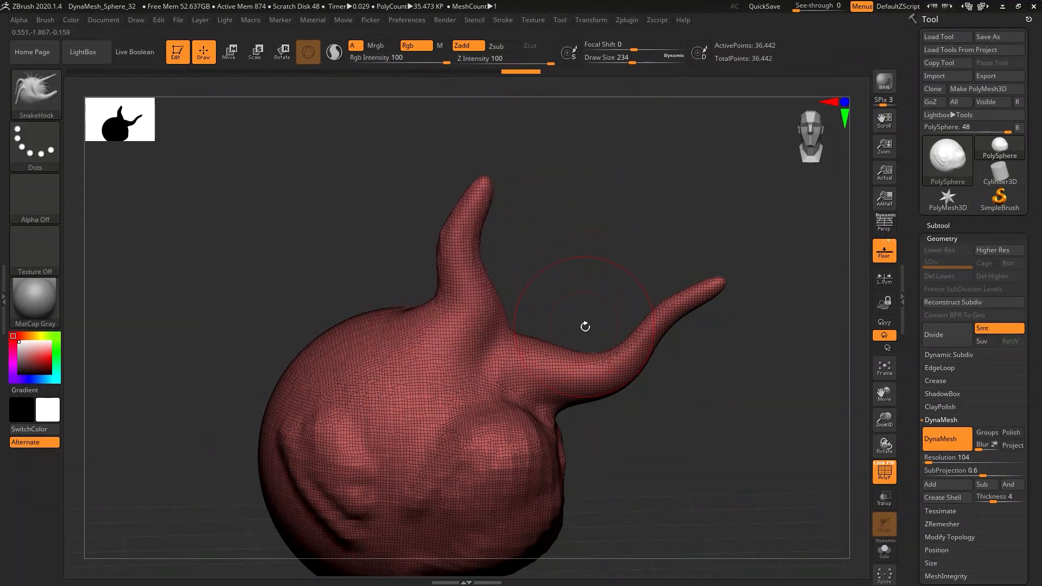
# - Lengthen the upright horn with three more SnakeHook pulls from its tip, remeshing with DynaMesh after each pull
pyautogui.moveTo(669, 279)
pyautogui.keyDown('ctrl'); pyautogui.mouseDown(button='right')
pyautogui.moveTo(574, 234)
pyautogui.moveTo(544, 243)
pyautogui.moveTo(632, 374)
pyautogui.mouseUp(button='right'); pyautogui.keyUp('ctrl')
pyautogui.moveTo(572, 305)
pyautogui.mouseDown()
pyautogui.moveTo(563, 233)
pyautogui.moveTo(533, 205)
pyautogui.moveTo(542, 197)
pyautogui.mouseUp()
pyautogui.press('ctrl')
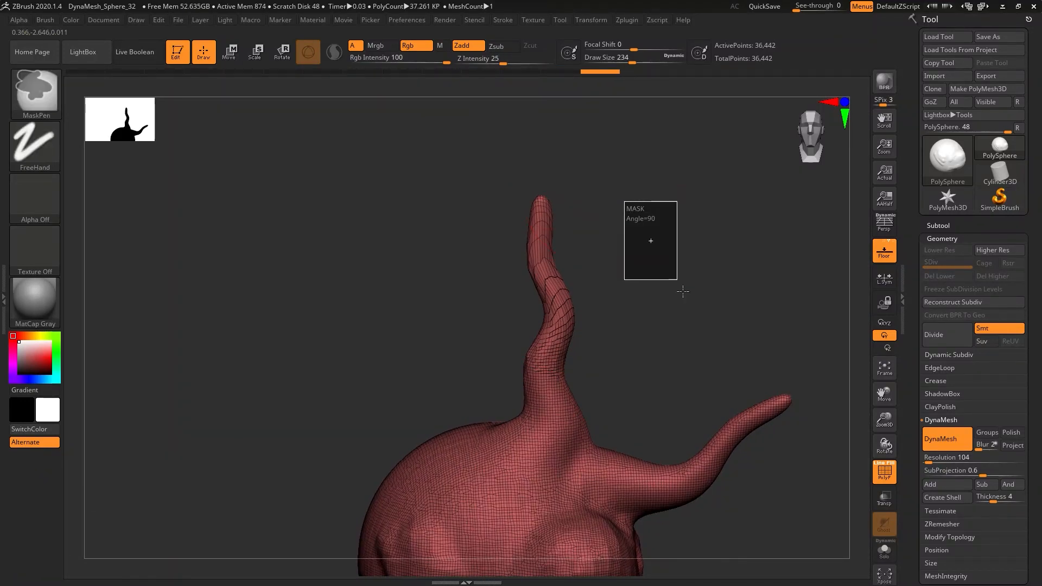
pyautogui.keyDown('alt'); pyautogui.moveTo(623, 248); pyautogui.dragTo(605, 342, button='right'); pyautogui.keyUp('alt')
pyautogui.moveTo(605, 342)
pyautogui.mouseDown()
pyautogui.moveTo(597, 255)
pyautogui.moveTo(580, 220)
pyautogui.moveTo(590, 185)
pyautogui.mouseUp()
pyautogui.keyDown('ctrl'); pyautogui.moveTo(686, 197); pyautogui.dragTo(754, 322); pyautogui.keyUp('ctrl')
pyautogui.keyDown('alt'); pyautogui.moveTo(682, 300); pyautogui.dragTo(669, 362, button='right'); pyautogui.keyUp('alt')
pyautogui.moveTo(604, 302)
pyautogui.mouseDown()
pyautogui.moveTo(584, 244)
pyautogui.moveTo(594, 206)
pyautogui.moveTo(624, 198)
pyautogui.mouseUp()
pyautogui.press('ctrl')
pyautogui.keyDown('ctrl'); pyautogui.moveTo(719, 321); pyautogui.dragTo(736, 360); pyautogui.keyUp('ctrl')
# - Set the DynaMesh resolution to 504 and remesh the model after smoothing a small patch of the sphere
pyautogui.keyDown('alt'); pyautogui.moveTo(744, 412); pyautogui.dragTo(691, 298, button='right'); pyautogui.keyUp('alt')
pyautogui.moveTo(655, 350)
pyautogui.keyDown('ctrl'); pyautogui.mouseDown(button='right')
pyautogui.moveTo(633, 268)
pyautogui.moveTo(663, 377)
pyautogui.moveTo(707, 398)
pyautogui.moveTo(714, 366)
pyautogui.moveTo(696, 390)
pyautogui.moveTo(700, 372)
pyautogui.moveTo(649, 347)
pyautogui.moveTo(603, 385)
pyautogui.moveTo(595, 279)
pyautogui.mouseUp(button='right'); pyautogui.keyUp('ctrl')
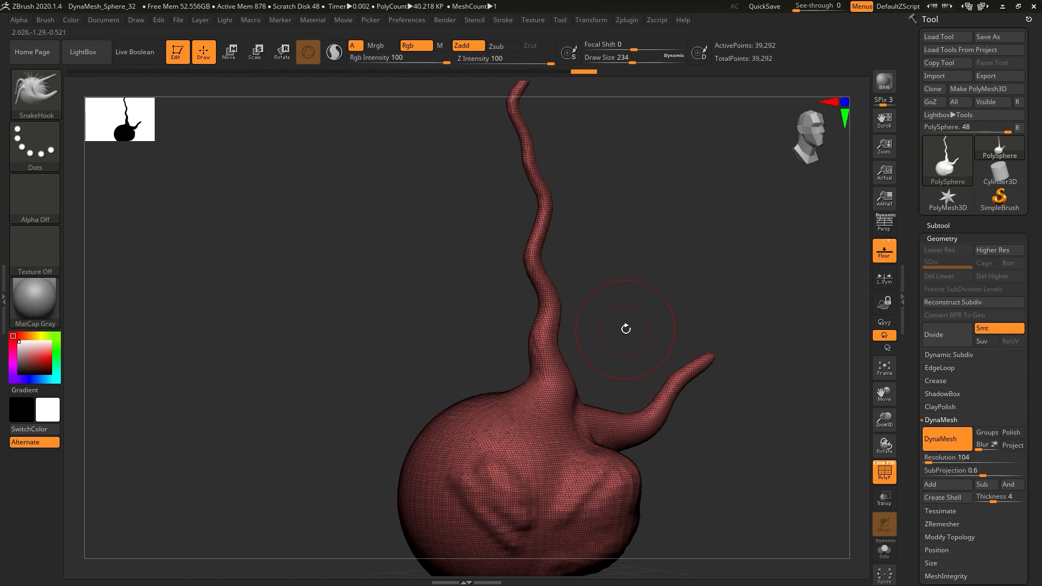
pyautogui.moveTo(626, 329); pyautogui.dragTo(583, 407)
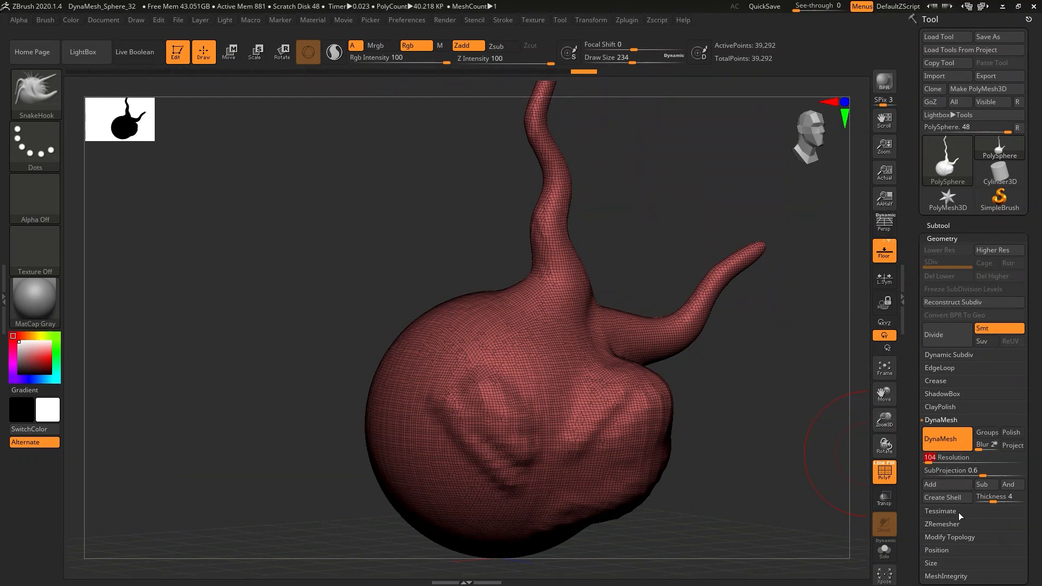
pyautogui.write('504')
pyautogui.keyDown('ctrl'); pyautogui.moveTo(290, 280); pyautogui.dragTo(348, 357); pyautogui.keyUp('ctrl')
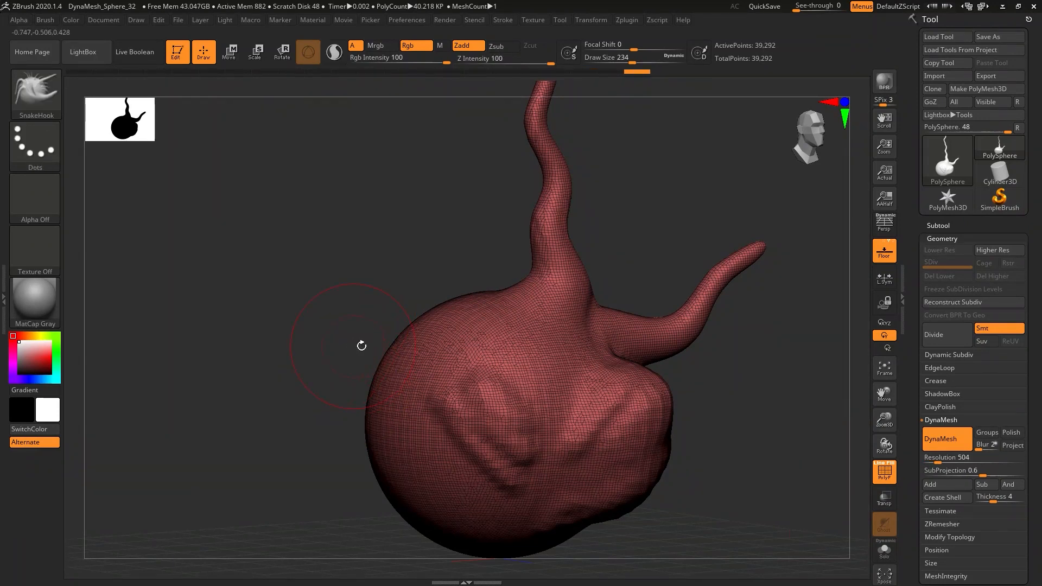
pyautogui.keyDown('shift'); pyautogui.moveTo(468, 349); pyautogui.dragTo(444, 376); pyautogui.keyUp('shift')
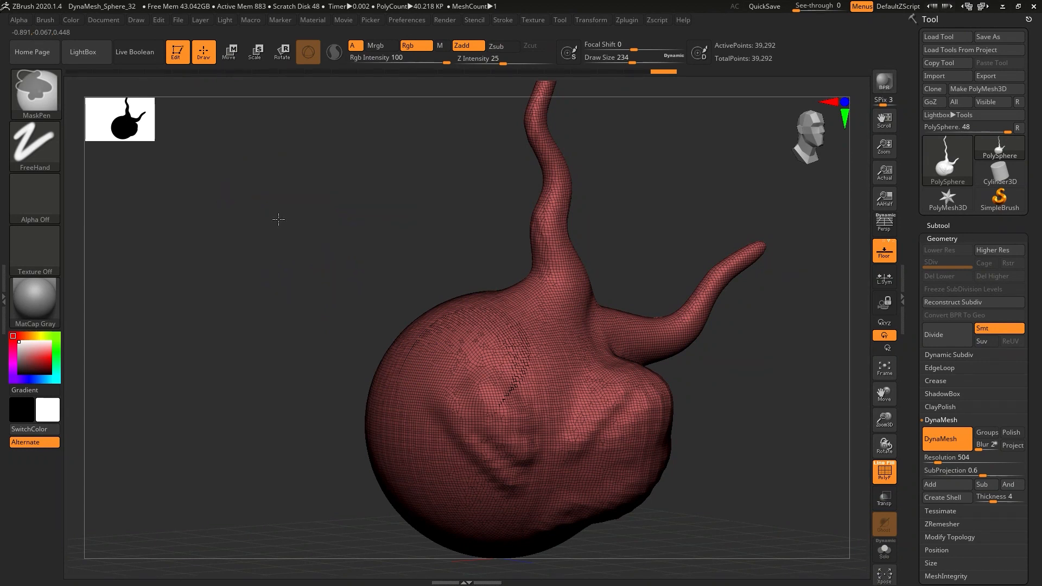
pyautogui.keyDown('ctrl'); pyautogui.moveTo(279, 219); pyautogui.dragTo(325, 275); pyautogui.keyUp('ctrl')
# - Examine the density and facets of the remeshed surface up close, with the polyframe display off and on
pyautogui.keyDown('ctrl'); pyautogui.moveTo(451, 377); pyautogui.dragTo(534, 429, button='right'); pyautogui.keyUp('ctrl')
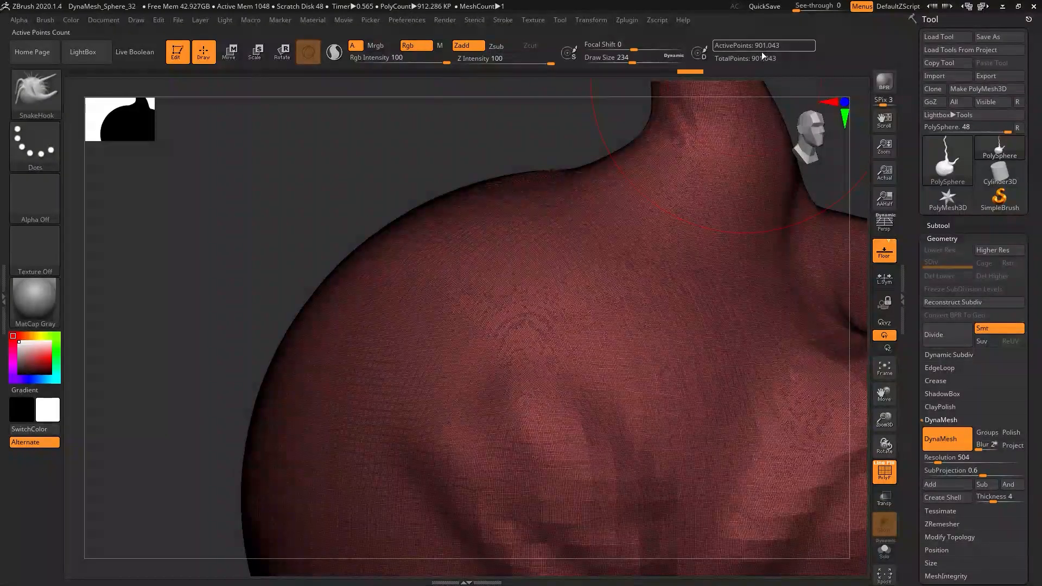
pyautogui.keyDown('ctrl'); pyautogui.moveTo(336, 427); pyautogui.dragTo(314, 296, button='right'); pyautogui.keyUp('ctrl')
pyautogui.keyDown('alt'); pyautogui.moveTo(331, 392); pyautogui.dragTo(481, 346, button='right'); pyautogui.keyUp('alt')
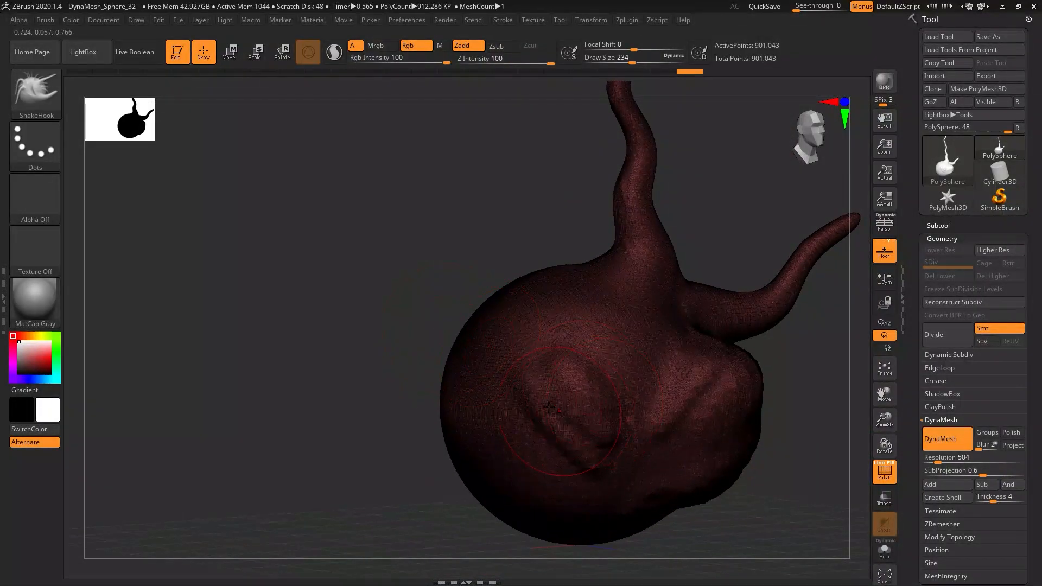
pyautogui.hotkey('shift', 'f')
pyautogui.keyDown('ctrl'); pyautogui.moveTo(520, 308); pyautogui.dragTo(579, 303, button='right'); pyautogui.keyUp('ctrl')
pyautogui.press('b')
pyautogui.press('s')
pyautogui.press('h')
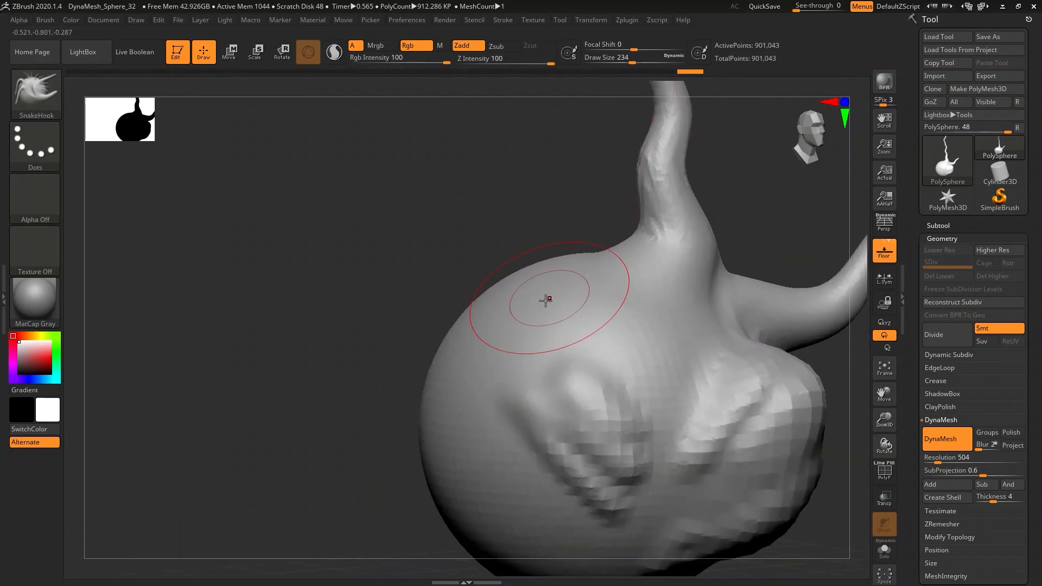
pyautogui.moveTo(570, 360)
pyautogui.mouseDown(button='right')
pyautogui.moveTo(586, 358)
pyautogui.moveTo(575, 335)
pyautogui.moveTo(565, 384)
pyautogui.moveTo(516, 365)
pyautogui.moveTo(491, 403)
pyautogui.mouseUp(button='right')
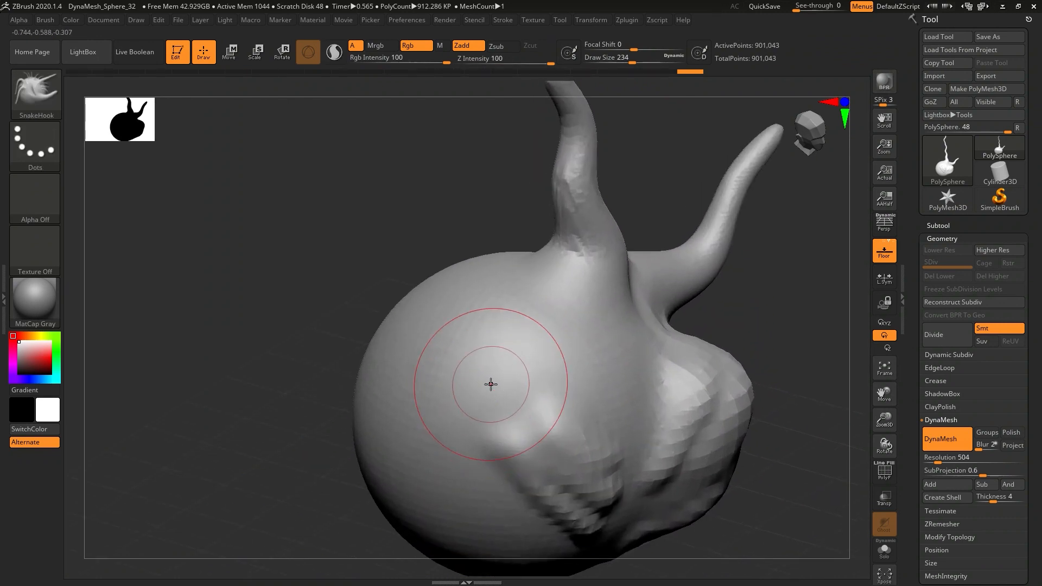
pyautogui.moveTo(698, 373)
pyautogui.keyDown('ctrl'); pyautogui.mouseDown(button='right')
pyautogui.moveTo(592, 376)
pyautogui.moveTo(602, 386)
pyautogui.moveTo(513, 399)
pyautogui.moveTo(452, 445)
pyautogui.moveTo(441, 366)
pyautogui.mouseUp(button='right'); pyautogui.keyUp('ctrl')
pyautogui.hotkey('shift', 'f')
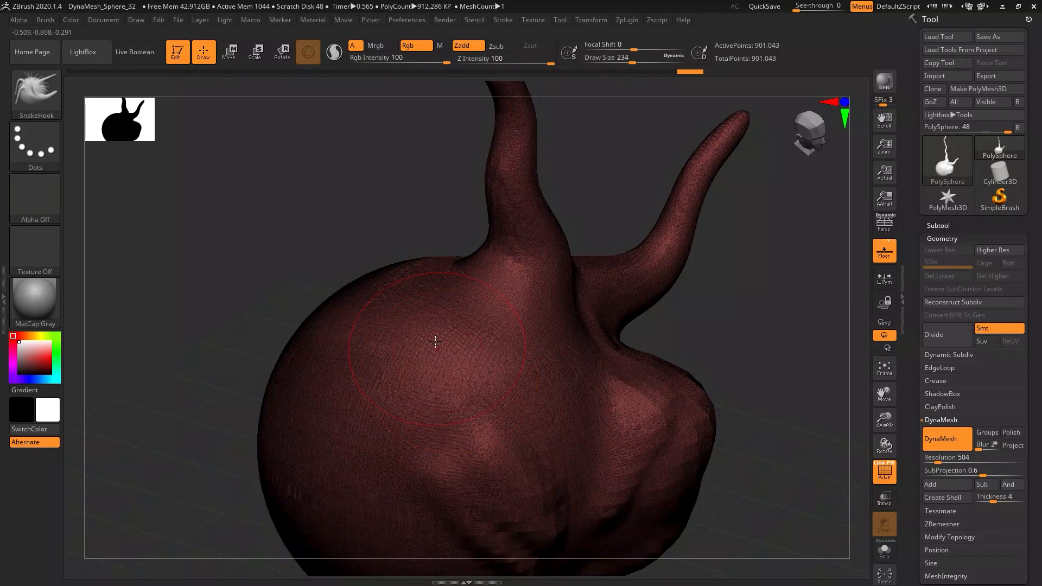
pyautogui.moveTo(425, 331)
pyautogui.keyDown('ctrl'); pyautogui.mouseDown(button='right')
pyautogui.moveTo(464, 445)
pyautogui.moveTo(514, 365)
pyautogui.mouseUp(button='right'); pyautogui.keyUp('ctrl')
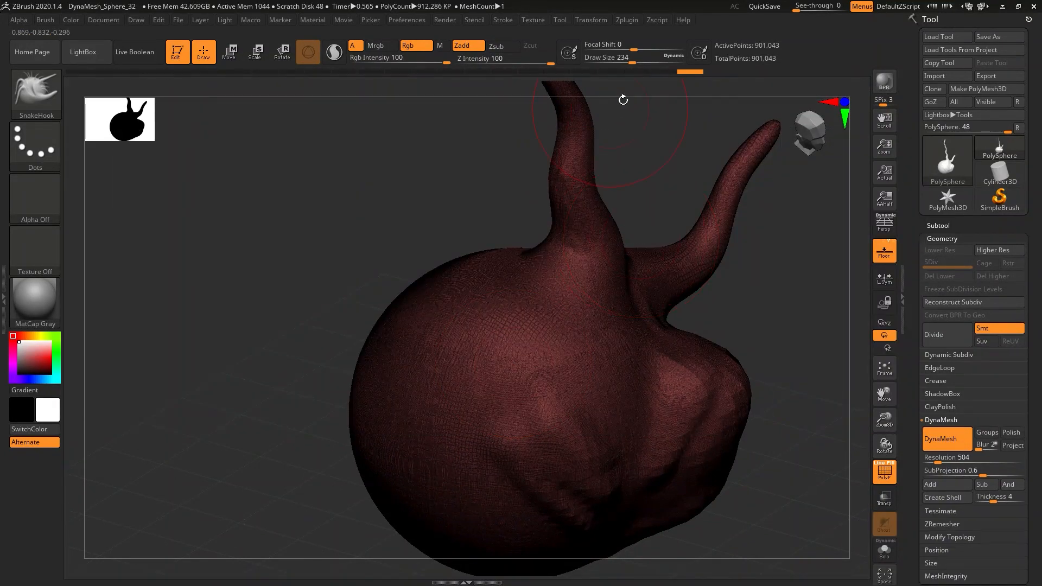
# - Scrub back and forth through earlier sculpting states in the undo history and return to the resolution 504 mesh
pyautogui.moveTo(682, 73)
pyautogui.moveTo(682, 70); pyautogui.dragTo(644, 73)
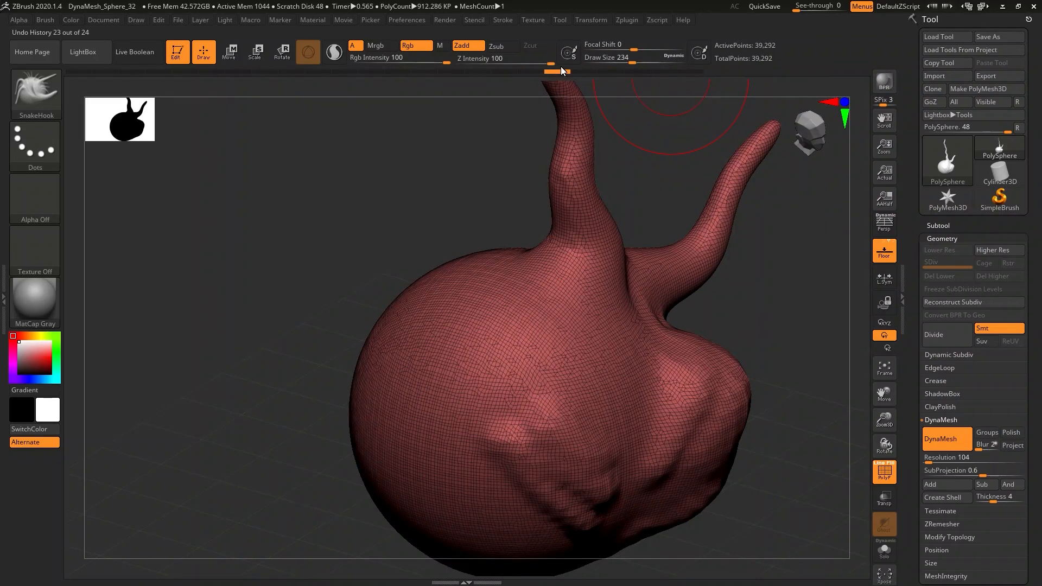
pyautogui.moveTo(456, 71); pyautogui.dragTo(497, 70)
pyautogui.moveTo(616, 78); pyautogui.dragTo(628, 78)
pyautogui.moveTo(460, 74); pyautogui.dragTo(540, 73)
pyautogui.moveTo(615, 73); pyautogui.dragTo(689, 68)
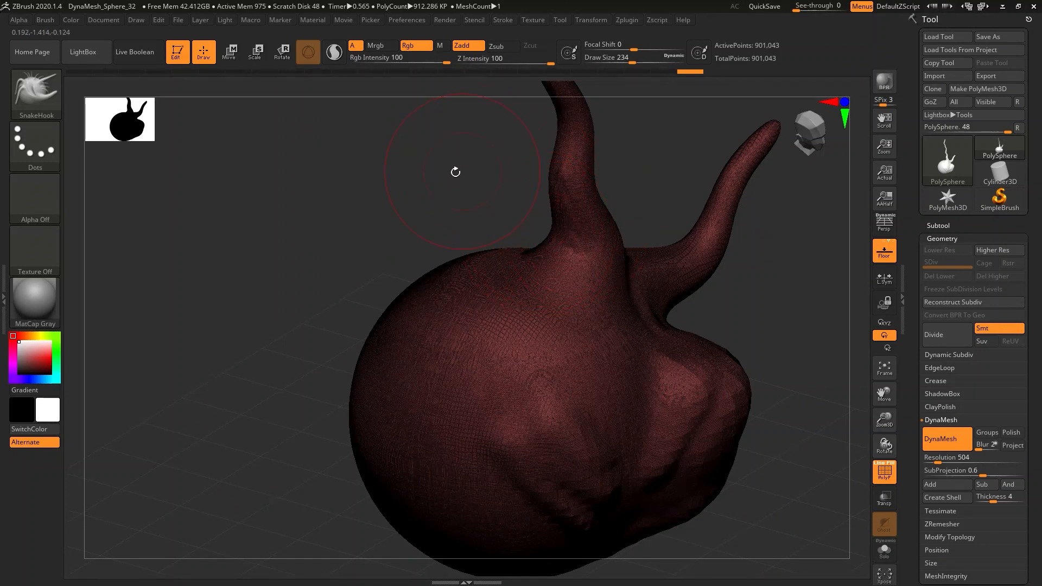
# - Look at the options for deleting the tool's undo history
pyautogui.click(162, 20)
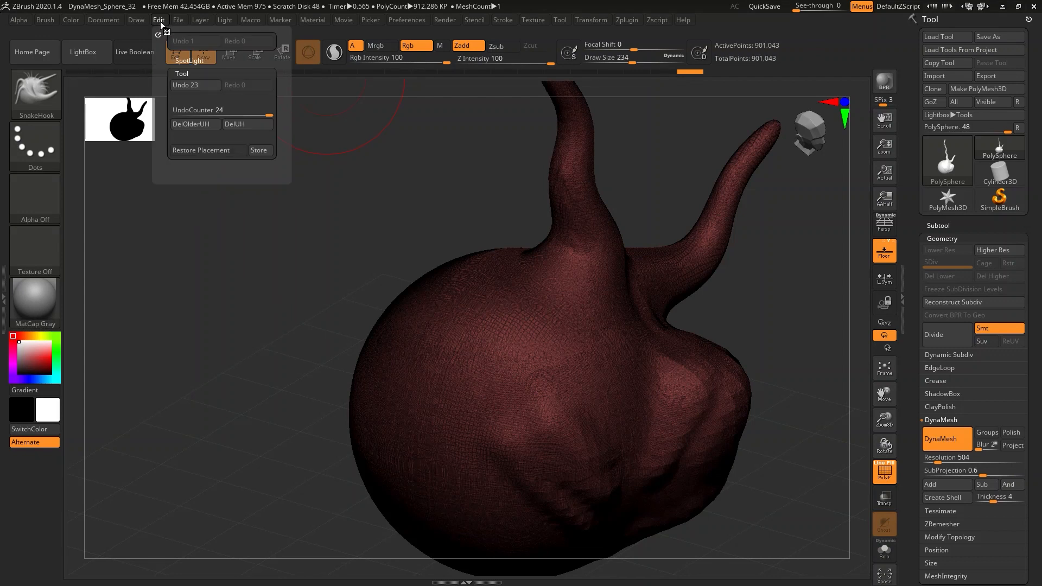
pyautogui.click(246, 124)
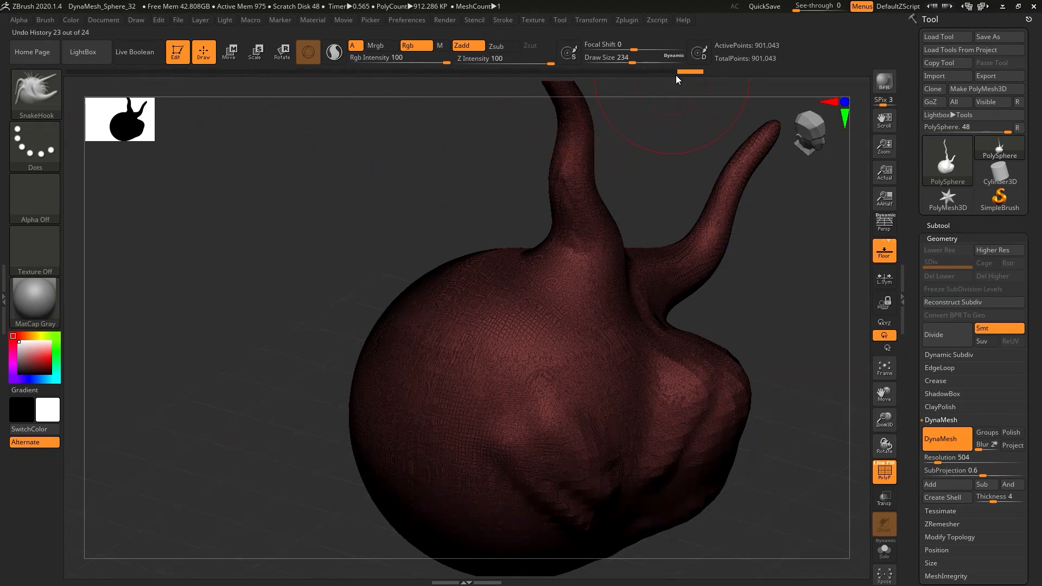
pyautogui.moveTo(670, 74)
# - Save the project to the Desktop as demo2 in ZBrush Project format
pyautogui.hotkey('ctrl', 's')
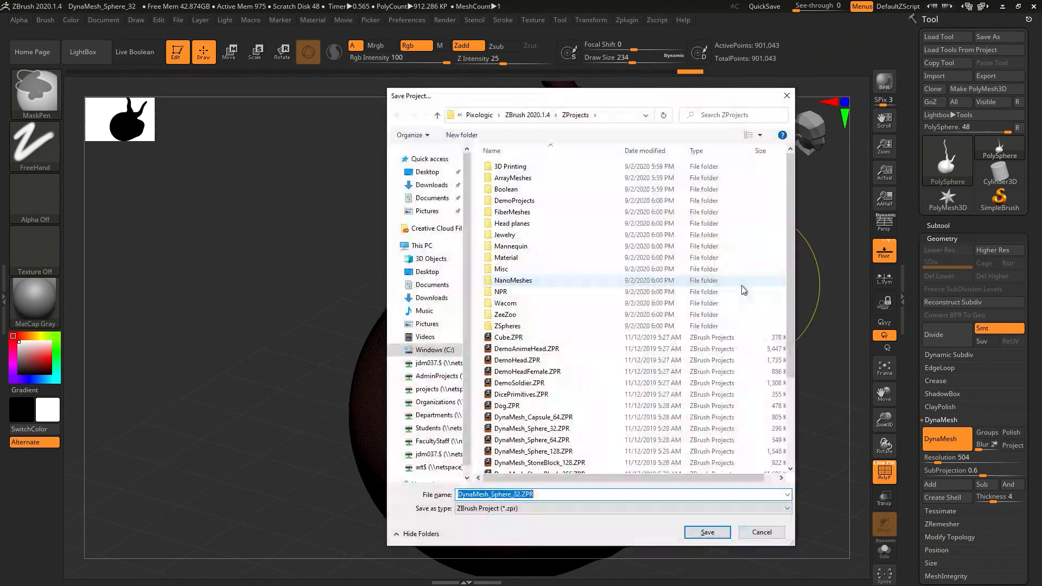
pyautogui.click(427, 272)
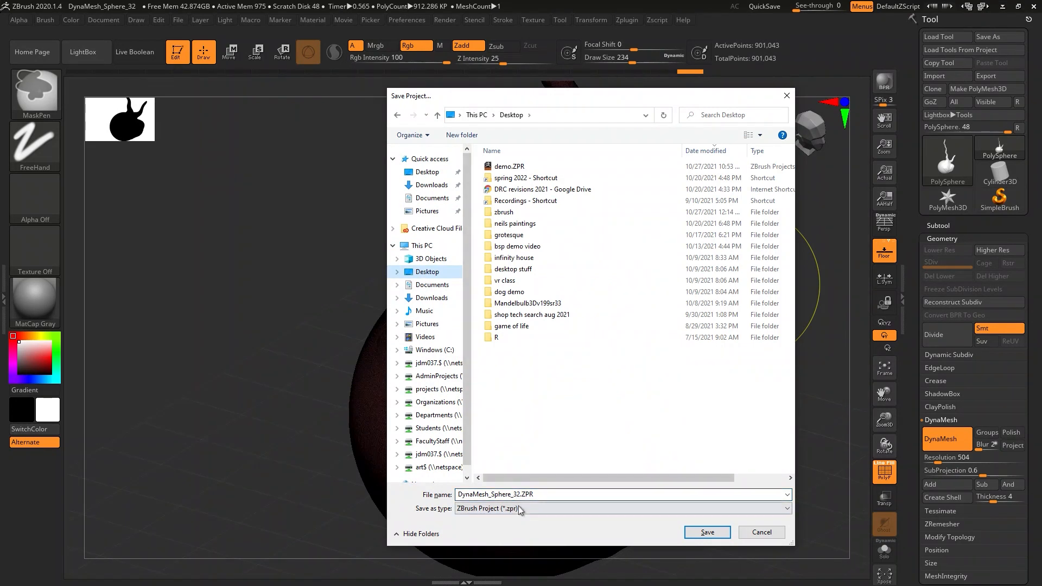
pyautogui.doubleClick(532, 495)
pyautogui.write('d')
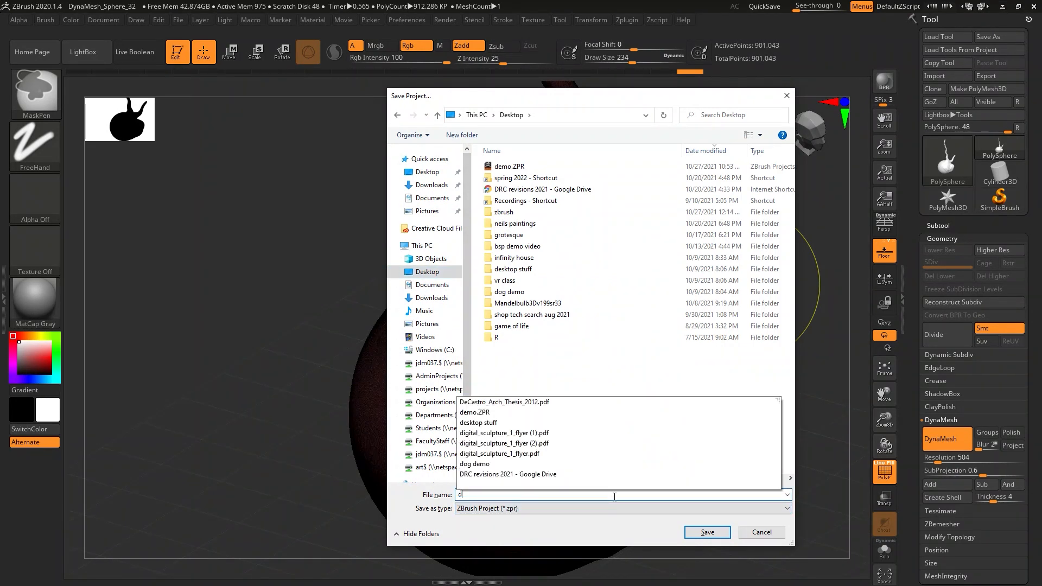
pyautogui.write('emo2')
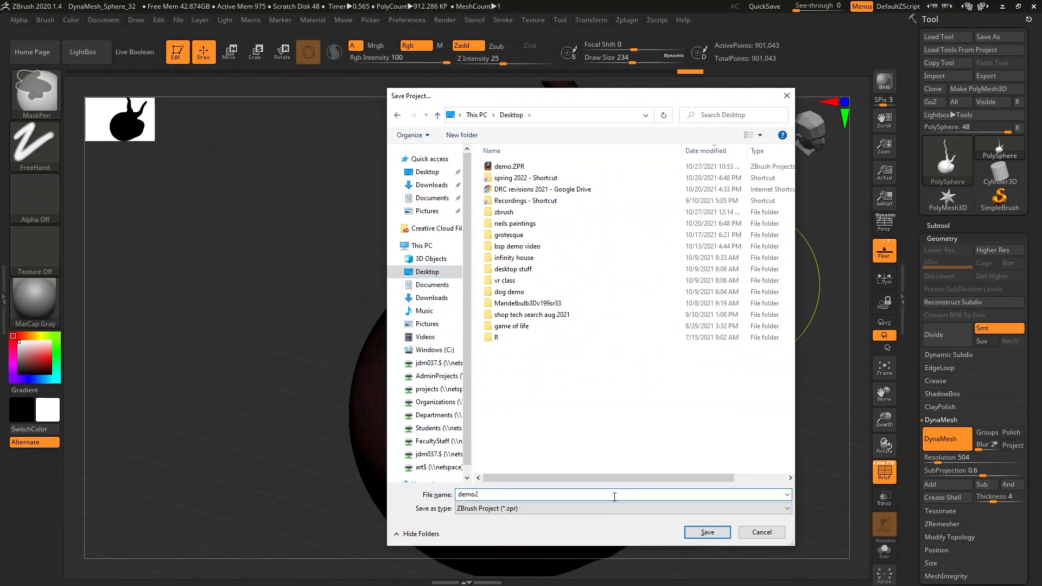
pyautogui.press('Return')
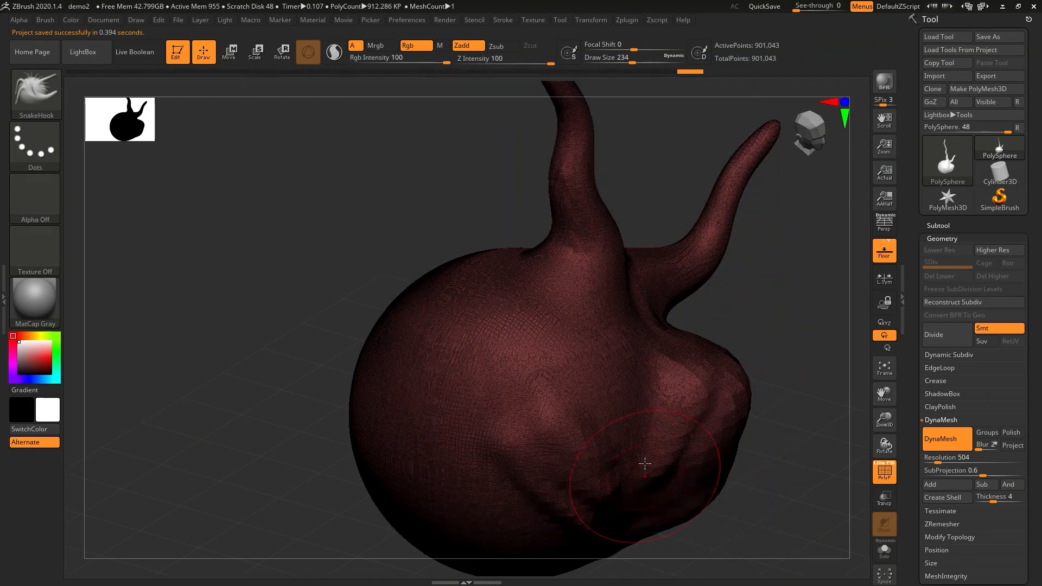
pyautogui.keyDown('alt'); pyautogui.moveTo(627, 400); pyautogui.dragTo(572, 344, button='right'); pyautogui.keyUp('alt')
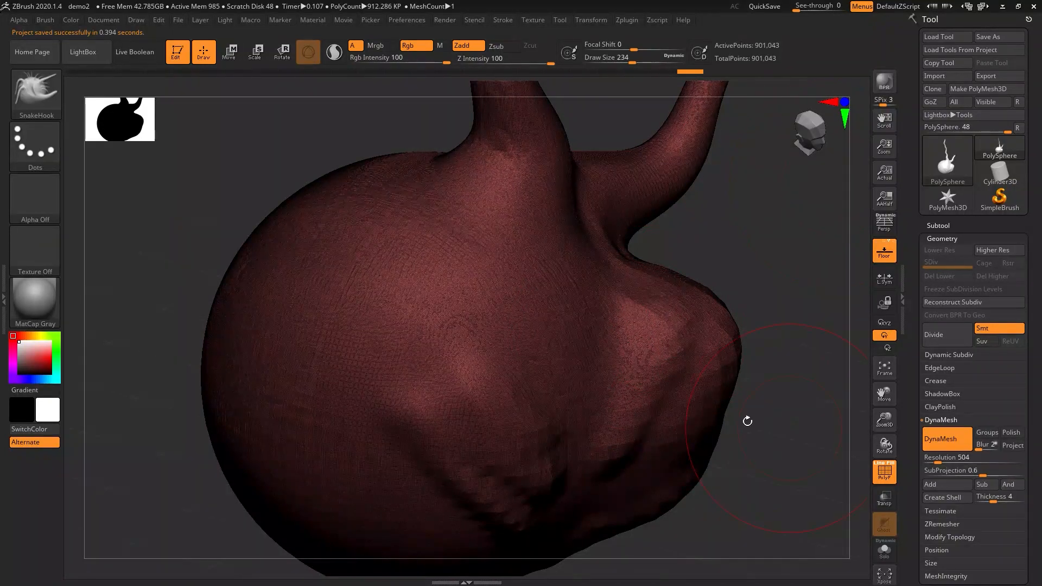
pyautogui.keyDown('ctrl'); pyautogui.moveTo(658, 381); pyautogui.dragTo(635, 395, button='right'); pyautogui.keyUp('ctrl')
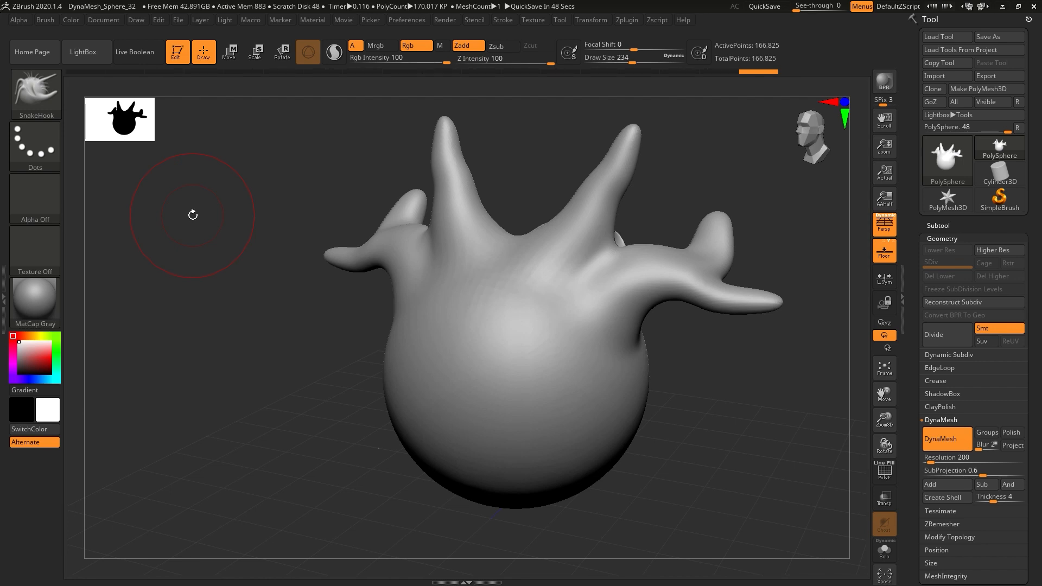
# - Switch to the Standard brush and build up broad, smooth bulges with hollows between them across the front of the horned sphere
pyautogui.press('b')
pyautogui.press('s')
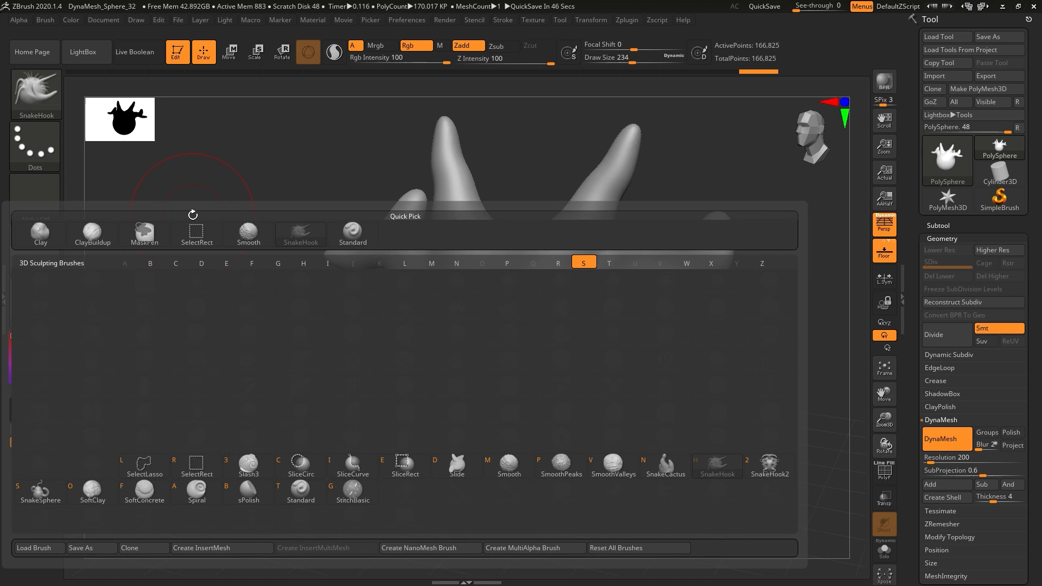
pyautogui.press('t')
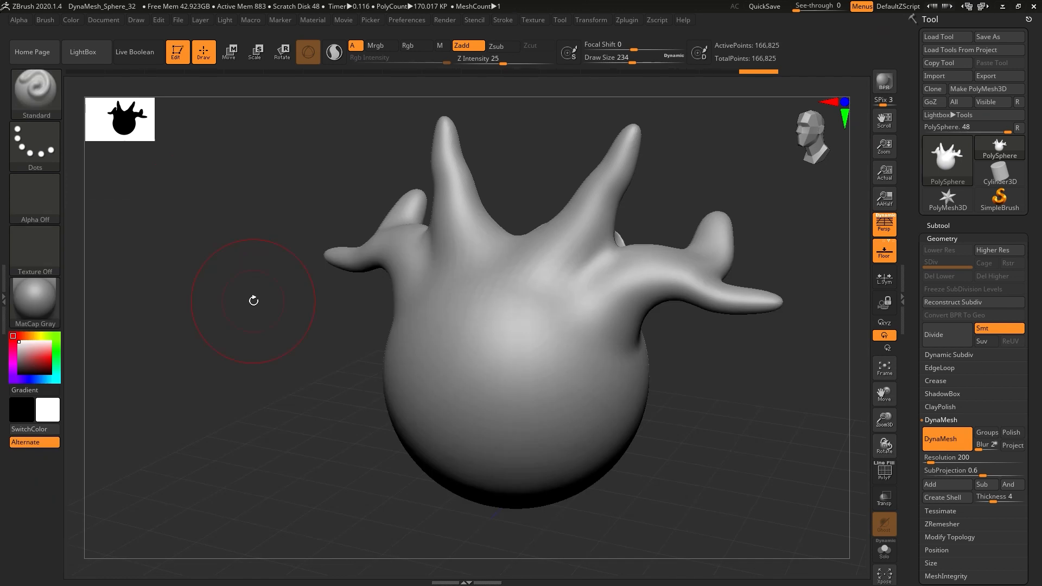
pyautogui.click(40, 101)
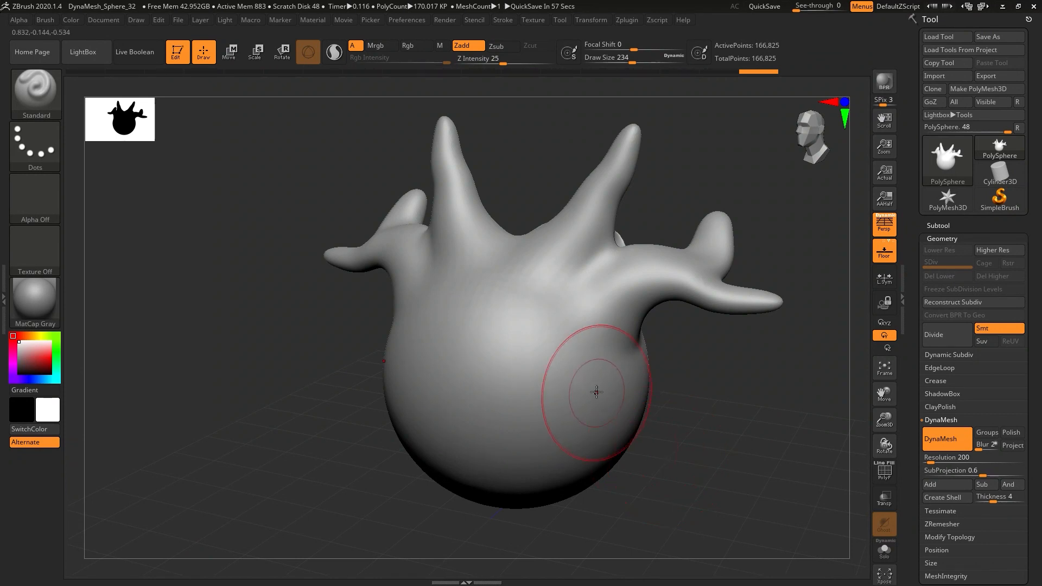
pyautogui.moveTo(526, 286)
pyautogui.mouseDown()
pyautogui.moveTo(538, 321)
pyautogui.moveTo(551, 324)
pyautogui.moveTo(540, 342)
pyautogui.mouseUp()
pyautogui.moveTo(526, 378); pyautogui.dragTo(497, 438)
pyautogui.moveTo(591, 365)
pyautogui.mouseDown()
pyautogui.moveTo(585, 404)
pyautogui.moveTo(505, 430)
pyautogui.moveTo(597, 410)
pyautogui.moveTo(561, 434)
pyautogui.mouseUp()
pyautogui.moveTo(614, 425); pyautogui.dragTo(633, 423, button='right')
pyautogui.moveTo(633, 422); pyautogui.dragTo(552, 530)
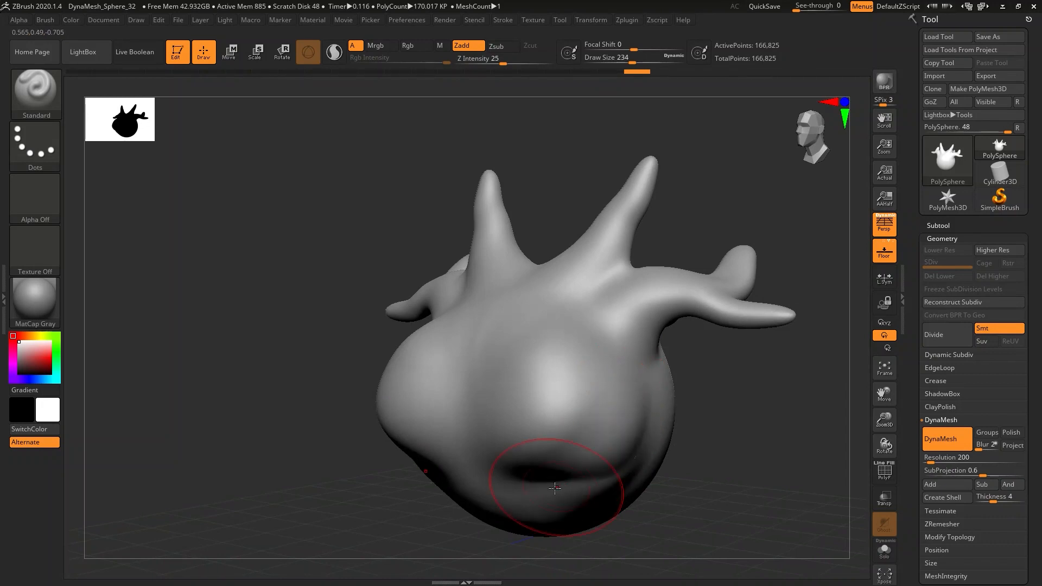
pyautogui.moveTo(600, 435)
pyautogui.mouseDown(button='right')
pyautogui.moveTo(604, 460)
pyautogui.moveTo(586, 396)
pyautogui.mouseUp(button='right')
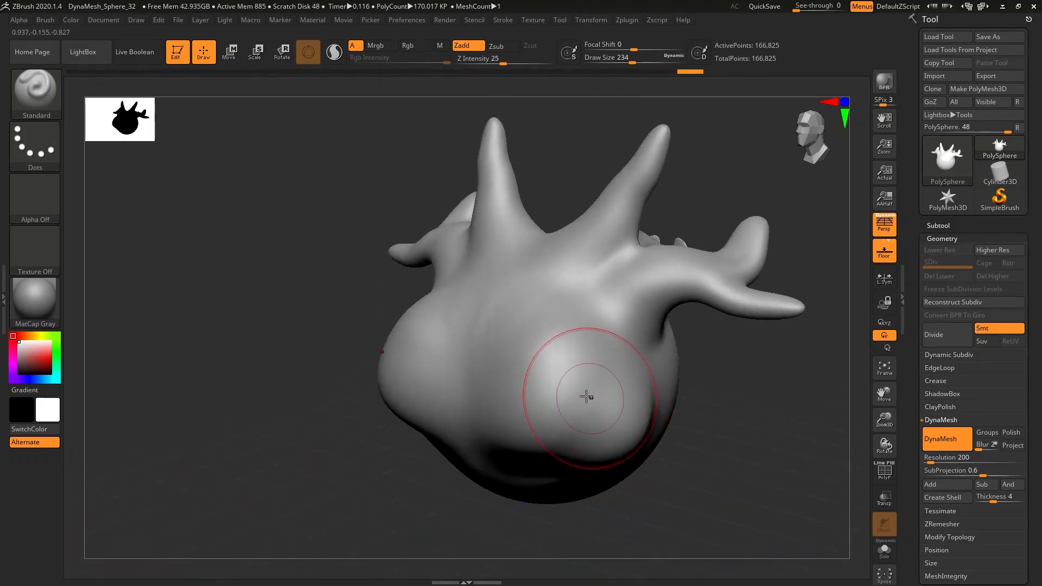
pyautogui.moveTo(581, 332)
pyautogui.mouseDown()
pyautogui.moveTo(505, 414)
pyautogui.moveTo(579, 345)
pyautogui.moveTo(535, 390)
pyautogui.mouseUp()
pyautogui.moveTo(580, 415); pyautogui.dragTo(610, 356, button='right')
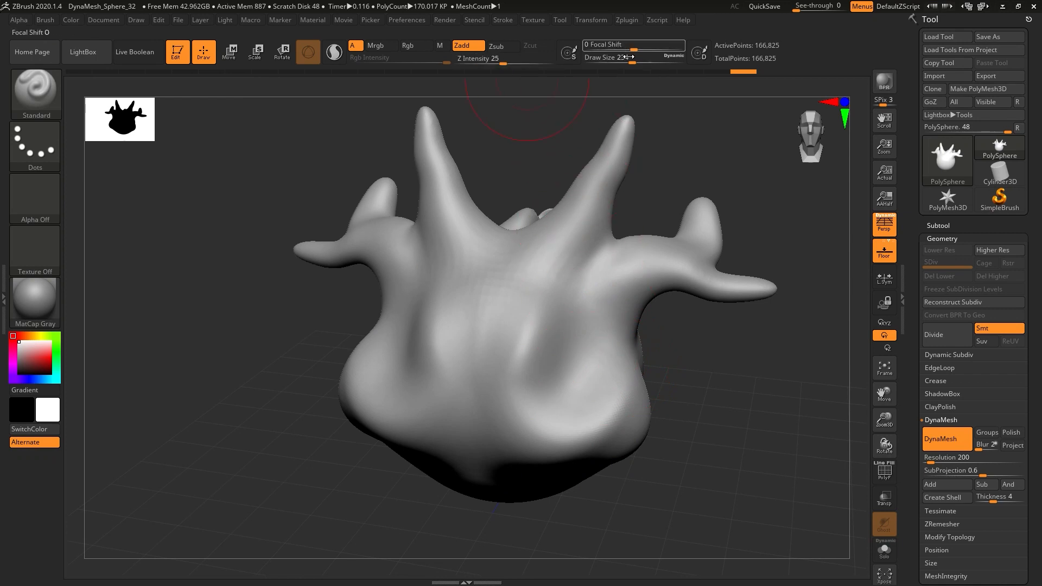
# - Try brush draw sizes of 257 and 120, and settle on a draw size of 49
pyautogui.moveTo(630, 63)
pyautogui.mouseDown()
pyautogui.moveTo(620, 64)
pyautogui.moveTo(634, 64)
pyautogui.mouseUp()
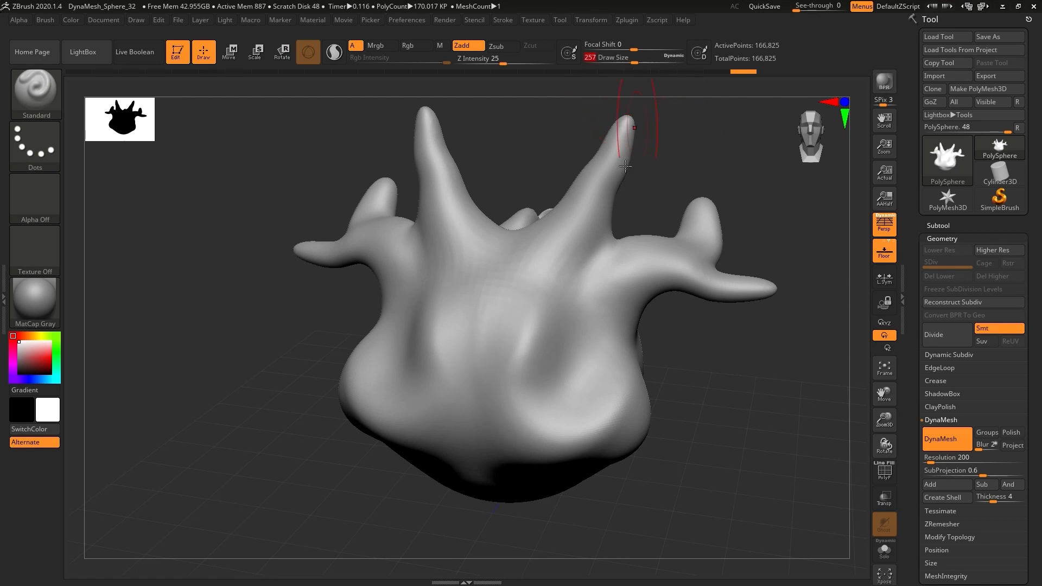
pyautogui.moveTo(561, 367)
pyautogui.mouseDown(button='right')
pyautogui.moveTo(551, 352)
pyautogui.moveTo(538, 365)
pyautogui.mouseUp(button='right')
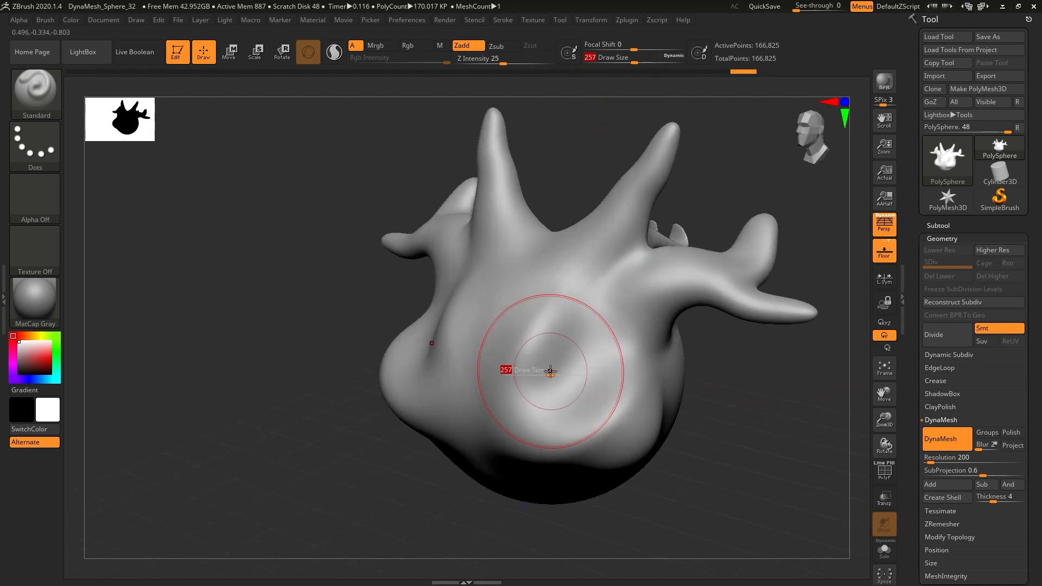
pyautogui.moveTo(550, 372); pyautogui.dragTo(537, 373)
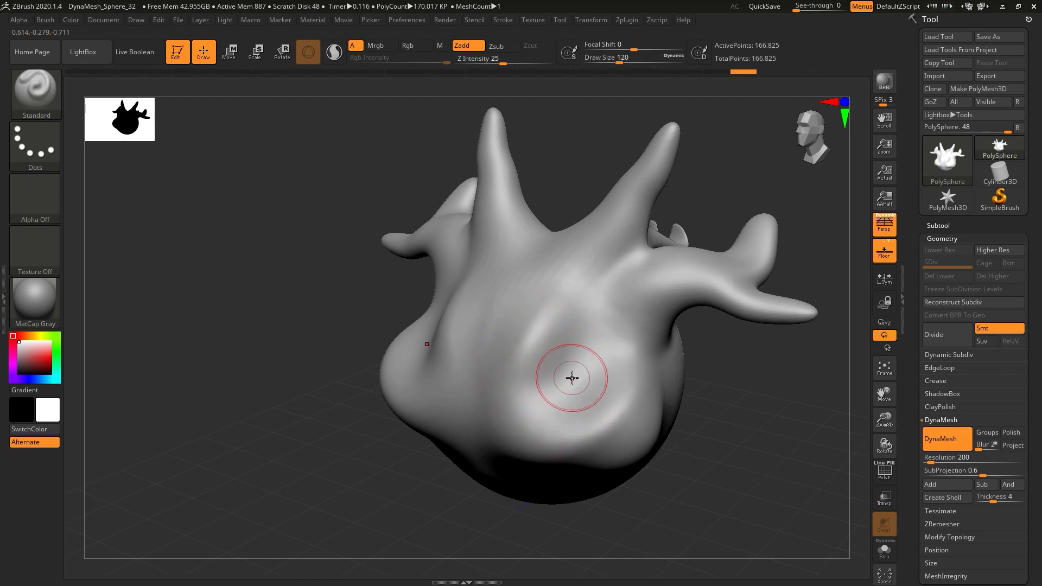
pyautogui.moveTo(558, 395); pyautogui.dragTo(556, 380, button='right')
pyautogui.press('space')
pyautogui.moveTo(556, 379); pyautogui.dragTo(543, 379)
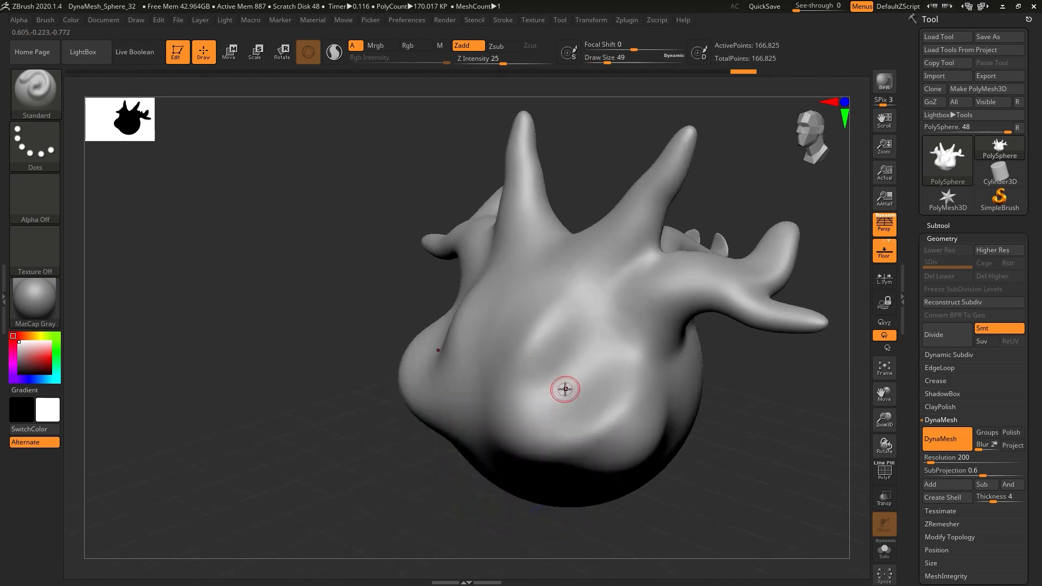
pyautogui.moveTo(563, 377)
pyautogui.mouseDown(button='right')
pyautogui.moveTo(507, 316)
pyautogui.moveTo(524, 340)
pyautogui.mouseUp(button='right')
pyautogui.press('space')
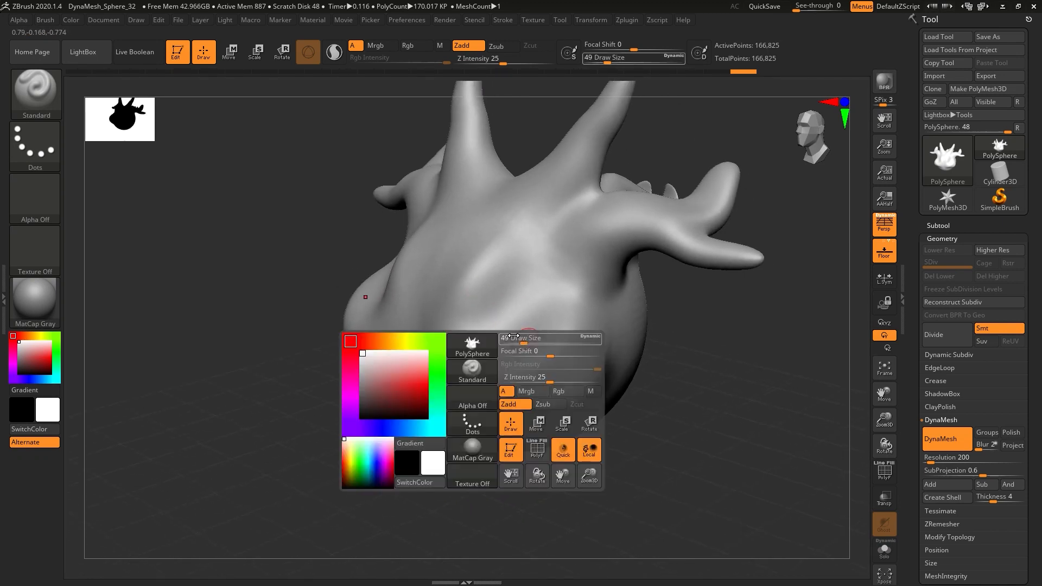
pyautogui.press('space')
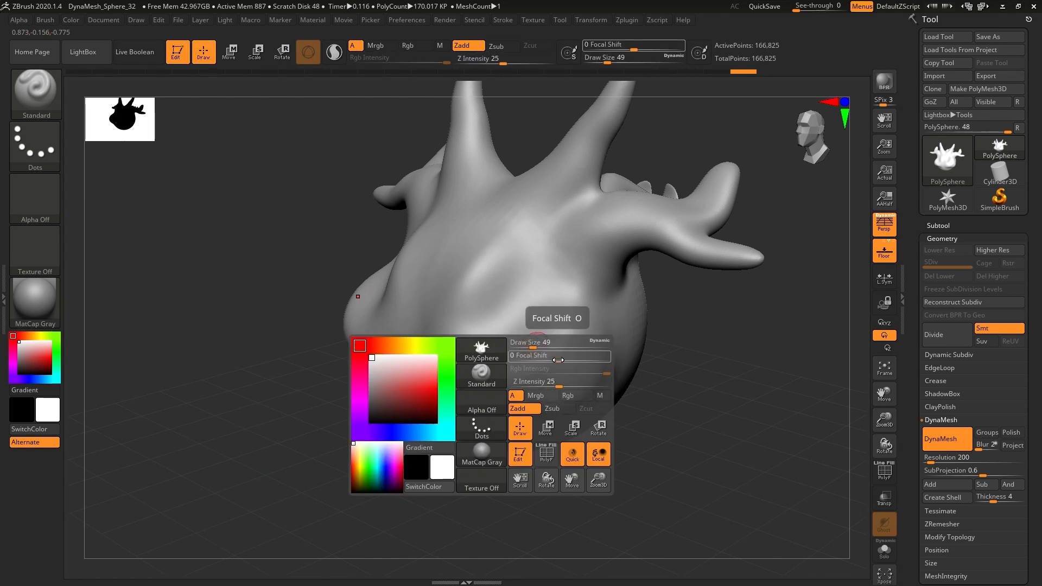
# - Sculpt a series of small diagonal strokes across the front bulge below the branching horn, using the size 49 Standard brush
pyautogui.moveTo(582, 314); pyautogui.dragTo(575, 343, button='right')
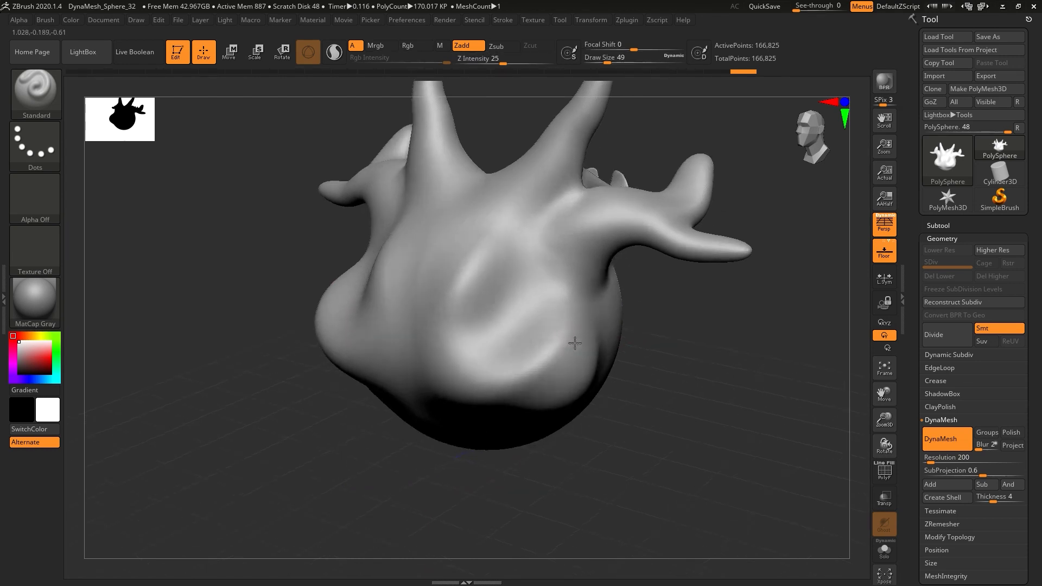
pyautogui.moveTo(572, 293); pyautogui.dragTo(502, 337)
pyautogui.moveTo(571, 288)
pyautogui.mouseDown()
pyautogui.moveTo(516, 327)
pyautogui.moveTo(491, 323)
pyautogui.mouseUp()
pyautogui.moveTo(567, 336); pyautogui.dragTo(575, 380, button='right')
pyautogui.moveTo(567, 289); pyautogui.dragTo(521, 331)
pyautogui.moveTo(587, 302); pyautogui.dragTo(525, 341)
pyautogui.moveTo(546, 247); pyautogui.dragTo(455, 319)
pyautogui.moveTo(520, 270)
pyautogui.mouseDown()
pyautogui.moveTo(452, 305)
pyautogui.moveTo(460, 321)
pyautogui.mouseUp()
pyautogui.moveTo(569, 273); pyautogui.dragTo(472, 330)
# - Smooth parts of the freshly sculpted ridges on the front bulge
pyautogui.moveTo(518, 373)
pyautogui.mouseDown(button='right')
pyautogui.moveTo(500, 307)
pyautogui.moveTo(526, 324)
pyautogui.moveTo(548, 375)
pyautogui.mouseUp(button='right')
pyautogui.keyDown('alt'); pyautogui.moveTo(547, 375); pyautogui.dragTo(524, 291, button='right'); pyautogui.keyUp('alt')
pyautogui.moveTo(491, 315)
pyautogui.keyDown('shift'); pyautogui.mouseDown()
pyautogui.moveTo(505, 298)
pyautogui.moveTo(600, 275)
pyautogui.moveTo(619, 296)
pyautogui.moveTo(547, 384)
pyautogui.moveTo(628, 344)
pyautogui.moveTo(610, 349)
pyautogui.mouseUp(); pyautogui.keyUp('shift')
pyautogui.keyDown('shift'); pyautogui.moveTo(610, 349); pyautogui.dragTo(588, 291, button='right'); pyautogui.keyUp('shift')
pyautogui.moveTo(588, 291)
pyautogui.keyDown('shift'); pyautogui.mouseDown()
pyautogui.moveTo(563, 351)
pyautogui.moveTo(596, 301)
pyautogui.mouseUp(); pyautogui.keyUp('shift')
# - Paint several long mask bands across the front of the model, above, through and below the sculpted ridges
pyautogui.moveTo(609, 367)
pyautogui.mouseDown(button='right')
pyautogui.moveTo(578, 338)
pyautogui.moveTo(533, 371)
pyautogui.mouseUp(button='right')
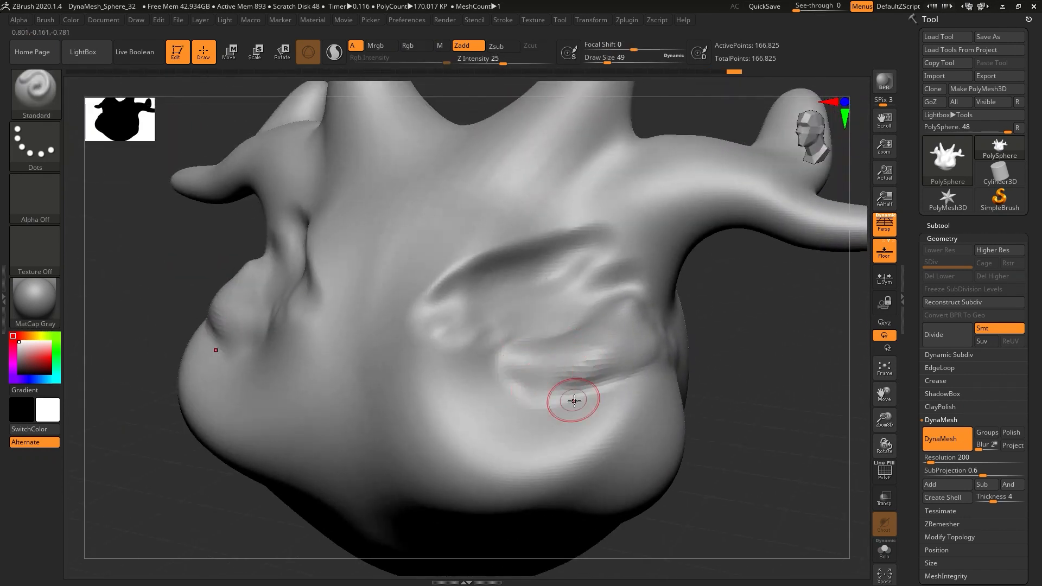
pyautogui.keyDown('ctrl'); pyautogui.moveTo(624, 396); pyautogui.dragTo(442, 426); pyautogui.keyUp('ctrl')
pyautogui.keyDown('ctrl'); pyautogui.click(383, 328); pyautogui.keyUp('ctrl')
pyautogui.moveTo(408, 339)
pyautogui.keyDown('ctrl'); pyautogui.mouseDown()
pyautogui.moveTo(521, 375)
pyautogui.moveTo(654, 284)
pyautogui.mouseUp(); pyautogui.keyUp('ctrl')
pyautogui.keyDown('ctrl'); pyautogui.moveTo(644, 242); pyautogui.dragTo(378, 312); pyautogui.keyUp('ctrl')
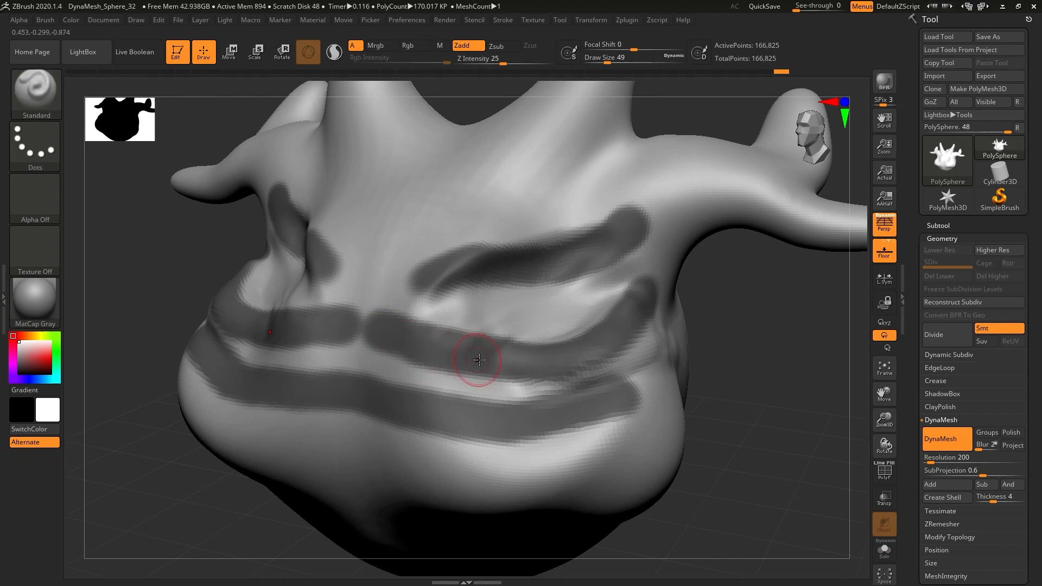
# - Clear the painted mask bands from the model
pyautogui.press('f')
pyautogui.keyDown('alt'); pyautogui.moveTo(548, 273); pyautogui.dragTo(551, 272, button='right'); pyautogui.keyUp('alt')
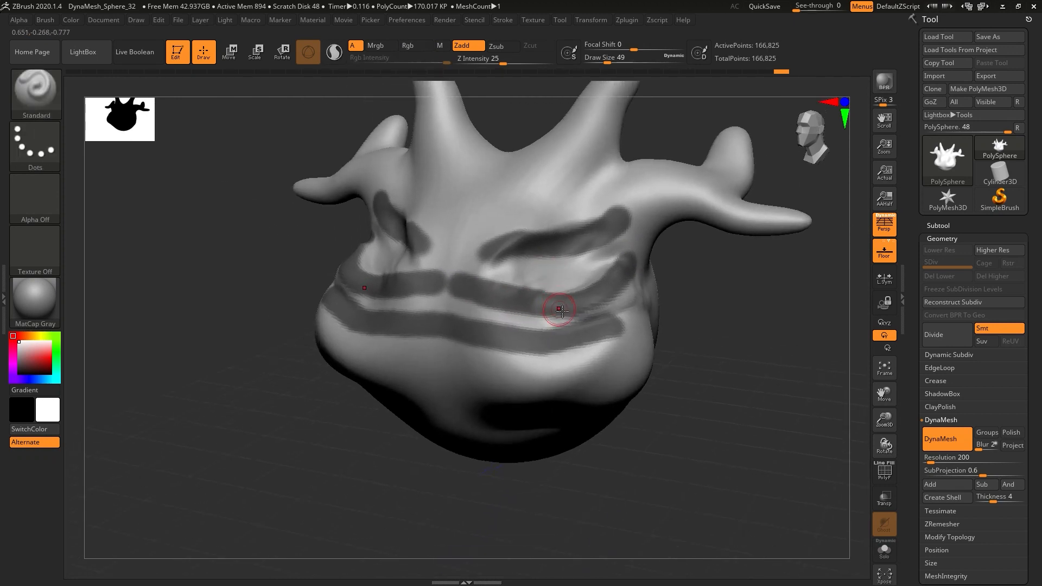
pyautogui.moveTo(593, 308); pyautogui.dragTo(477, 337, button='right')
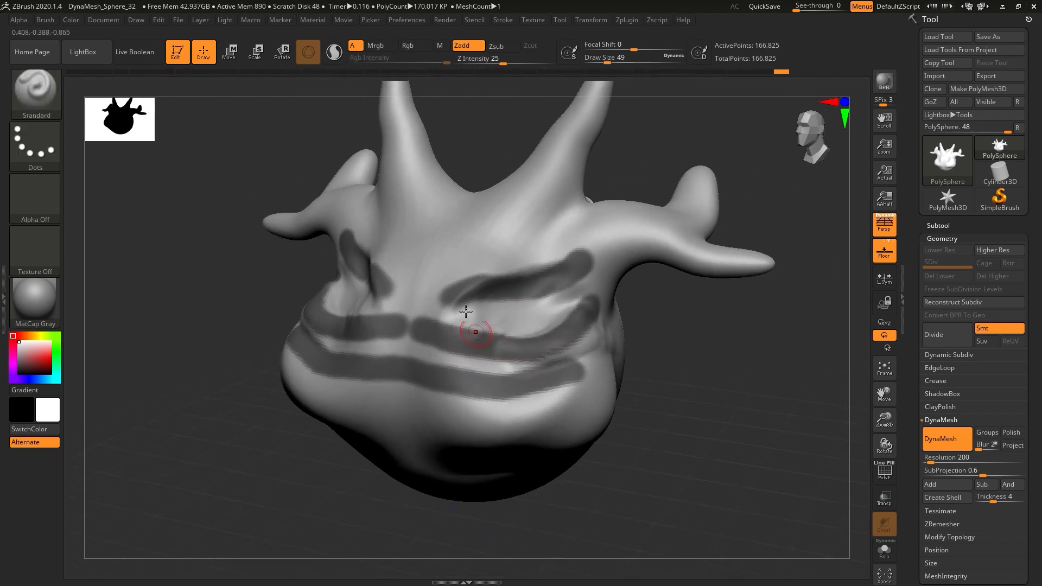
pyautogui.moveTo(580, 347); pyautogui.dragTo(569, 359, button='right')
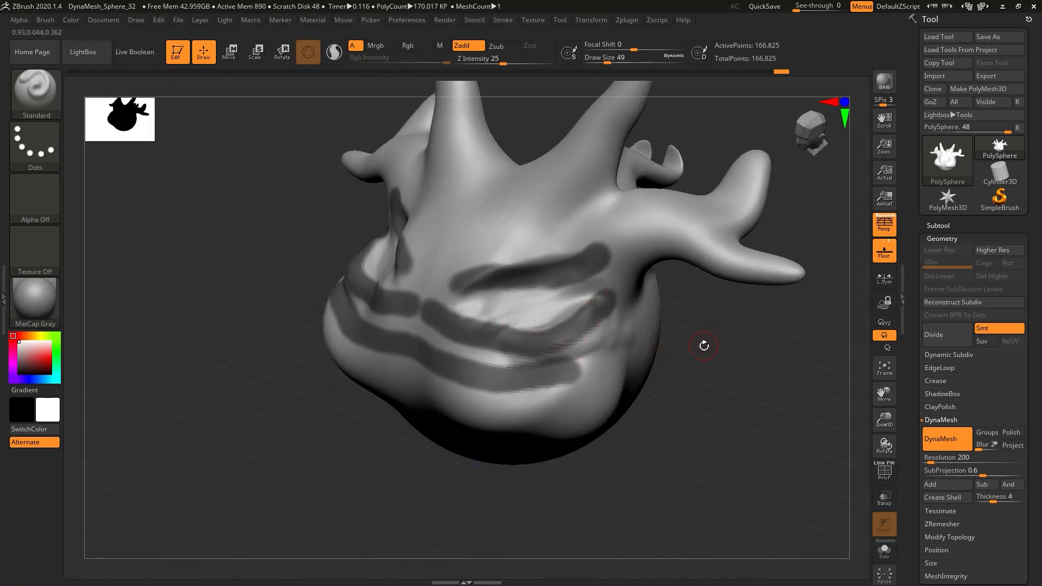
pyautogui.press('ctrl')
pyautogui.moveTo(726, 379)
pyautogui.keyDown('ctrl'); pyautogui.mouseDown()
pyautogui.moveTo(722, 366)
pyautogui.moveTo(713, 380)
pyautogui.mouseUp(); pyautogui.keyUp('ctrl')
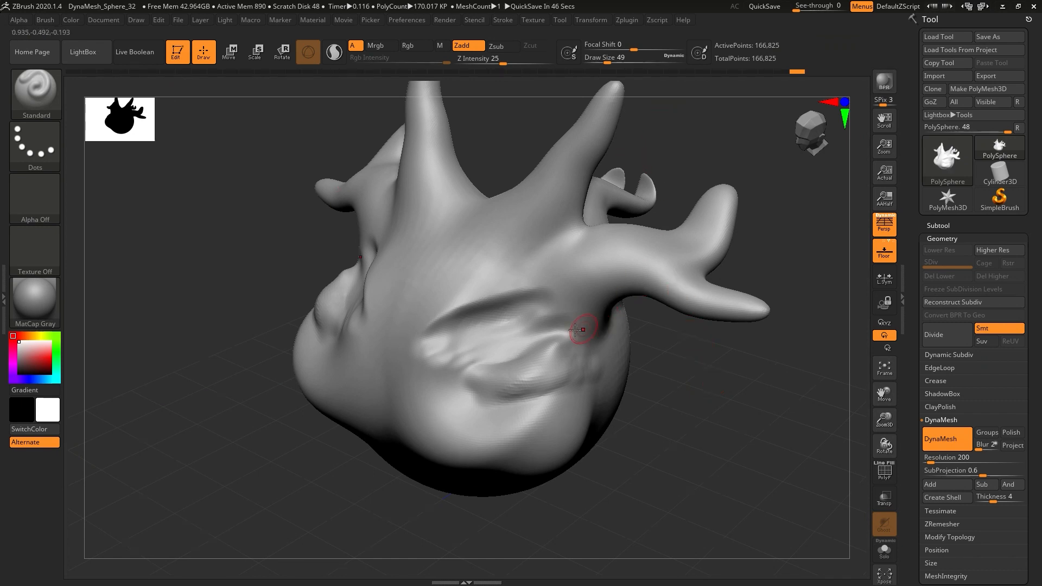
# - Set the draw size to 207 and focal shift to 72, and sculpt soft, narrow-centred strokes along the brow above the ridges
pyautogui.press('s')
pyautogui.moveTo(491, 311); pyautogui.dragTo(513, 310)
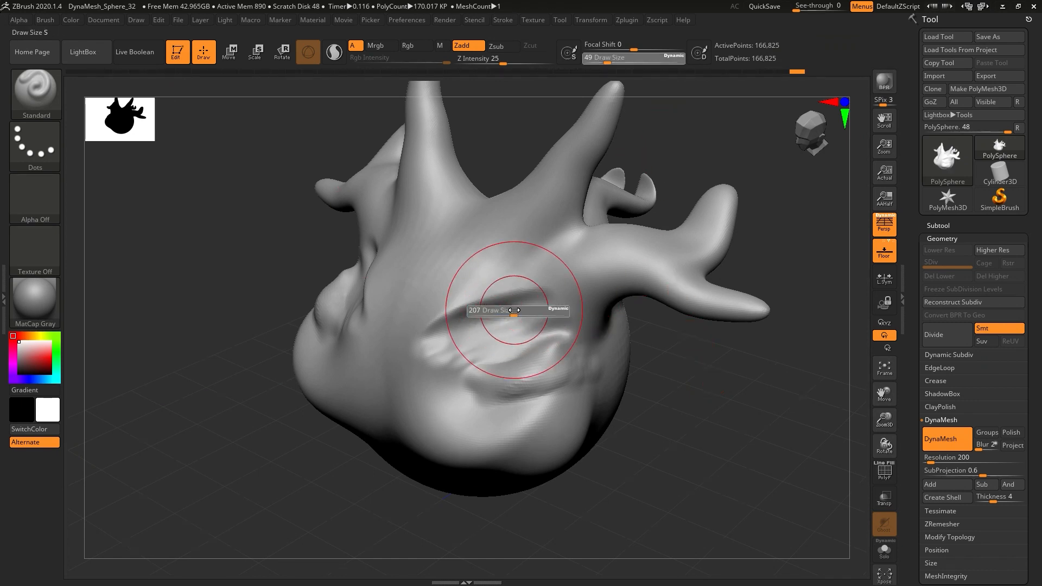
pyautogui.moveTo(634, 50); pyautogui.dragTo(628, 58)
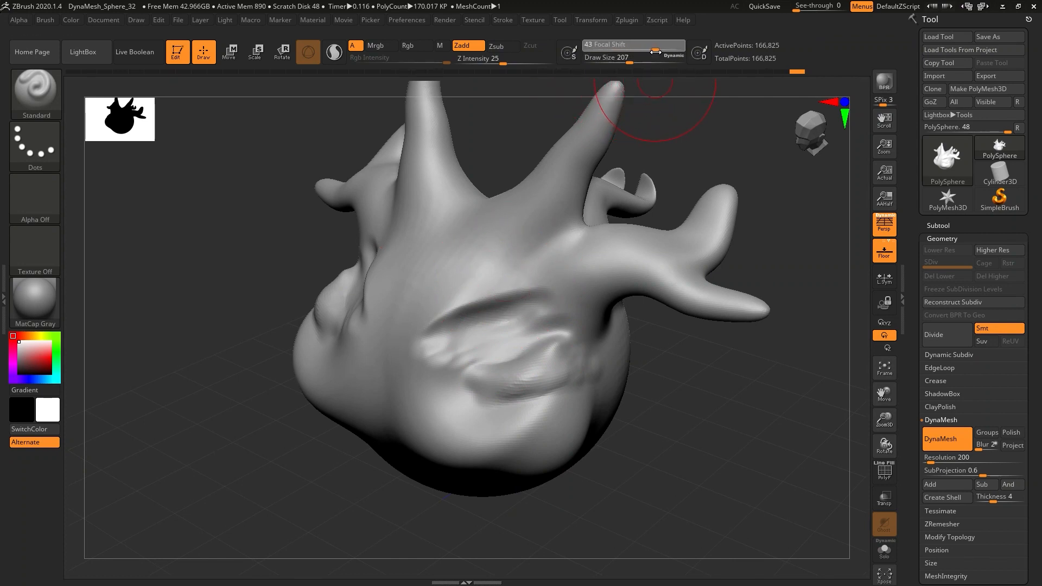
pyautogui.moveTo(667, 54); pyautogui.dragTo(669, 54)
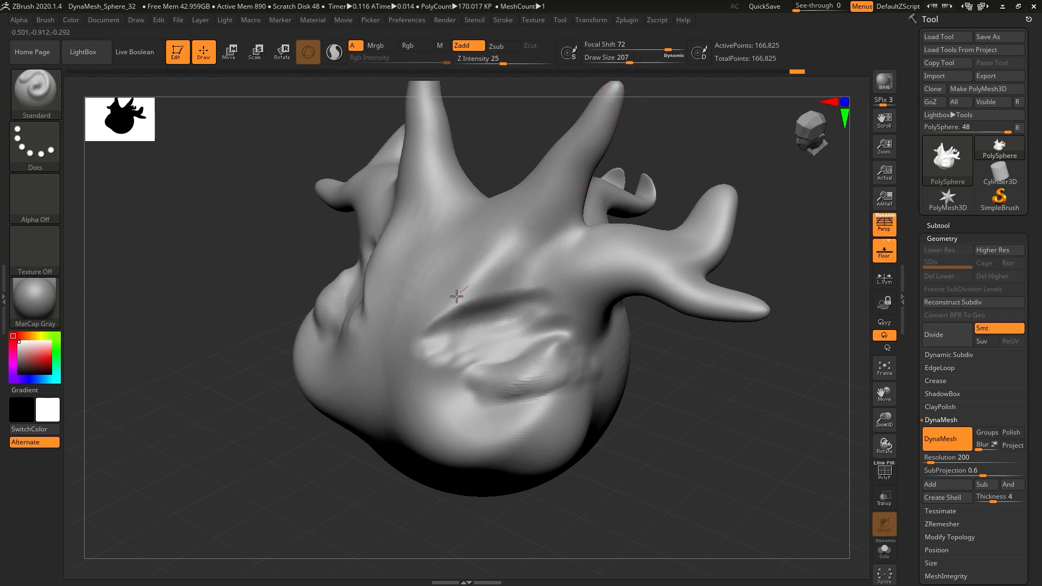
pyautogui.moveTo(459, 294); pyautogui.dragTo(416, 325)
pyautogui.moveTo(539, 243)
pyautogui.mouseDown()
pyautogui.moveTo(405, 304)
pyautogui.moveTo(418, 344)
pyautogui.mouseUp()
pyautogui.moveTo(515, 249)
pyautogui.mouseDown()
pyautogui.moveTo(445, 306)
pyautogui.moveTo(410, 358)
pyautogui.mouseUp()
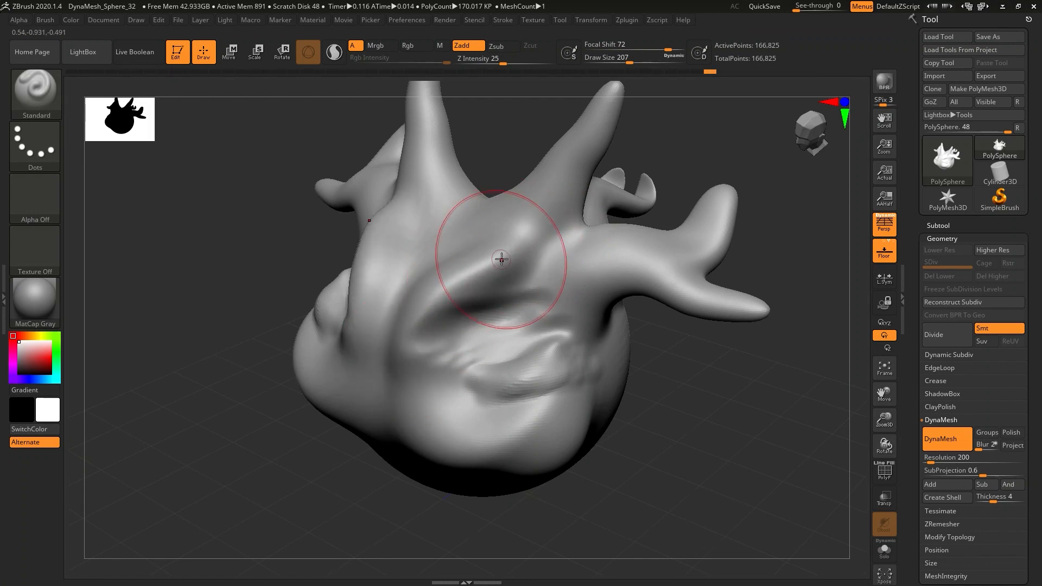
pyautogui.moveTo(469, 287)
pyautogui.mouseDown()
pyautogui.moveTo(559, 266)
pyautogui.moveTo(651, 270)
pyautogui.mouseUp()
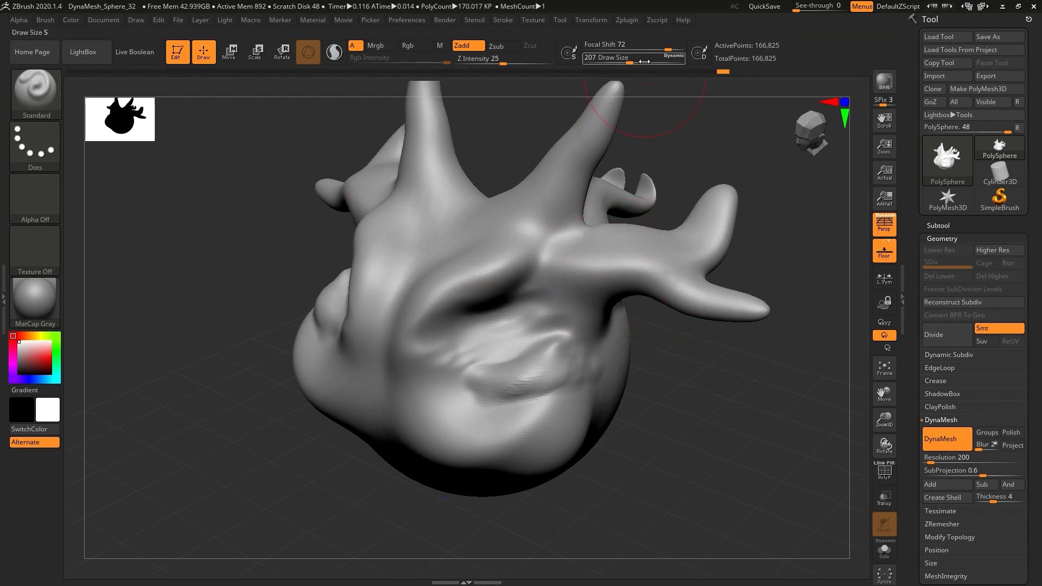
# - Set the focal shift to -81 and sculpt wide, hard-edged strokes from the brow down over the front bulge
pyautogui.moveTo(665, 48); pyautogui.dragTo(662, 47)
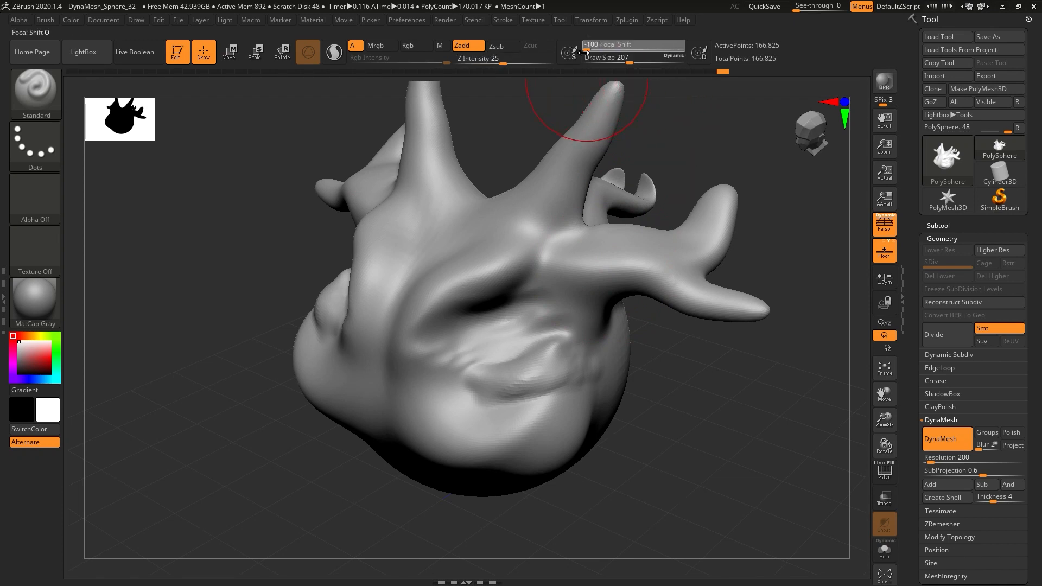
pyautogui.moveTo(594, 51); pyautogui.dragTo(591, 52)
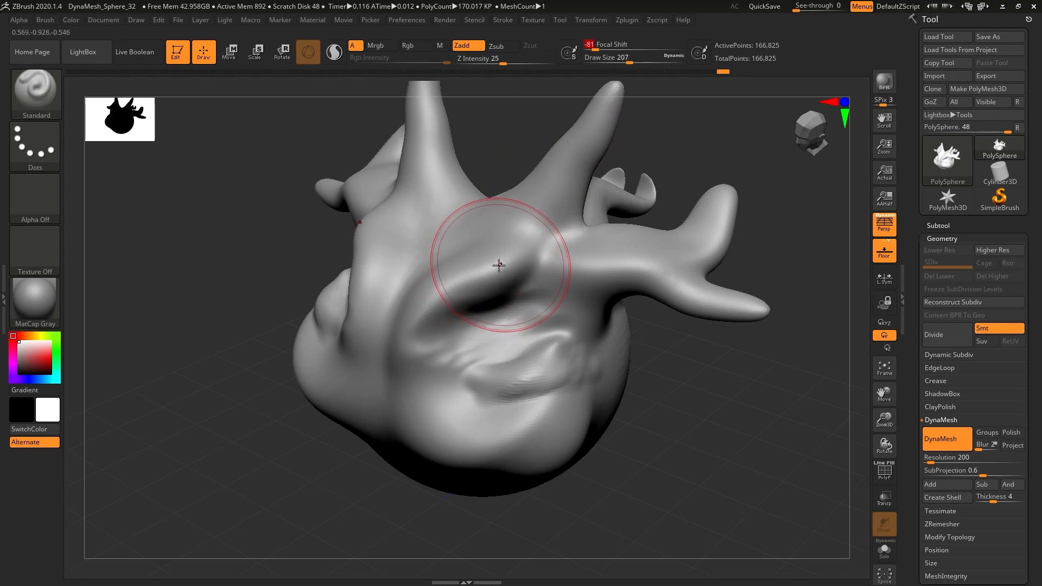
pyautogui.moveTo(496, 263)
pyautogui.mouseDown()
pyautogui.moveTo(419, 350)
pyautogui.moveTo(446, 410)
pyautogui.moveTo(546, 419)
pyautogui.mouseUp()
pyautogui.moveTo(563, 413)
pyautogui.mouseDown(button='right')
pyautogui.moveTo(537, 376)
pyautogui.moveTo(569, 413)
pyautogui.mouseUp(button='right')
pyautogui.moveTo(534, 264)
pyautogui.mouseDown()
pyautogui.moveTo(489, 291)
pyautogui.moveTo(565, 405)
pyautogui.mouseUp()
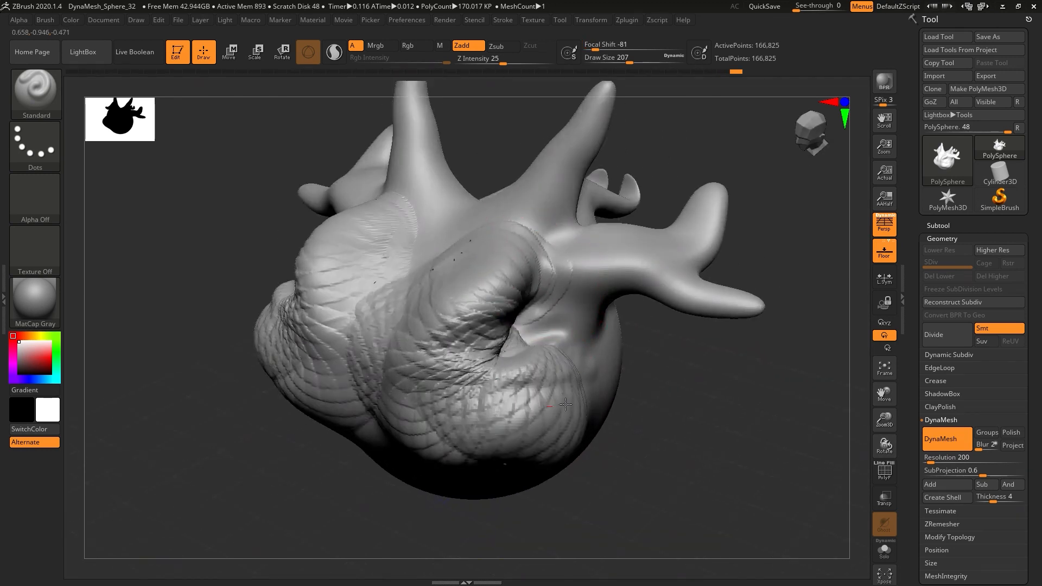
pyautogui.click(607, 45)
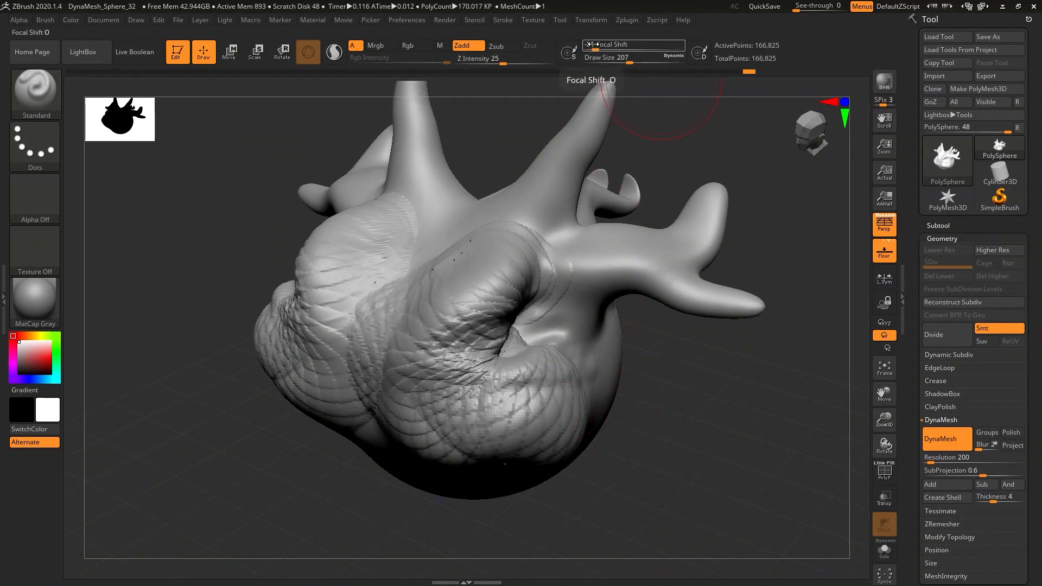
# - Switch to the ClayBuildup brush at draw size 68 and lay the first clay strokes along the smooth brow
pyautogui.moveTo(597, 48); pyautogui.dragTo(623, 52)
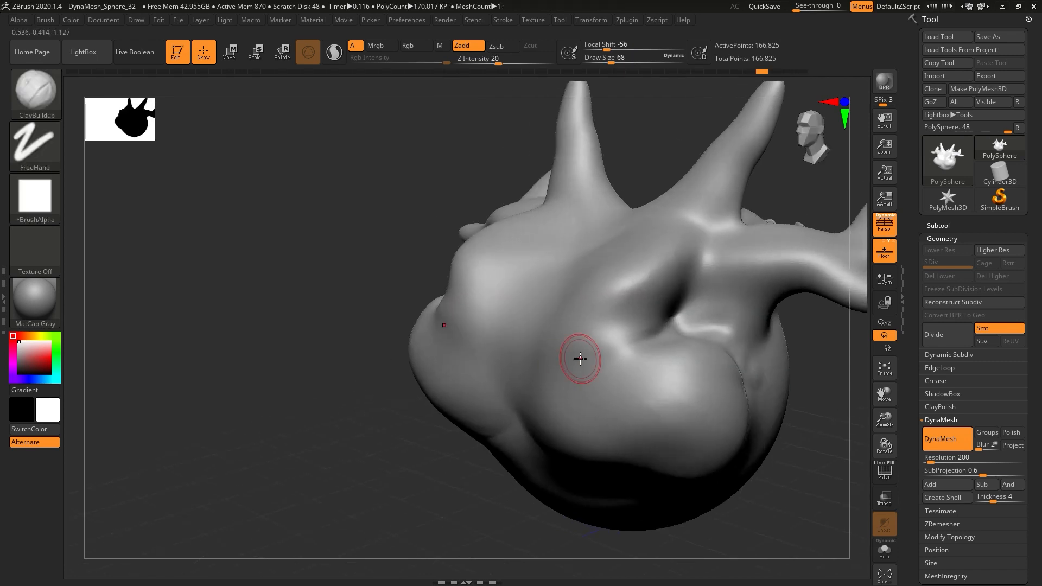
pyautogui.press('b')
pyautogui.press('c')
pyautogui.press('b')
pyautogui.moveTo(662, 264); pyautogui.dragTo(567, 329)
pyautogui.moveTo(716, 258)
pyautogui.mouseDown()
pyautogui.moveTo(613, 304)
pyautogui.moveTo(575, 333)
pyautogui.moveTo(655, 293)
pyautogui.mouseUp()
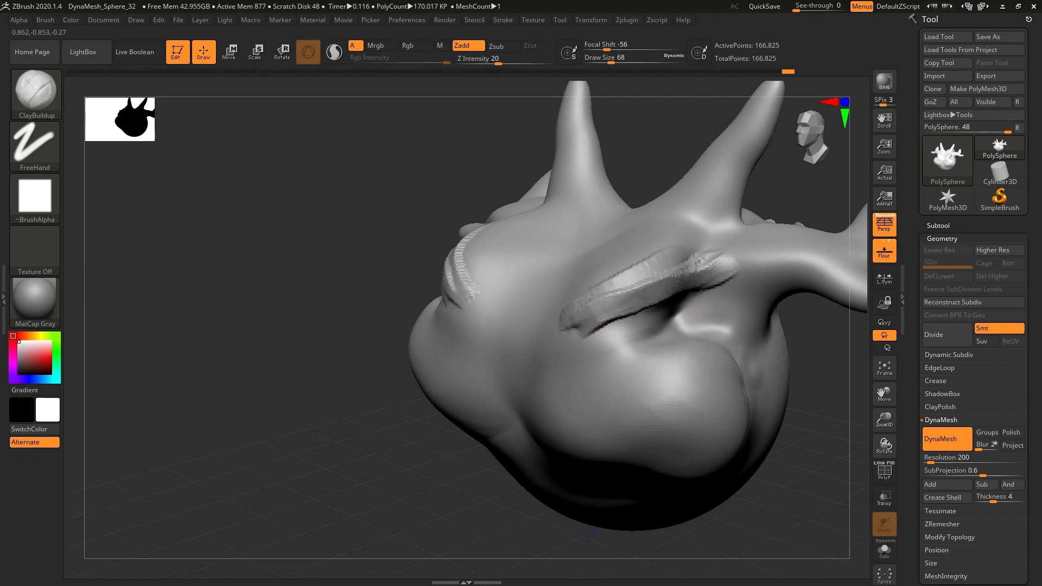
pyautogui.moveTo(751, 250); pyautogui.dragTo(628, 296)
# - Thicken the brow ridge with overlapping ClayBuildup strokes from its outer end toward the centre
pyautogui.moveTo(670, 217); pyautogui.dragTo(717, 270, button='right')
pyautogui.moveTo(760, 257); pyautogui.dragTo(641, 293)
pyautogui.moveTo(641, 292)
pyautogui.mouseDown(button='right')
pyautogui.moveTo(667, 287)
pyautogui.moveTo(674, 303)
pyautogui.mouseUp(button='right')
pyautogui.moveTo(699, 226)
pyautogui.mouseDown()
pyautogui.moveTo(624, 279)
pyautogui.moveTo(627, 261)
pyautogui.mouseUp()
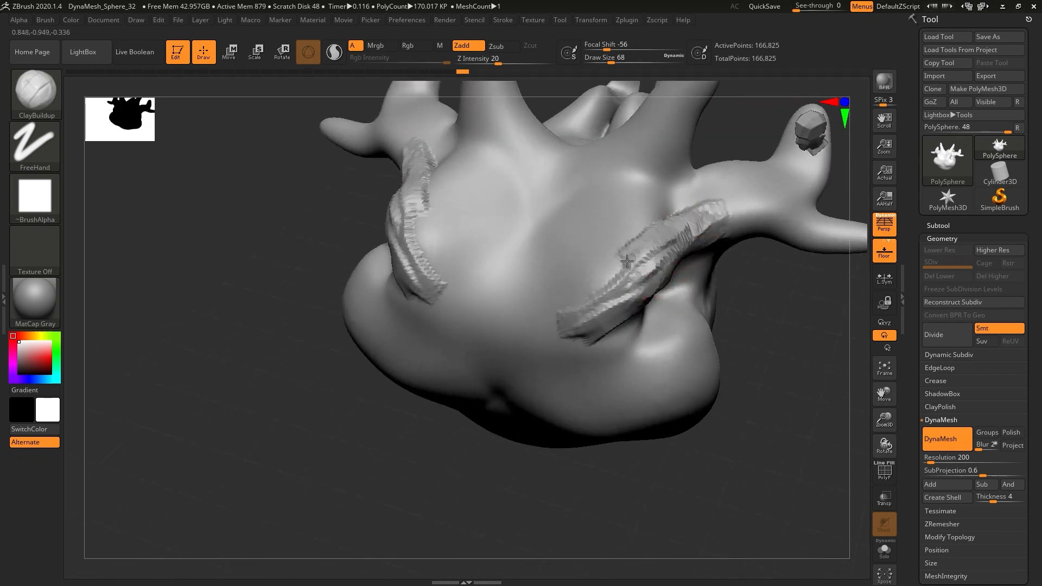
pyautogui.moveTo(691, 245); pyautogui.dragTo(625, 298)
pyautogui.moveTo(709, 219); pyautogui.dragTo(565, 310)
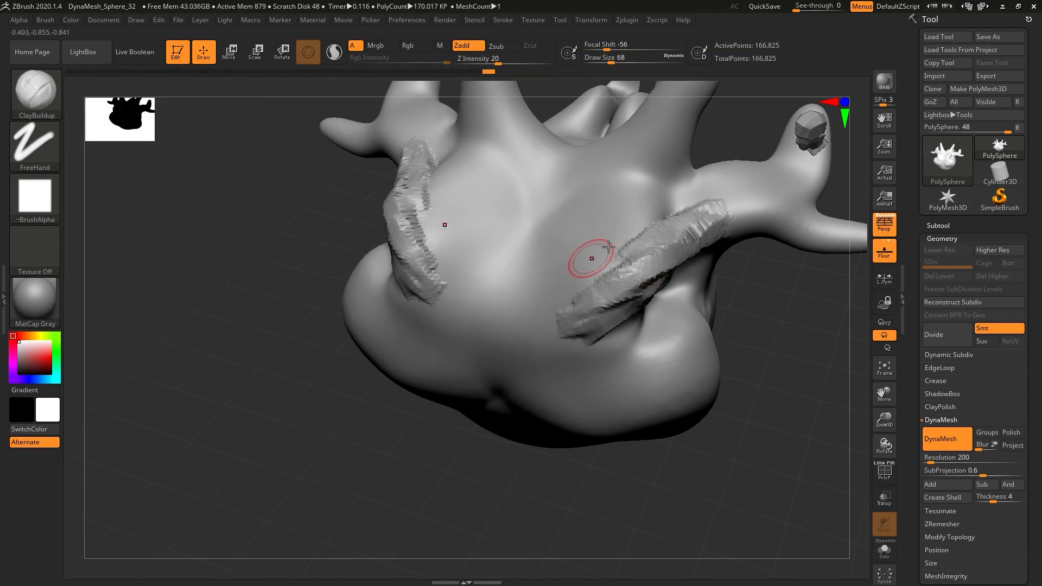
pyautogui.moveTo(682, 212); pyautogui.dragTo(576, 287)
pyautogui.moveTo(688, 223); pyautogui.dragTo(600, 280)
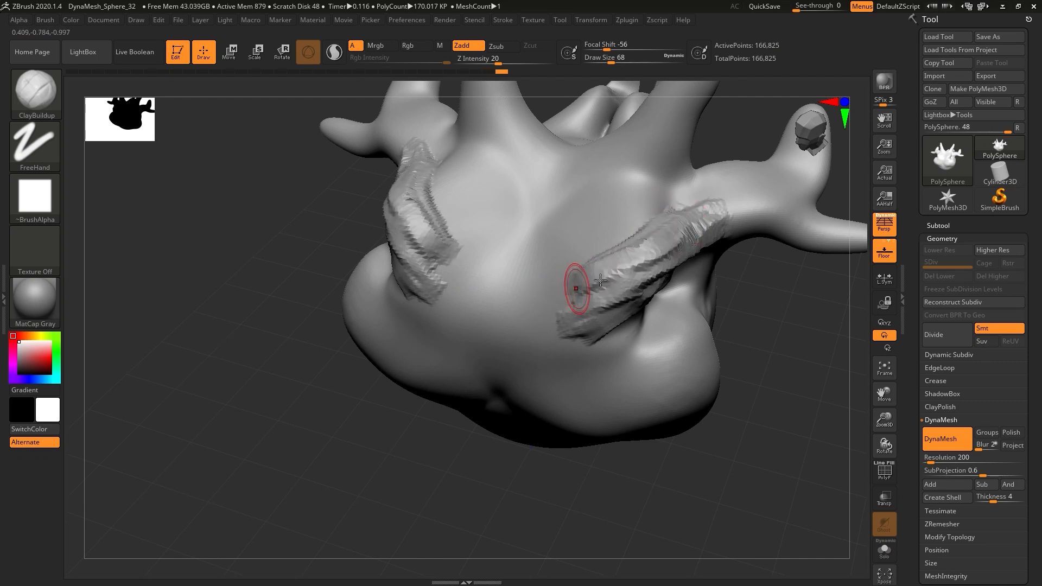
pyautogui.moveTo(662, 255); pyautogui.dragTo(570, 296)
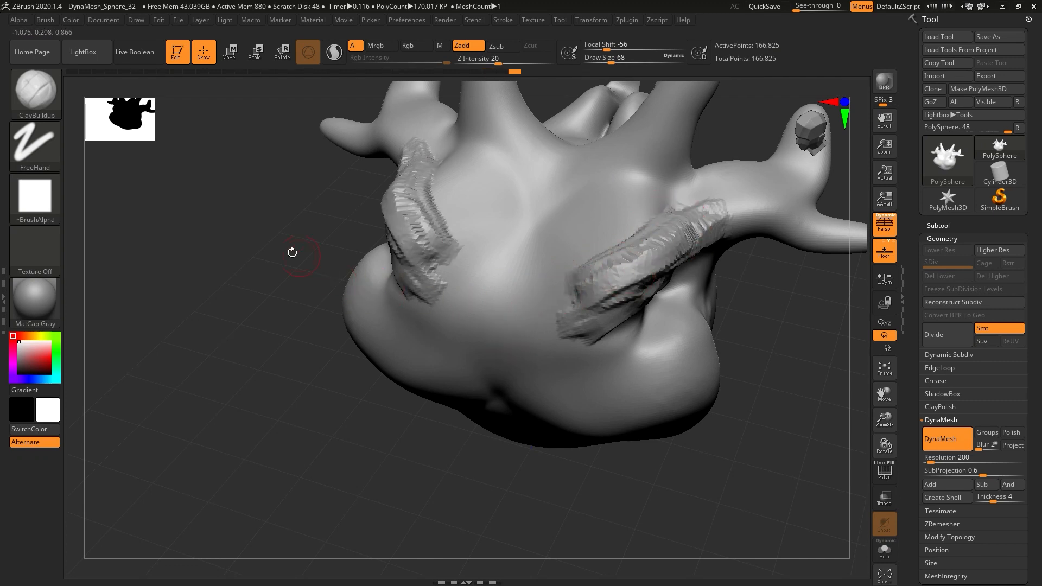
# - Change the ClayBuildup alpha to Alpha 06 and build up round-edged strokes above the brow ridge
pyautogui.click(43, 202)
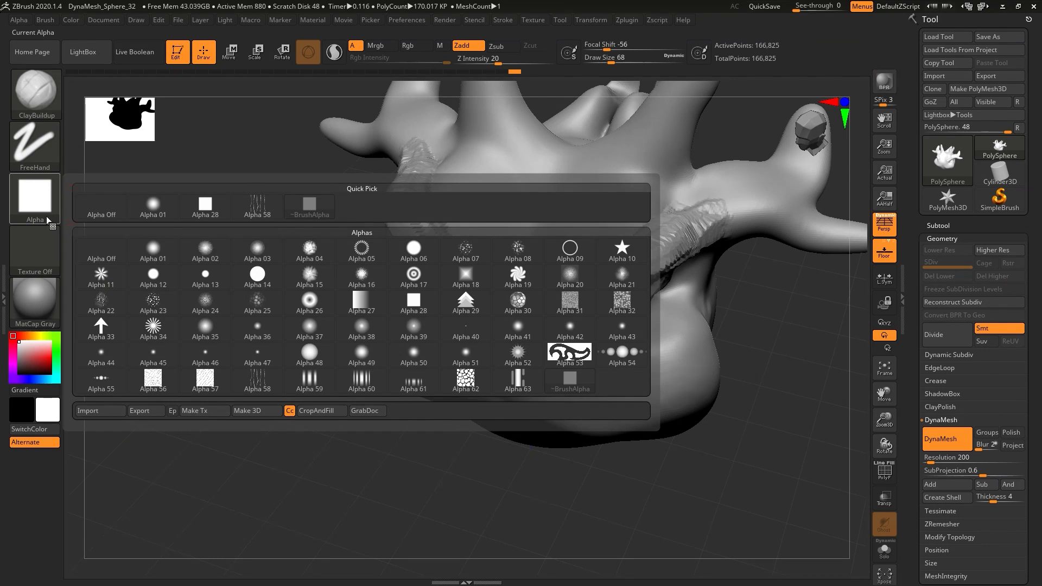
pyautogui.click(44, 208)
pyautogui.click(404, 262)
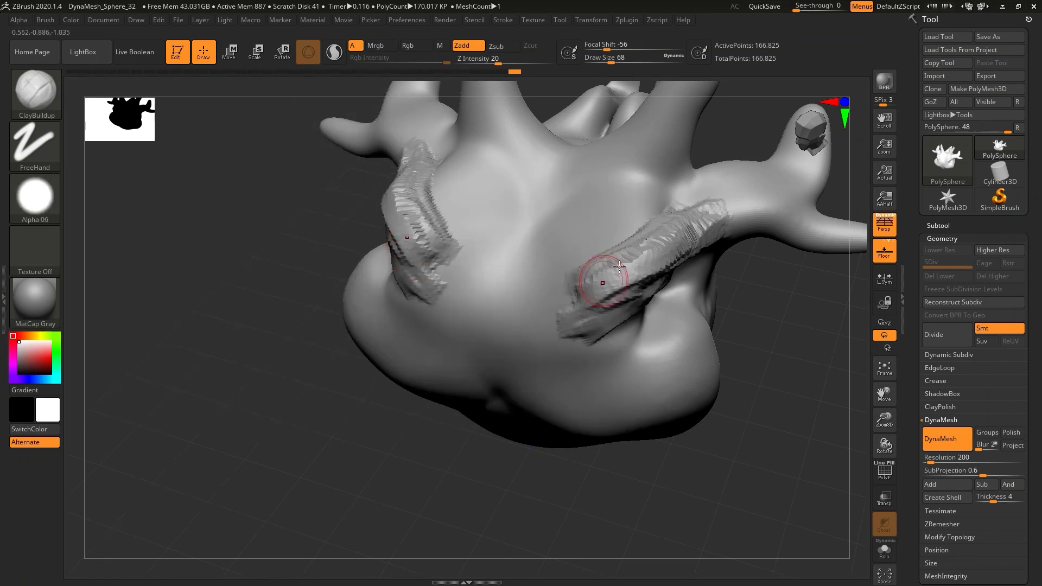
pyautogui.moveTo(691, 209); pyautogui.dragTo(530, 280)
pyautogui.moveTo(634, 182); pyautogui.dragTo(552, 246)
pyautogui.moveTo(658, 196)
pyautogui.mouseDown()
pyautogui.moveTo(560, 244)
pyautogui.moveTo(569, 249)
pyautogui.mouseUp()
# - Layer more Alpha 06 clay strokes over the upper brow and back down onto the ridge
pyautogui.moveTo(601, 250); pyautogui.dragTo(623, 255, button='right')
pyautogui.moveTo(708, 180); pyautogui.dragTo(576, 230)
pyautogui.moveTo(673, 176)
pyautogui.mouseDown()
pyautogui.moveTo(561, 221)
pyautogui.moveTo(572, 218)
pyautogui.mouseUp()
pyautogui.moveTo(700, 192); pyautogui.dragTo(585, 231)
pyautogui.moveTo(703, 217); pyautogui.dragTo(621, 267)
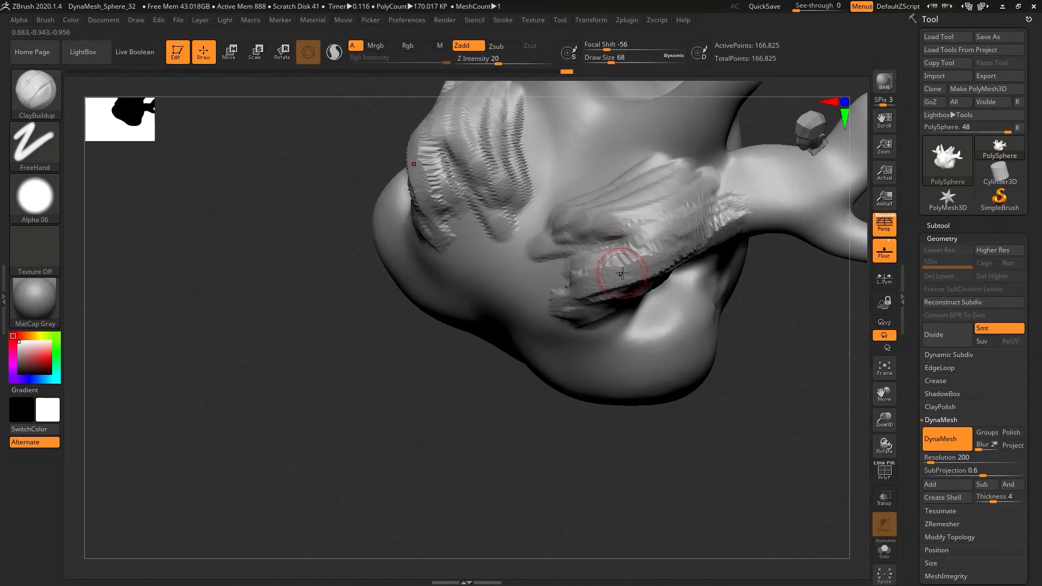
# - Carve a row of short vertical ClayBuildup strokes into the cheek below the brow ridge with the brush inverted
pyautogui.moveTo(619, 274)
pyautogui.mouseDown(button='right')
pyautogui.moveTo(636, 350)
pyautogui.moveTo(649, 329)
pyautogui.moveTo(671, 352)
pyautogui.mouseUp(button='right')
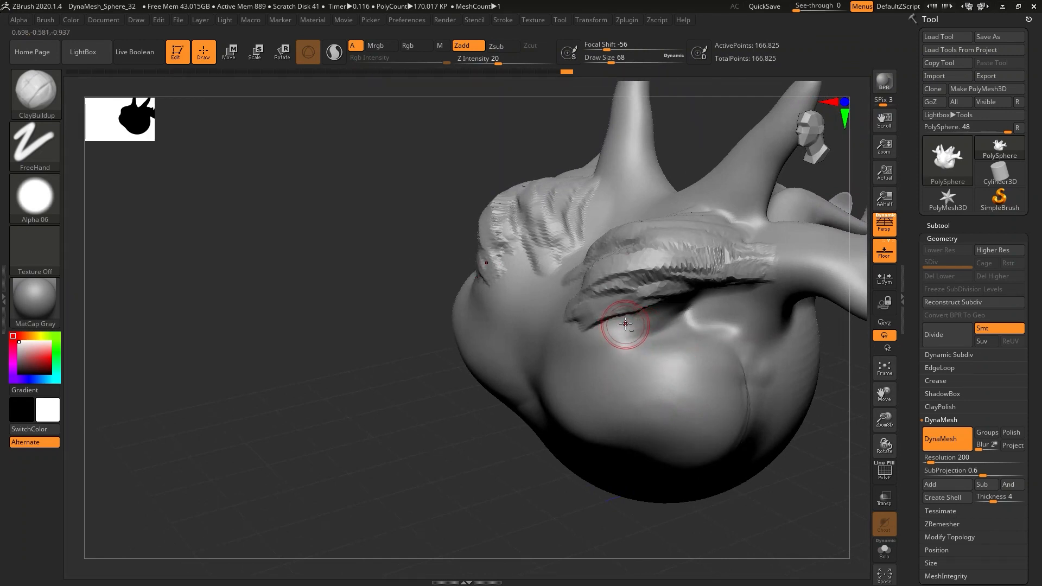
pyautogui.keyDown('alt'); pyautogui.moveTo(608, 338); pyautogui.dragTo(627, 379); pyautogui.keyUp('alt')
pyautogui.keyDown('alt'); pyautogui.moveTo(651, 329); pyautogui.dragTo(639, 373); pyautogui.keyUp('alt')
pyautogui.moveTo(666, 311)
pyautogui.keyDown('alt'); pyautogui.mouseDown()
pyautogui.moveTo(648, 375)
pyautogui.moveTo(679, 336)
pyautogui.moveTo(672, 376)
pyautogui.mouseUp(); pyautogui.keyUp('alt')
pyautogui.keyDown('alt'); pyautogui.moveTo(706, 320); pyautogui.dragTo(700, 369); pyautogui.keyUp('alt')
pyautogui.moveTo(721, 303)
pyautogui.keyDown('alt'); pyautogui.mouseDown()
pyautogui.moveTo(707, 361)
pyautogui.moveTo(731, 369)
pyautogui.mouseUp(); pyautogui.keyUp('alt')
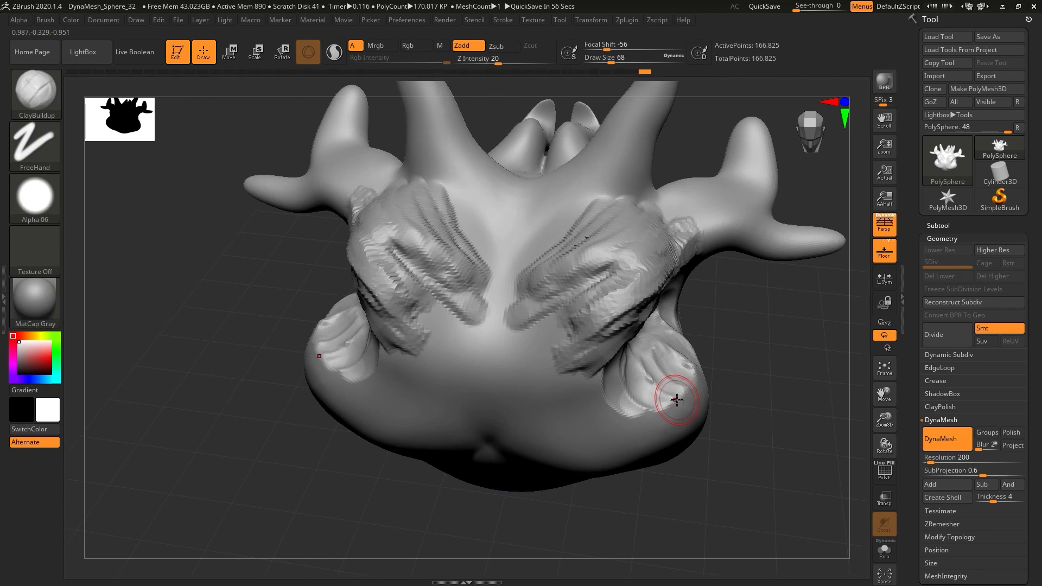
# - Switch to the DamStandard brush, enlarge it, and cut deep creases and inverted raised ridges across the lower front of the head
pyautogui.press('b')
pyautogui.press('d')
pyautogui.press('s')
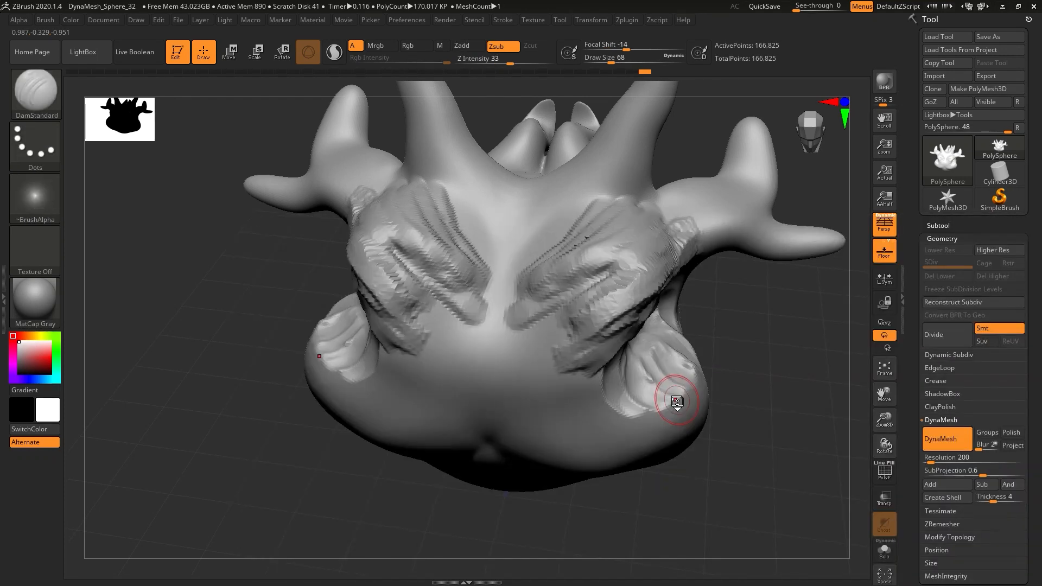
pyautogui.press('s')
pyautogui.moveTo(520, 398)
pyautogui.mouseDown()
pyautogui.moveTo(535, 397)
pyautogui.moveTo(524, 388)
pyautogui.moveTo(591, 428)
pyautogui.moveTo(725, 421)
pyautogui.moveTo(512, 325)
pyautogui.mouseUp()
pyautogui.moveTo(638, 435)
pyautogui.mouseDown()
pyautogui.moveTo(577, 488)
pyautogui.moveTo(593, 430)
pyautogui.moveTo(558, 454)
pyautogui.mouseUp()
pyautogui.moveTo(566, 322)
pyautogui.keyDown('alt'); pyautogui.mouseDown()
pyautogui.moveTo(604, 347)
pyautogui.moveTo(671, 361)
pyautogui.mouseUp(); pyautogui.keyUp('alt')
pyautogui.moveTo(679, 369)
pyautogui.mouseDown(button='right')
pyautogui.moveTo(728, 395)
pyautogui.moveTo(695, 380)
pyautogui.mouseUp(button='right')
pyautogui.keyDown('alt'); pyautogui.moveTo(534, 307); pyautogui.dragTo(542, 379); pyautogui.keyUp('alt')
pyautogui.moveTo(543, 379); pyautogui.dragTo(616, 348, button='right')
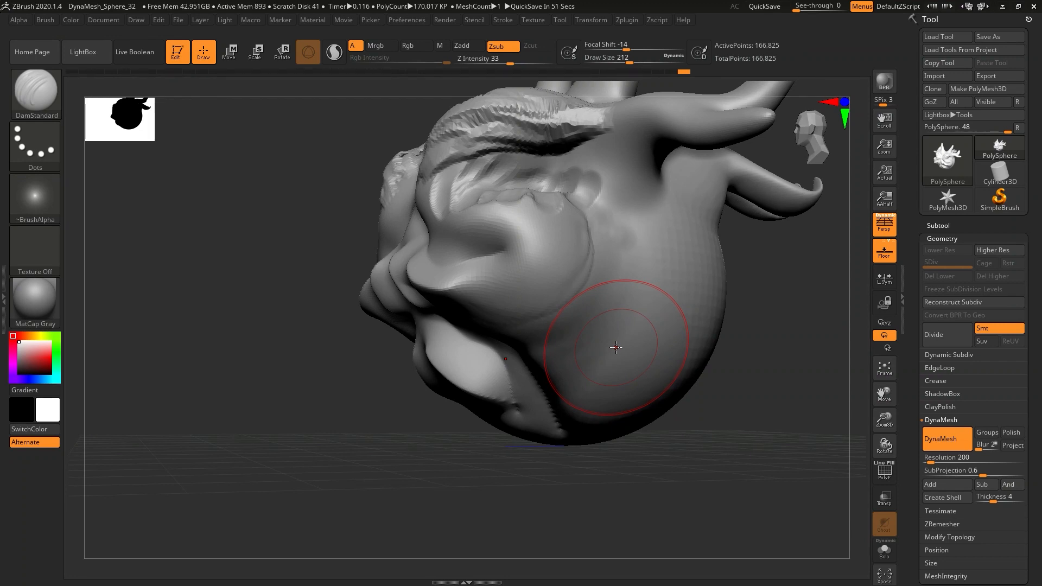
# - Switch to the hPolish brush at draw size 212 and flatten the side of the head and the cheek bulge
pyautogui.press('b')
pyautogui.press('h')
pyautogui.press('p')
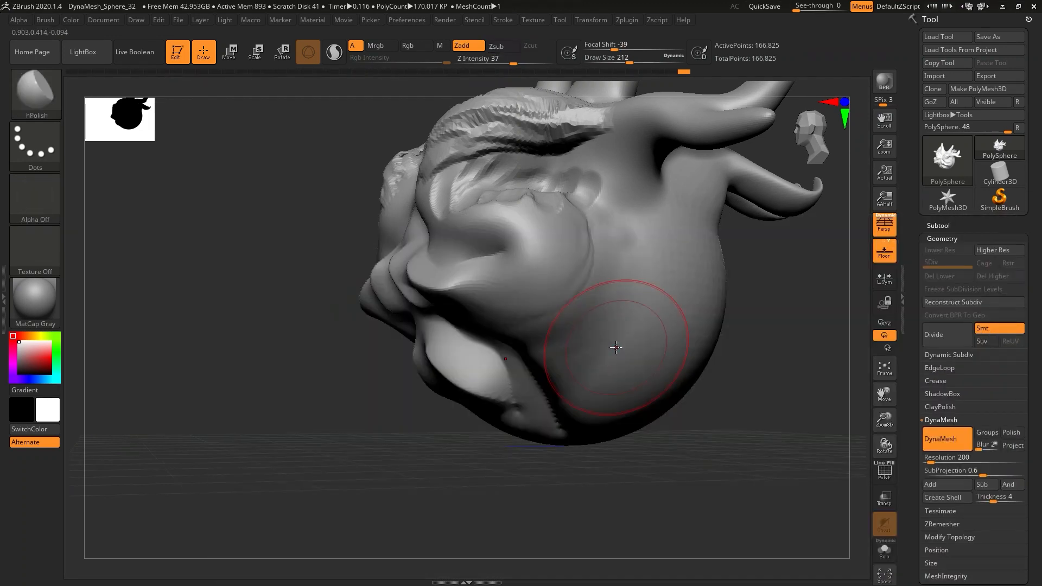
pyautogui.moveTo(591, 278)
pyautogui.mouseDown()
pyautogui.moveTo(656, 336)
pyautogui.moveTo(613, 292)
pyautogui.moveTo(648, 312)
pyautogui.moveTo(651, 304)
pyautogui.moveTo(658, 334)
pyautogui.mouseUp()
pyautogui.moveTo(659, 350); pyautogui.dragTo(623, 330, button='right')
pyautogui.moveTo(565, 277)
pyautogui.mouseDown()
pyautogui.moveTo(615, 354)
pyautogui.moveTo(600, 329)
pyautogui.mouseUp()
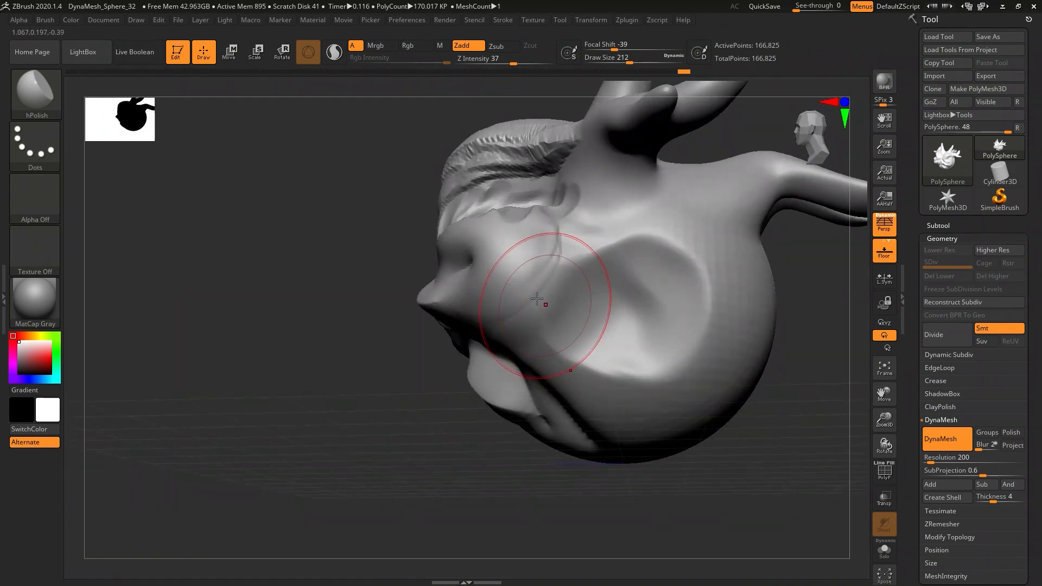
pyautogui.moveTo(520, 267)
pyautogui.mouseDown()
pyautogui.moveTo(518, 282)
pyautogui.moveTo(506, 235)
pyautogui.mouseUp()
pyautogui.moveTo(507, 234)
pyautogui.mouseDown(button='right')
pyautogui.moveTo(554, 185)
pyautogui.moveTo(519, 280)
pyautogui.moveTo(628, 374)
pyautogui.moveTo(570, 355)
pyautogui.moveTo(617, 391)
pyautogui.moveTo(665, 395)
pyautogui.mouseUp(button='right')
pyautogui.moveTo(655, 396)
pyautogui.mouseDown()
pyautogui.moveTo(644, 386)
pyautogui.moveTo(543, 396)
pyautogui.moveTo(616, 367)
pyautogui.moveTo(634, 390)
pyautogui.moveTo(628, 377)
pyautogui.mouseUp()
# - Set the draw size to 80, polish flat planes on the cheek and brow, and remesh the model with DynaMesh
pyautogui.press('s')
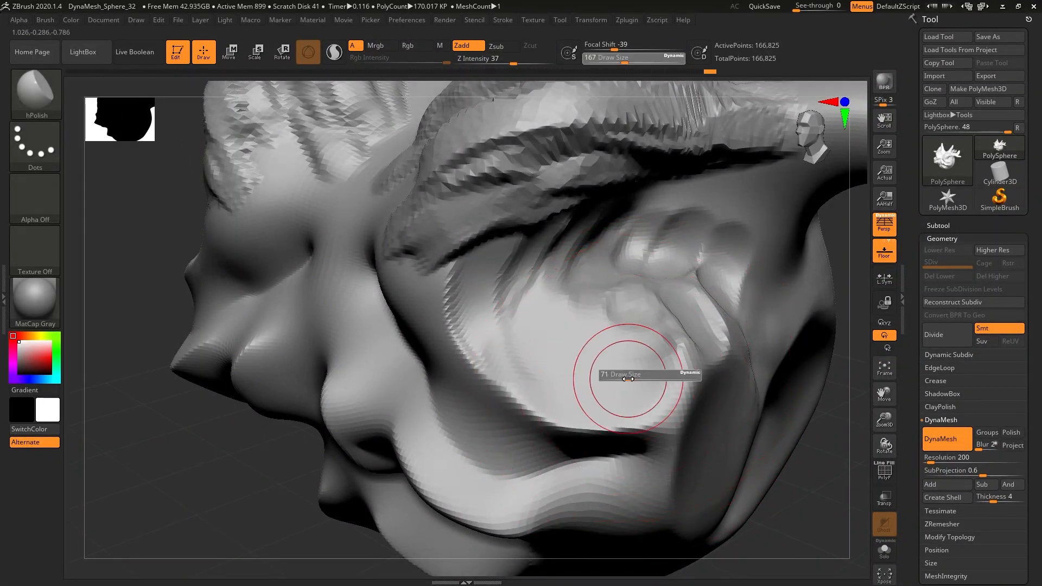
pyautogui.moveTo(551, 358)
pyautogui.mouseDown(button='right')
pyautogui.moveTo(599, 357)
pyautogui.moveTo(570, 344)
pyautogui.moveTo(591, 458)
pyautogui.mouseUp(button='right')
pyautogui.moveTo(590, 458)
pyautogui.mouseDown()
pyautogui.moveTo(624, 478)
pyautogui.moveTo(706, 412)
pyautogui.moveTo(702, 429)
pyautogui.moveTo(566, 494)
pyautogui.moveTo(686, 465)
pyautogui.moveTo(611, 504)
pyautogui.mouseUp()
pyautogui.moveTo(611, 504); pyautogui.dragTo(617, 477, button='right')
pyautogui.moveTo(617, 477)
pyautogui.mouseDown()
pyautogui.moveTo(691, 445)
pyautogui.moveTo(561, 486)
pyautogui.moveTo(656, 445)
pyautogui.moveTo(649, 468)
pyautogui.moveTo(679, 474)
pyautogui.mouseUp()
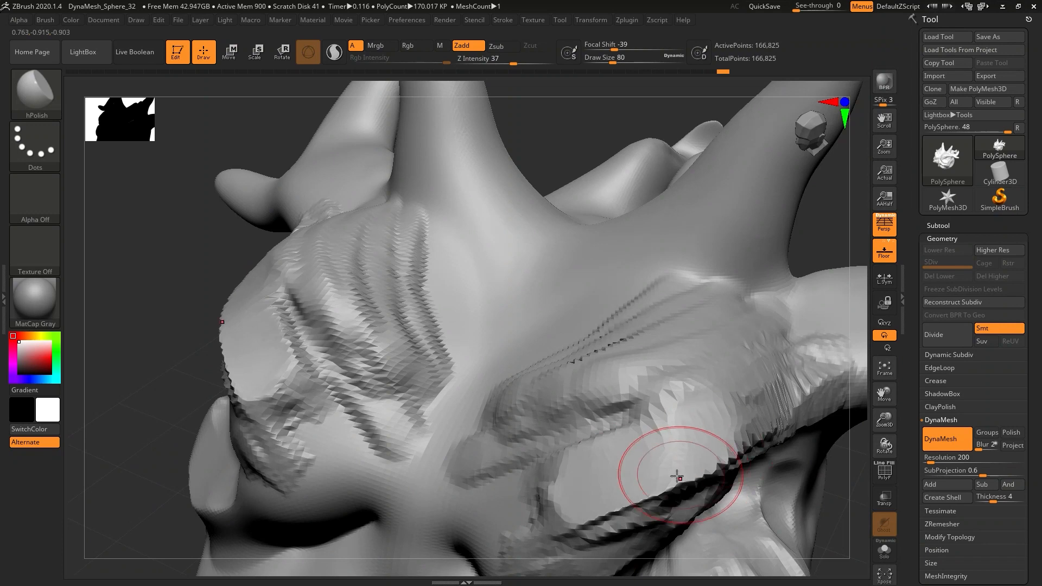
pyautogui.keyDown('alt'); pyautogui.moveTo(679, 475); pyautogui.dragTo(559, 420, button='right'); pyautogui.keyUp('alt')
pyautogui.keyDown('ctrl'); pyautogui.moveTo(771, 424); pyautogui.dragTo(804, 467); pyautogui.keyUp('ctrl')
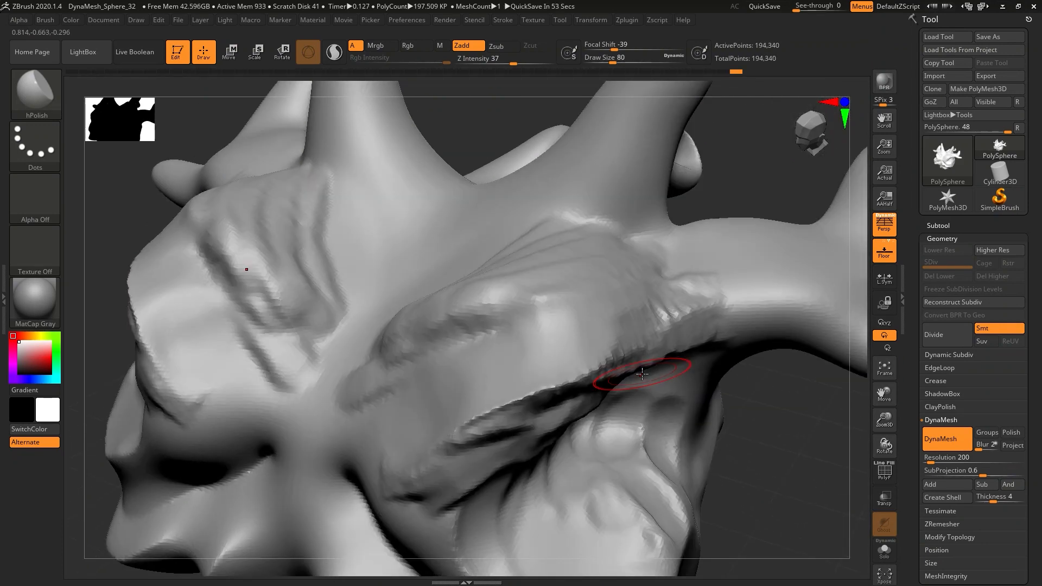
# - Switch to the TrimDynamic brush and plane down the rough clay along the front and lower edge of the brow
pyautogui.press('b')
pyautogui.press('t')
pyautogui.press('d')
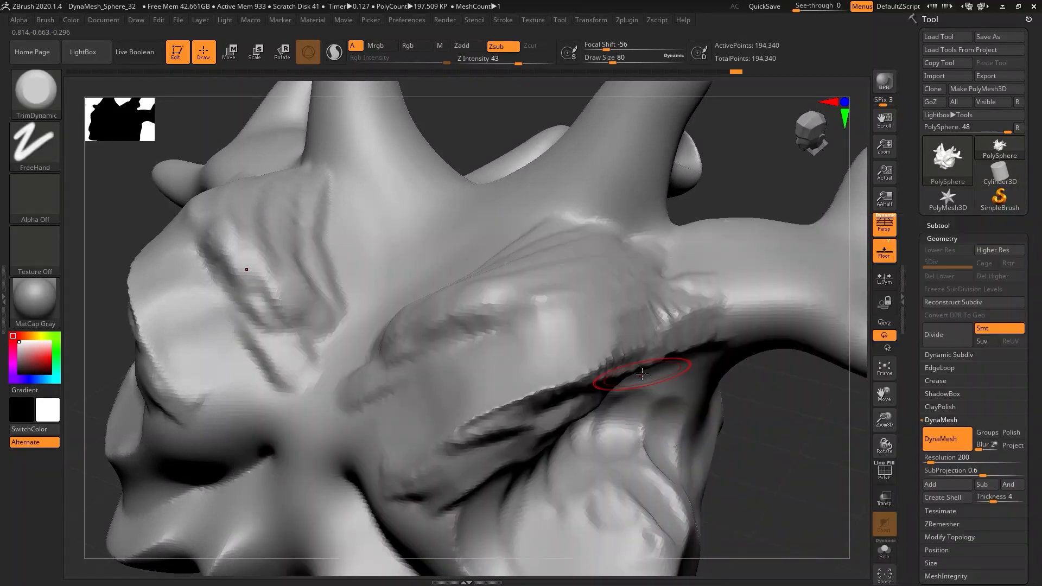
pyautogui.moveTo(559, 367)
pyautogui.mouseDown()
pyautogui.moveTo(488, 414)
pyautogui.moveTo(603, 347)
pyautogui.moveTo(525, 399)
pyautogui.moveTo(425, 432)
pyautogui.moveTo(610, 337)
pyautogui.moveTo(502, 400)
pyautogui.moveTo(565, 397)
pyautogui.moveTo(608, 350)
pyautogui.moveTo(472, 426)
pyautogui.moveTo(559, 396)
pyautogui.moveTo(462, 434)
pyautogui.moveTo(594, 383)
pyautogui.moveTo(478, 440)
pyautogui.moveTo(595, 396)
pyautogui.moveTo(449, 469)
pyautogui.moveTo(417, 461)
pyautogui.mouseUp()
pyautogui.moveTo(553, 428); pyautogui.dragTo(536, 396, button='right')
pyautogui.moveTo(618, 416)
pyautogui.mouseDown()
pyautogui.moveTo(416, 483)
pyautogui.moveTo(583, 407)
pyautogui.moveTo(638, 352)
pyautogui.mouseUp()
pyautogui.moveTo(638, 353)
pyautogui.mouseDown(button='right')
pyautogui.moveTo(628, 410)
pyautogui.moveTo(623, 383)
pyautogui.mouseUp(button='right')
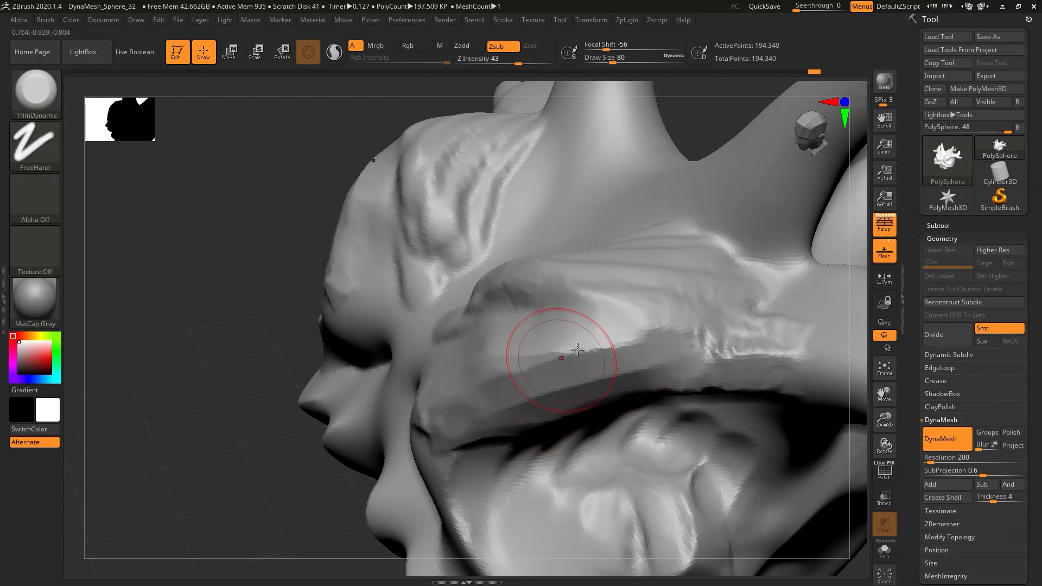
pyautogui.moveTo(526, 358); pyautogui.dragTo(605, 292, button='right')
pyautogui.moveTo(605, 292)
pyautogui.mouseDown()
pyautogui.moveTo(449, 361)
pyautogui.moveTo(421, 387)
pyautogui.mouseUp()
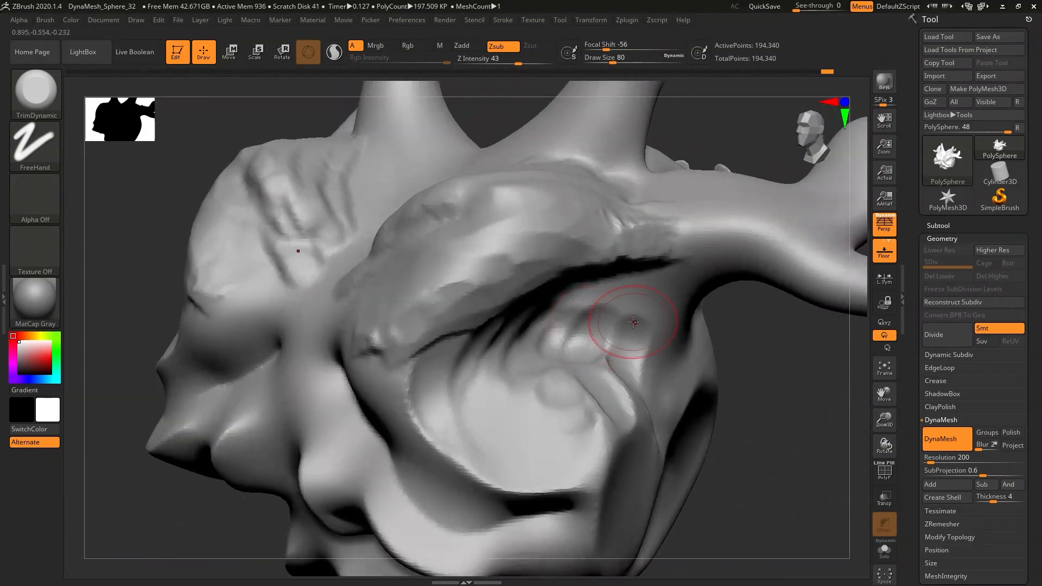
pyautogui.moveTo(598, 330); pyautogui.dragTo(556, 365, button='right')
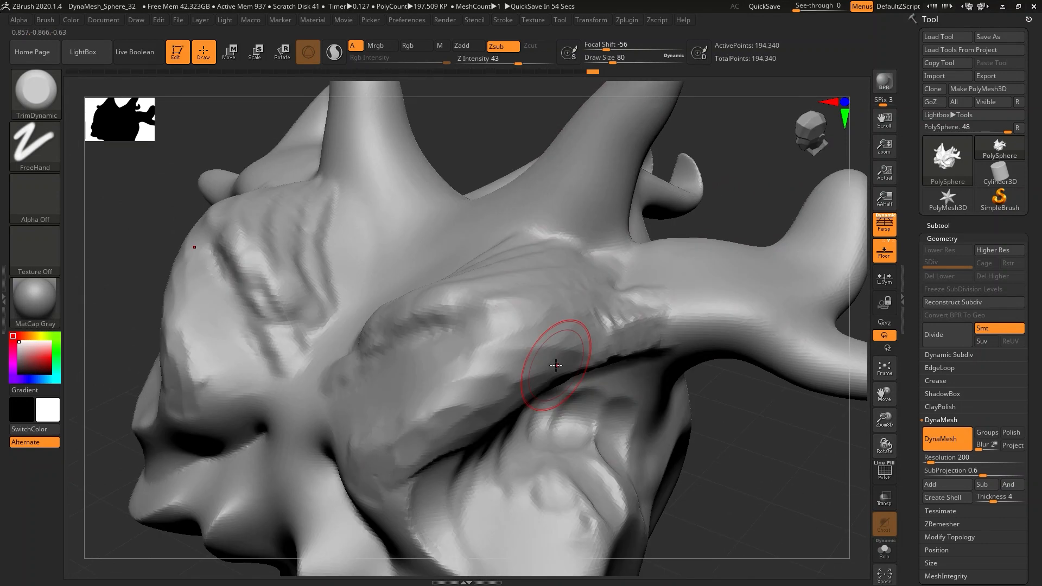
# - Switch to the Inflat brush, set the draw size to 257, and swell the upper horns and side branches
pyautogui.press('b')
pyautogui.press('i')
pyautogui.press('n')
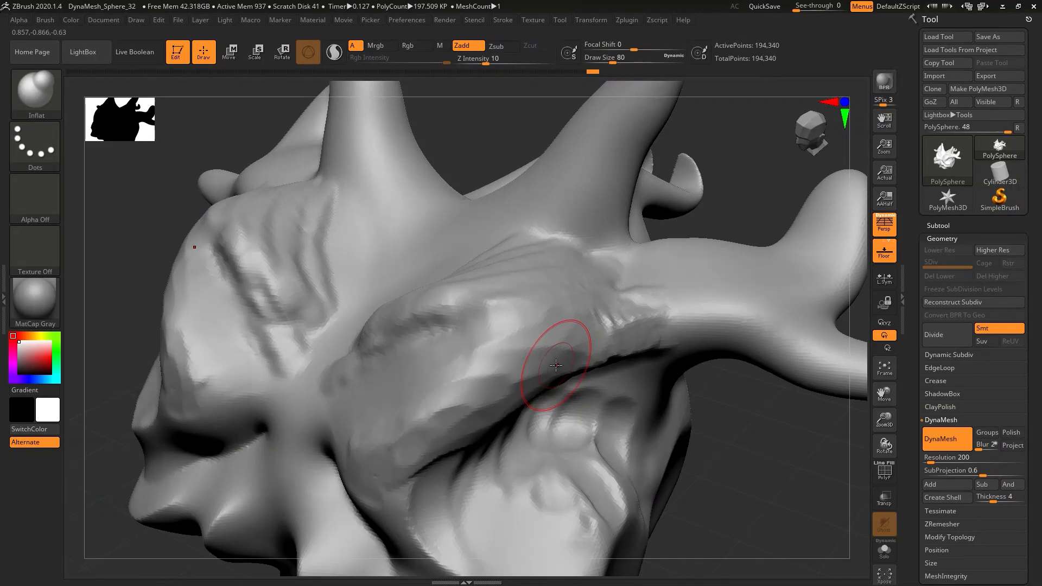
pyautogui.press('s')
pyautogui.moveTo(543, 392); pyautogui.dragTo(581, 392)
pyautogui.moveTo(584, 393)
pyautogui.keyDown('ctrl'); pyautogui.mouseDown(button='right')
pyautogui.moveTo(594, 347)
pyautogui.moveTo(672, 356)
pyautogui.mouseUp(button='right'); pyautogui.keyUp('ctrl')
pyautogui.press('s')
pyautogui.moveTo(672, 355); pyautogui.dragTo(657, 355)
pyautogui.moveTo(724, 341)
pyautogui.mouseDown(button='right')
pyautogui.moveTo(670, 344)
pyautogui.moveTo(605, 299)
pyautogui.moveTo(673, 344)
pyautogui.moveTo(776, 384)
pyautogui.moveTo(739, 389)
pyautogui.moveTo(746, 380)
pyautogui.mouseUp(button='right')
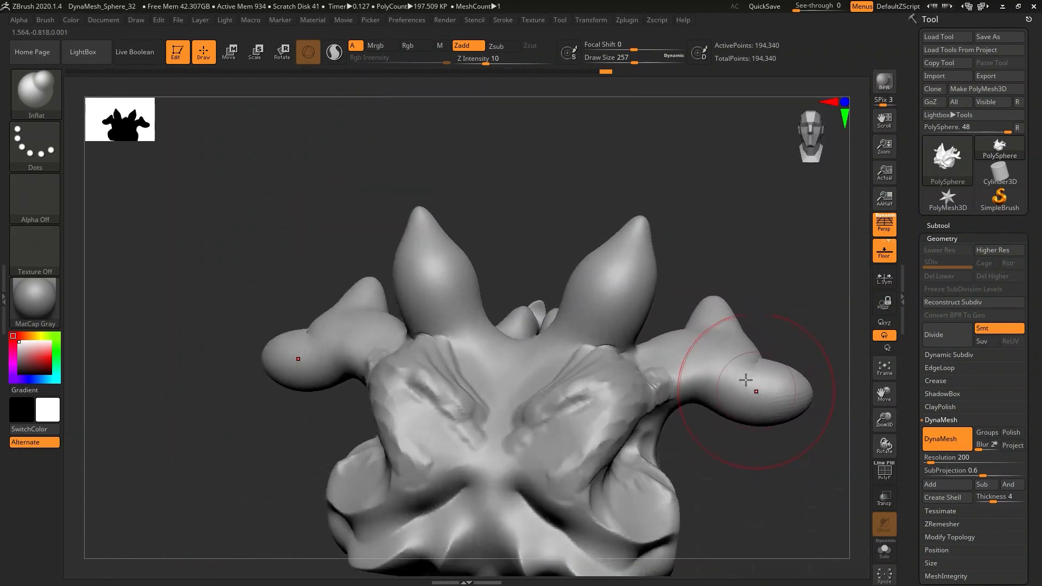
# - Inflate the upper horns once more, undoing and redoing the stroke
pyautogui.moveTo(614, 281); pyautogui.dragTo(616, 286)
pyautogui.hotkey('ctrl', 'z')
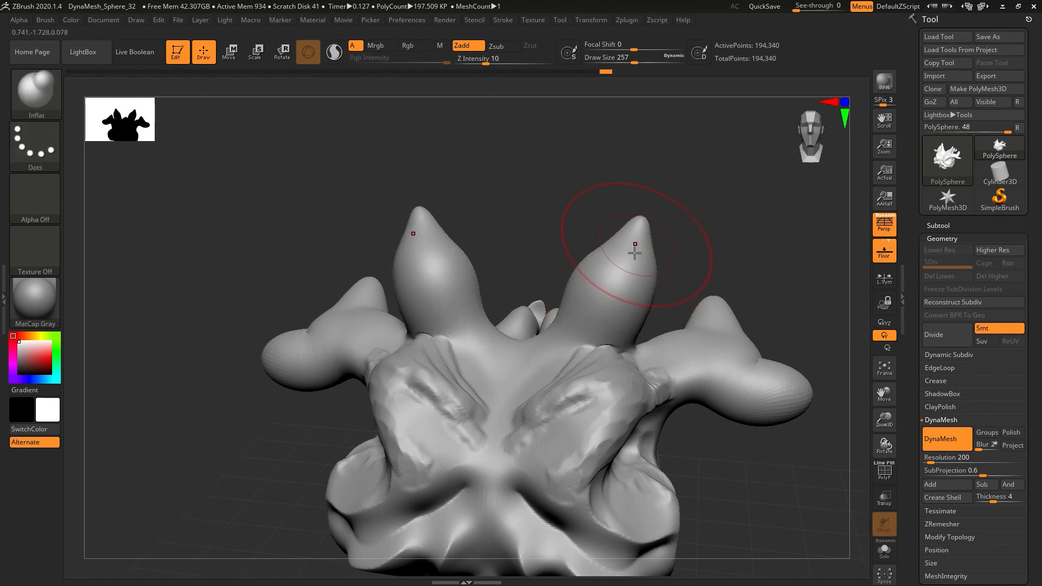
pyautogui.hotkey('ctrl', 'shift', 'z')
# - Switch to the Move brush, set the draw size to 517, and pull the brow area upward
pyautogui.moveTo(630, 271)
pyautogui.mouseDown(button='right')
pyautogui.moveTo(677, 331)
pyautogui.moveTo(674, 351)
pyautogui.mouseUp(button='right')
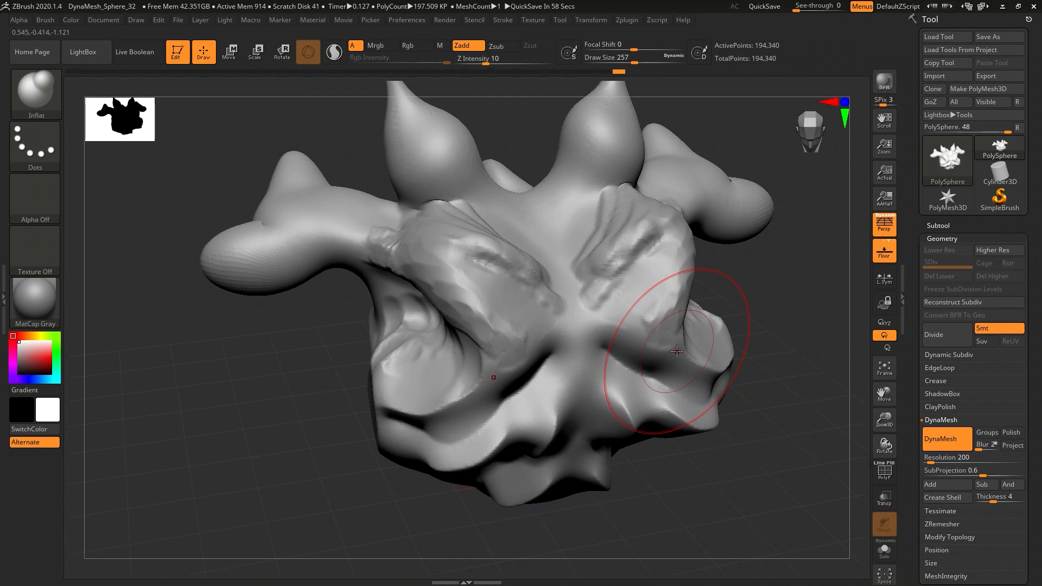
pyautogui.press('b')
pyautogui.press('m')
pyautogui.press('v')
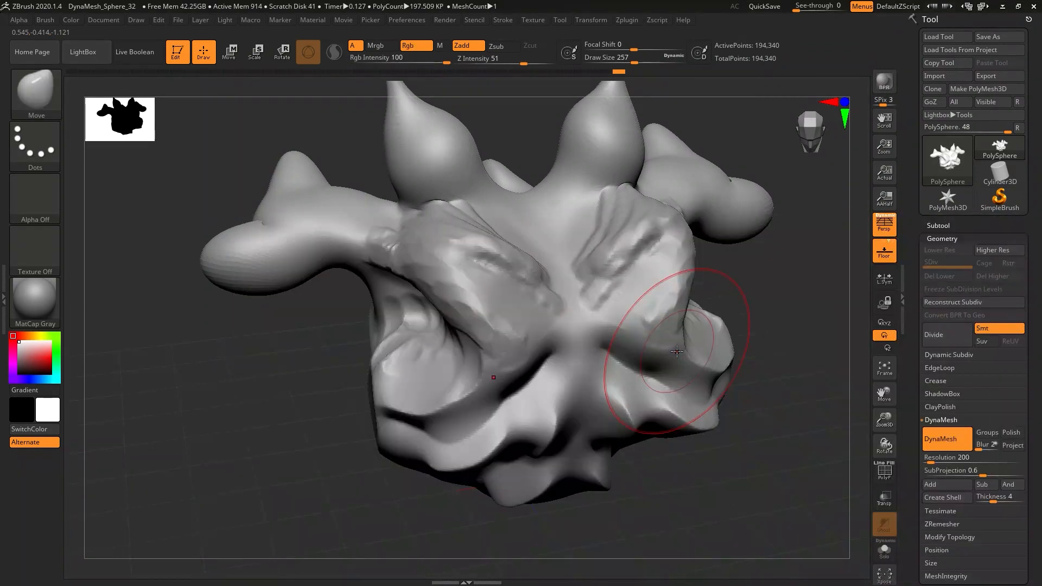
pyautogui.press('s')
pyautogui.moveTo(675, 352)
pyautogui.mouseDown()
pyautogui.moveTo(688, 355)
pyautogui.moveTo(676, 356)
pyautogui.mouseUp()
pyautogui.moveTo(676, 372); pyautogui.dragTo(685, 389, button='right')
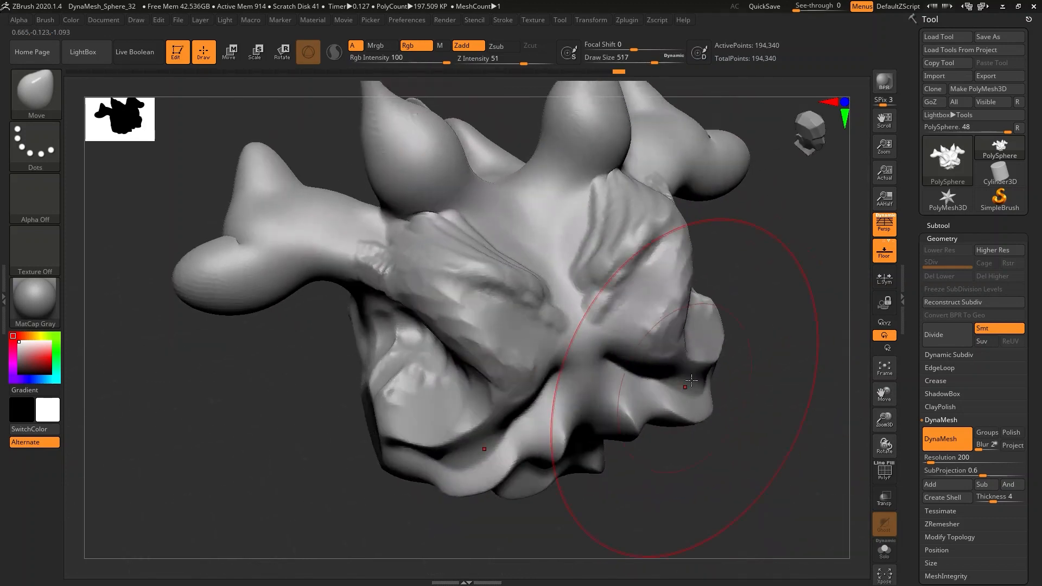
pyautogui.moveTo(694, 353)
pyautogui.mouseDown(button='right')
pyautogui.moveTo(659, 418)
pyautogui.moveTo(694, 397)
pyautogui.moveTo(697, 275)
pyautogui.moveTo(577, 341)
pyautogui.mouseUp(button='right')
pyautogui.moveTo(561, 384); pyautogui.dragTo(584, 325)
# - Reshape the brow, horns and lower front of the head by pulling their forms outward with the Move brush
pyautogui.moveTo(561, 353); pyautogui.dragTo(581, 384, button='right')
pyautogui.moveTo(574, 381); pyautogui.dragTo(589, 362)
pyautogui.moveTo(589, 360); pyautogui.dragTo(609, 322, button='right')
pyautogui.moveTo(590, 380); pyautogui.dragTo(582, 388, button='right')
pyautogui.moveTo(653, 410); pyautogui.dragTo(672, 414)
pyautogui.moveTo(673, 414)
pyautogui.mouseDown(button='right')
pyautogui.moveTo(659, 391)
pyautogui.moveTo(663, 415)
pyautogui.moveTo(663, 331)
pyautogui.moveTo(687, 310)
pyautogui.moveTo(621, 374)
pyautogui.mouseUp(button='right')
pyautogui.moveTo(622, 365); pyautogui.dragTo(655, 313)
pyautogui.moveTo(636, 409); pyautogui.dragTo(530, 392, button='right')
pyautogui.moveTo(458, 451); pyautogui.dragTo(422, 456)
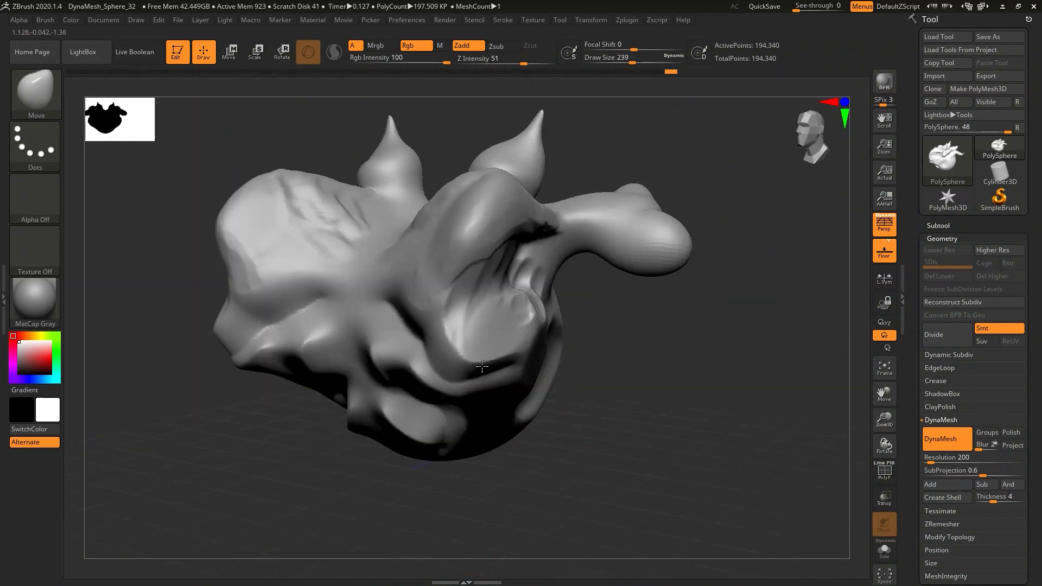
# - Set the Move brush's draw size to 676 and push and pull the large forms at the front of the face
pyautogui.moveTo(482, 367); pyautogui.dragTo(479, 371, button='right')
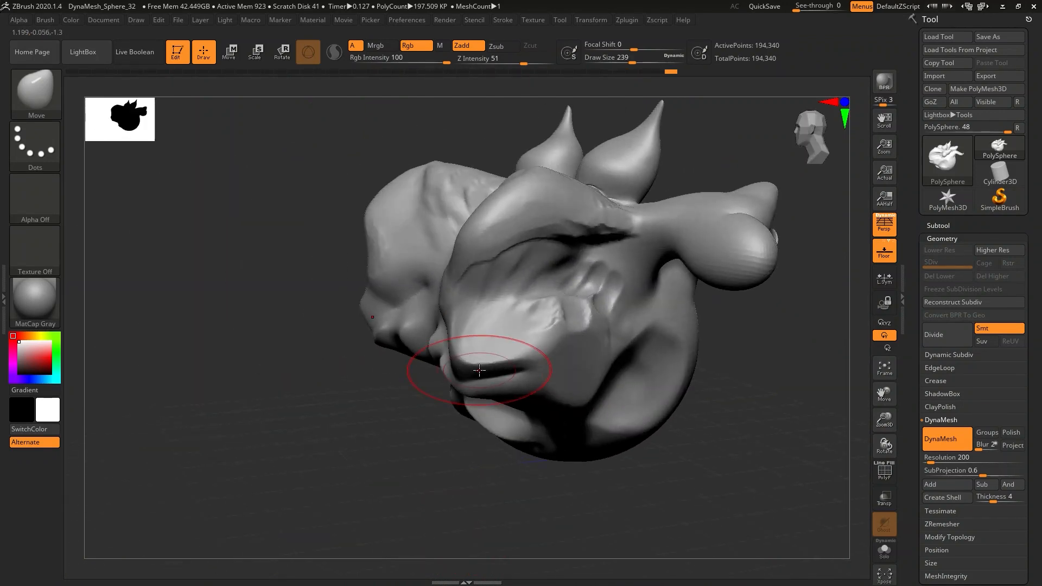
pyautogui.moveTo(530, 346); pyautogui.dragTo(543, 228, button='right')
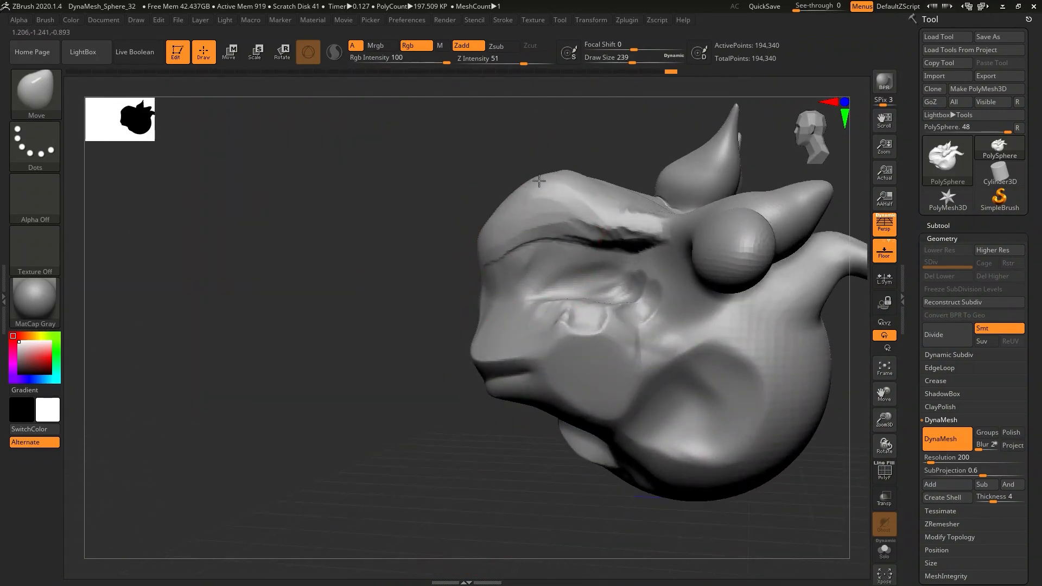
pyautogui.press('s')
pyautogui.moveTo(470, 261); pyautogui.dragTo(502, 259)
pyautogui.moveTo(504, 315); pyautogui.dragTo(525, 324, button='right')
pyautogui.moveTo(506, 324)
pyautogui.mouseDown()
pyautogui.moveTo(448, 332)
pyautogui.moveTo(430, 403)
pyautogui.mouseUp()
pyautogui.moveTo(430, 403); pyautogui.dragTo(581, 427, button='right')
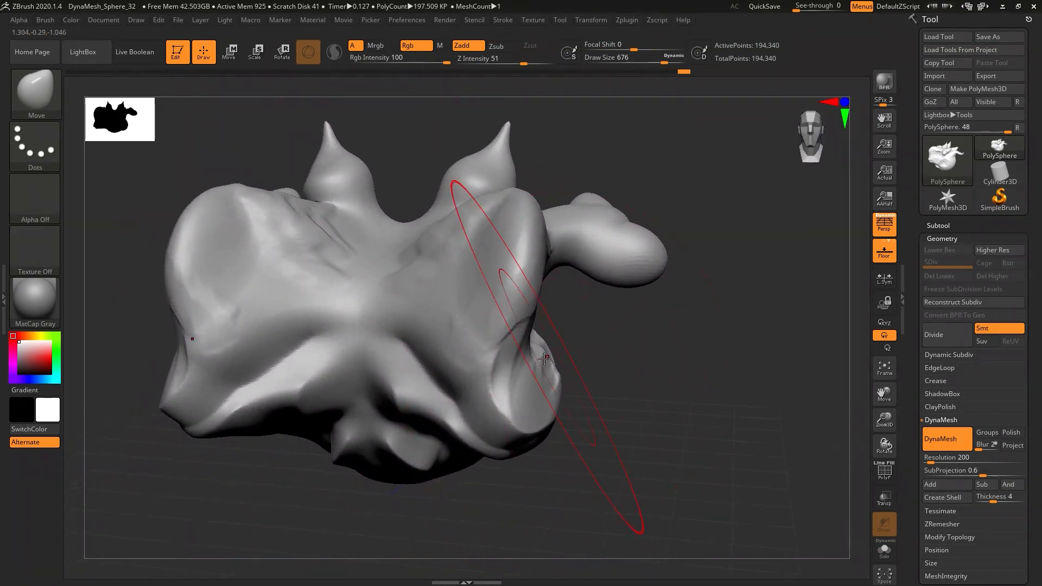
# - Open the model's subtool list and examine the PolySphere subtool's preview and details
pyautogui.hotkey('alt', 'Tab')
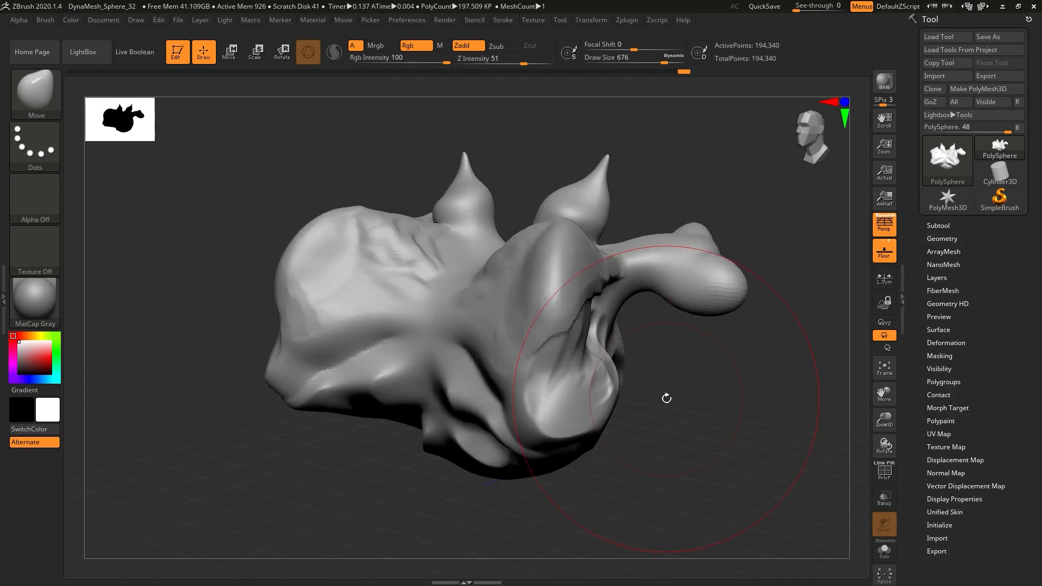
pyautogui.click(938, 226)
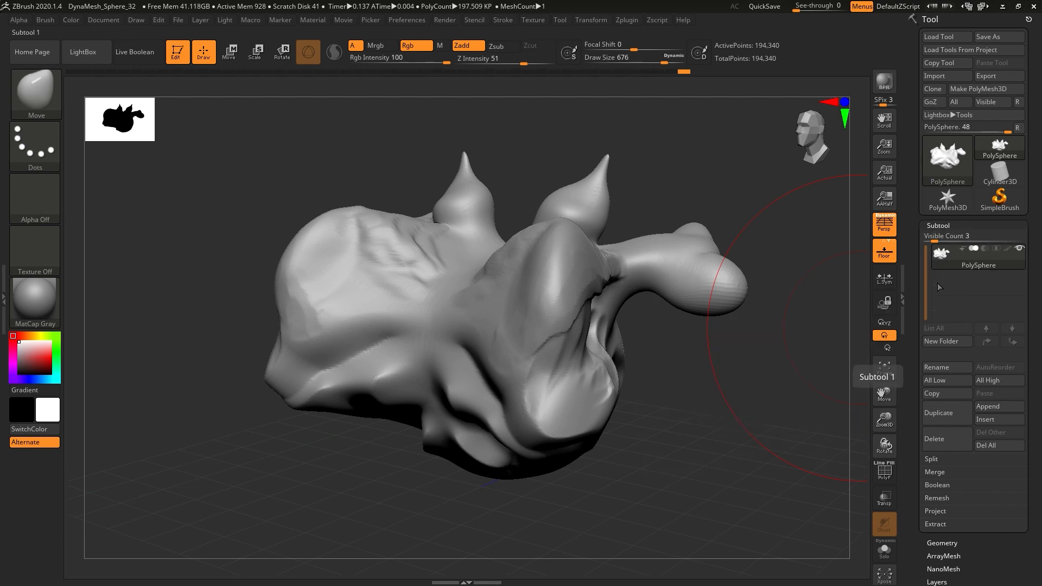
pyautogui.moveTo(958, 264)
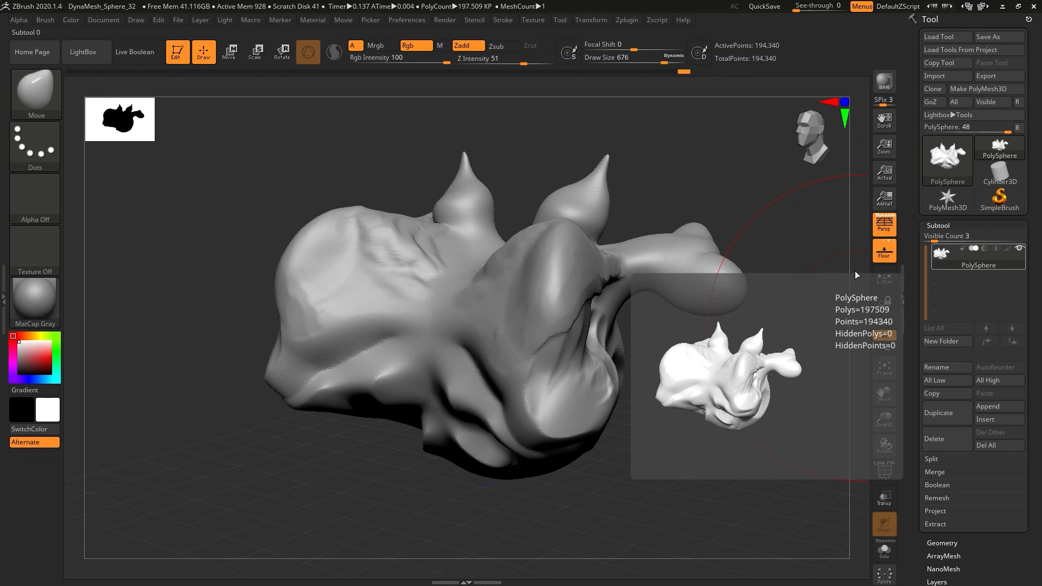
# - Append a Sphere3D and a Cone3D as new subtools of the head model
pyautogui.moveTo(537, 298)
pyautogui.mouseDown(button='right')
pyautogui.moveTo(581, 304)
pyautogui.moveTo(570, 358)
pyautogui.moveTo(511, 385)
pyautogui.moveTo(706, 365)
pyautogui.mouseUp(button='right')
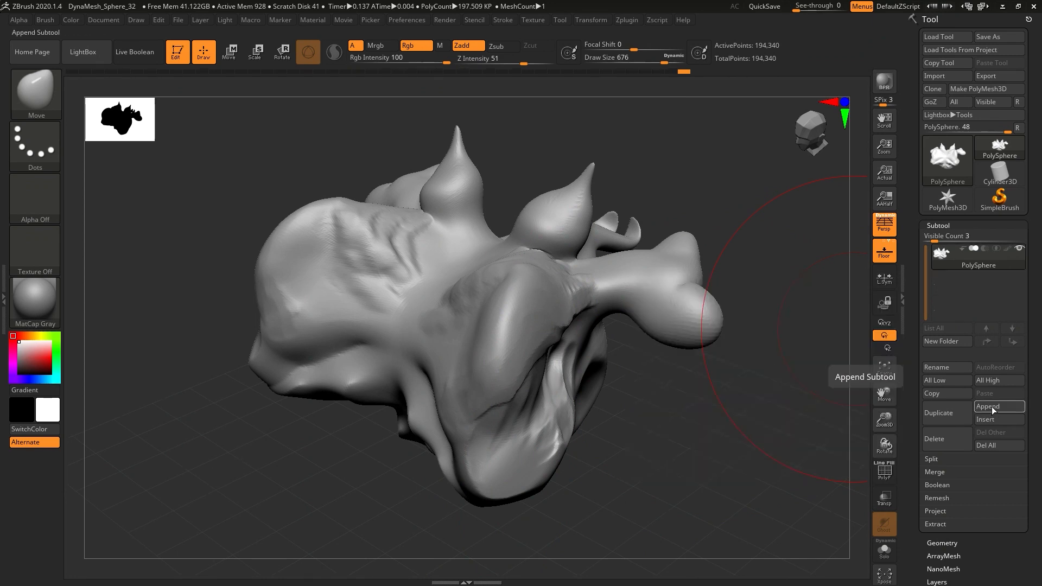
pyautogui.click(991, 408)
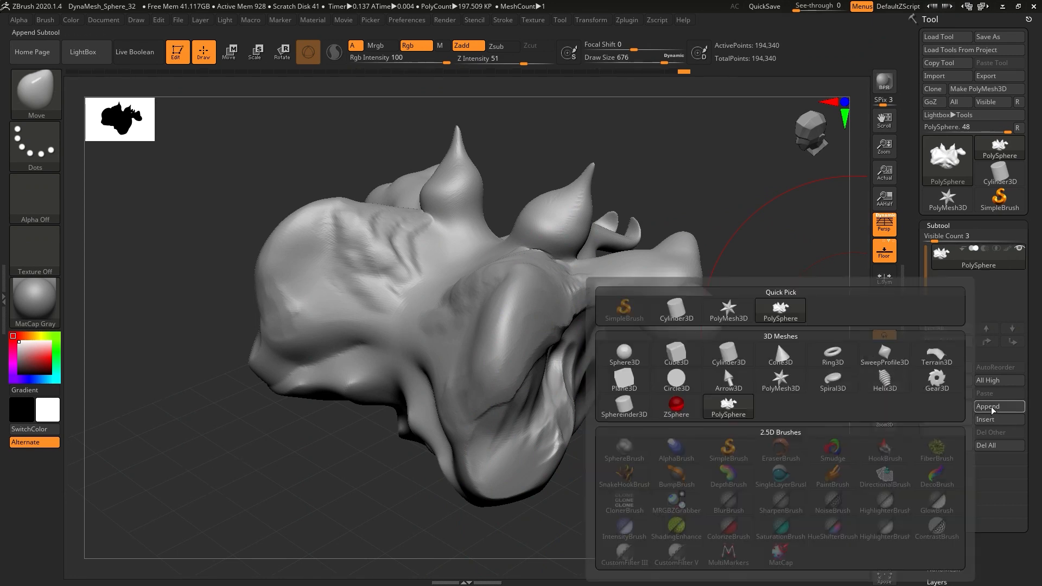
pyautogui.click(620, 362)
pyautogui.moveTo(654, 426)
pyautogui.mouseDown()
pyautogui.moveTo(615, 317)
pyautogui.moveTo(641, 282)
pyautogui.moveTo(617, 314)
pyautogui.mouseUp()
pyautogui.moveTo(586, 319); pyautogui.dragTo(651, 374, button='right')
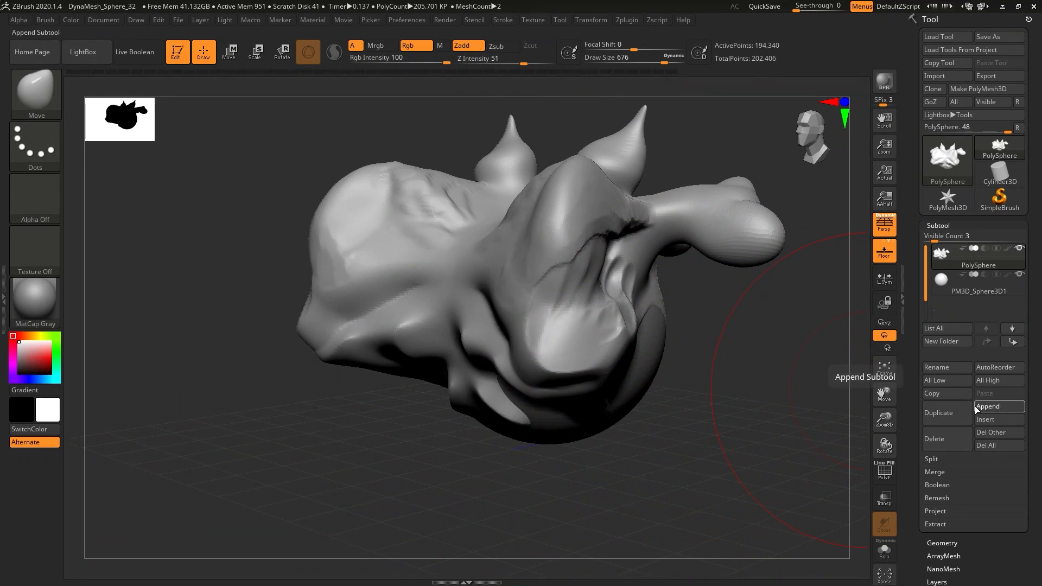
pyautogui.click(987, 407)
pyautogui.click(783, 358)
pyautogui.moveTo(781, 359)
pyautogui.mouseDown(button='right')
pyautogui.moveTo(757, 385)
pyautogui.moveTo(757, 357)
pyautogui.moveTo(756, 372)
pyautogui.moveTo(742, 367)
pyautogui.mouseUp(button='right')
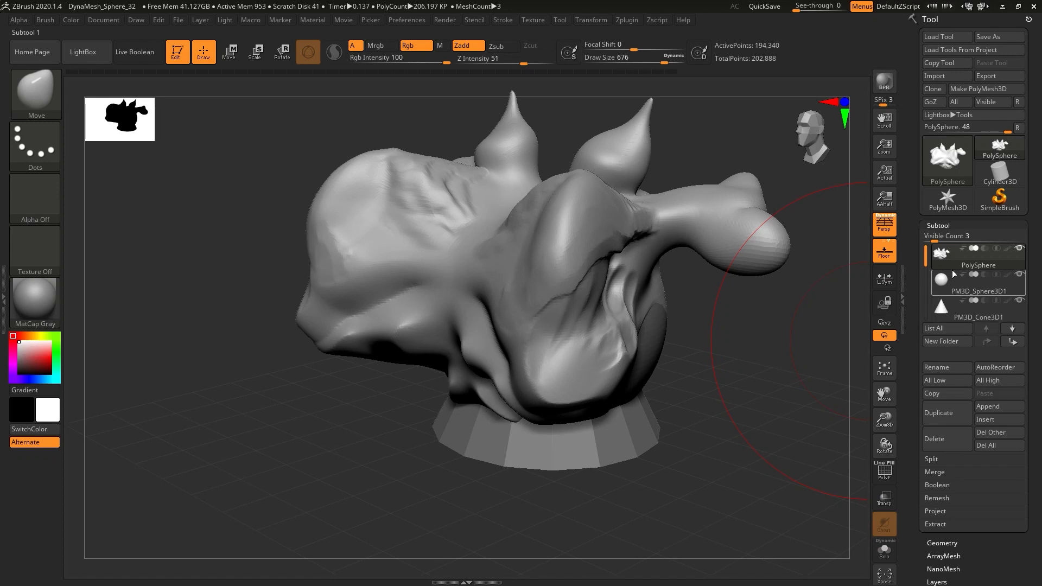
# - Make the PM3D_Sphere3D1, PM3D_Cone3D1 and PolySphere subtools active in turn
pyautogui.click(956, 291)
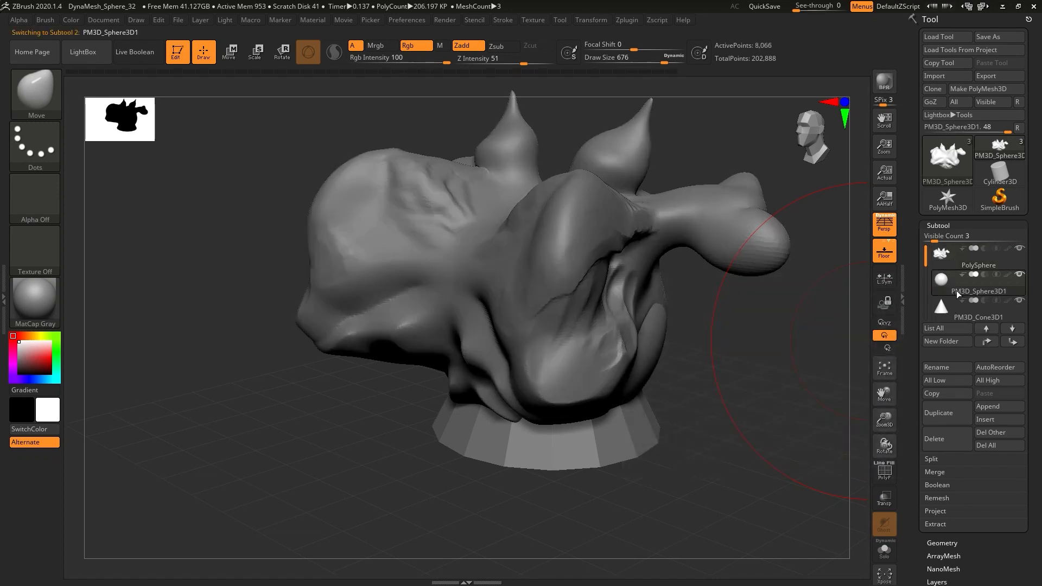
pyautogui.moveTo(767, 347)
pyautogui.mouseDown(button='right')
pyautogui.moveTo(670, 349)
pyautogui.moveTo(703, 382)
pyautogui.moveTo(701, 418)
pyautogui.mouseUp(button='right')
pyautogui.press('ctrl')
pyautogui.keyDown('alt'); pyautogui.click(559, 460); pyautogui.keyUp('alt')
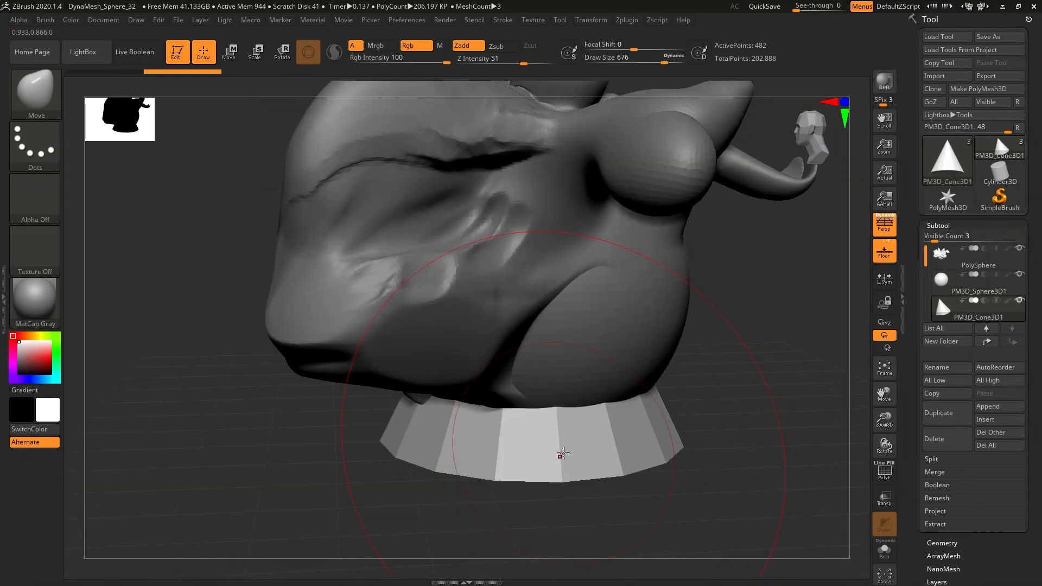
pyautogui.click(937, 295)
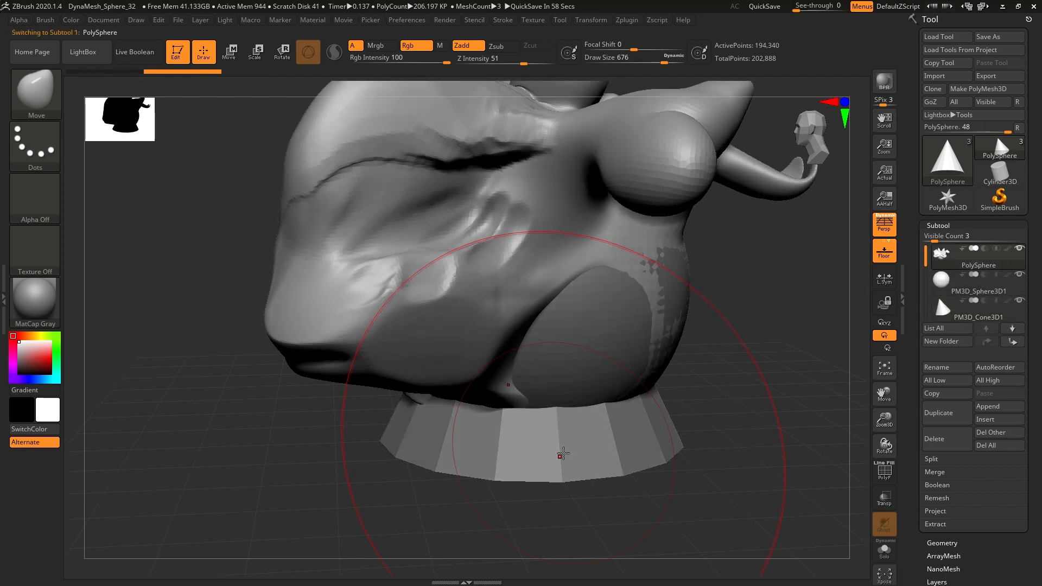
pyautogui.click(945, 255)
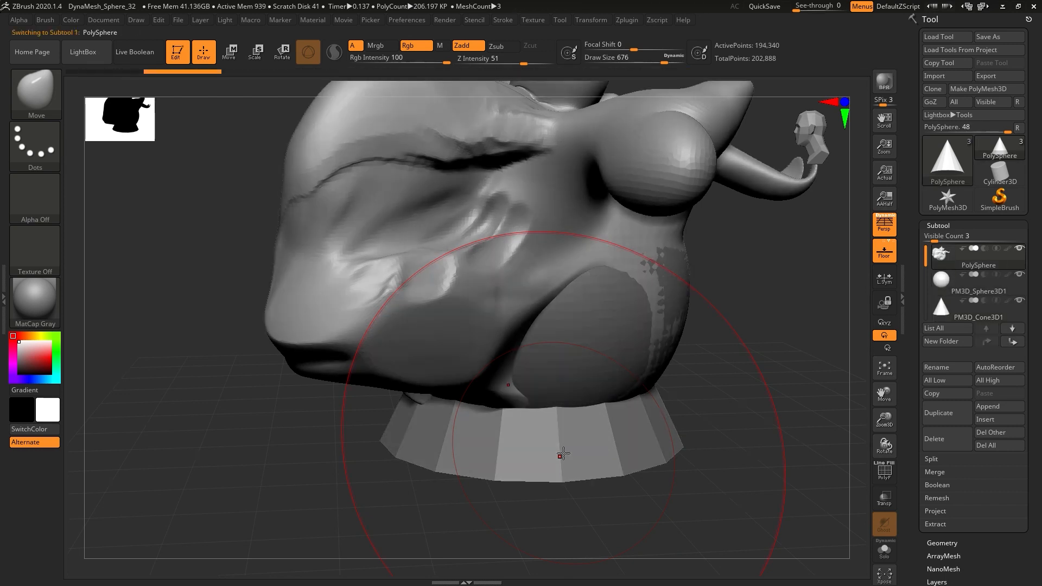
pyautogui.moveTo(516, 307)
pyautogui.mouseDown(button='right')
pyautogui.moveTo(598, 349)
pyautogui.moveTo(550, 278)
pyautogui.moveTo(535, 340)
pyautogui.mouseUp(button='right')
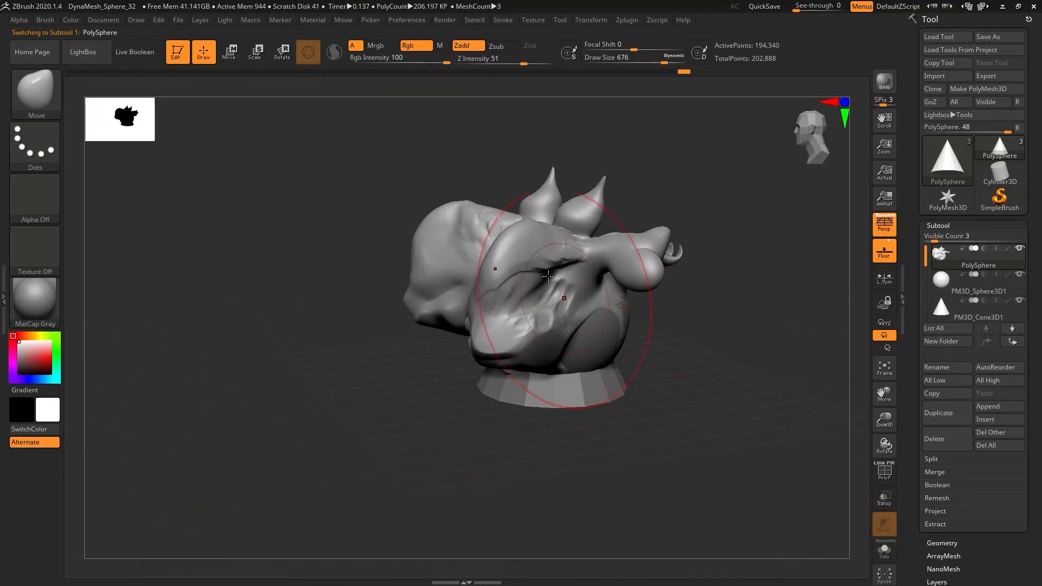
# - Switch between the subtools by picking their meshes on the model, ending with the sphere active
pyautogui.keyDown('alt'); pyautogui.click(580, 402); pyautogui.keyUp('alt')
pyautogui.keyDown('alt'); pyautogui.click(584, 347); pyautogui.keyUp('alt')
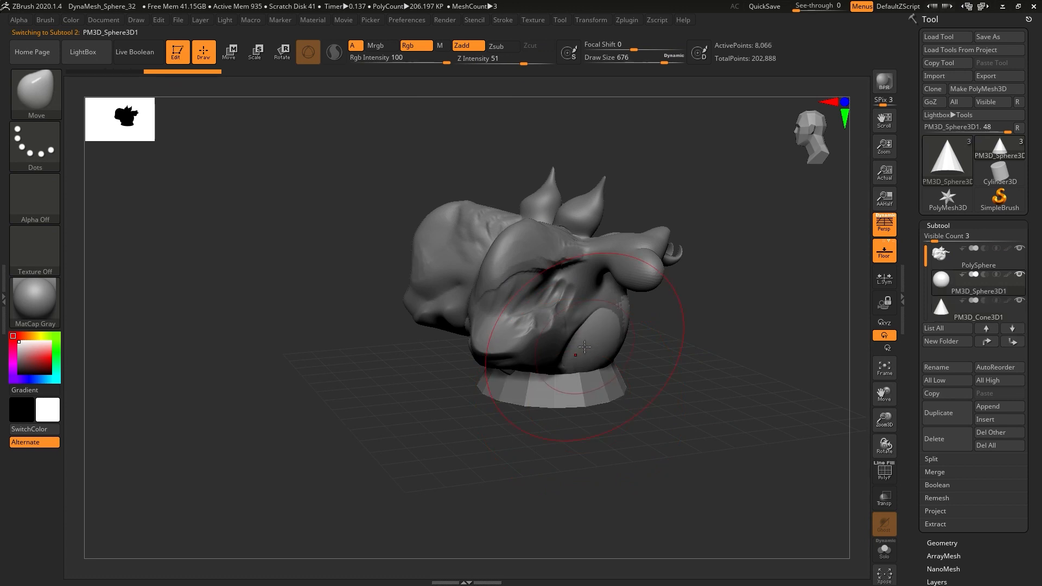
pyautogui.keyDown('alt'); pyautogui.click(535, 286); pyautogui.keyUp('alt')
pyautogui.moveTo(535, 286); pyautogui.dragTo(590, 331, button='right')
pyautogui.keyDown('alt'); pyautogui.click(590, 332); pyautogui.keyUp('alt')
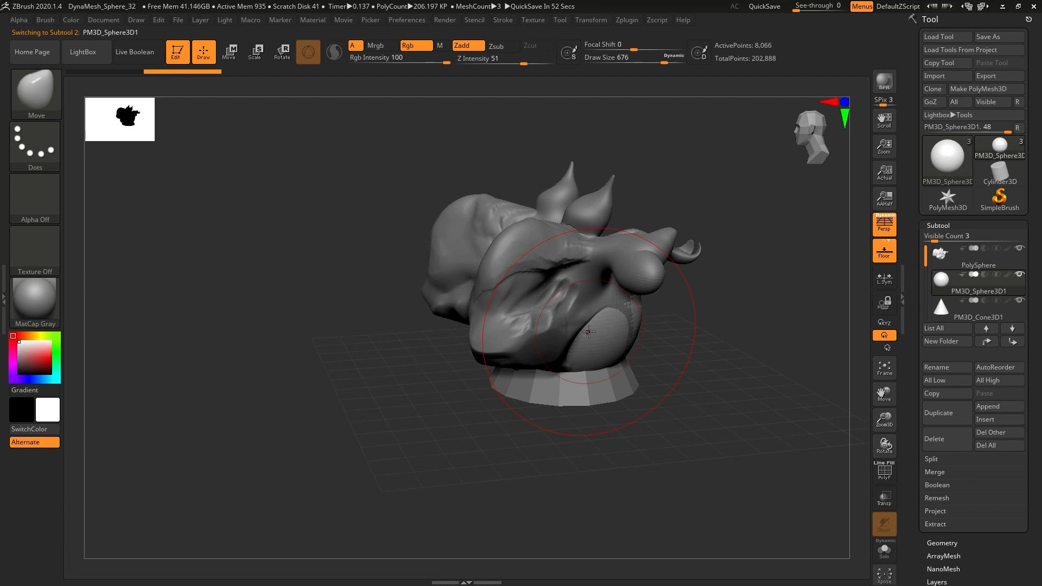
# - Switch to the Move gizmo and raise the sphere along its vertical axis out of the head
pyautogui.press('w')
pyautogui.moveTo(651, 335)
pyautogui.mouseDown(button='right')
pyautogui.moveTo(652, 312)
pyautogui.moveTo(681, 321)
pyautogui.moveTo(698, 385)
pyautogui.mouseUp(button='right')
pyautogui.moveTo(757, 364); pyautogui.dragTo(776, 361, button='right')
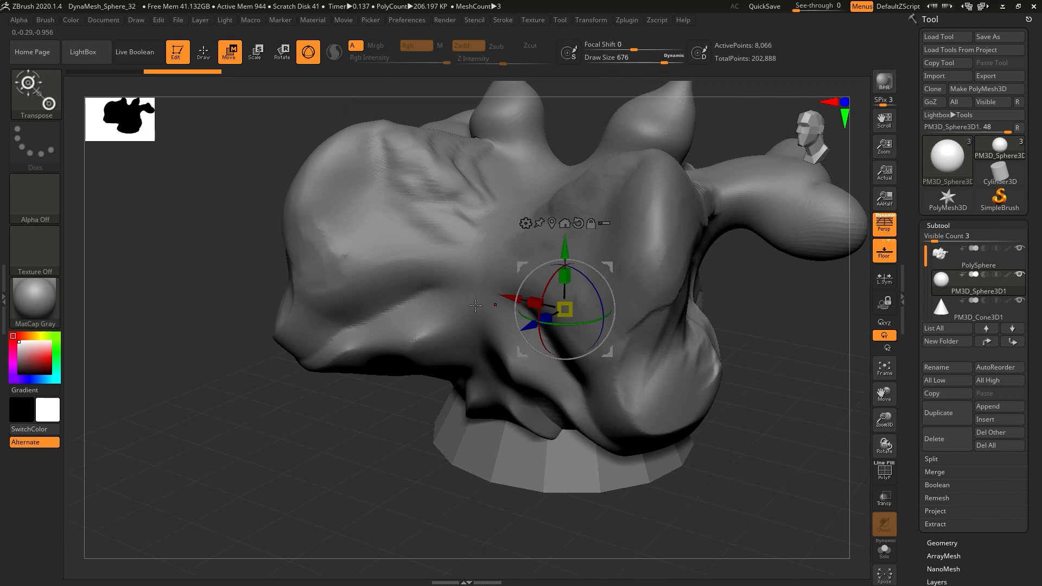
pyautogui.moveTo(406, 408); pyautogui.dragTo(469, 369, button='right')
pyautogui.keyDown('alt'); pyautogui.moveTo(469, 369); pyautogui.dragTo(522, 430, button='right'); pyautogui.keyUp('alt')
pyautogui.moveTo(590, 350); pyautogui.dragTo(578, 183)
pyautogui.moveTo(577, 183); pyautogui.dragTo(601, 308, button='right')
pyautogui.moveTo(605, 239); pyautogui.dragTo(453, 342, button='right')
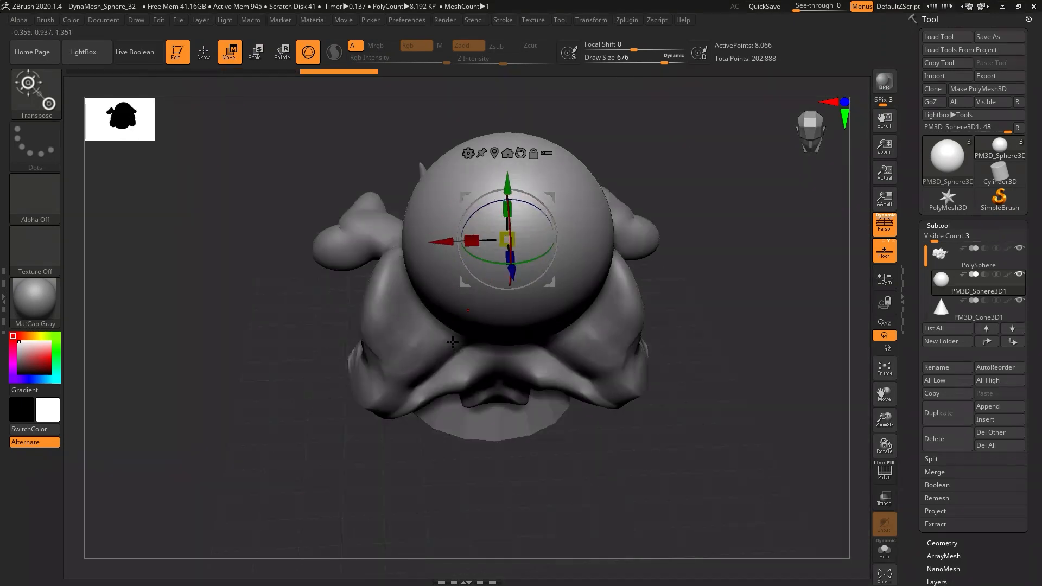
# - Shift the sphere along the gizmo's X axis to one side of the head and back above its centre
pyautogui.moveTo(450, 242); pyautogui.dragTo(335, 281)
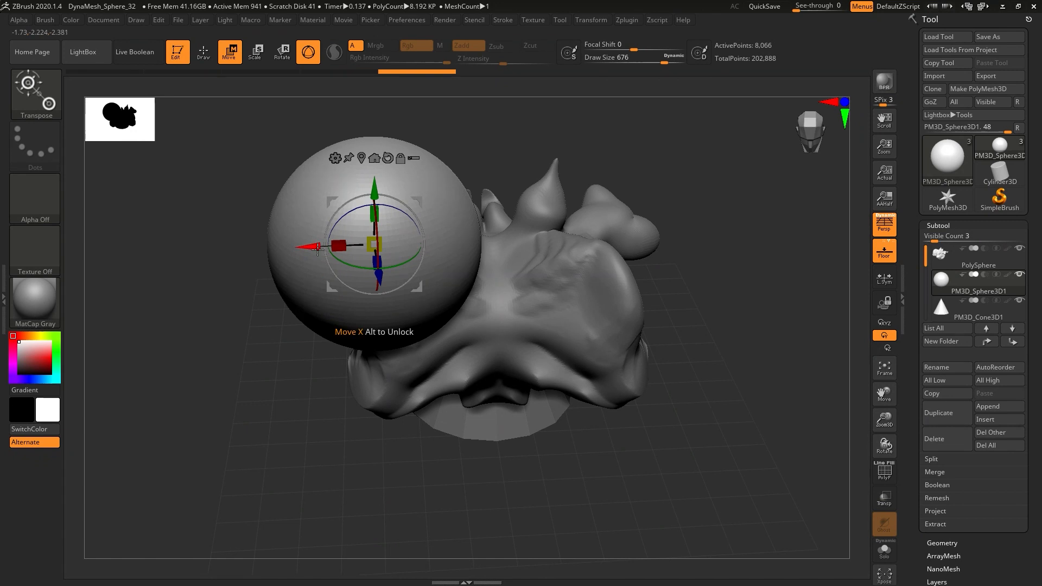
pyautogui.moveTo(311, 246); pyautogui.dragTo(450, 281)
pyautogui.moveTo(450, 282); pyautogui.dragTo(491, 284, button='right')
pyautogui.moveTo(489, 239)
pyautogui.mouseDown()
pyautogui.moveTo(459, 264)
pyautogui.moveTo(488, 239)
pyautogui.mouseUp()
pyautogui.moveTo(514, 198); pyautogui.dragTo(513, 184)
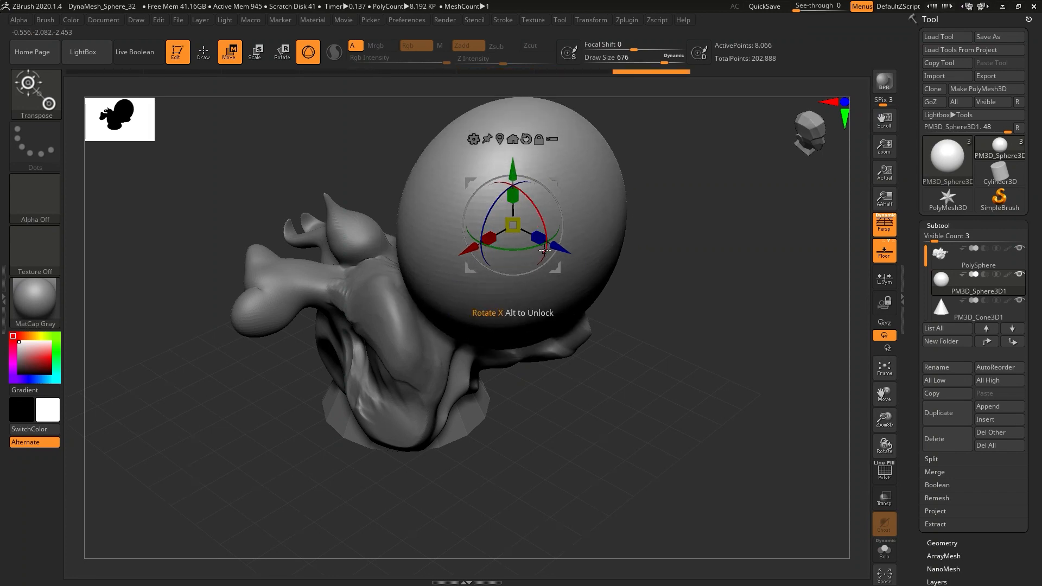
pyautogui.moveTo(540, 238); pyautogui.dragTo(552, 241)
pyautogui.moveTo(553, 242)
pyautogui.mouseDown(button='right')
pyautogui.moveTo(489, 233)
pyautogui.moveTo(547, 228)
pyautogui.mouseUp(button='right')
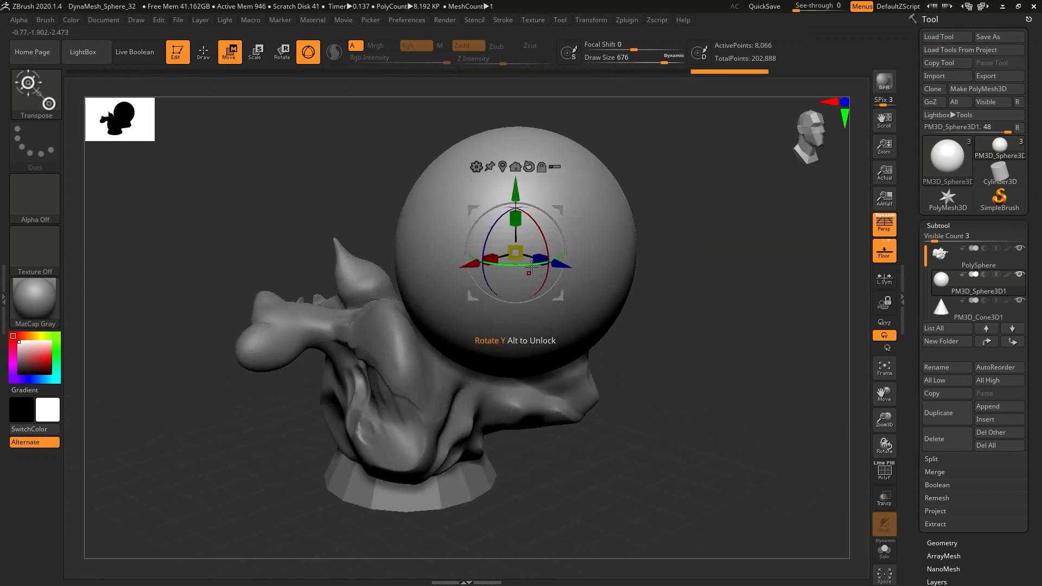
pyautogui.moveTo(520, 247)
pyautogui.mouseDown()
pyautogui.moveTo(499, 283)
pyautogui.moveTo(517, 255)
pyautogui.mouseUp()
pyautogui.moveTo(527, 266); pyautogui.dragTo(516, 253, button='right')
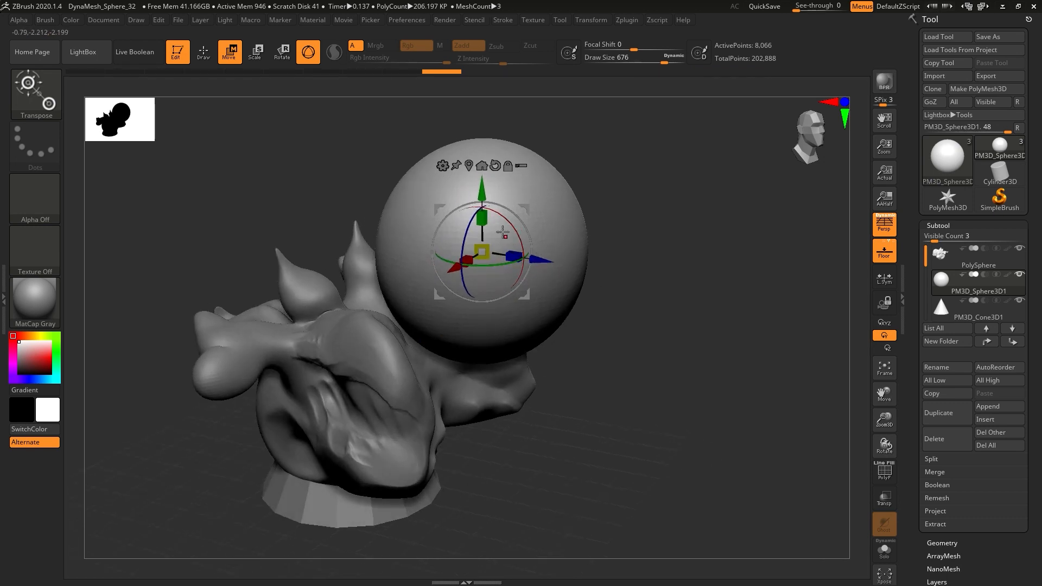
# - Scale the sphere along its Y axis to stretch it into a tall egg shape
pyautogui.moveTo(486, 219); pyautogui.dragTo(473, 185)
pyautogui.moveTo(500, 218)
pyautogui.mouseDown()
pyautogui.moveTo(480, 208)
pyautogui.moveTo(500, 218)
pyautogui.mouseUp()
pyautogui.moveTo(652, 239); pyautogui.dragTo(551, 217)
pyautogui.moveTo(461, 217)
pyautogui.mouseDown()
pyautogui.moveTo(521, 217)
pyautogui.moveTo(439, 220)
pyautogui.moveTo(449, 223)
pyautogui.mouseUp()
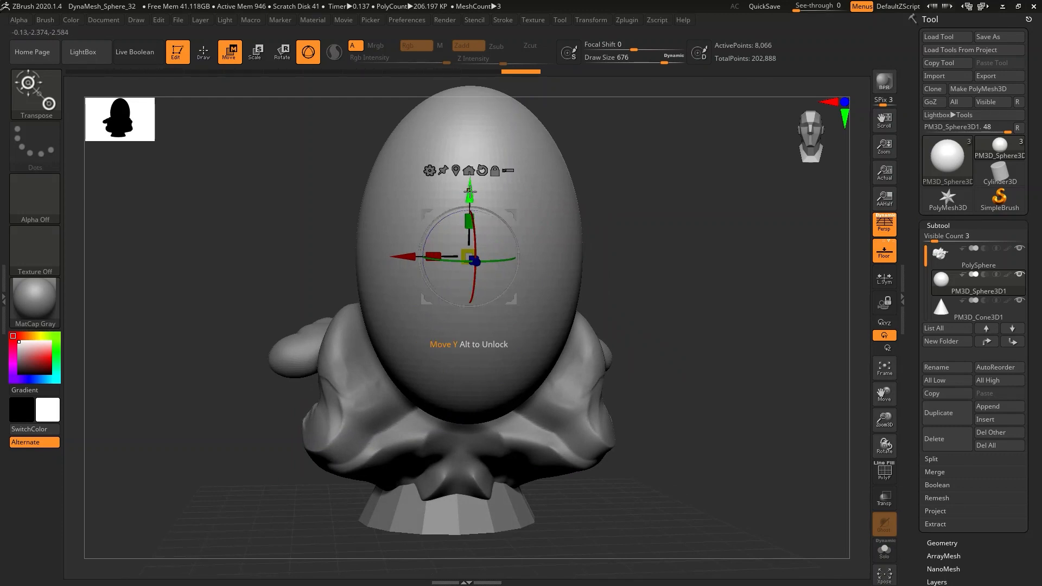
# - Rotate the egg with the gizmo so it tilts diagonally over the head
pyautogui.moveTo(410, 258); pyautogui.dragTo(461, 273, button='right')
pyautogui.moveTo(384, 241)
pyautogui.mouseDown()
pyautogui.moveTo(376, 242)
pyautogui.moveTo(388, 241)
pyautogui.mouseUp()
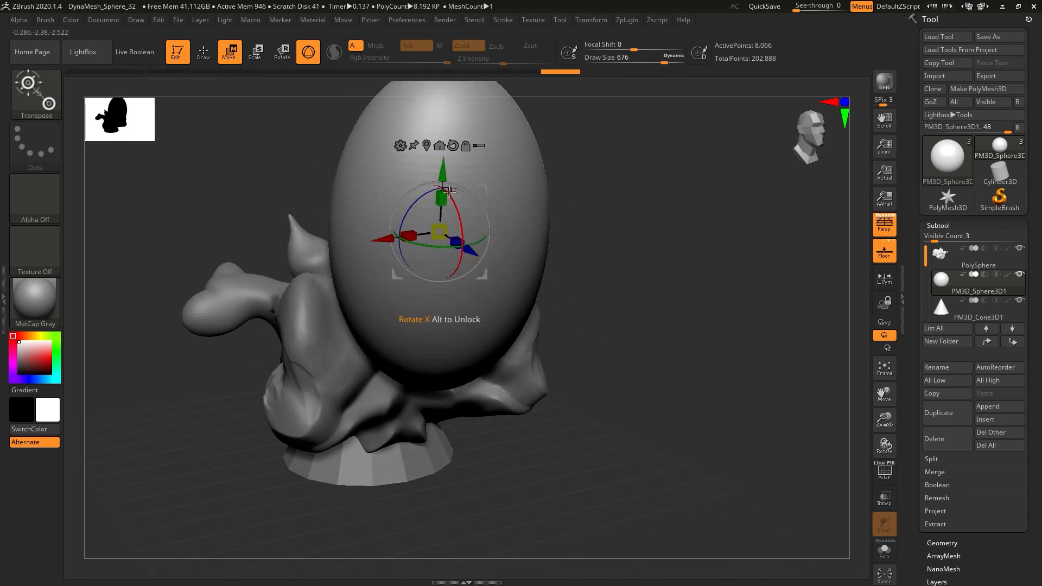
pyautogui.moveTo(509, 288); pyautogui.dragTo(491, 262, button='right')
pyautogui.moveTo(493, 259); pyautogui.dragTo(494, 286)
pyautogui.moveTo(530, 312); pyautogui.dragTo(470, 278, button='right')
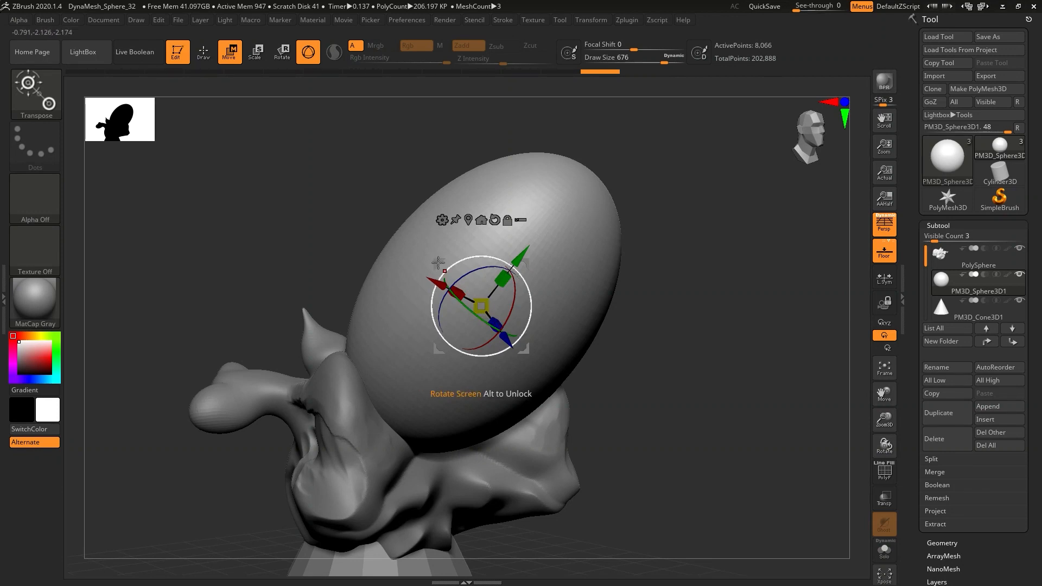
pyautogui.moveTo(433, 258)
pyautogui.mouseDown()
pyautogui.moveTo(368, 252)
pyautogui.moveTo(421, 243)
pyautogui.mouseUp()
pyautogui.moveTo(432, 327); pyautogui.dragTo(466, 338, button='right')
# - Move only the gizmo's pivot to the egg's upper tip and rotate the egg around it until it lies horizontally
pyautogui.moveTo(549, 247); pyautogui.dragTo(375, 264)
pyautogui.moveTo(479, 256); pyautogui.dragTo(623, 197)
pyautogui.moveTo(624, 291); pyautogui.dragTo(683, 356)
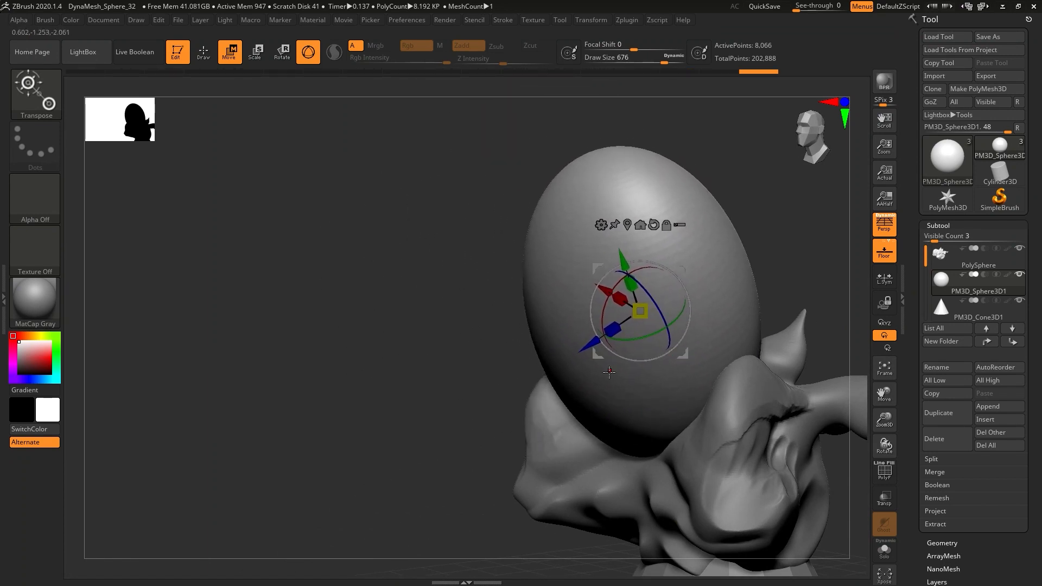
pyautogui.moveTo(594, 359); pyautogui.dragTo(548, 350)
pyautogui.moveTo(396, 406); pyautogui.dragTo(642, 356)
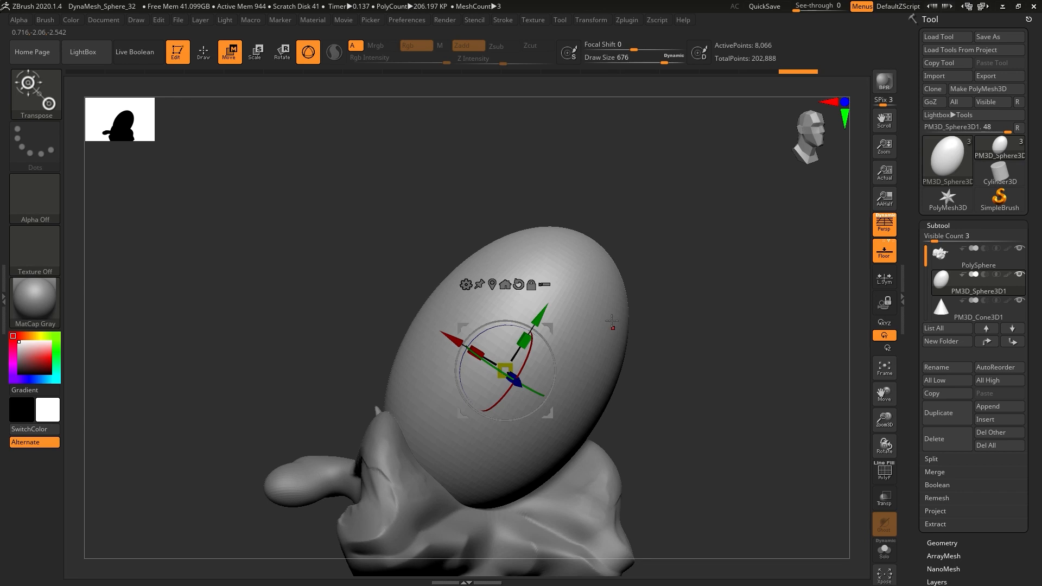
pyautogui.moveTo(537, 313); pyautogui.dragTo(550, 307)
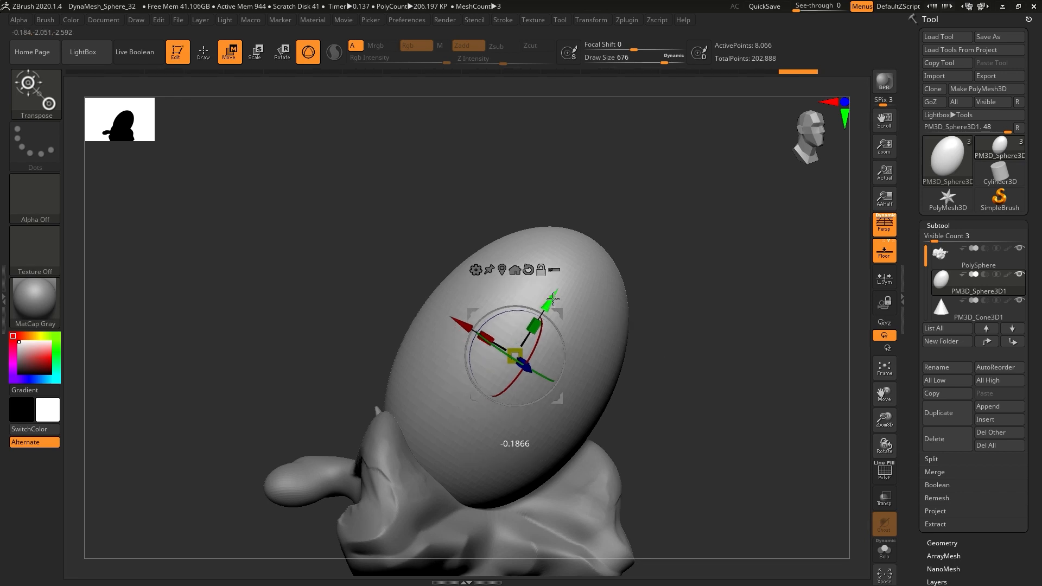
pyautogui.moveTo(612, 206); pyautogui.dragTo(624, 186)
pyautogui.moveTo(673, 304)
pyautogui.mouseDown()
pyautogui.moveTo(710, 320)
pyautogui.moveTo(663, 284)
pyautogui.moveTo(682, 303)
pyautogui.mouseUp()
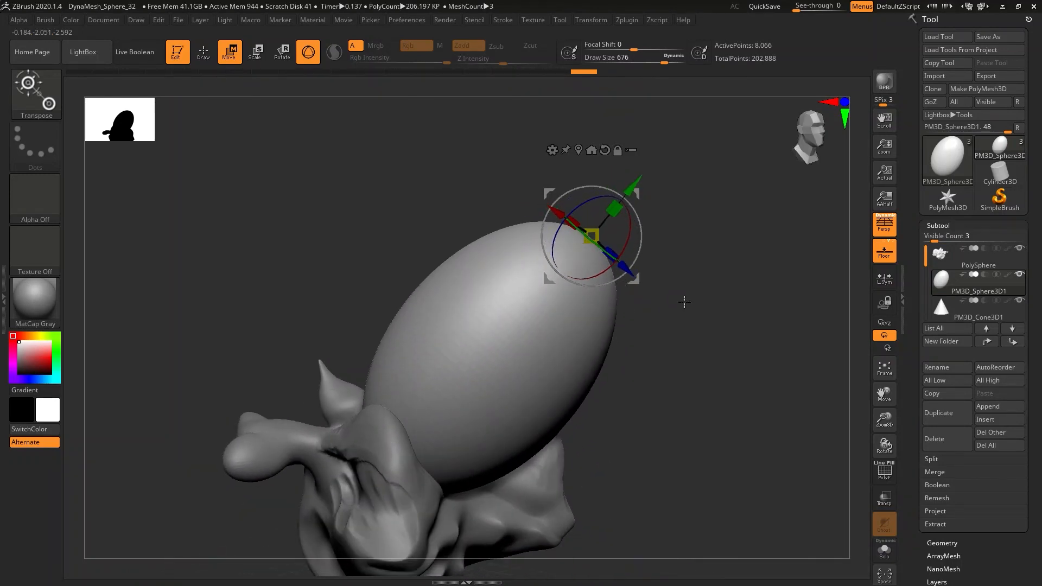
pyautogui.moveTo(645, 249)
pyautogui.mouseDown()
pyautogui.moveTo(665, 269)
pyautogui.moveTo(652, 248)
pyautogui.moveTo(660, 260)
pyautogui.moveTo(625, 237)
pyautogui.moveTo(604, 290)
pyautogui.moveTo(630, 275)
pyautogui.moveTo(612, 291)
pyautogui.moveTo(622, 288)
pyautogui.moveTo(634, 330)
pyautogui.moveTo(617, 302)
pyautogui.moveTo(654, 309)
pyautogui.moveTo(628, 340)
pyautogui.moveTo(595, 239)
pyautogui.mouseUp()
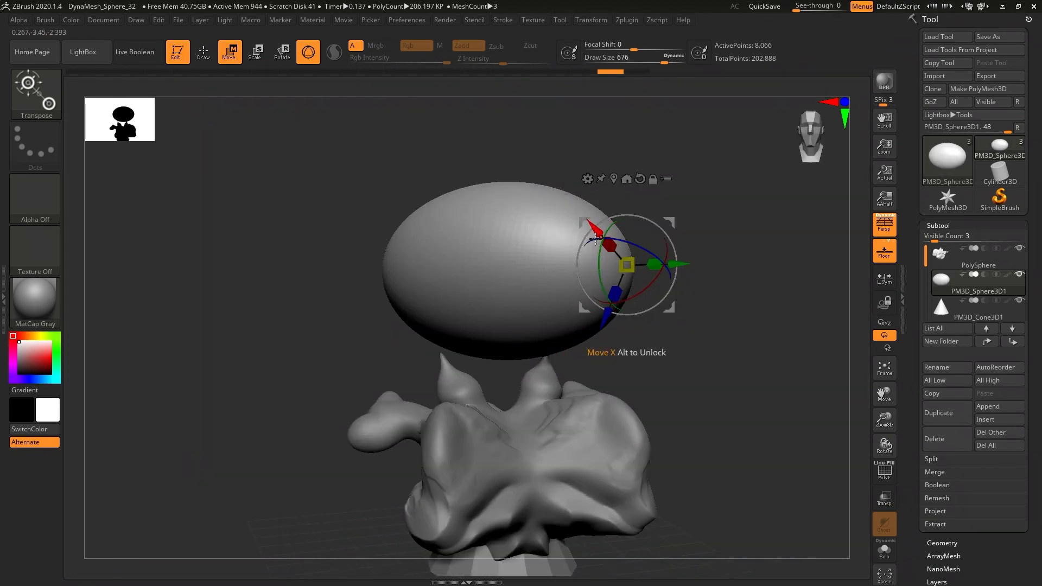
# - Try centring the gizmo on the egg mesh and undo it
pyautogui.click(613, 177)
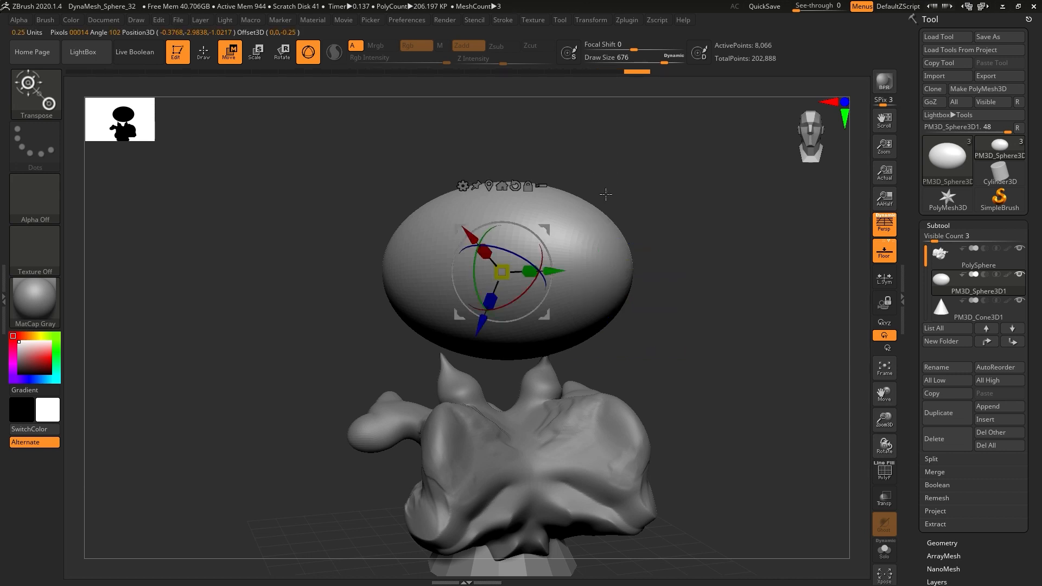
pyautogui.moveTo(608, 227)
pyautogui.mouseDown(button='right')
pyautogui.moveTo(588, 228)
pyautogui.moveTo(564, 208)
pyautogui.moveTo(625, 239)
pyautogui.mouseUp(button='right')
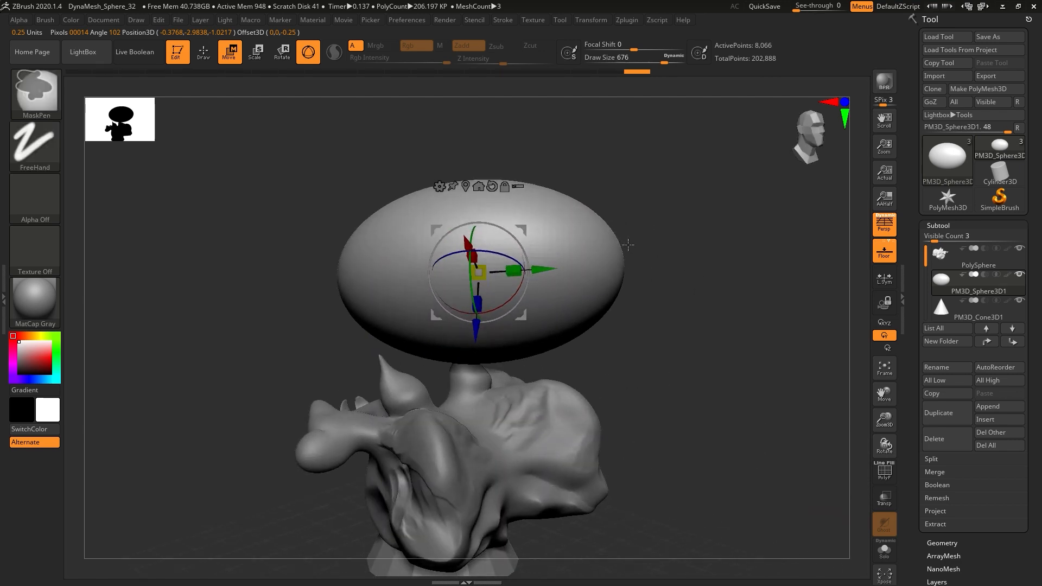
pyautogui.hotkey('ctrl', 'z')
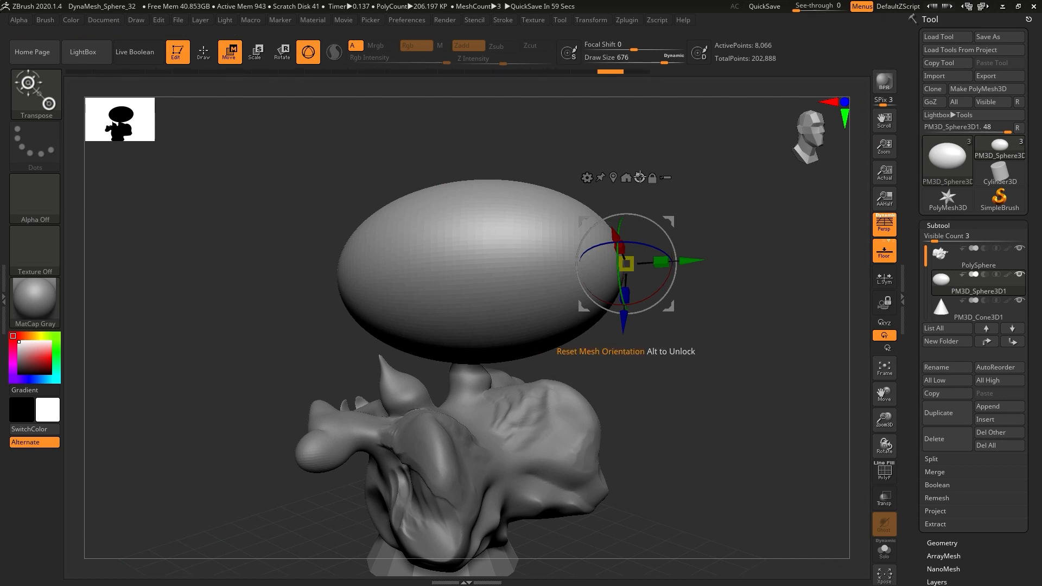
# - Try the gizmo's Reset Mesh Orientation on the egg, examine it from several angles, and undo the reset
pyautogui.click(640, 178)
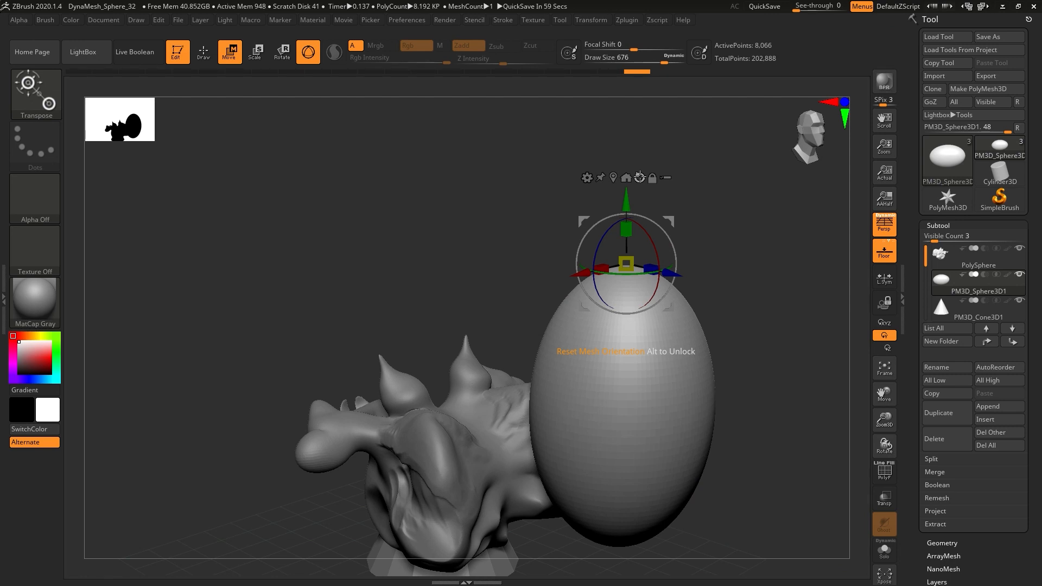
pyautogui.moveTo(629, 269); pyautogui.dragTo(598, 274, button='right')
pyautogui.moveTo(598, 274); pyautogui.dragTo(658, 251)
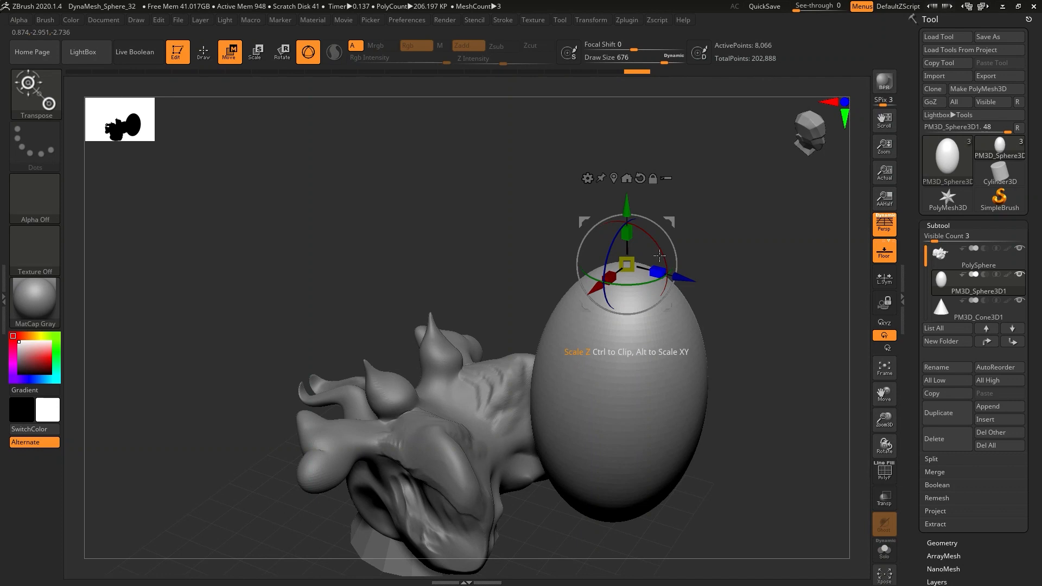
pyautogui.moveTo(675, 270); pyautogui.dragTo(647, 252, button='right')
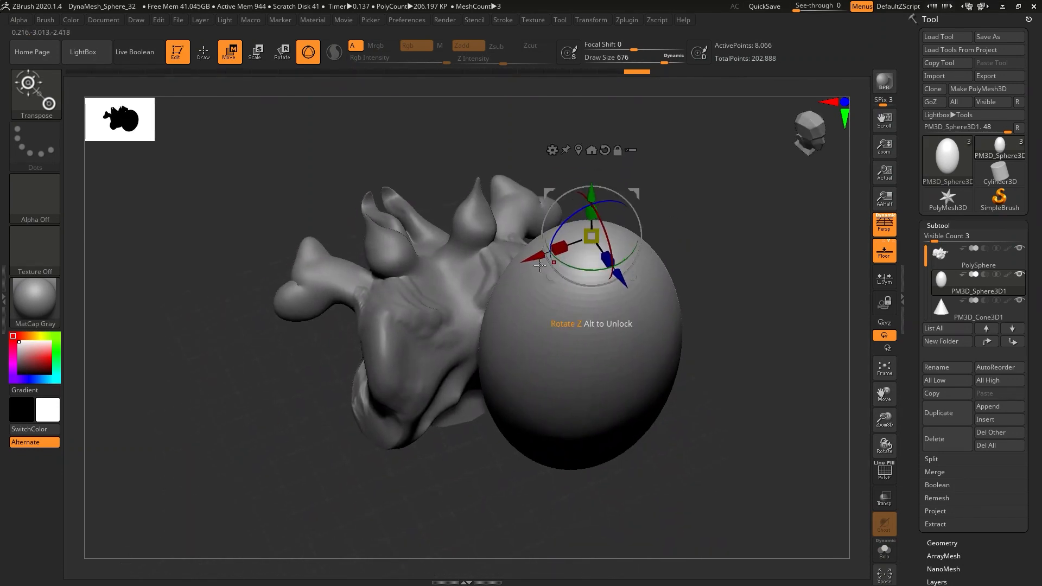
pyautogui.moveTo(634, 342); pyautogui.dragTo(635, 304, button='right')
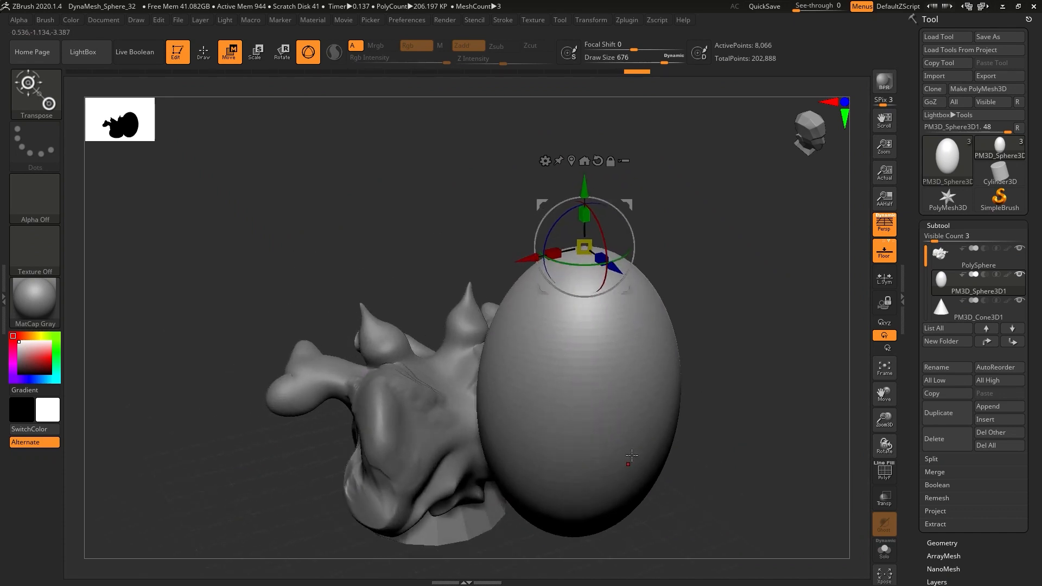
pyautogui.moveTo(562, 342); pyautogui.dragTo(570, 347, button='right')
pyautogui.hotkey('ctrl', 'z')
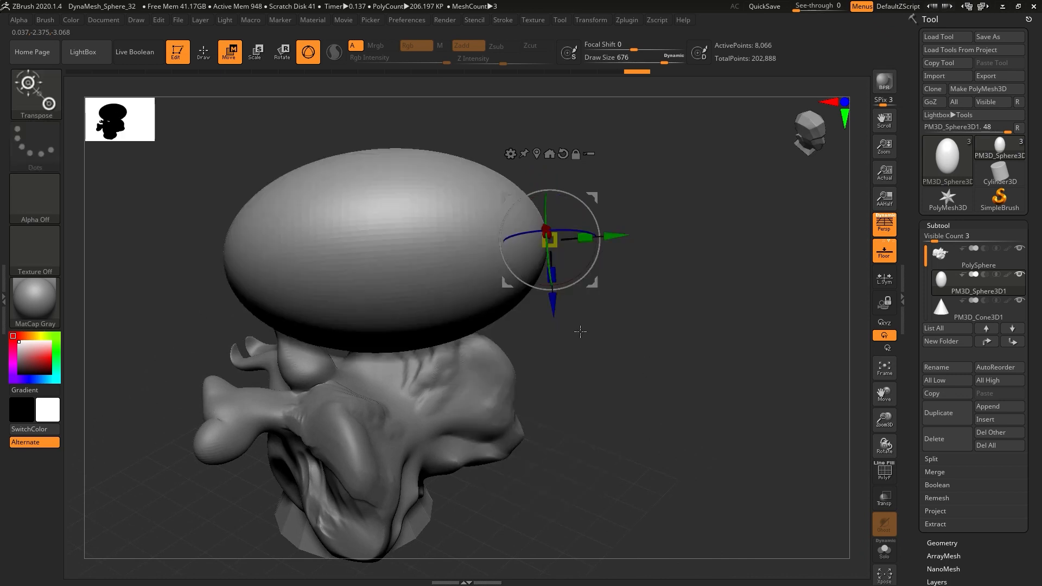
pyautogui.moveTo(639, 303); pyautogui.dragTo(597, 326, button='right')
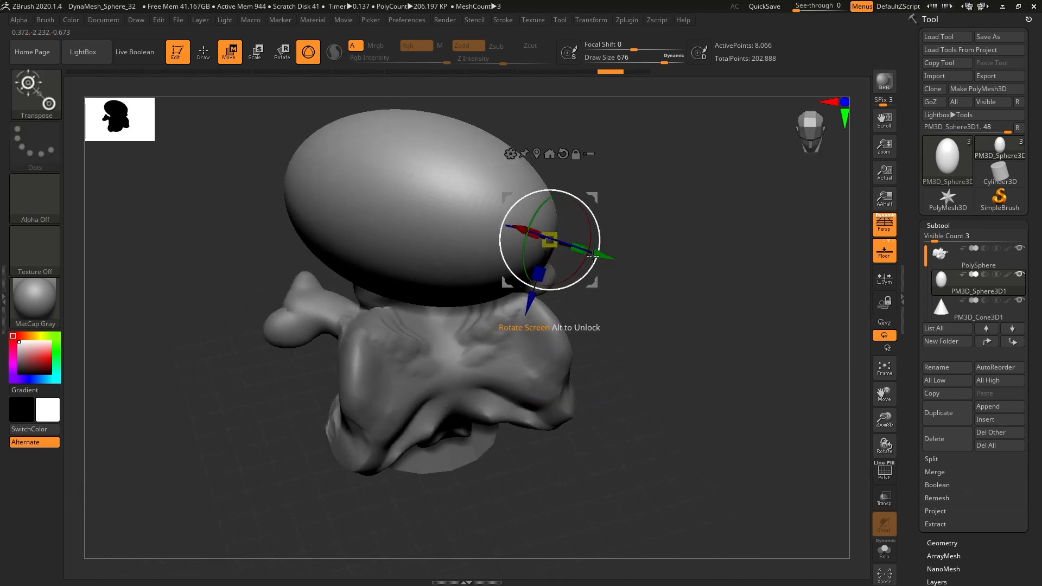
pyautogui.moveTo(641, 207); pyautogui.dragTo(606, 308, button='right')
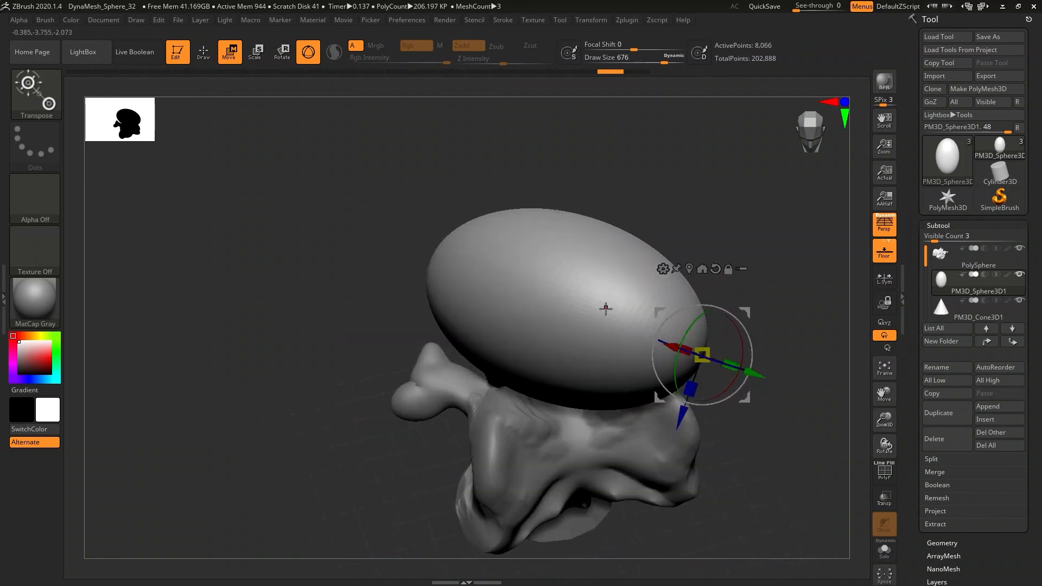
# - Reset the gizmo's orientation on the tilted egg and centre the gizmo on the egg's unmasked mesh
pyautogui.click(716, 268)
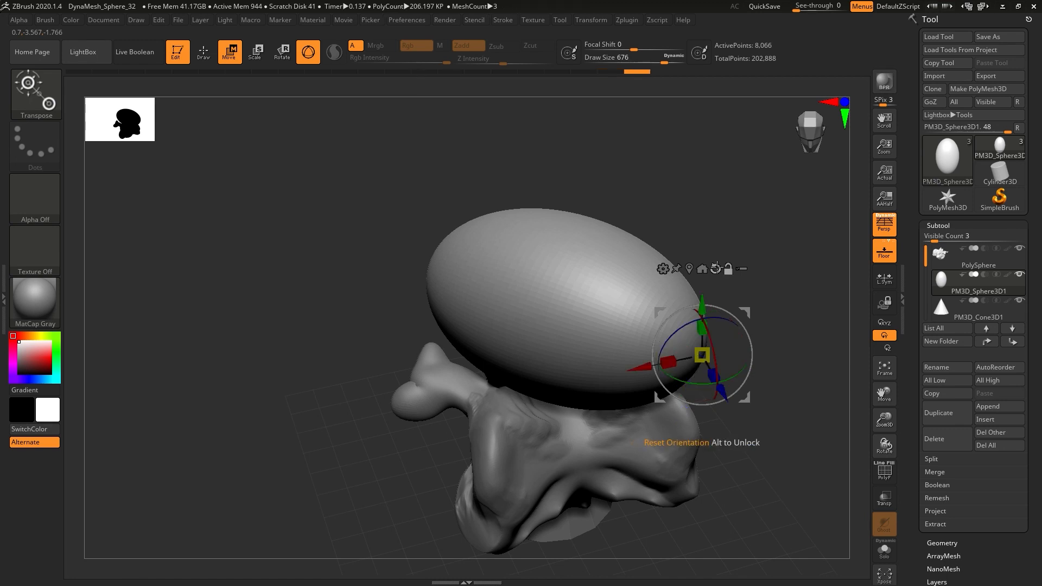
pyautogui.moveTo(712, 370); pyautogui.dragTo(732, 344, button='right')
pyautogui.keyDown('alt'); pyautogui.moveTo(787, 435); pyautogui.dragTo(641, 334, button='right'); pyautogui.keyUp('alt')
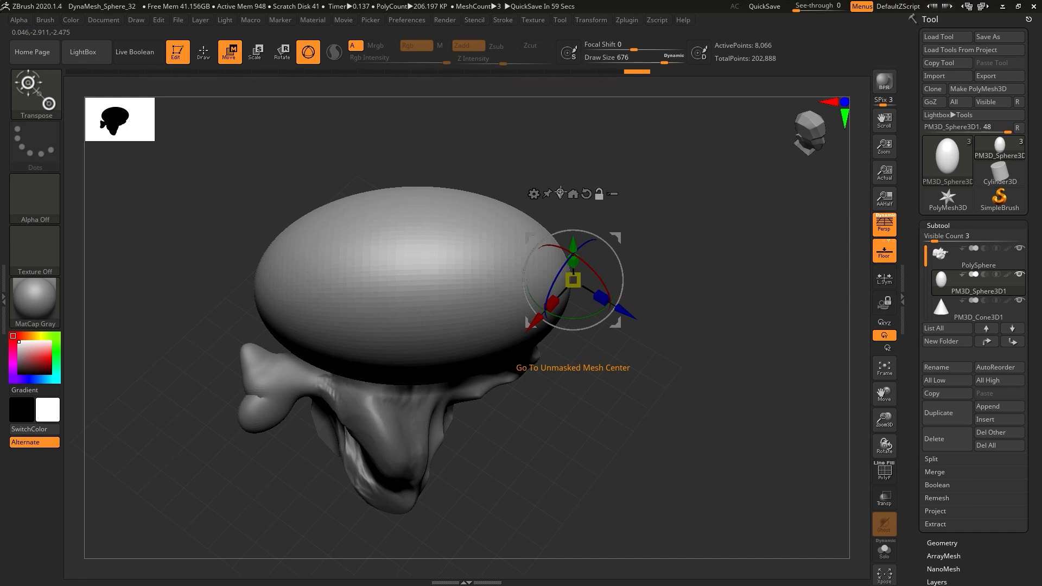
pyautogui.click(561, 193)
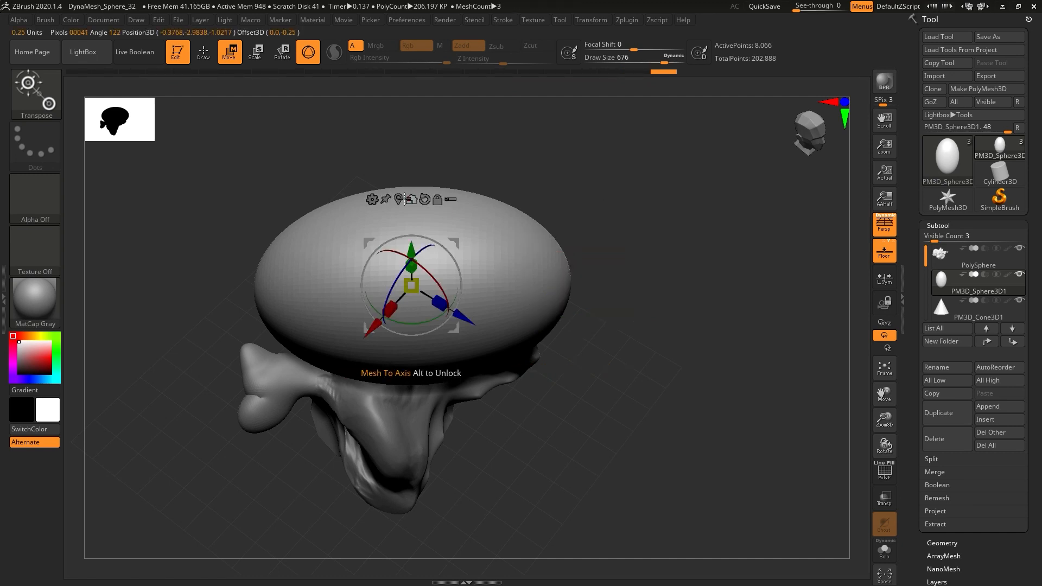
pyautogui.moveTo(594, 296); pyautogui.dragTo(523, 402)
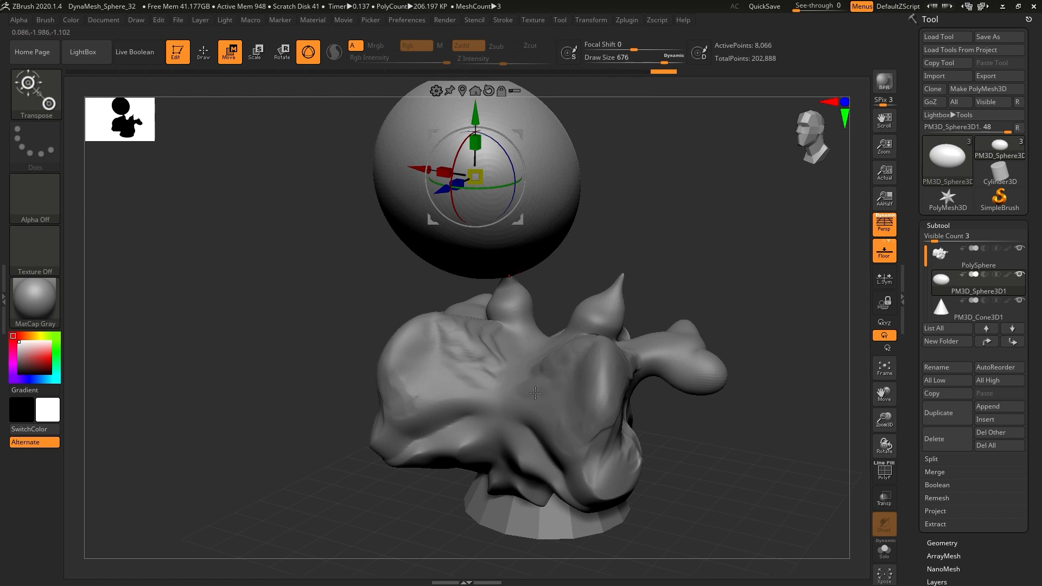
pyautogui.moveTo(534, 384)
pyautogui.mouseDown(button='right')
pyautogui.moveTo(581, 375)
pyautogui.moveTo(576, 350)
pyautogui.moveTo(508, 355)
pyautogui.mouseUp(button='right')
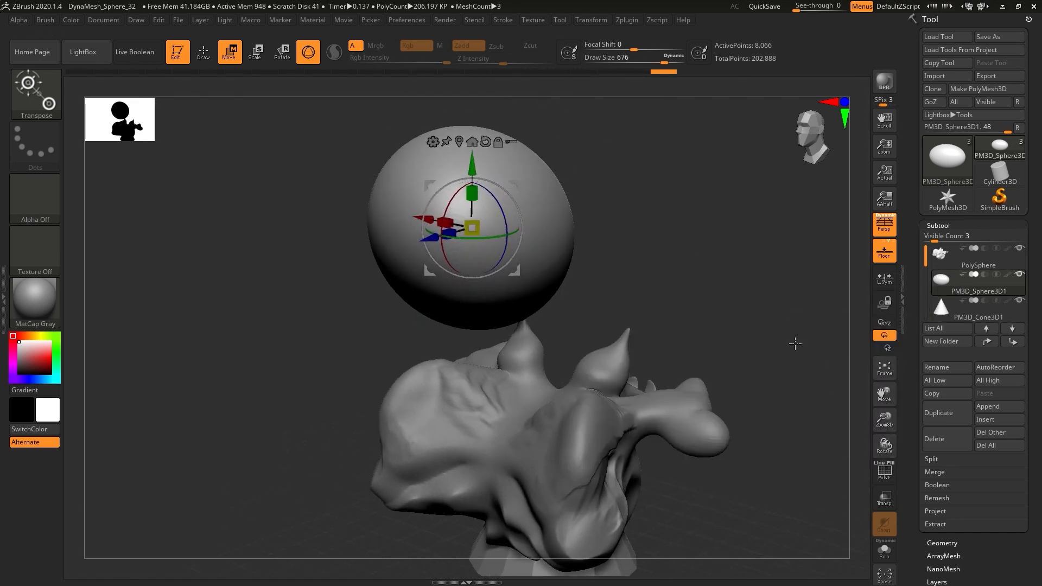
pyautogui.moveTo(604, 318)
pyautogui.keyDown('shift'); pyautogui.mouseDown(button='right')
pyautogui.moveTo(610, 303)
pyautogui.moveTo(626, 310)
pyautogui.mouseUp(button='right'); pyautogui.keyUp('shift')
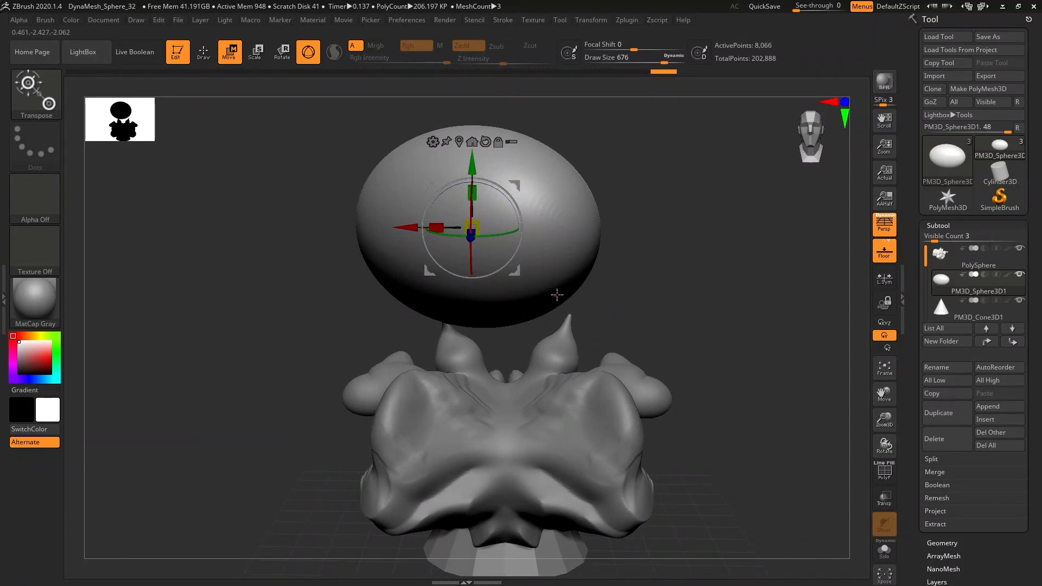
# - Return to Draw mode and delete the egg subtool PM3D_Sphere3D1
pyautogui.press('q')
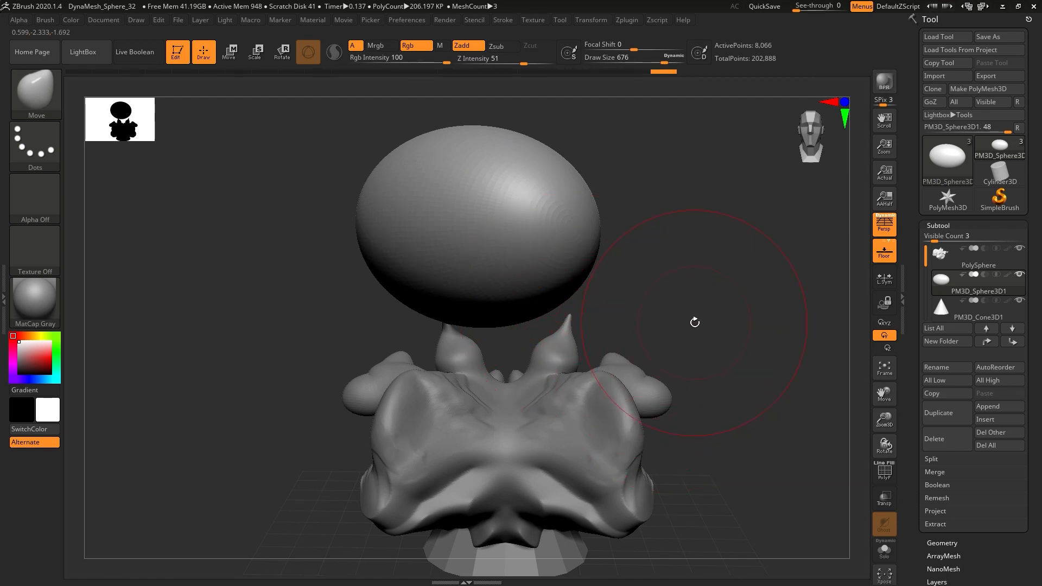
pyautogui.press('w')
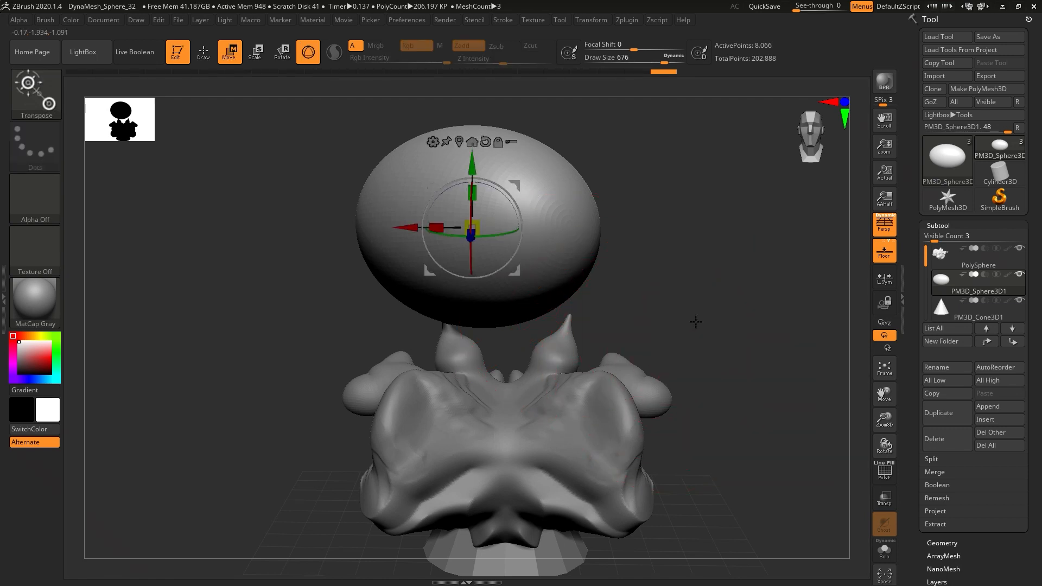
pyautogui.press('q')
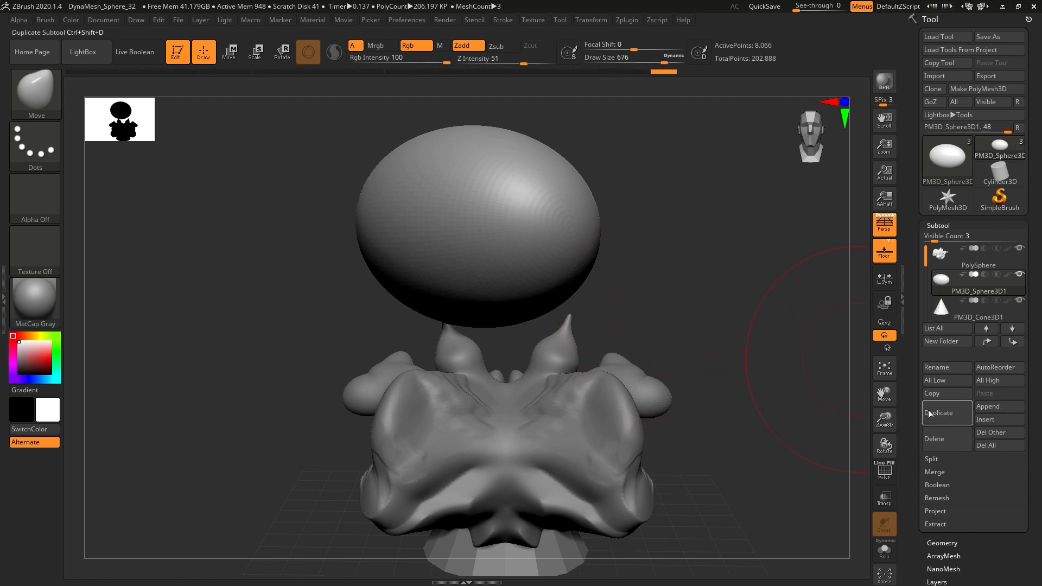
pyautogui.click(934, 432)
pyautogui.click(846, 458)
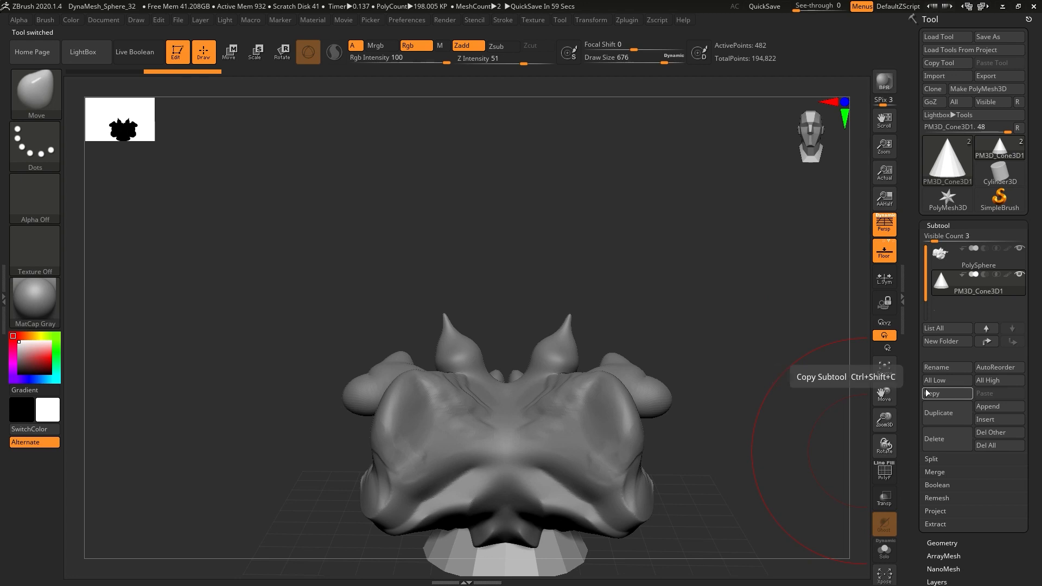
# - Append a new sphere as a subtool and make it the active subtool on the model
pyautogui.click(989, 414)
pyautogui.click(680, 354)
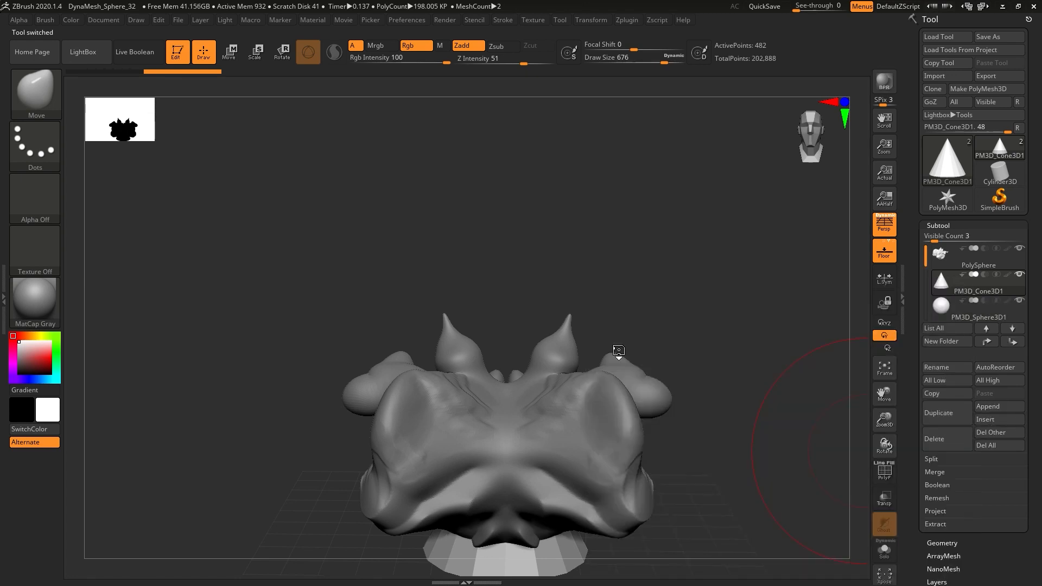
pyautogui.moveTo(678, 408); pyautogui.dragTo(642, 329)
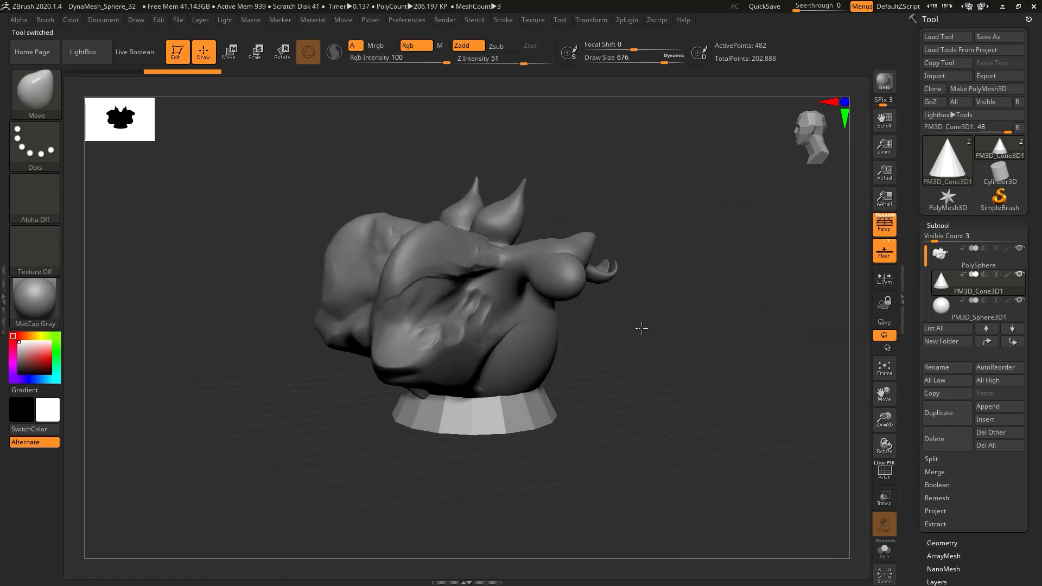
pyautogui.keyDown('alt'); pyautogui.click(515, 369); pyautogui.keyUp('alt')
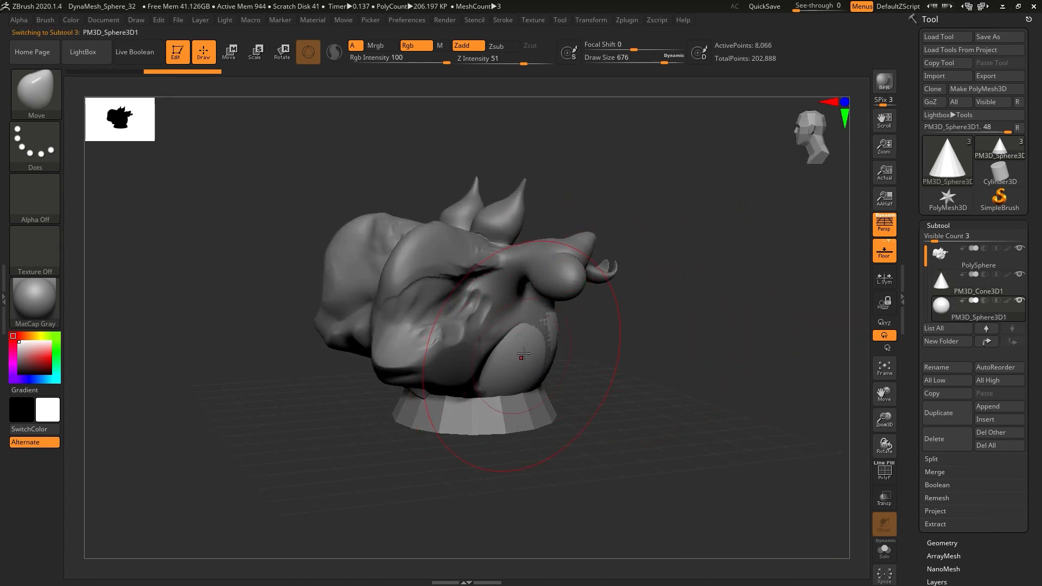
pyautogui.moveTo(582, 354)
pyautogui.mouseDown()
pyautogui.moveTo(613, 356)
pyautogui.moveTo(582, 356)
pyautogui.mouseUp()
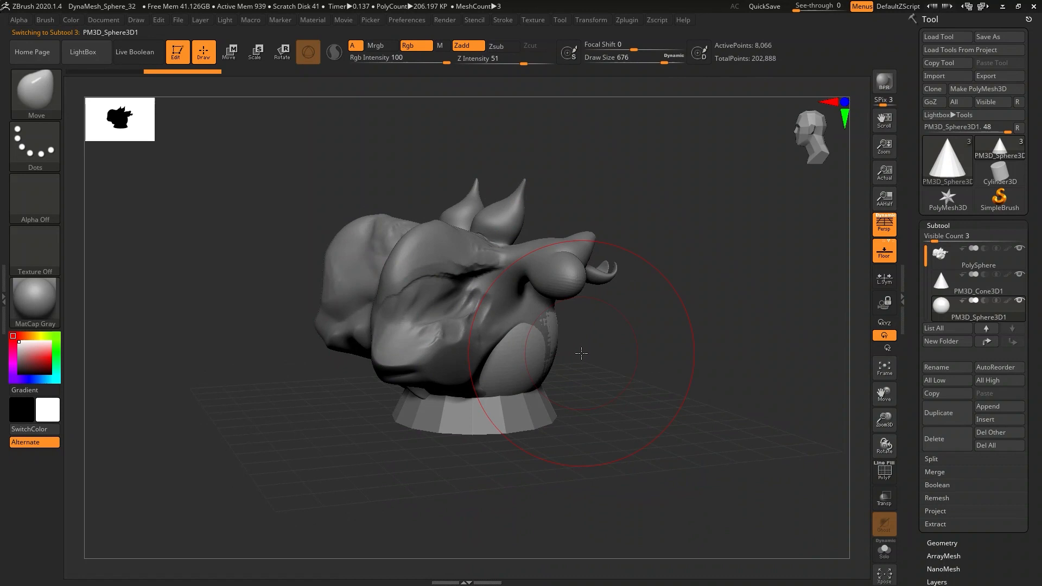
# - Scale the appended sphere down and move it out of the body to beside the head with the gizmo
pyautogui.press('w')
pyautogui.moveTo(480, 279); pyautogui.dragTo(445, 303)
pyautogui.moveTo(354, 210); pyautogui.dragTo(441, 212)
pyautogui.moveTo(526, 271); pyautogui.dragTo(453, 267)
pyautogui.moveTo(450, 209); pyautogui.dragTo(339, 227)
pyautogui.moveTo(329, 242); pyautogui.dragTo(356, 262)
pyautogui.moveTo(416, 148); pyautogui.dragTo(261, 349)
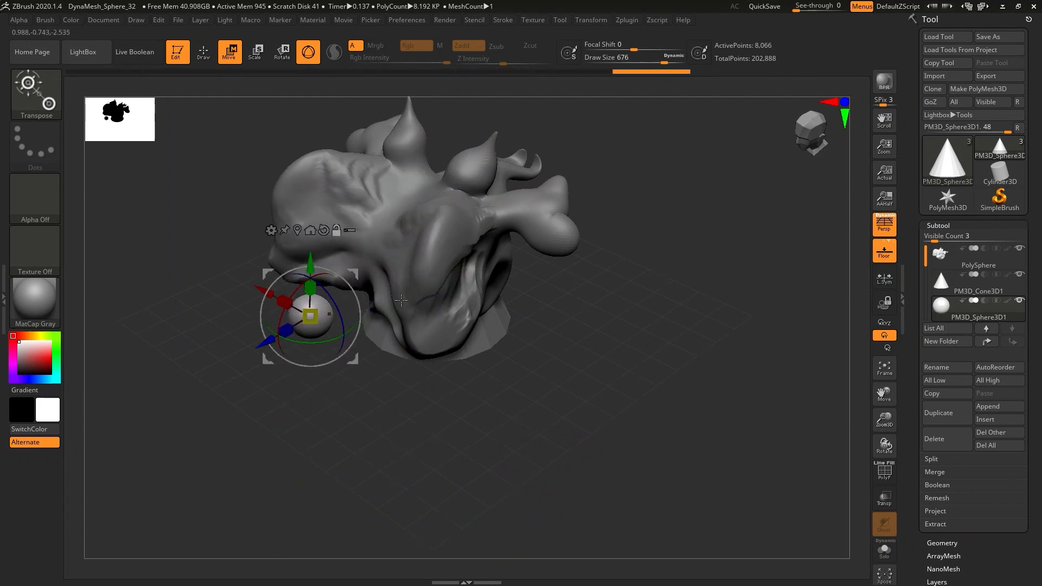
# - Select the PolySphere head and carve deep eye sockets into its sides with the Standard brush at draw size 182
pyautogui.keyDown('alt'); pyautogui.click(400, 302); pyautogui.keyUp('alt')
pyautogui.moveTo(221, 245); pyautogui.dragTo(436, 309)
pyautogui.moveTo(436, 308)
pyautogui.mouseDown(button='right')
pyautogui.moveTo(384, 278)
pyautogui.moveTo(425, 289)
pyautogui.moveTo(424, 340)
pyautogui.moveTo(383, 404)
pyautogui.moveTo(409, 314)
pyautogui.mouseUp(button='right')
pyautogui.press('q')
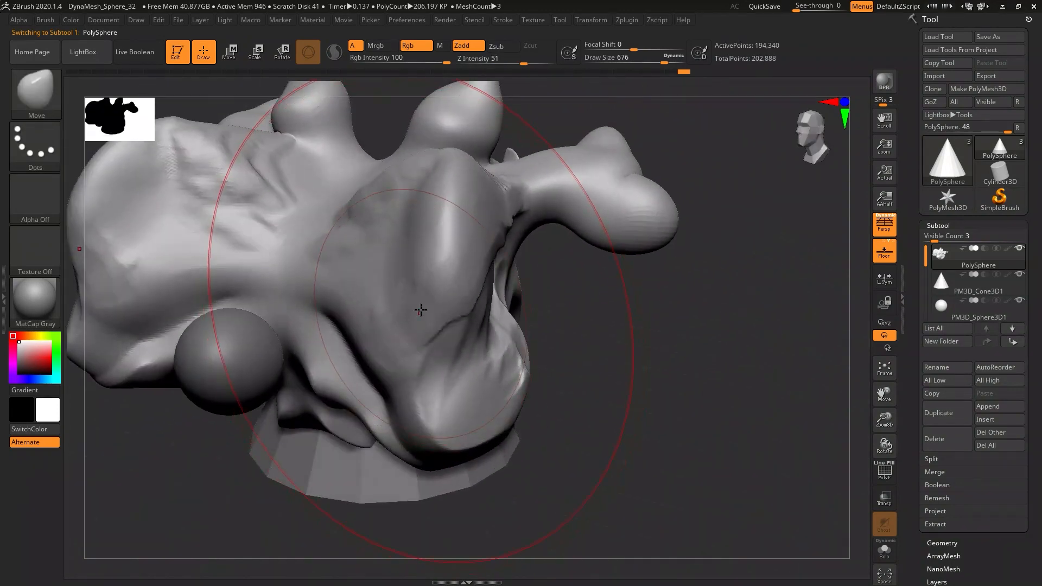
pyautogui.press('b')
pyautogui.press('s')
pyautogui.press('t')
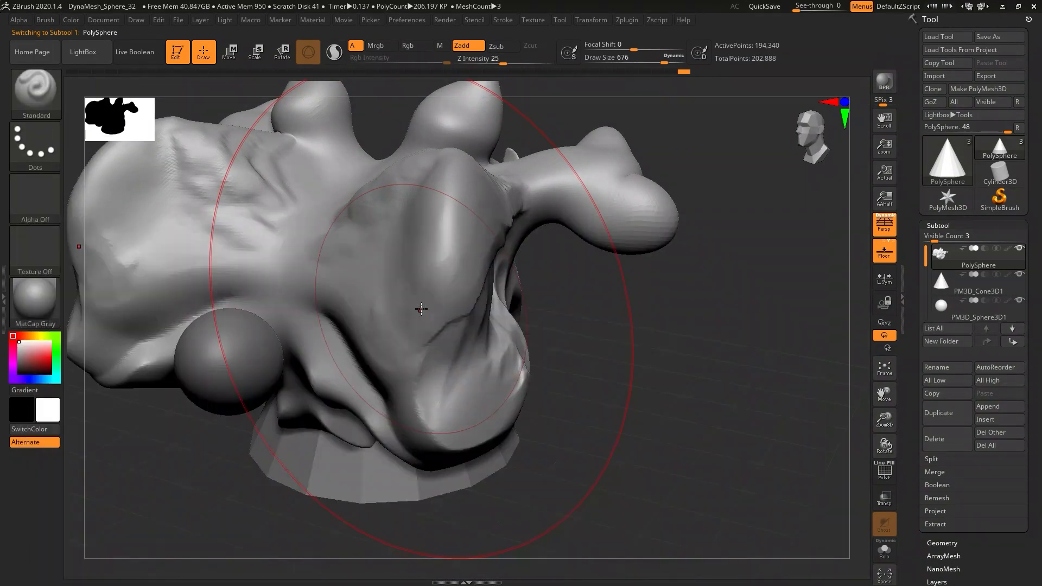
pyautogui.press('s')
pyautogui.moveTo(420, 258); pyautogui.dragTo(382, 258)
pyautogui.moveTo(474, 359)
pyautogui.mouseDown(button='right')
pyautogui.moveTo(434, 304)
pyautogui.moveTo(467, 355)
pyautogui.mouseUp(button='right')
pyautogui.moveTo(431, 361)
pyautogui.keyDown('alt'); pyautogui.mouseDown()
pyautogui.moveTo(450, 331)
pyautogui.moveTo(437, 350)
pyautogui.moveTo(407, 300)
pyautogui.mouseUp(); pyautogui.keyUp('alt')
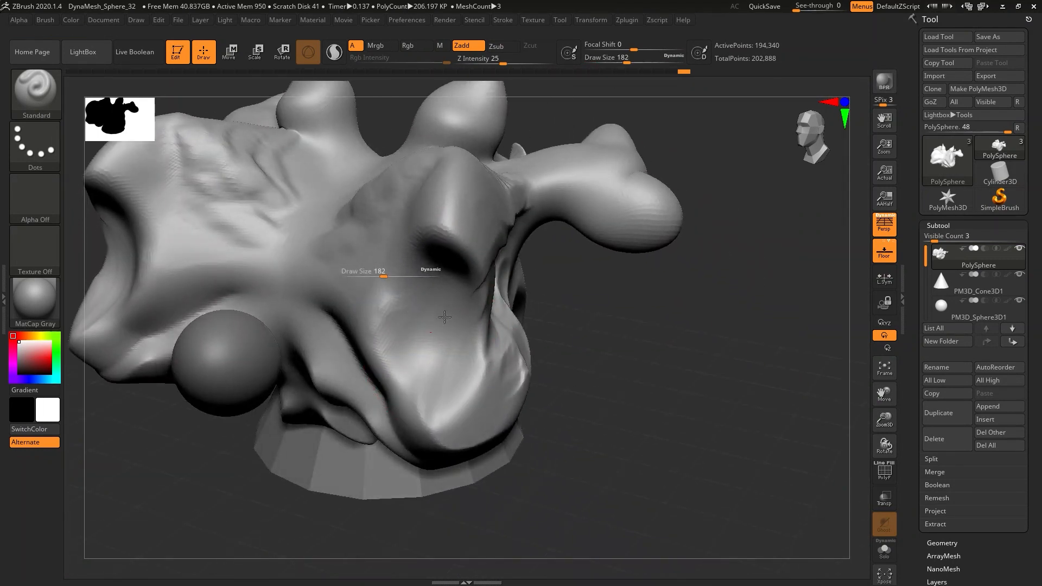
pyautogui.moveTo(416, 340)
pyautogui.mouseDown(button='right')
pyautogui.moveTo(425, 309)
pyautogui.moveTo(410, 271)
pyautogui.mouseUp(button='right')
pyautogui.moveTo(443, 296)
pyautogui.keyDown('alt'); pyautogui.mouseDown()
pyautogui.moveTo(447, 323)
pyautogui.moveTo(427, 319)
pyautogui.mouseUp(); pyautogui.keyUp('alt')
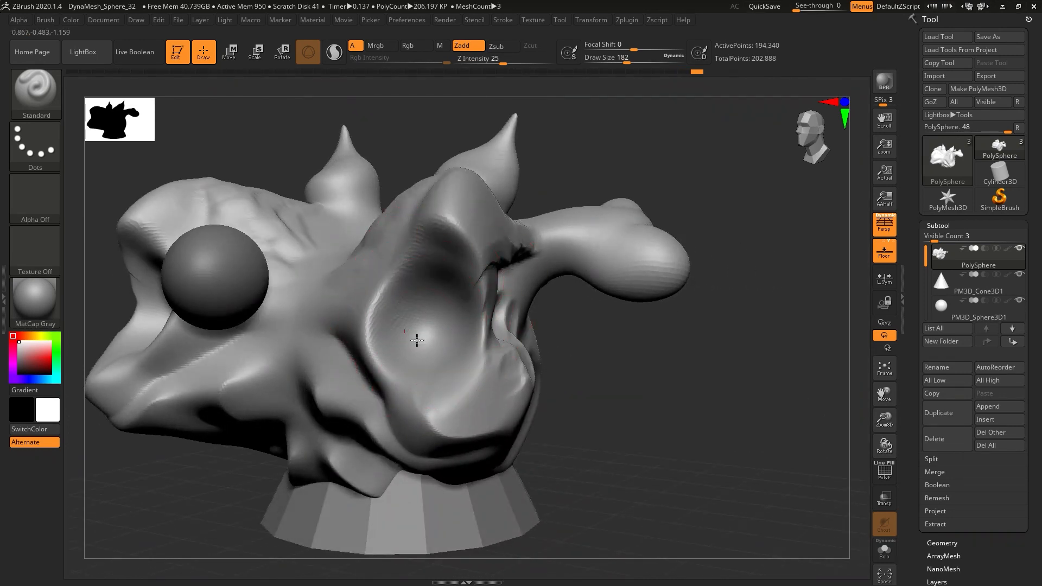
pyautogui.moveTo(421, 319)
pyautogui.mouseDown(button='right')
pyautogui.moveTo(463, 380)
pyautogui.moveTo(405, 320)
pyautogui.moveTo(444, 344)
pyautogui.moveTo(431, 258)
pyautogui.mouseUp(button='right')
# - Select the small sphere and fit it into one of the head's eye sockets with the gizmo
pyautogui.moveTo(432, 258)
pyautogui.mouseDown(button='right')
pyautogui.moveTo(375, 296)
pyautogui.moveTo(395, 304)
pyautogui.moveTo(384, 344)
pyautogui.moveTo(390, 331)
pyautogui.moveTo(372, 352)
pyautogui.moveTo(354, 351)
pyautogui.mouseUp(button='right')
pyautogui.keyDown('alt'); pyautogui.click(340, 346); pyautogui.keyUp('alt')
pyautogui.press('w')
pyautogui.moveTo(255, 346); pyautogui.dragTo(382, 341)
pyautogui.moveTo(450, 275); pyautogui.dragTo(473, 301)
pyautogui.moveTo(407, 369)
pyautogui.mouseDown()
pyautogui.moveTo(428, 369)
pyautogui.moveTo(417, 369)
pyautogui.mouseUp()
pyautogui.moveTo(417, 369); pyautogui.dragTo(518, 365, button='right')
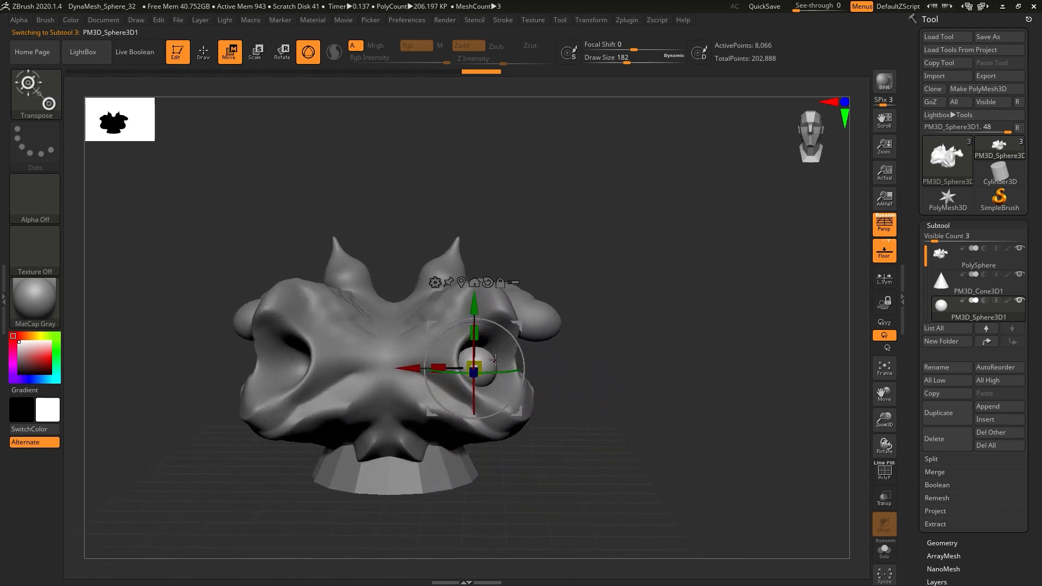
pyautogui.moveTo(474, 369); pyautogui.dragTo(495, 357)
pyautogui.hotkey('ctrl', 'z')
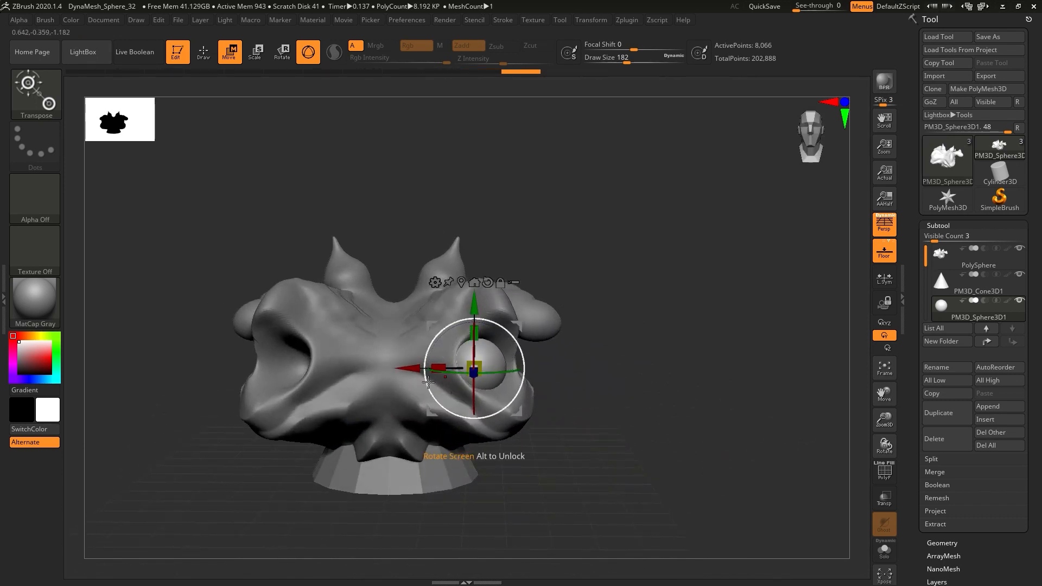
pyautogui.moveTo(484, 307); pyautogui.dragTo(484, 301)
pyautogui.moveTo(581, 371); pyautogui.dragTo(563, 394)
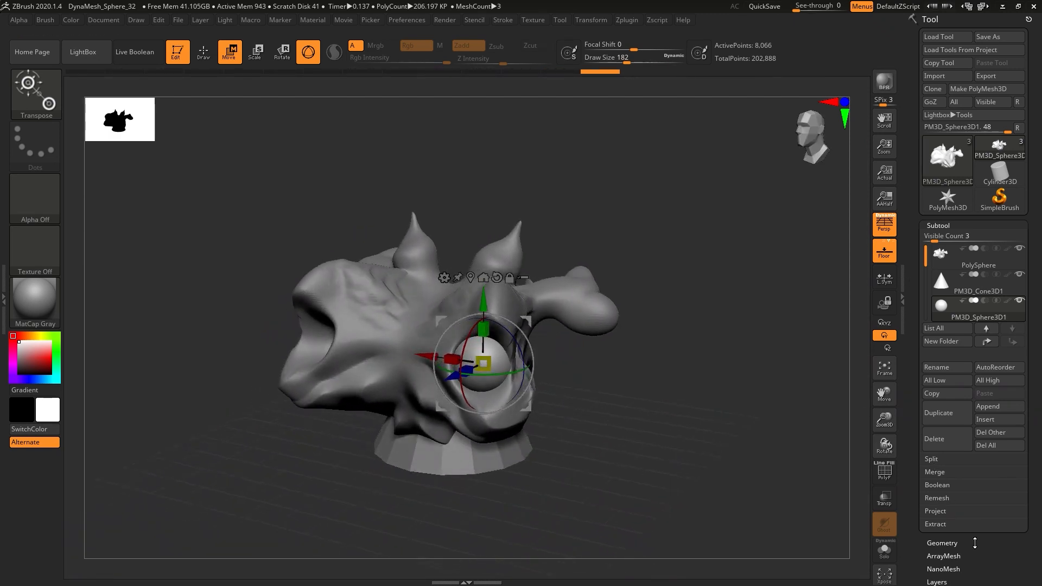
# - Try Mirror And Weld on the eye sphere across the X axis, check both sides of the head, and undo it
pyautogui.scroll(-5, 996, 463)
pyautogui.click(951, 339)
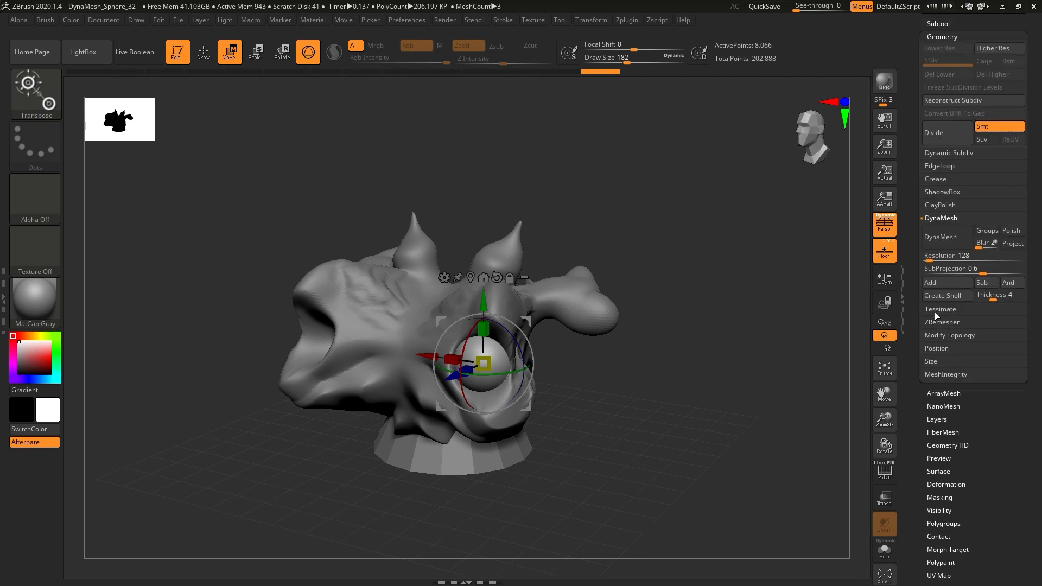
pyautogui.click(946, 335)
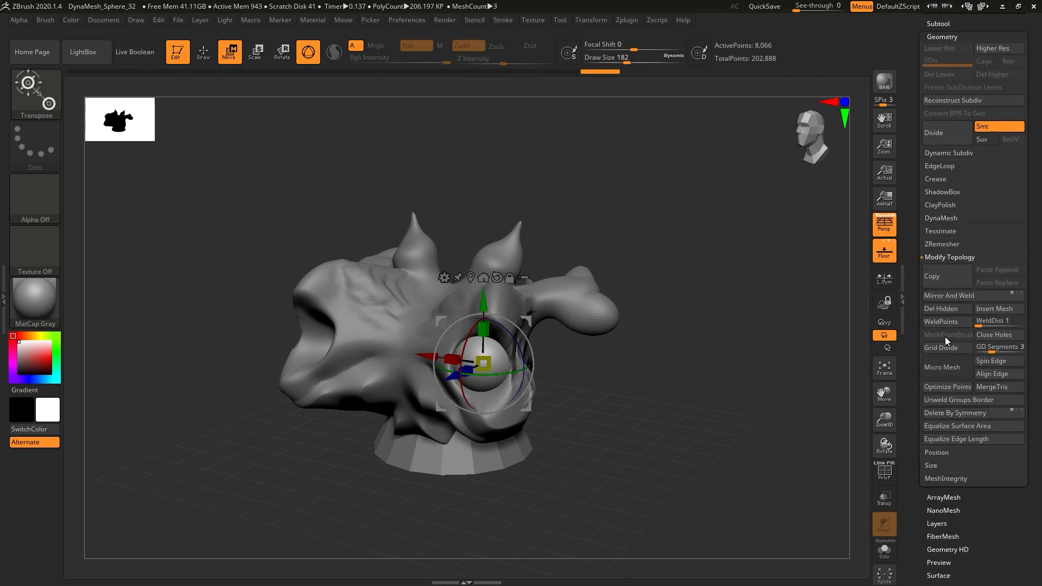
pyautogui.click(953, 294)
pyautogui.keyDown('shift'); pyautogui.moveTo(386, 380); pyautogui.dragTo(426, 405, button='right'); pyautogui.keyUp('shift')
pyautogui.moveTo(512, 418); pyautogui.dragTo(481, 387, button='right')
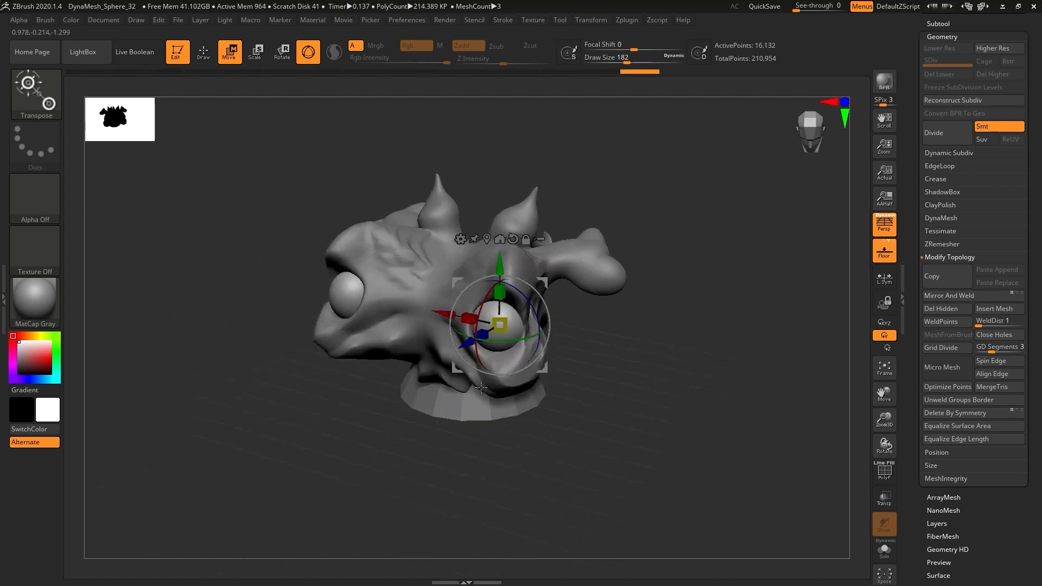
pyautogui.hotkey('ctrl', 'z')
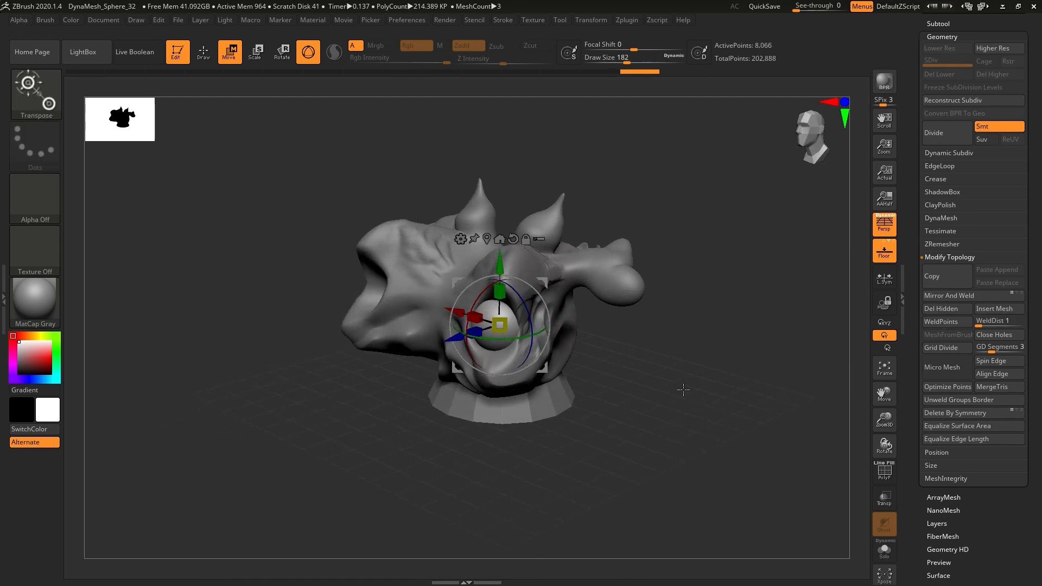
# - Try Mirror And Weld on the eye sphere with the Z axis instead of X
pyautogui.click(1023, 296)
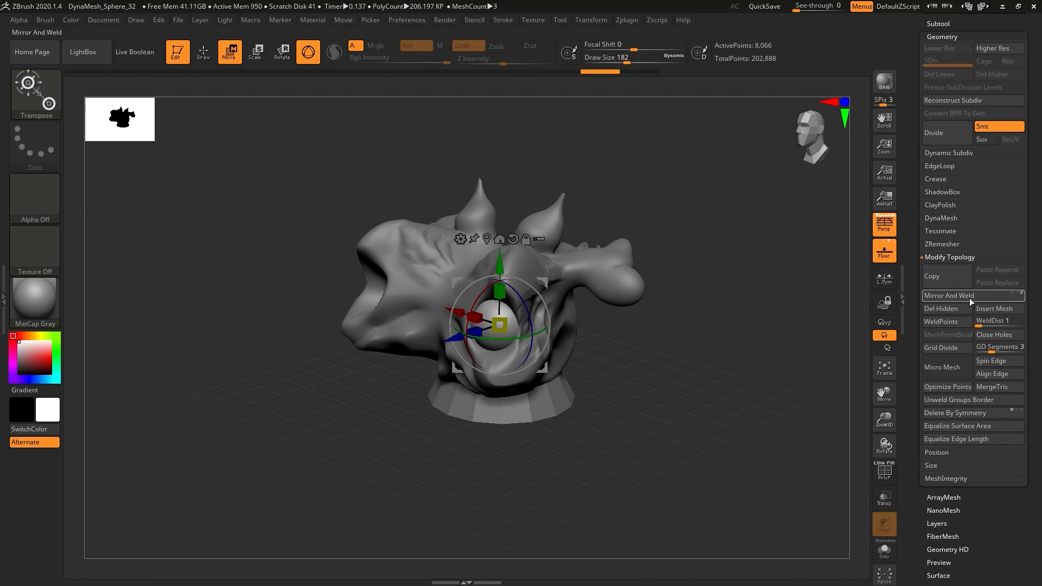
pyautogui.moveTo(680, 376); pyautogui.dragTo(679, 361)
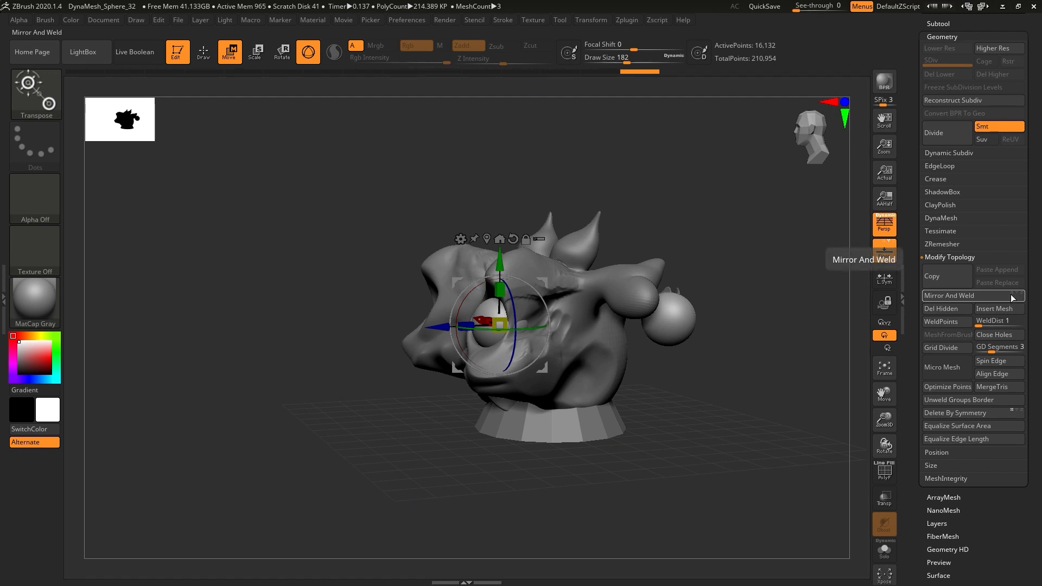
pyautogui.moveTo(675, 365); pyautogui.dragTo(698, 390)
# - Mirror and weld the eye sphere across the X axis to give the head a second eye
pyautogui.click(949, 295)
pyautogui.moveTo(600, 360)
pyautogui.mouseDown()
pyautogui.moveTo(514, 359)
pyautogui.moveTo(634, 363)
pyautogui.moveTo(637, 384)
pyautogui.mouseUp()
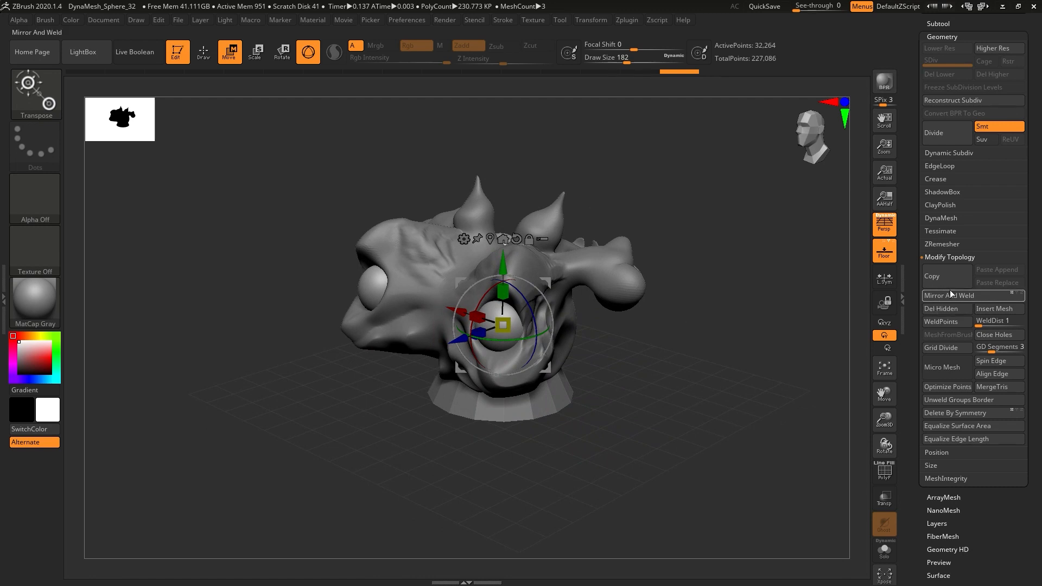
pyautogui.moveTo(812, 325); pyautogui.dragTo(733, 336)
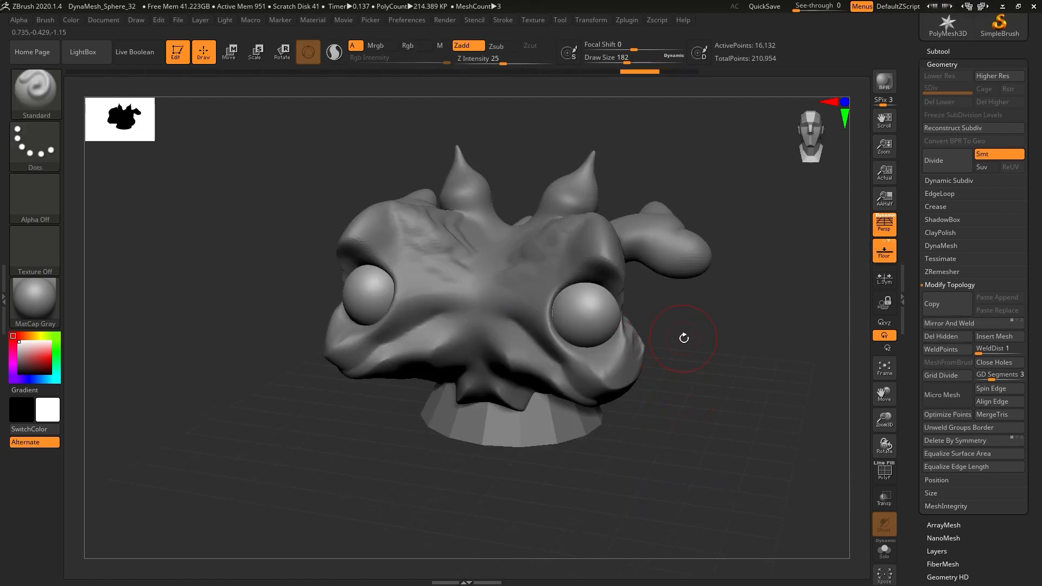
# - Try moving the mirrored eyes sideways with the gizmo and undo the move
pyautogui.press('w')
pyautogui.moveTo(736, 334)
pyautogui.mouseDown()
pyautogui.moveTo(724, 342)
pyautogui.moveTo(760, 351)
pyautogui.mouseUp()
pyautogui.moveTo(526, 314); pyautogui.dragTo(487, 320)
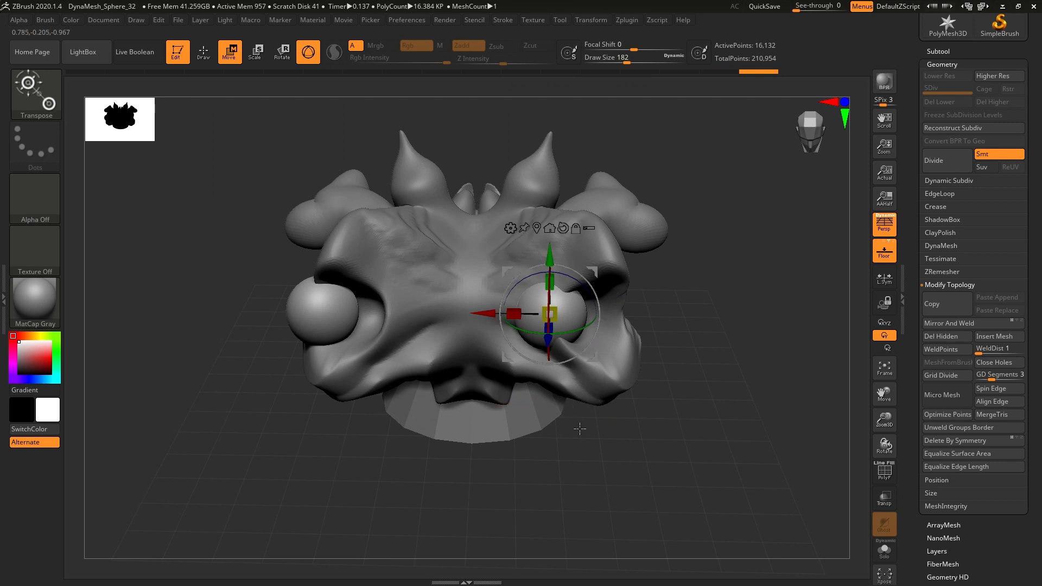
pyautogui.hotkey('ctrl', 'z')
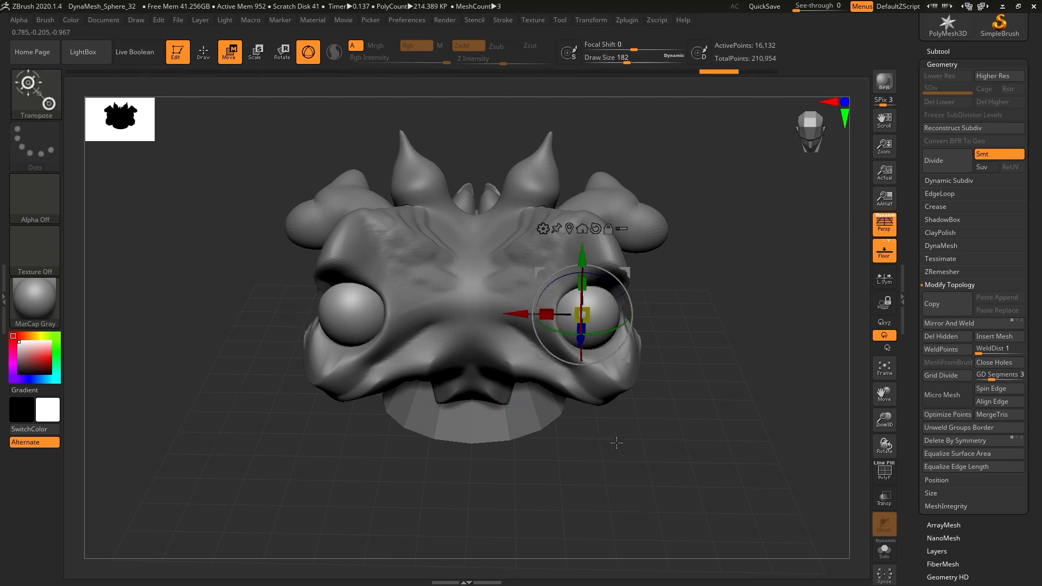
# - Adjust the sideways position of both eyes symmetrically with the gizmo and return to Draw mode
pyautogui.click(376, 319)
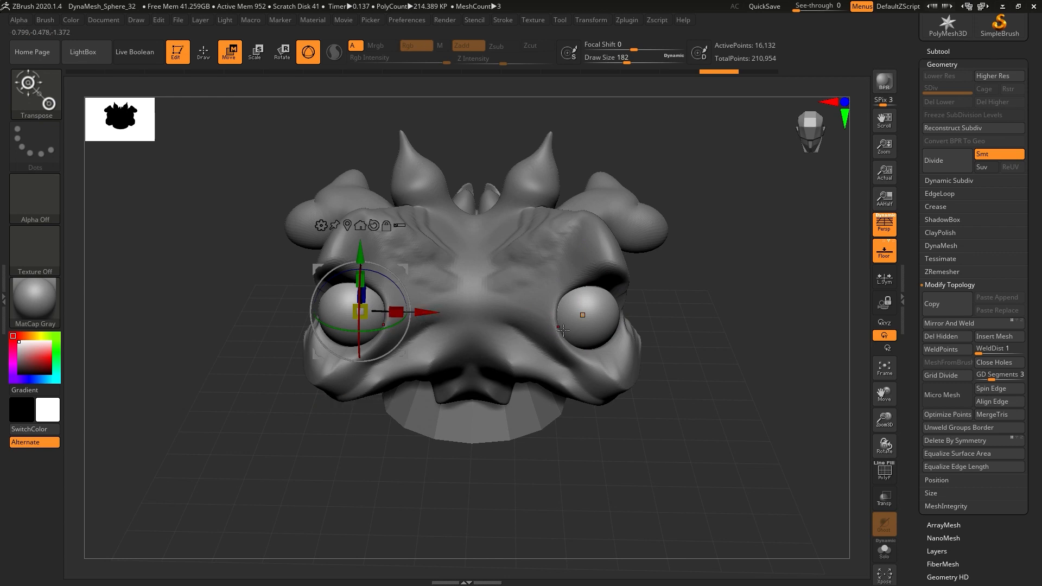
pyautogui.click(587, 329)
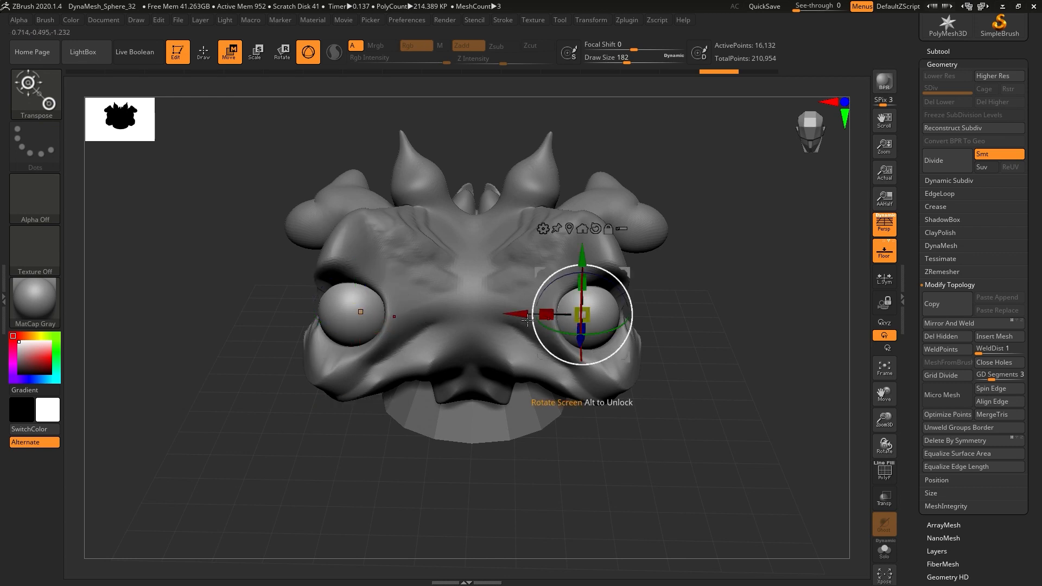
pyautogui.moveTo(519, 316)
pyautogui.mouseDown()
pyautogui.moveTo(505, 315)
pyautogui.moveTo(520, 315)
pyautogui.mouseUp()
pyautogui.moveTo(562, 428); pyautogui.dragTo(523, 430)
pyautogui.moveTo(506, 316); pyautogui.dragTo(514, 315)
pyautogui.moveTo(502, 365); pyautogui.dragTo(565, 363)
pyautogui.press('q')
pyautogui.moveTo(712, 388)
pyautogui.mouseDown()
pyautogui.moveTo(670, 391)
pyautogui.moveTo(683, 385)
pyautogui.mouseUp()
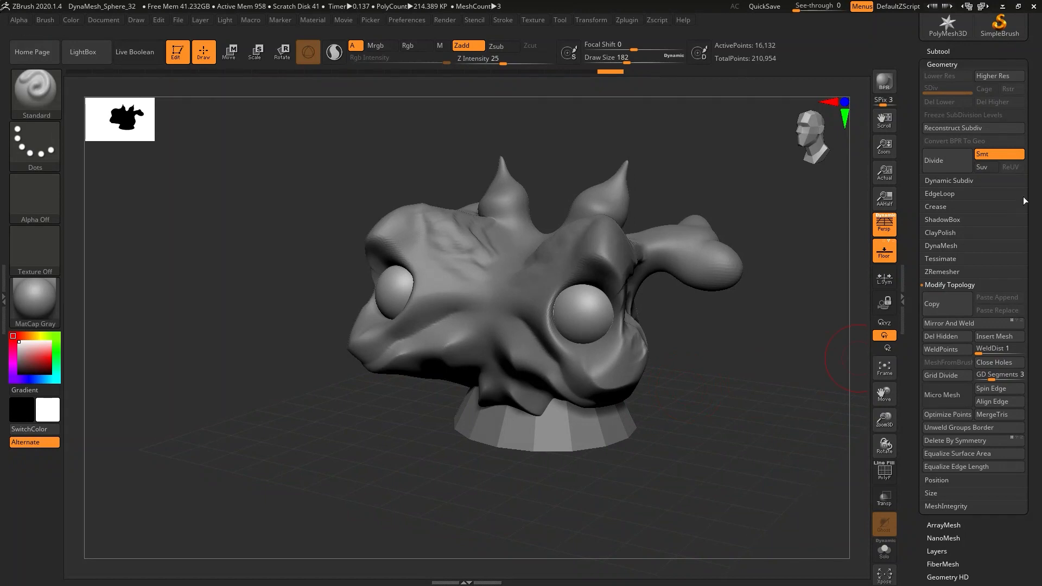
# - Merge the PolySphere head subtool down with the cone and the eye spheres into a single subtool
pyautogui.moveTo(1035, 190); pyautogui.dragTo(1032, 364)
pyautogui.click(951, 221)
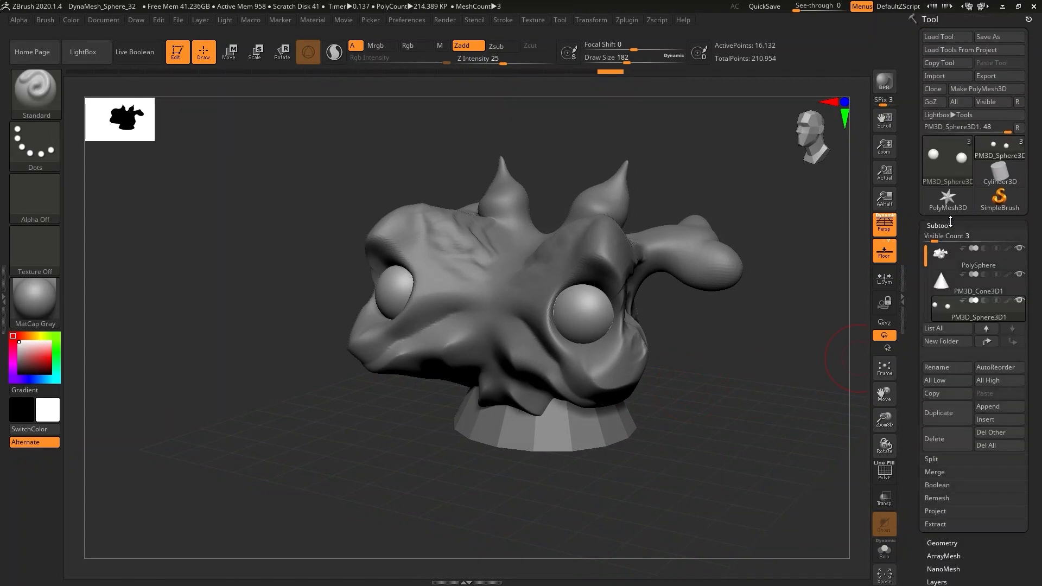
pyautogui.moveTo(962, 262)
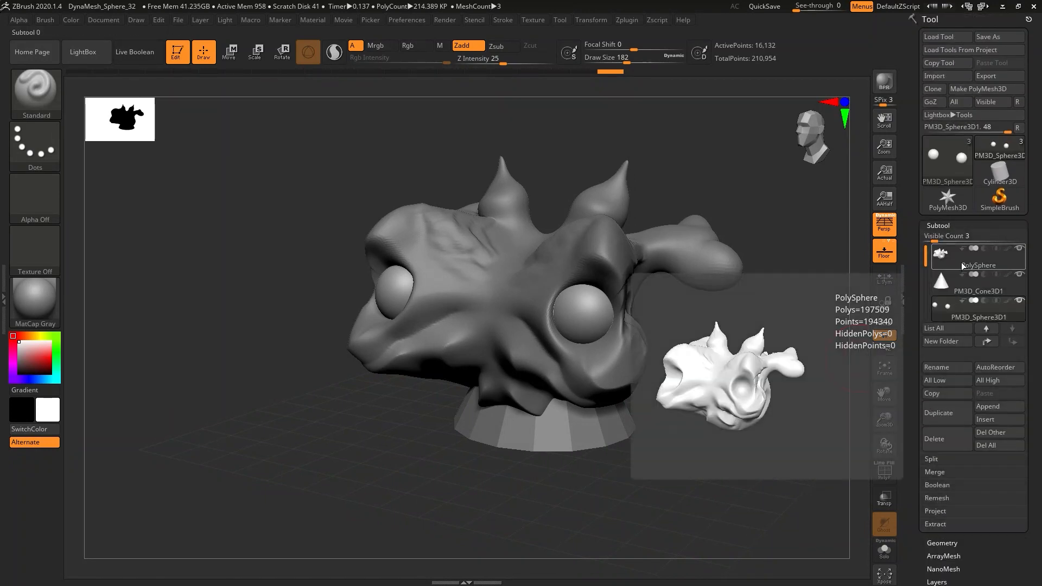
pyautogui.click(962, 262)
pyautogui.moveTo(950, 298)
pyautogui.moveTo(952, 264)
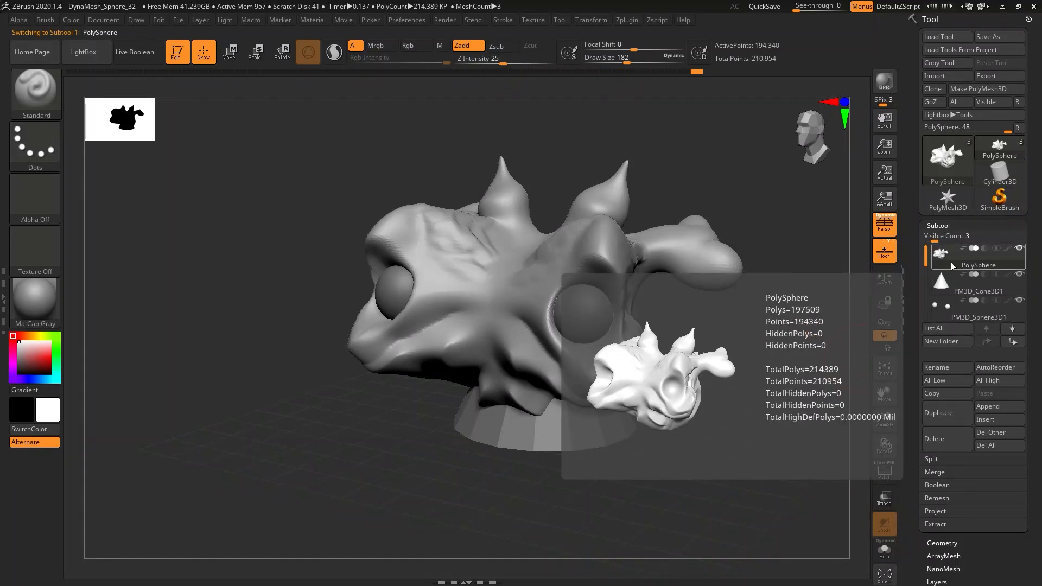
pyautogui.click(935, 472)
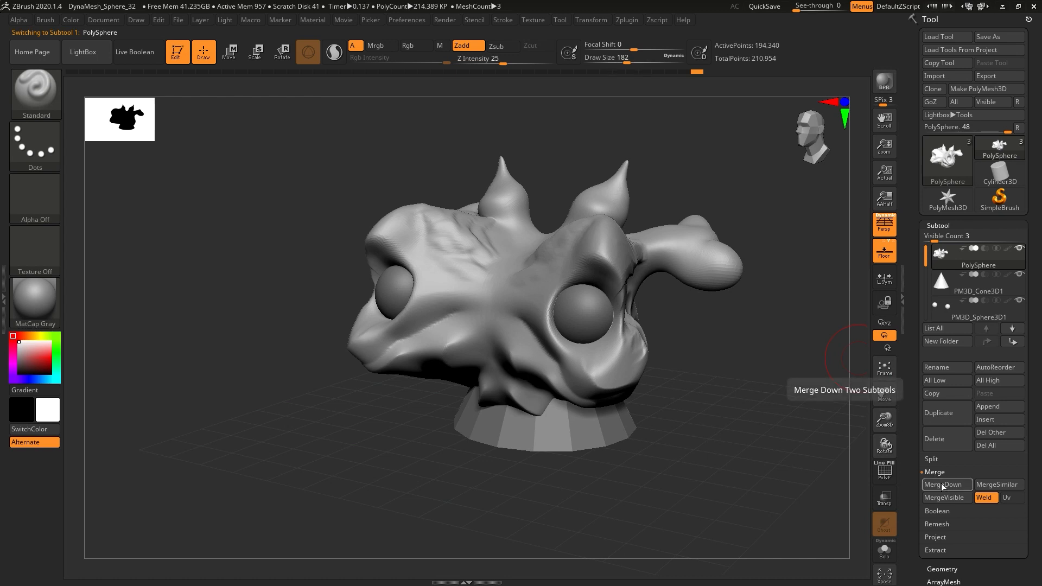
pyautogui.click(943, 486)
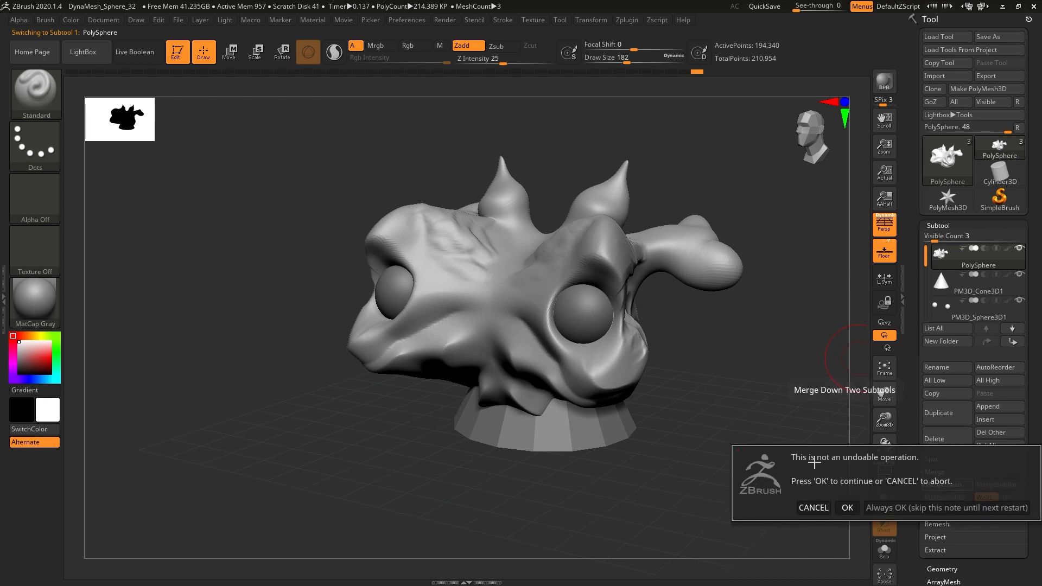
pyautogui.click(889, 508)
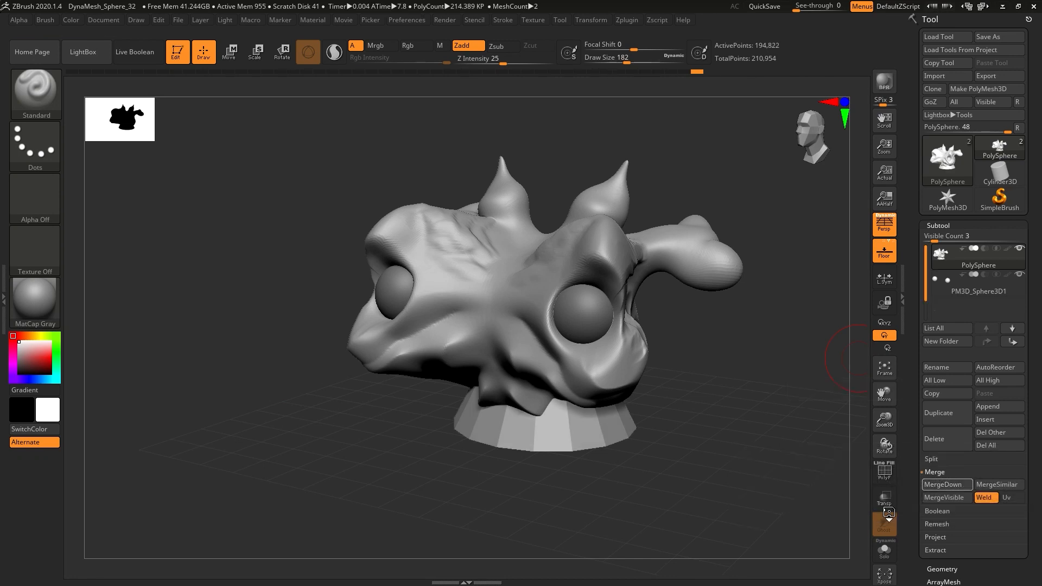
pyautogui.click(937, 485)
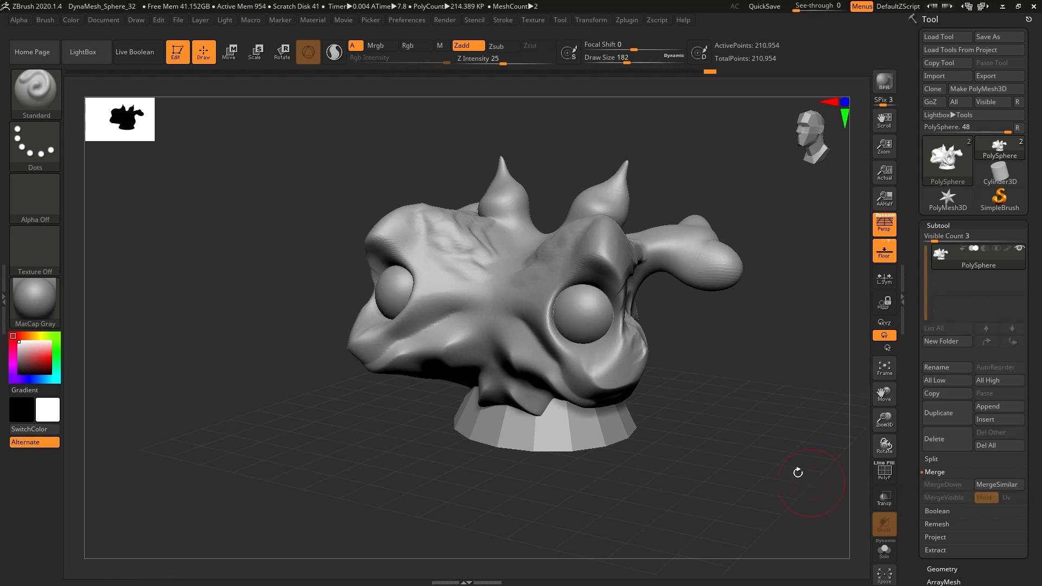
# - Display the polyframe on the merged mesh and inspect the polygroups of the head, eyes and cone
pyautogui.moveTo(740, 384); pyautogui.dragTo(548, 372)
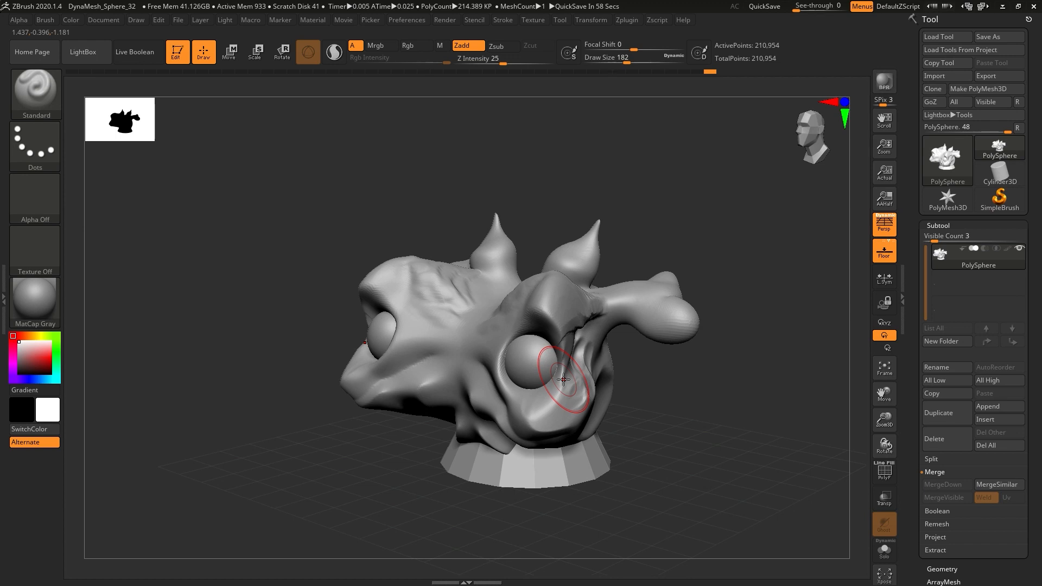
pyautogui.hotkey('shift', 'f')
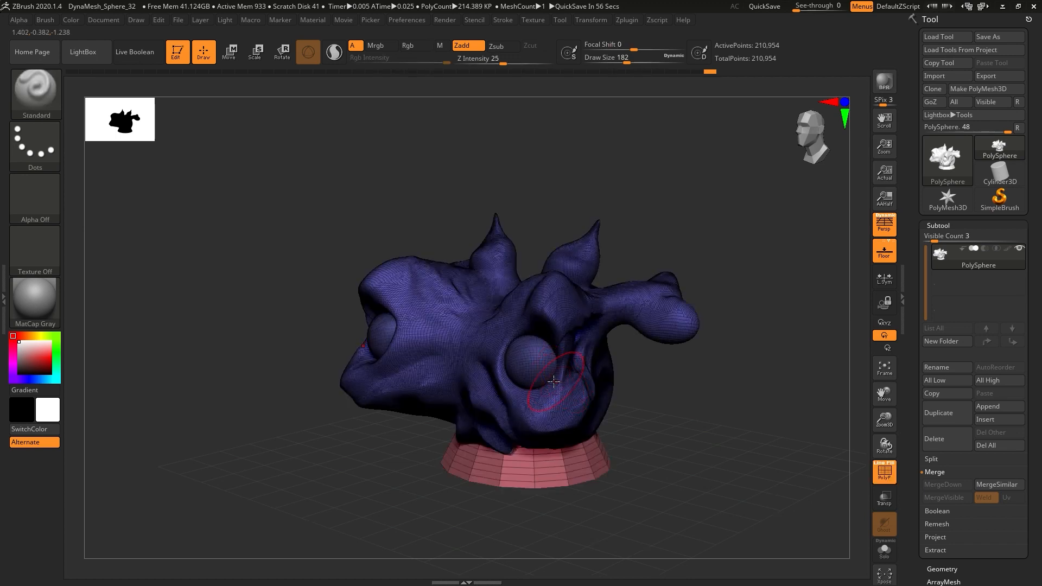
pyautogui.press('f')
pyautogui.moveTo(552, 405)
pyautogui.mouseDown(button='right')
pyautogui.moveTo(567, 415)
pyautogui.moveTo(530, 391)
pyautogui.moveTo(536, 364)
pyautogui.mouseUp(button='right')
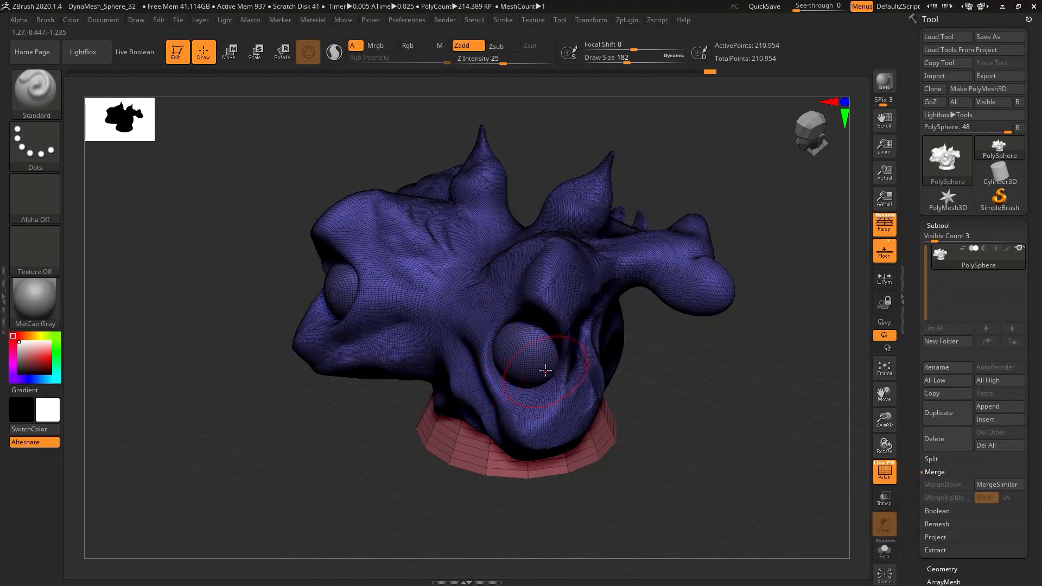
pyautogui.moveTo(544, 328); pyautogui.dragTo(497, 405, button='right')
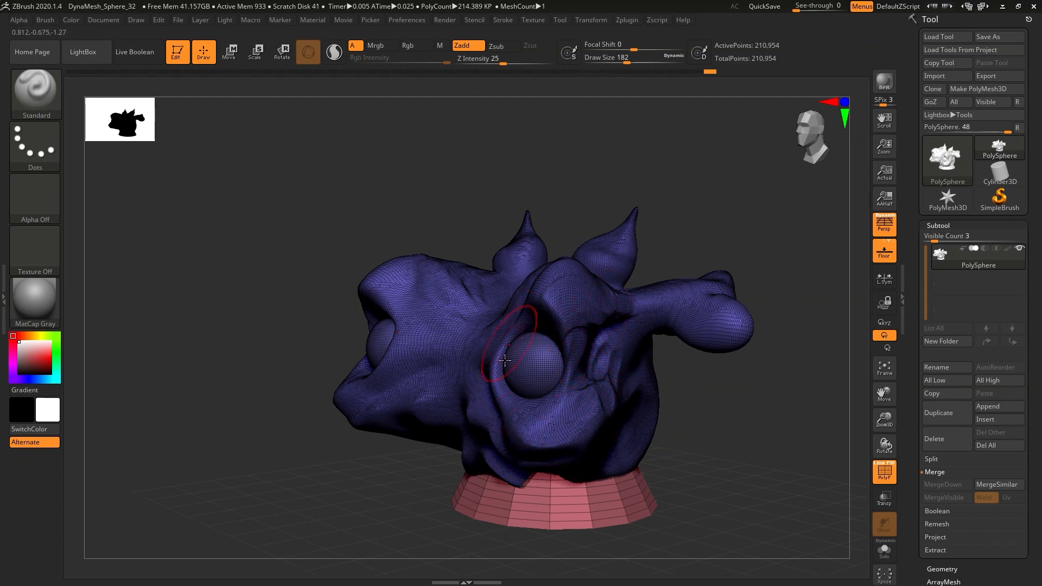
pyautogui.moveTo(603, 407)
pyautogui.mouseDown(button='right')
pyautogui.moveTo(625, 402)
pyautogui.moveTo(611, 406)
pyautogui.mouseUp(button='right')
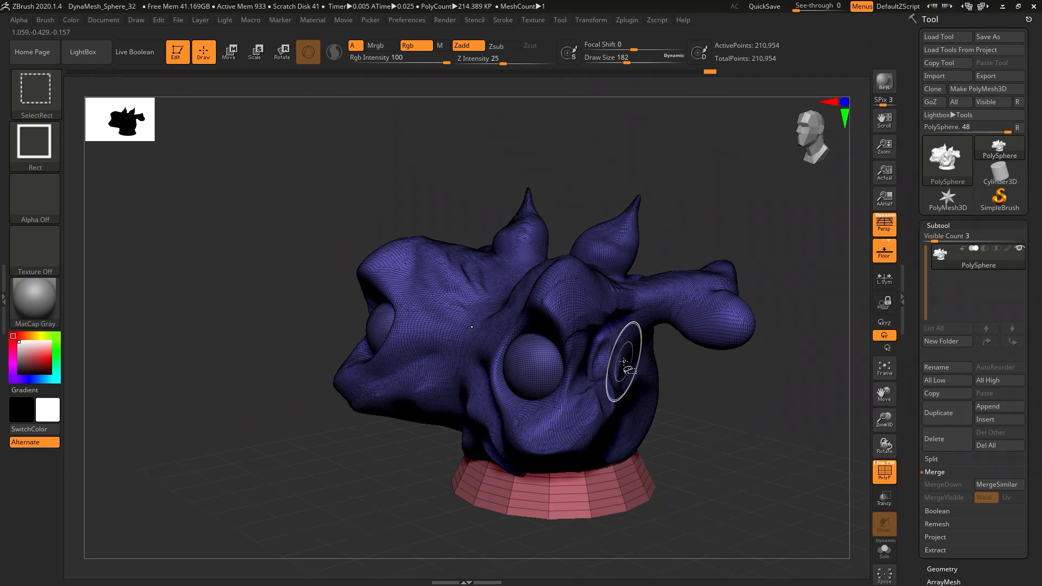
# - Isolate the head polygroup and invert the visibility to show only the eyes and cone
pyautogui.keyDown('ctrl'); pyautogui.keyDown('shift'); pyautogui.click(624, 361); pyautogui.keyUp('shift'); pyautogui.keyUp('ctrl')
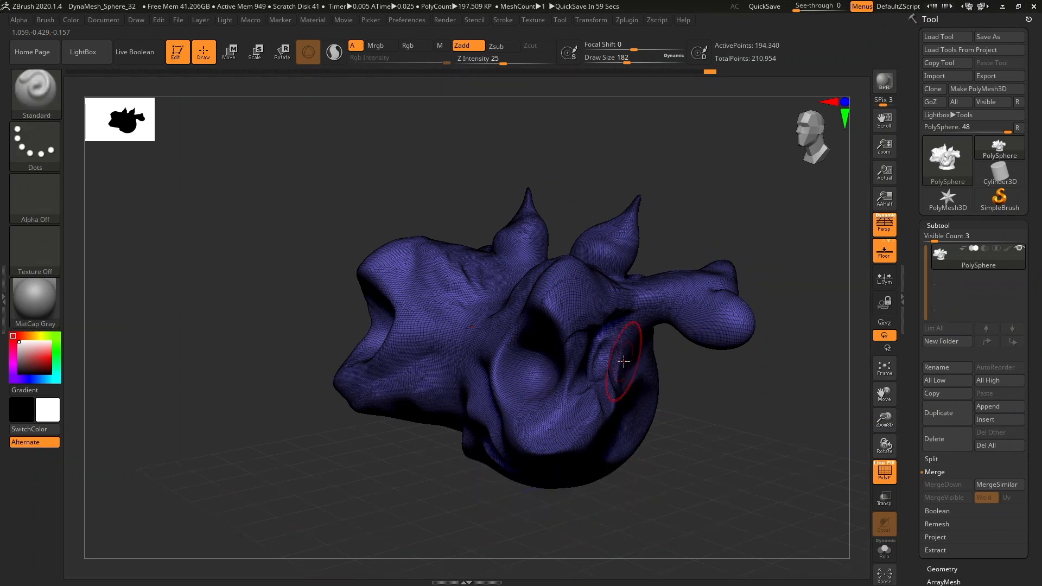
pyautogui.press('ctrl')
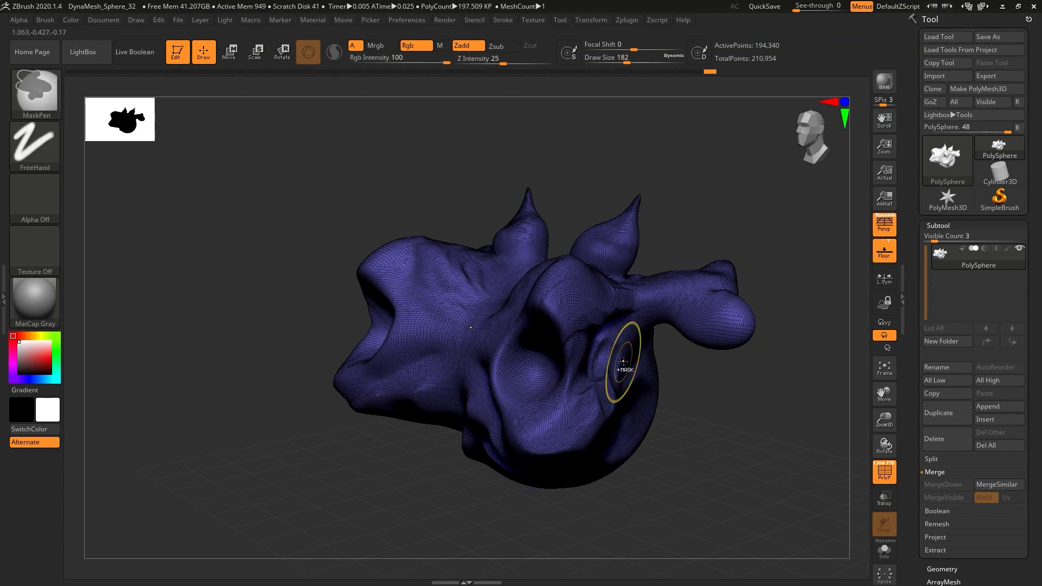
pyautogui.hotkey('ctrl', 'shift')
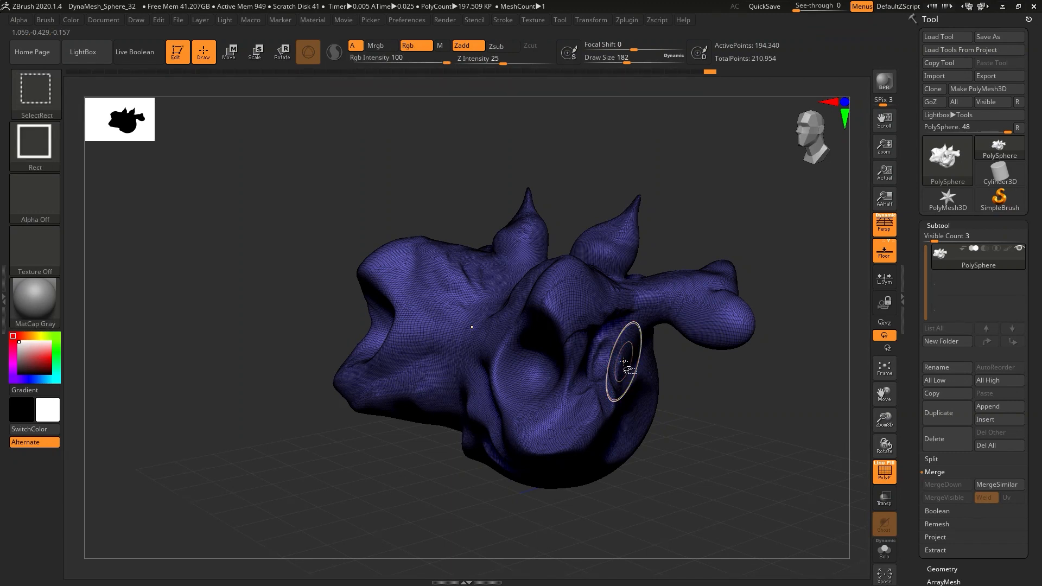
pyautogui.keyDown('ctrl'); pyautogui.keyDown('shift'); pyautogui.click(624, 361); pyautogui.keyUp('shift'); pyautogui.keyUp('ctrl')
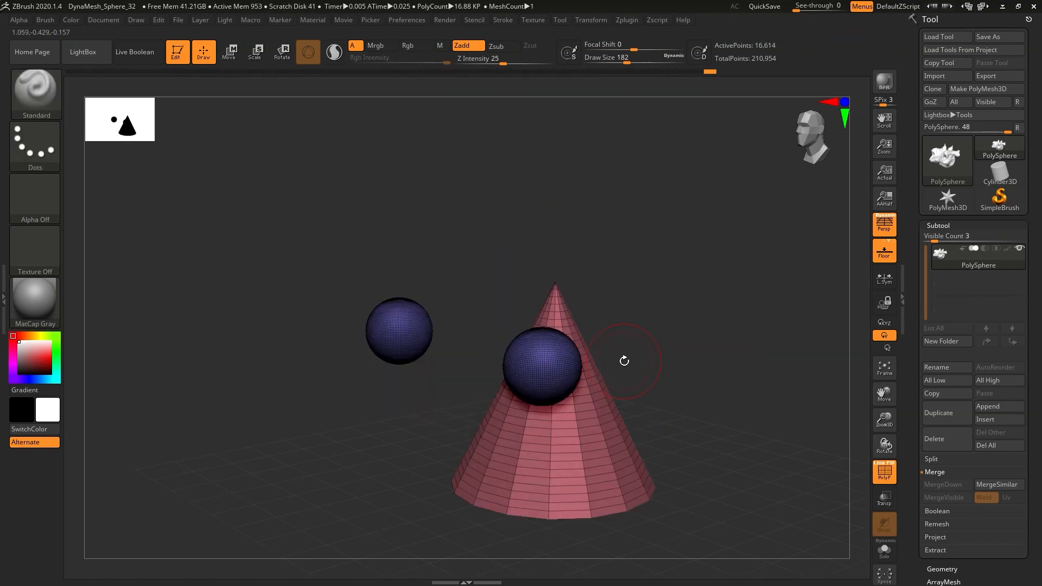
# - Hide the polygroup of the eye spheres to leave only the cone and restore the whole mesh's visibility
pyautogui.keyDown('alt'); pyautogui.moveTo(633, 350); pyautogui.dragTo(605, 322); pyautogui.keyUp('alt')
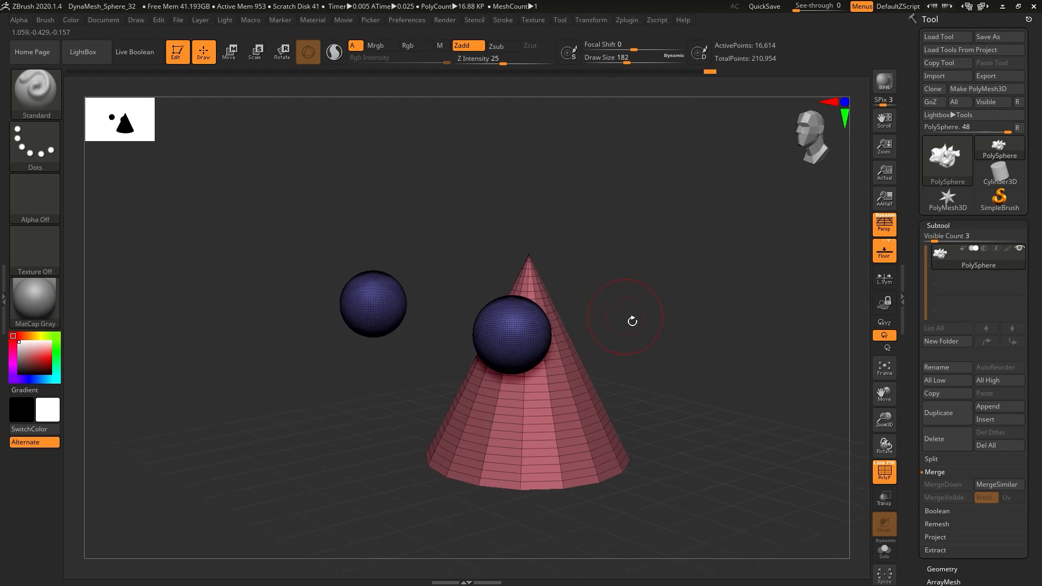
pyautogui.hotkey('ctrl', 'shift')
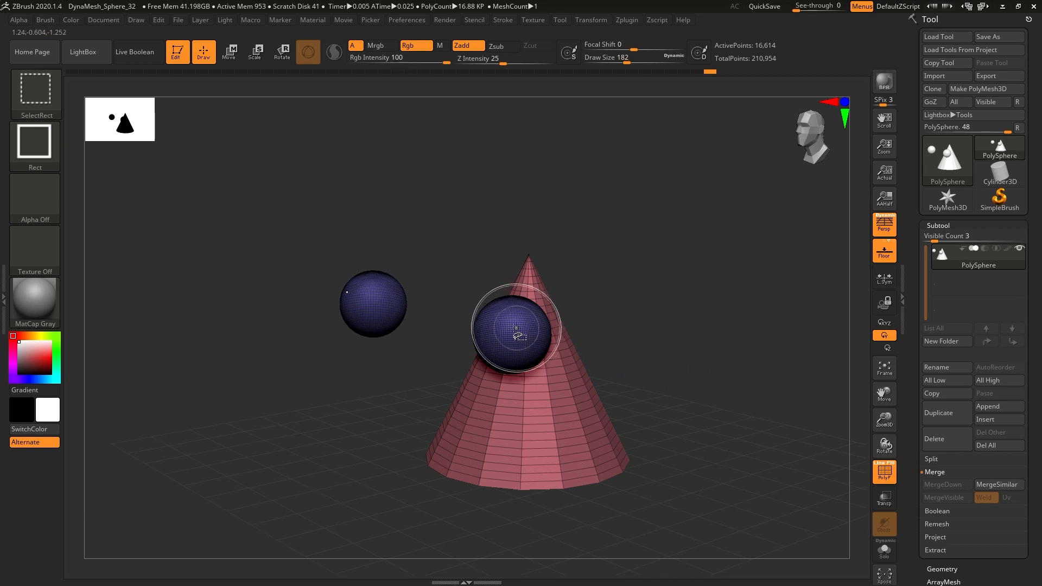
pyautogui.keyDown('ctrl'); pyautogui.keyDown('alt'); pyautogui.keyDown('shift'); pyautogui.click(378, 299); pyautogui.keyUp('shift'); pyautogui.keyUp('alt'); pyautogui.keyUp('ctrl')
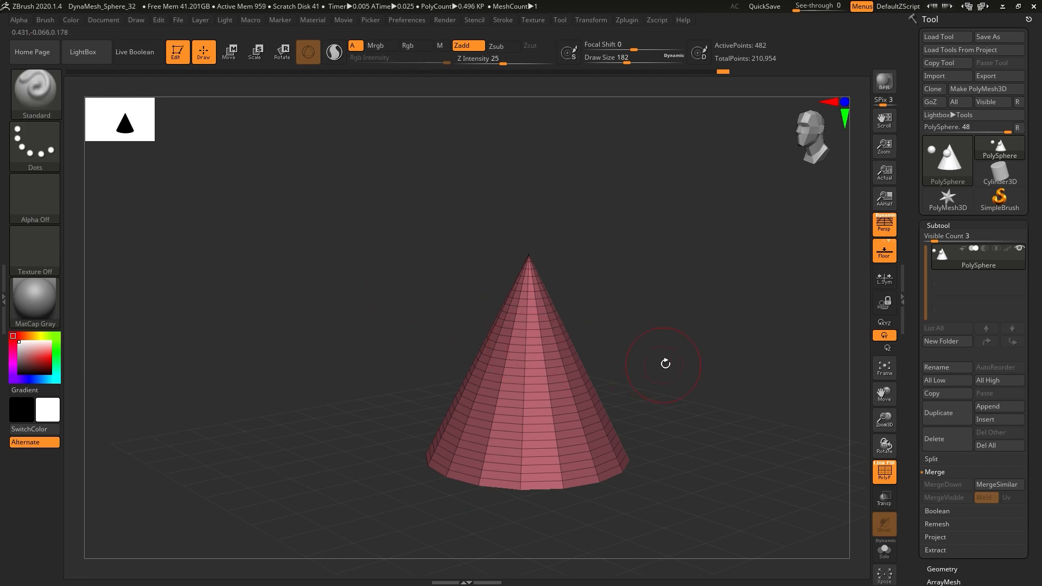
pyautogui.keyDown('ctrl'); pyautogui.keyDown('shift'); pyautogui.click(738, 347); pyautogui.keyUp('shift'); pyautogui.keyUp('ctrl')
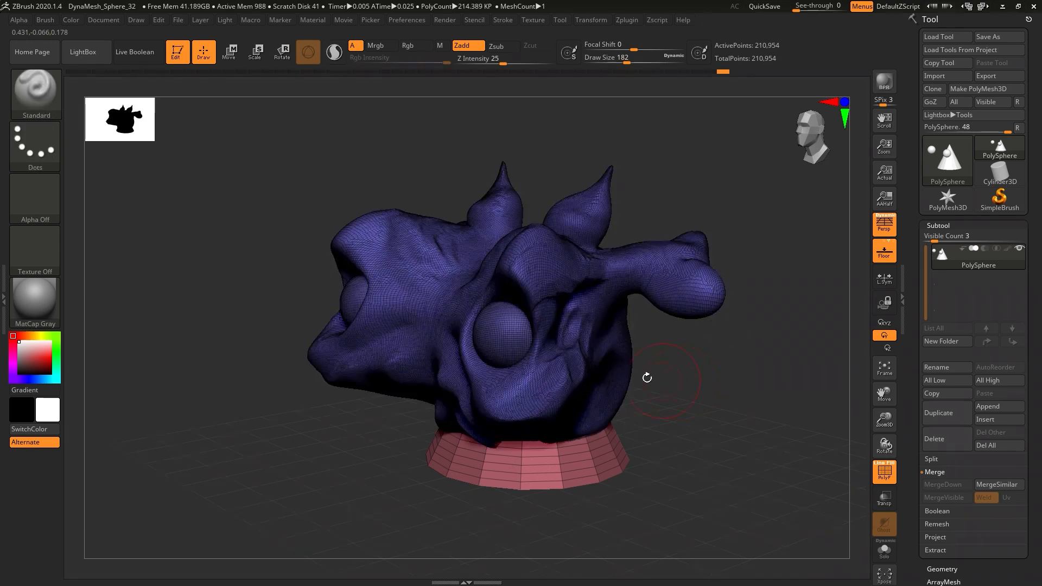
# - Isolate the eye spheres, invert the visibility to show the head and cone, and unhide the whole mesh
pyautogui.keyDown('ctrl'); pyautogui.keyDown('shift'); pyautogui.click(508, 334); pyautogui.keyUp('shift'); pyautogui.keyUp('ctrl')
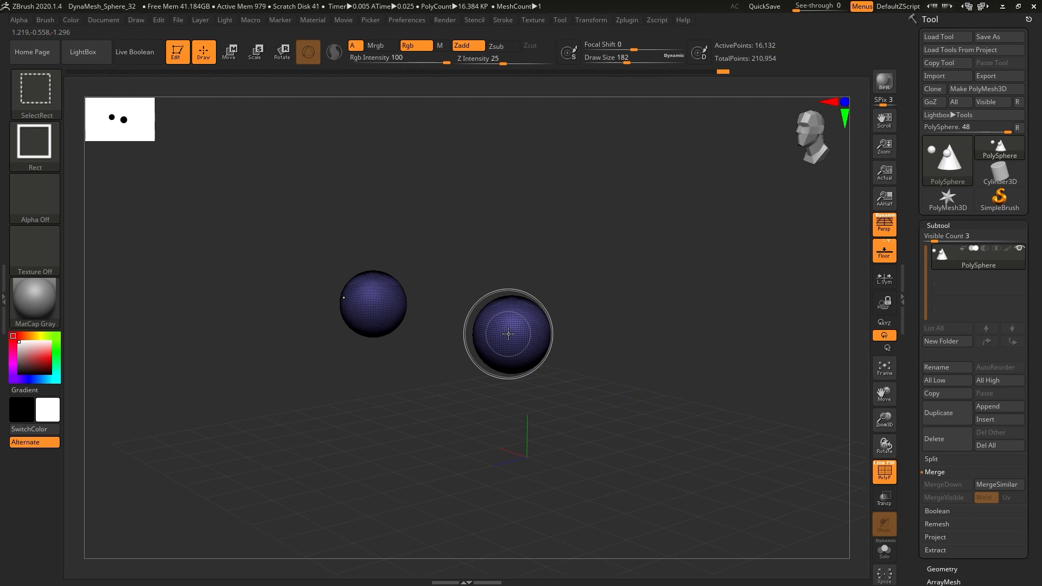
pyautogui.keyDown('ctrl'); pyautogui.keyDown('shift'); pyautogui.click(509, 334); pyautogui.keyUp('shift'); pyautogui.keyUp('ctrl')
pyautogui.moveTo(509, 333)
pyautogui.mouseDown(button='right')
pyautogui.moveTo(520, 342)
pyautogui.moveTo(516, 330)
pyautogui.mouseUp(button='right')
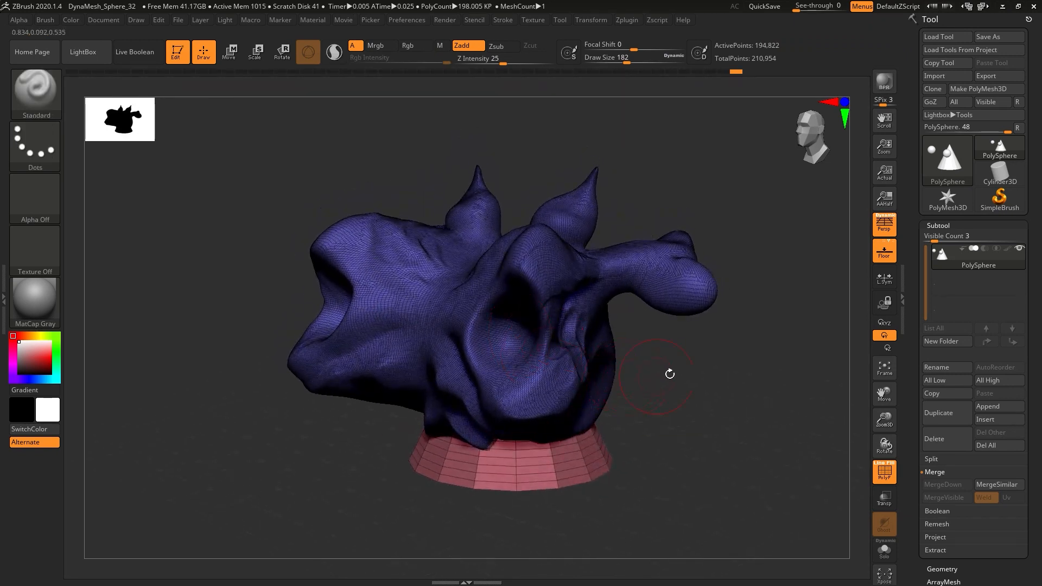
pyautogui.keyDown('ctrl'); pyautogui.keyDown('shift'); pyautogui.click(695, 367); pyautogui.keyUp('shift'); pyautogui.keyUp('ctrl')
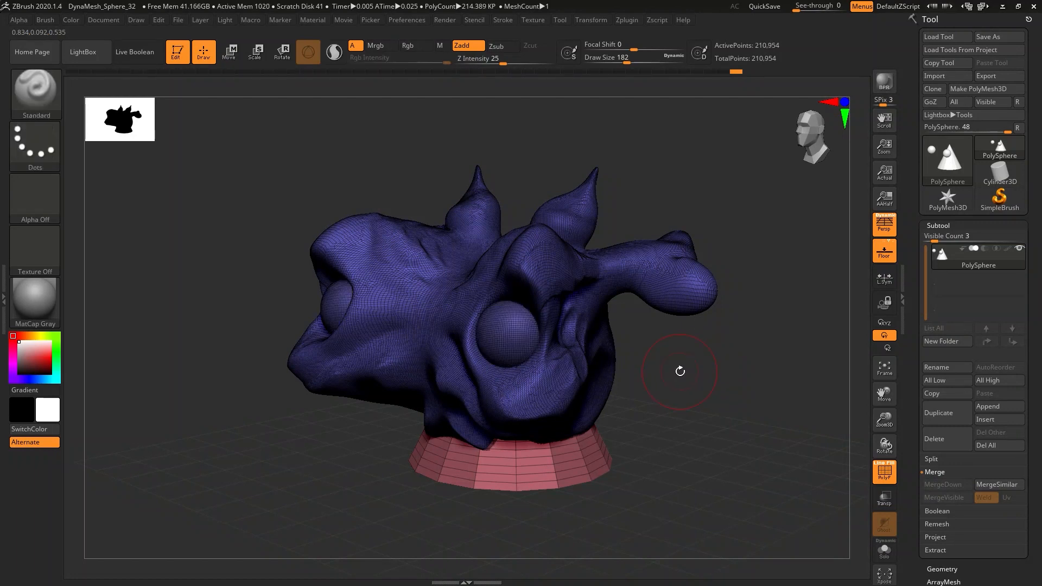
# - Isolate the two eye spheres, assign them their own new polygroup, and unhide the rest of the mesh
pyautogui.moveTo(524, 350)
pyautogui.keyDown('ctrl'); pyautogui.mouseDown(button='right')
pyautogui.moveTo(527, 368)
pyautogui.moveTo(522, 351)
pyautogui.mouseUp(button='right'); pyautogui.keyUp('ctrl')
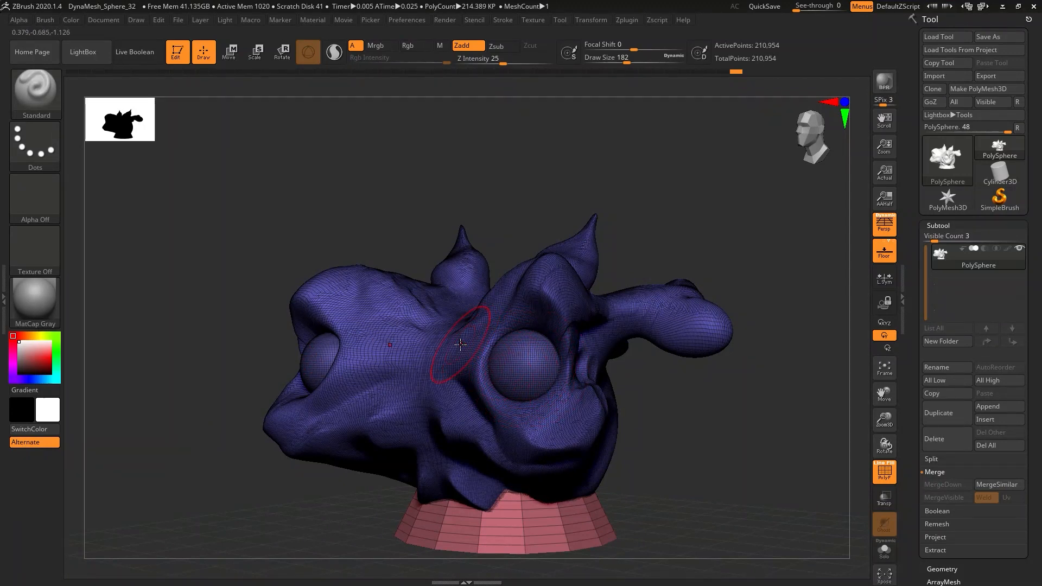
pyautogui.hotkey('ctrl', 'shift')
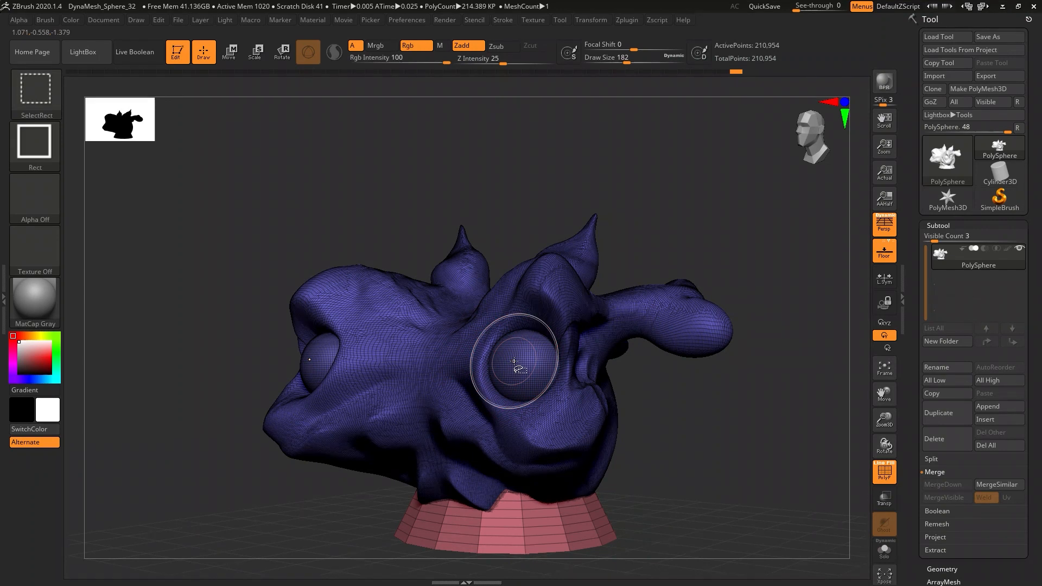
pyautogui.keyDown('ctrl'); pyautogui.keyDown('shift'); pyautogui.click(514, 361); pyautogui.keyUp('shift'); pyautogui.keyUp('ctrl')
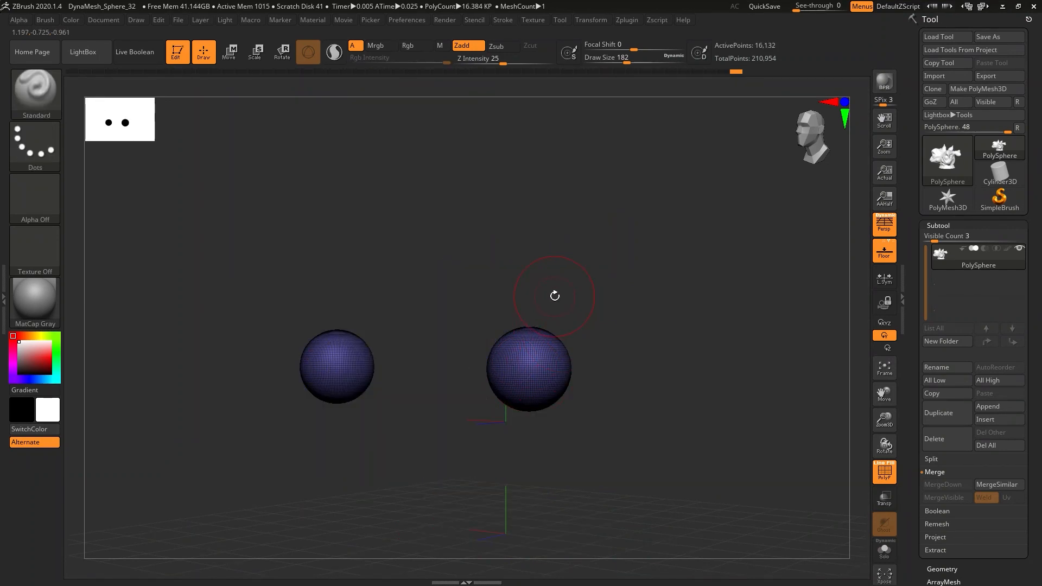
pyautogui.press('ctrl')
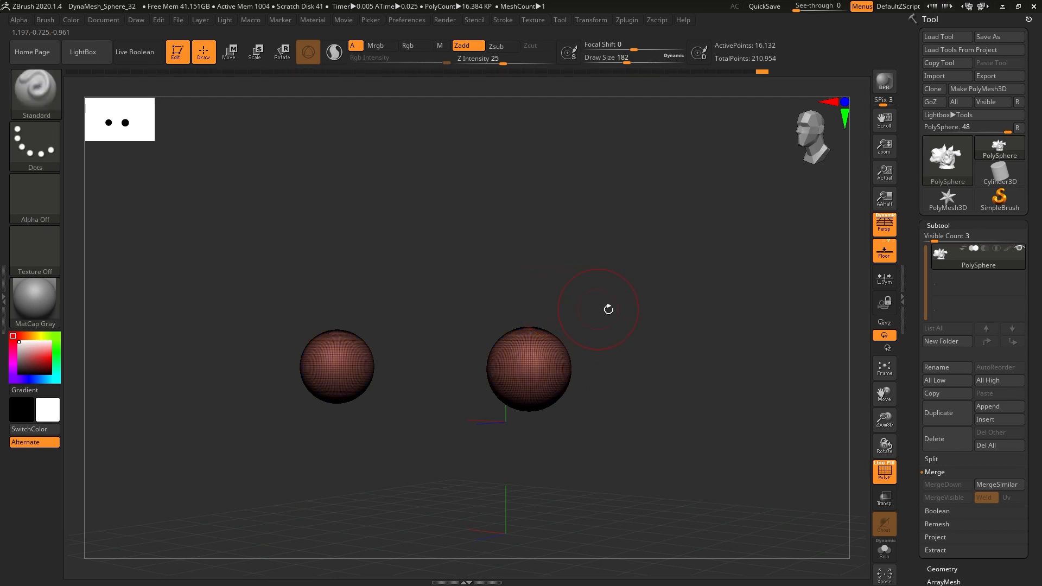
pyautogui.hotkey('ctrl', 'shift')
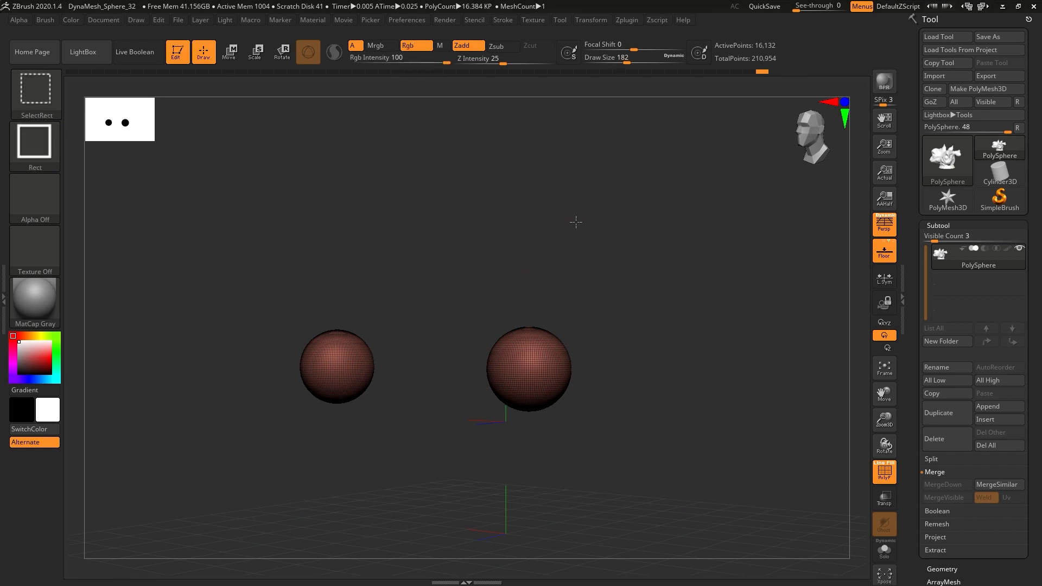
pyautogui.keyDown('ctrl'); pyautogui.keyDown('shift'); pyautogui.click(576, 222); pyautogui.keyUp('shift'); pyautogui.keyUp('ctrl')
pyautogui.moveTo(580, 222)
pyautogui.mouseDown(button='right')
pyautogui.moveTo(625, 239)
pyautogui.moveTo(569, 291)
pyautogui.mouseUp(button='right')
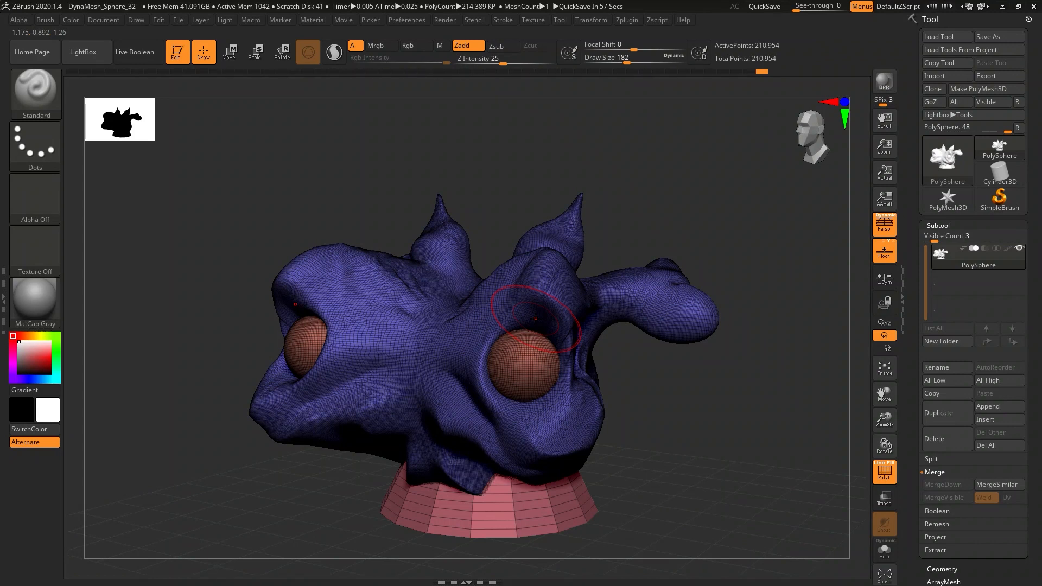
# - Switch to the Move brush and enlarge its draw size to 468
pyautogui.press('b')
pyautogui.press('m')
pyautogui.press('v')
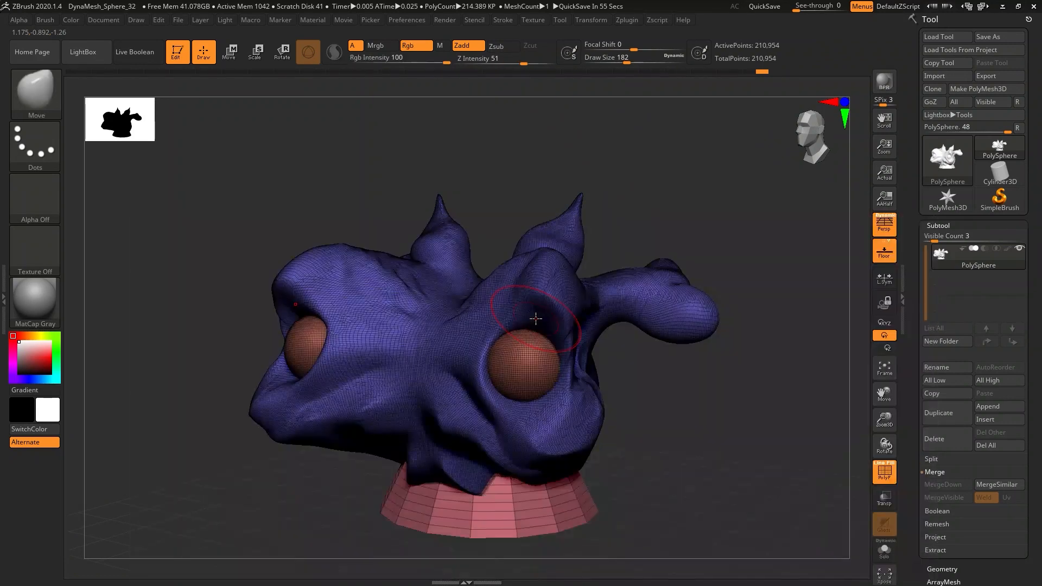
pyautogui.press('s')
# - Try pulling the eye area sideways with the Move brush without polygroup masking and undo the strokes
pyautogui.moveTo(540, 353)
pyautogui.mouseDown()
pyautogui.moveTo(564, 355)
pyautogui.moveTo(528, 357)
pyautogui.moveTo(539, 377)
pyautogui.moveTo(542, 359)
pyautogui.moveTo(486, 359)
pyautogui.moveTo(505, 355)
pyautogui.mouseUp()
pyautogui.moveTo(529, 353)
pyautogui.mouseDown(button='right')
pyautogui.moveTo(440, 331)
pyautogui.moveTo(434, 304)
pyautogui.mouseUp(button='right')
pyautogui.moveTo(542, 370)
pyautogui.mouseDown()
pyautogui.moveTo(556, 361)
pyautogui.moveTo(507, 370)
pyautogui.moveTo(519, 368)
pyautogui.mouseUp()
pyautogui.moveTo(444, 351)
pyautogui.mouseDown(button='right')
pyautogui.moveTo(475, 361)
pyautogui.moveTo(214, 179)
pyautogui.mouseUp(button='right')
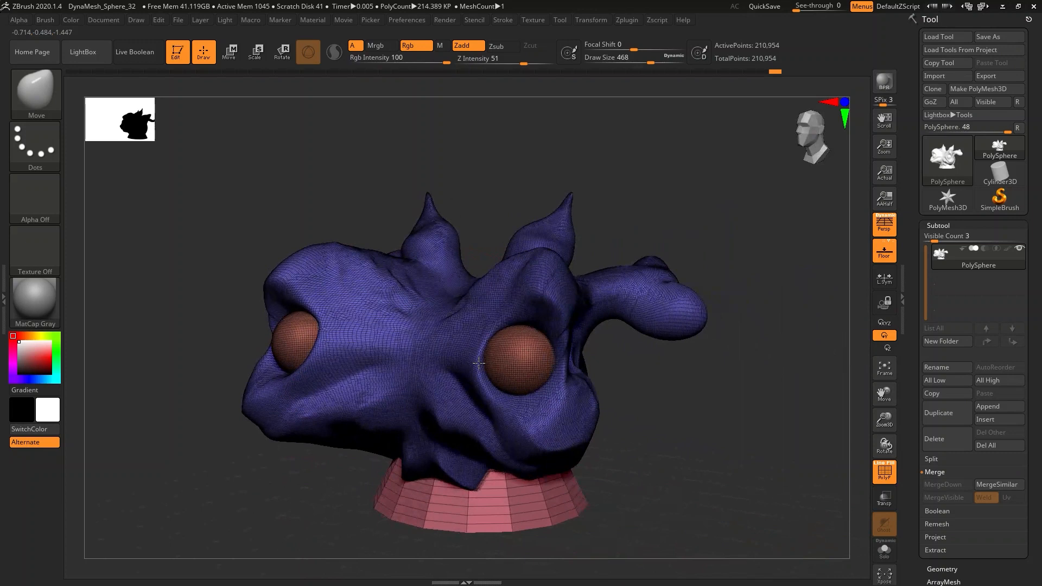
# - Raise the Move brush's Mask By Polygroups setting and pull the eye spheres slightly toward the middle of the head
pyautogui.click(46, 20)
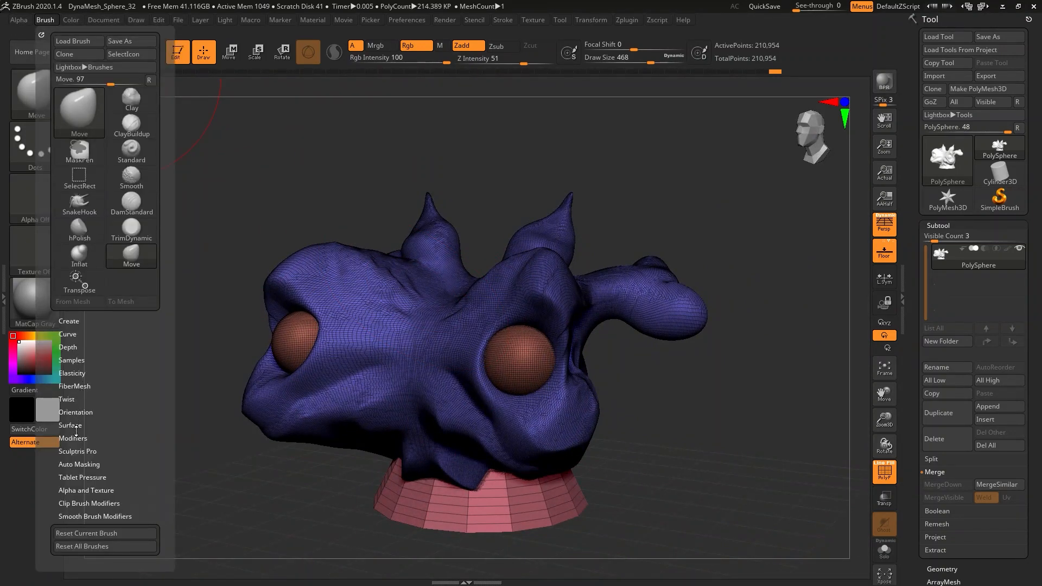
pyautogui.click(78, 464)
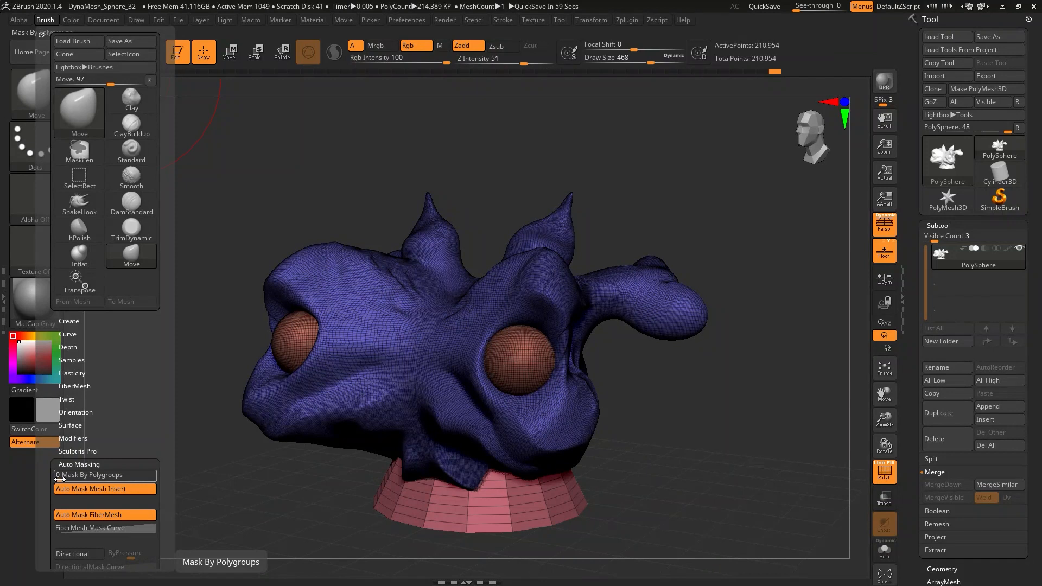
pyautogui.moveTo(60, 479); pyautogui.dragTo(93, 478)
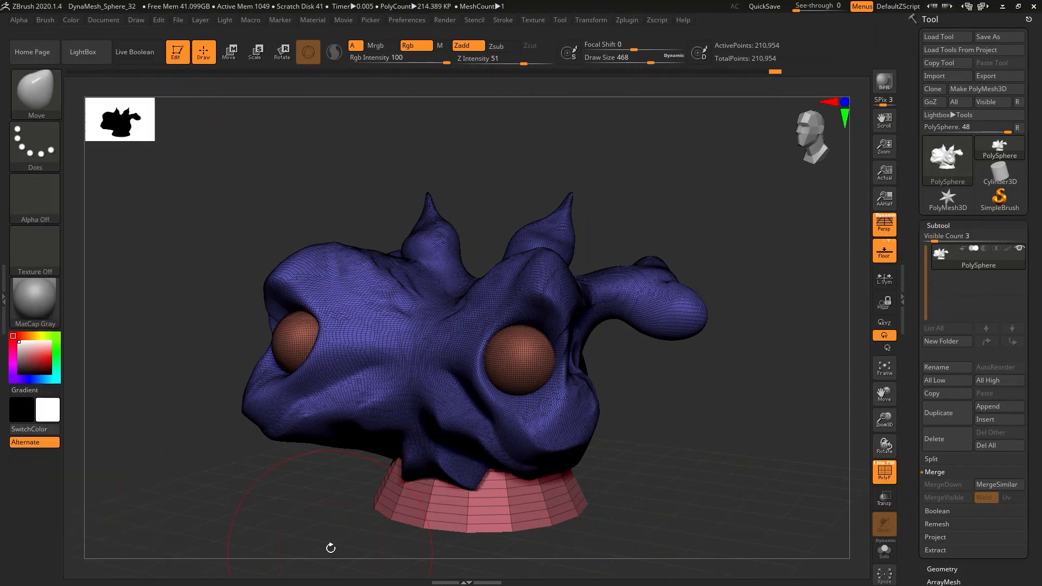
pyautogui.moveTo(526, 357)
pyautogui.mouseDown()
pyautogui.moveTo(782, 376)
pyautogui.moveTo(504, 353)
pyautogui.mouseUp()
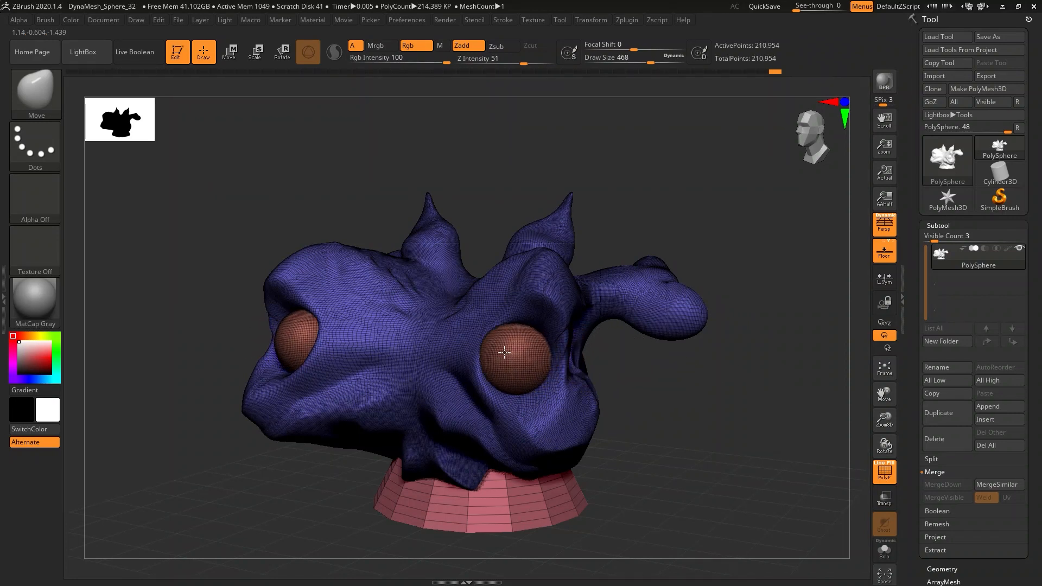
# - Adjust the eye spheres with the polygroup-masked Move brush and check their placement from the front and side
pyautogui.moveTo(717, 342)
pyautogui.mouseDown()
pyautogui.moveTo(550, 363)
pyautogui.moveTo(326, 354)
pyautogui.moveTo(535, 359)
pyautogui.mouseUp()
pyautogui.moveTo(434, 375); pyautogui.dragTo(598, 387)
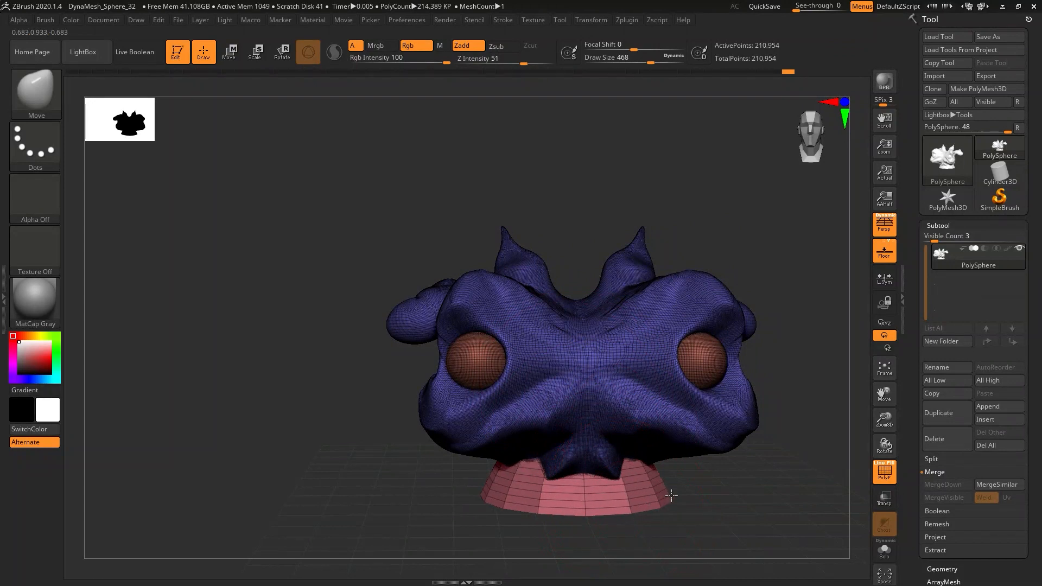
pyautogui.moveTo(745, 501)
pyautogui.mouseDown()
pyautogui.moveTo(761, 500)
pyautogui.moveTo(646, 496)
pyautogui.mouseUp()
pyautogui.moveTo(646, 497); pyautogui.dragTo(528, 412, button='right')
pyautogui.moveTo(528, 412); pyautogui.dragTo(567, 410, button='right')
pyautogui.moveTo(574, 452)
pyautogui.mouseDown()
pyautogui.moveTo(571, 468)
pyautogui.moveTo(566, 438)
pyautogui.mouseUp()
pyautogui.moveTo(536, 418); pyautogui.dragTo(608, 448, button='right')
pyautogui.moveTo(535, 342)
pyautogui.mouseDown(button='right')
pyautogui.moveTo(569, 380)
pyautogui.moveTo(595, 377)
pyautogui.mouseUp(button='right')
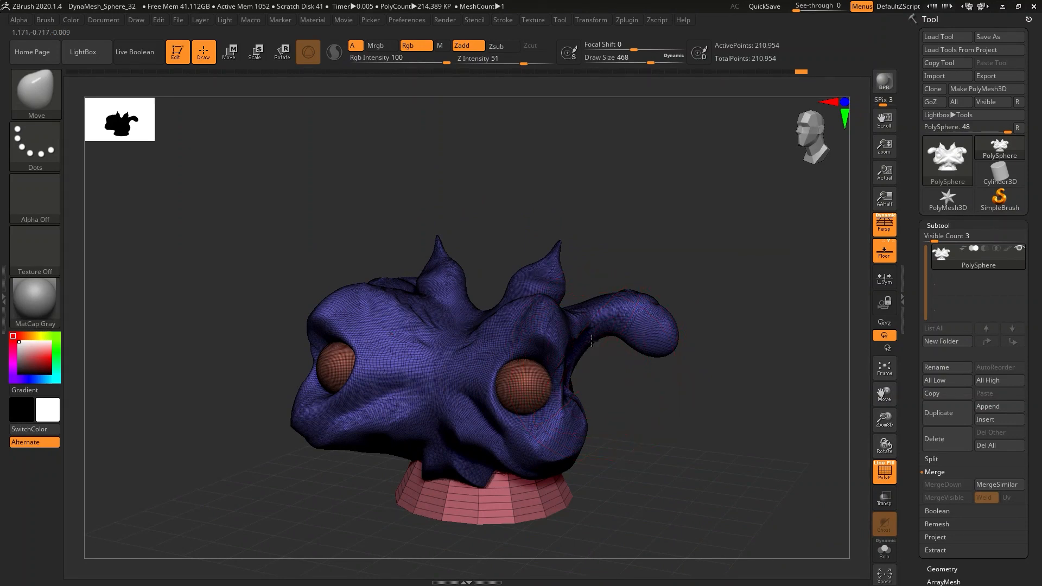
pyautogui.keyDown('alt'); pyautogui.moveTo(591, 341); pyautogui.dragTo(623, 283, button='right'); pyautogui.keyUp('alt')
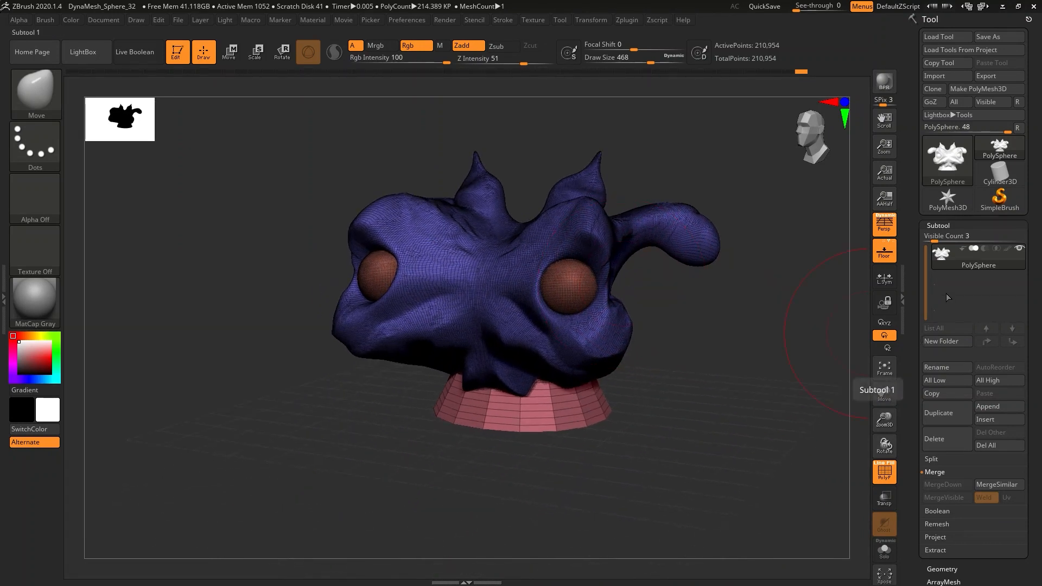
# - Split the merged PolySphere subtool by its polygroups into separate head, eye and base subtools
pyautogui.moveTo(962, 269)
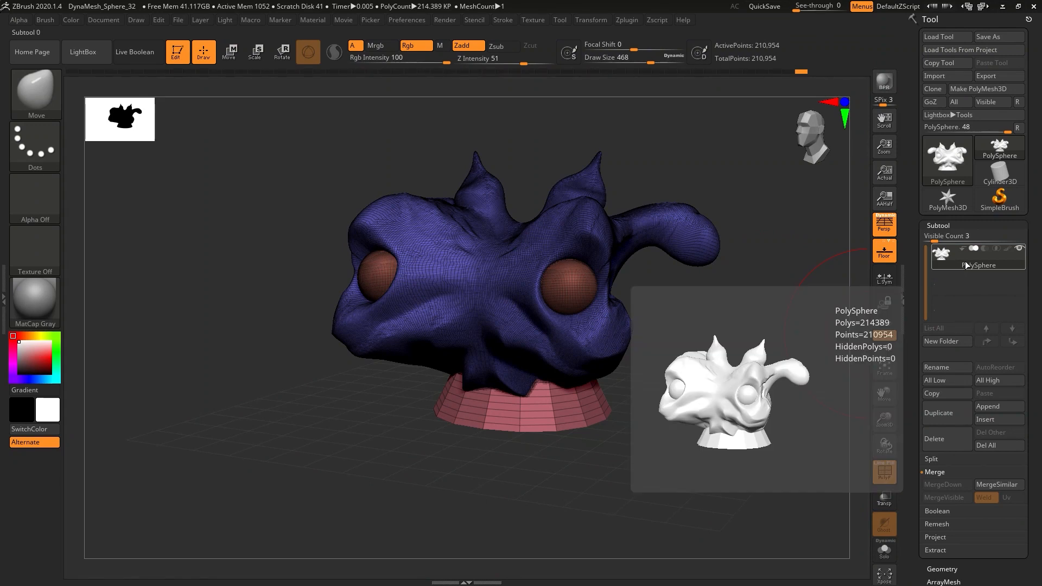
pyautogui.moveTo(734, 338); pyautogui.dragTo(716, 381)
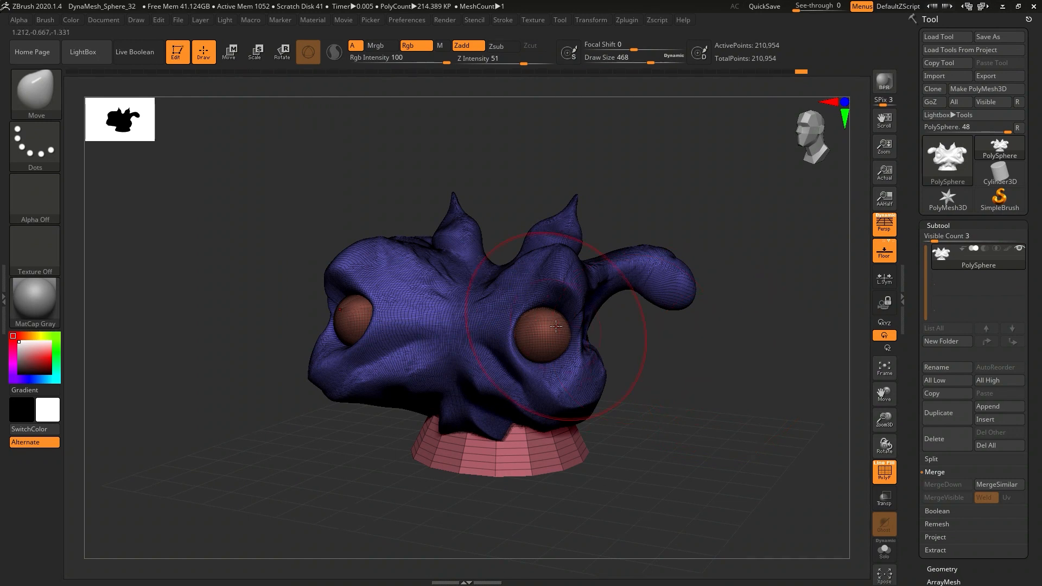
pyautogui.scroll(-2, 1020, 316)
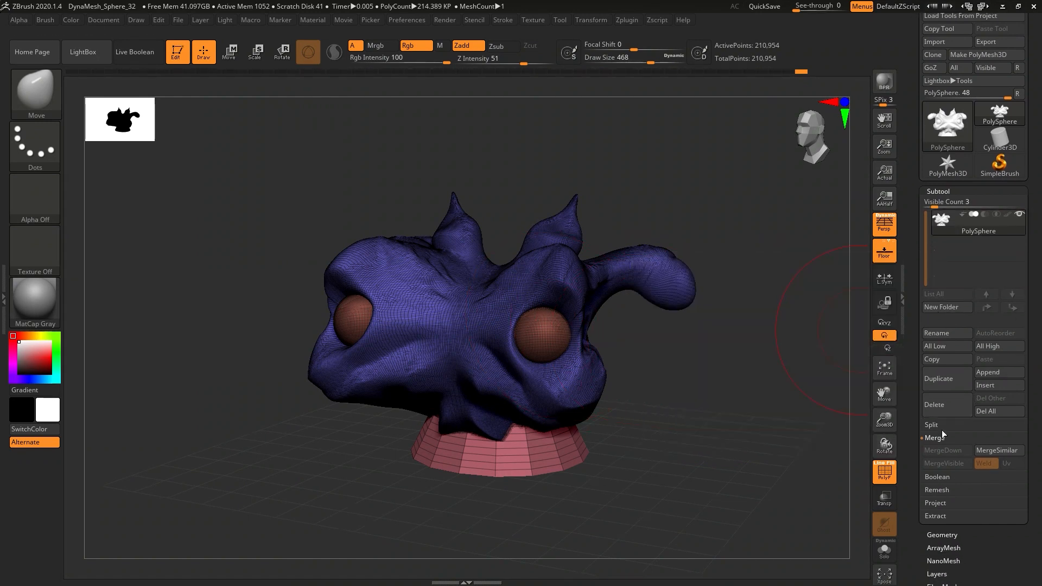
pyautogui.click(930, 424)
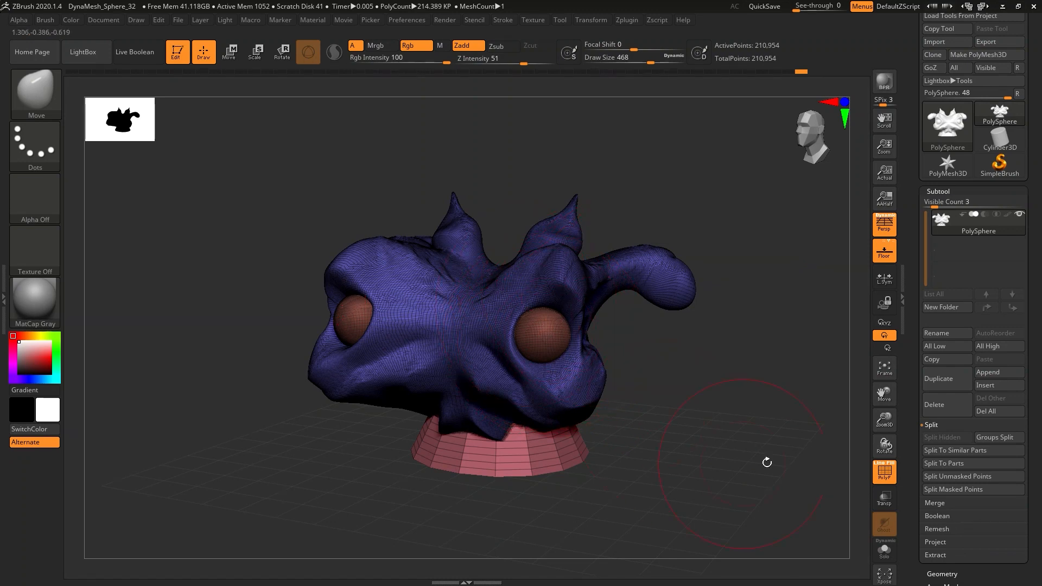
pyautogui.click(988, 440)
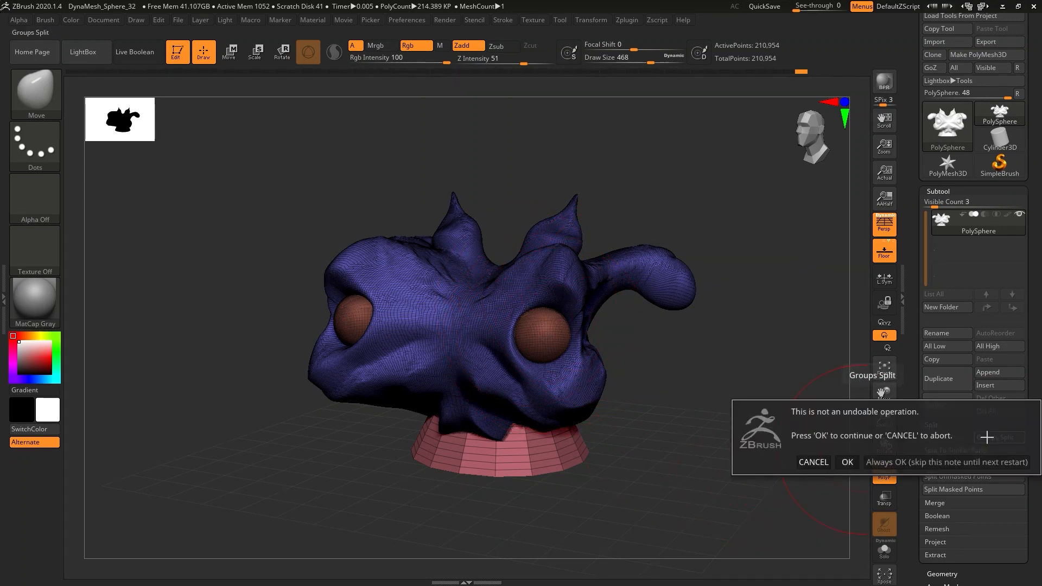
pyautogui.click(846, 462)
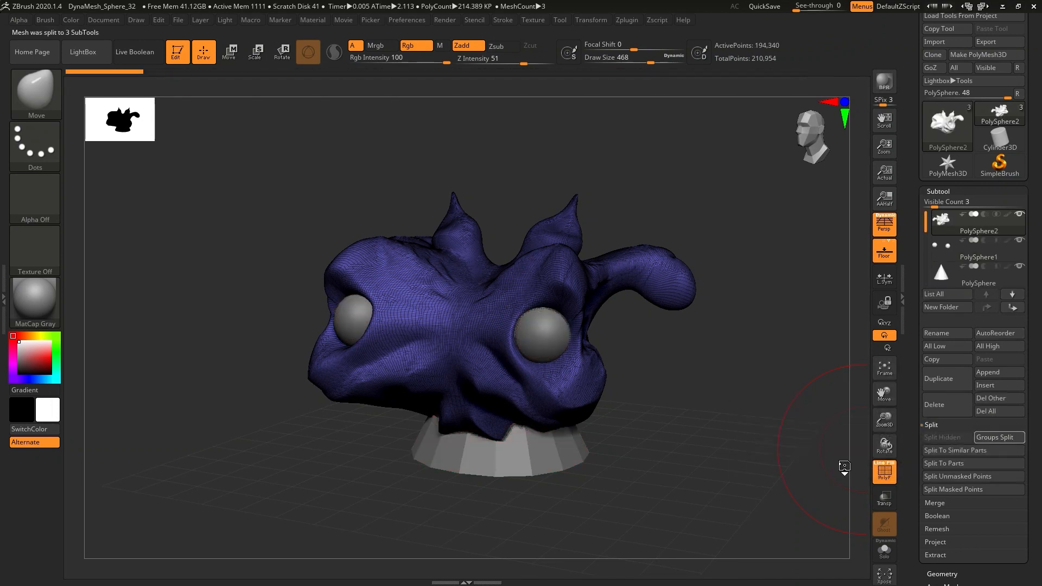
# - Select the separated eye and base subtools in turn and turn off the polyframe display
pyautogui.click(956, 253)
pyautogui.click(955, 280)
pyautogui.moveTo(776, 339); pyautogui.dragTo(738, 368)
pyautogui.hotkey('shift', 'f')
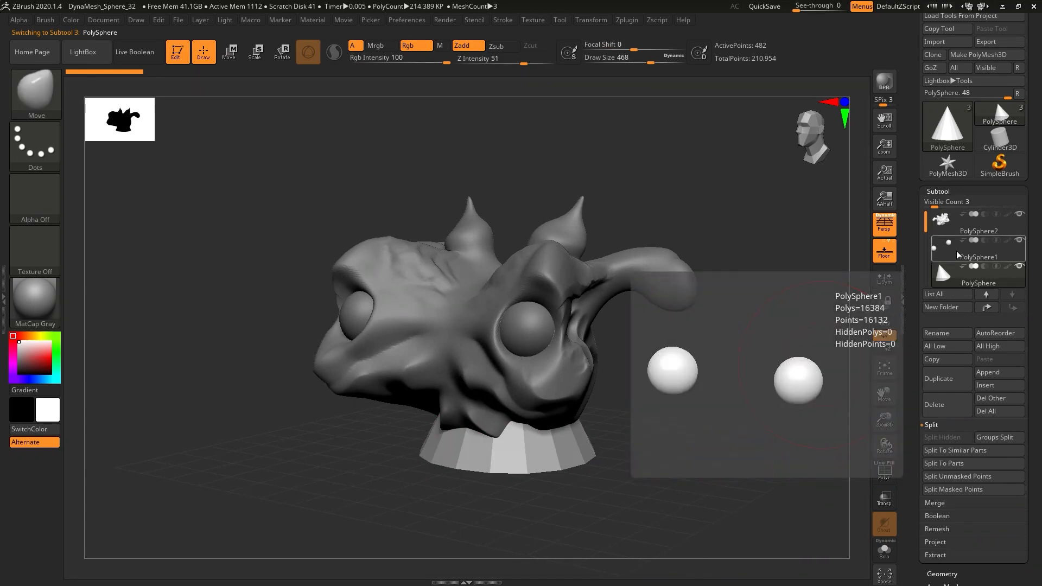
pyautogui.moveTo(701, 393)
pyautogui.mouseDown()
pyautogui.moveTo(731, 388)
pyautogui.moveTo(710, 388)
pyautogui.mouseUp()
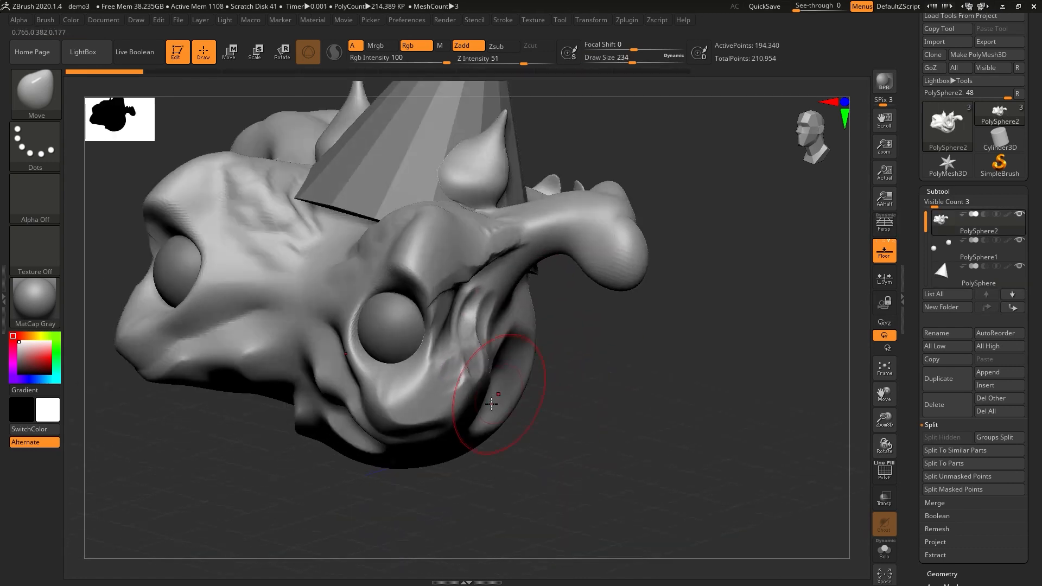
# - Smooth the cheek below the eye on the head subtool and switch to the Standard brush
pyautogui.moveTo(463, 379)
pyautogui.keyDown('shift'); pyautogui.mouseDown()
pyautogui.moveTo(451, 366)
pyautogui.moveTo(417, 407)
pyautogui.mouseUp(); pyautogui.keyUp('shift')
pyautogui.moveTo(444, 414)
pyautogui.mouseDown(button='right')
pyautogui.moveTo(461, 435)
pyautogui.moveTo(439, 445)
pyautogui.moveTo(462, 405)
pyautogui.mouseUp(button='right')
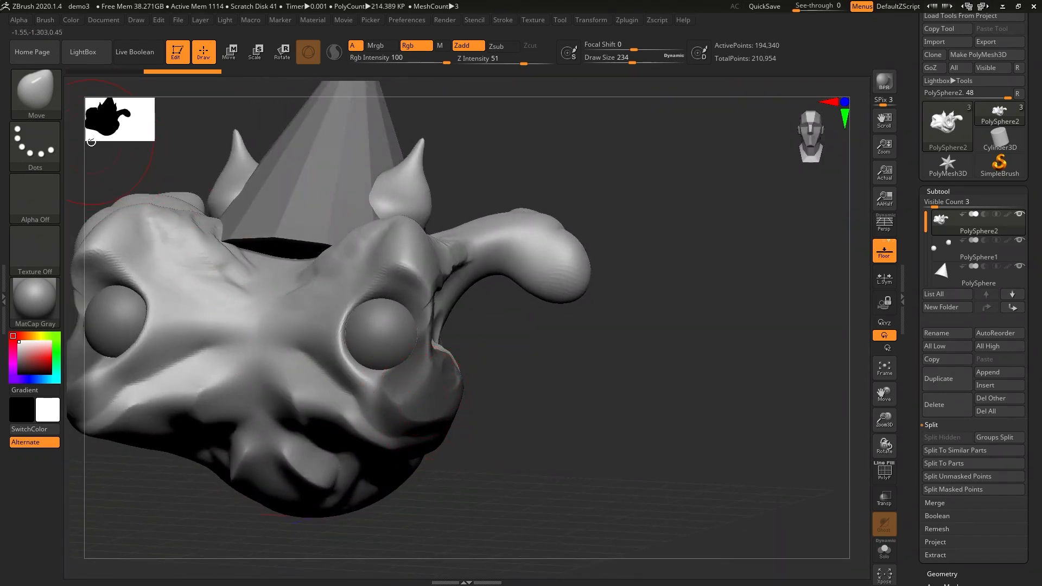
pyautogui.press('b')
pyautogui.press('s')
pyautogui.press('t')
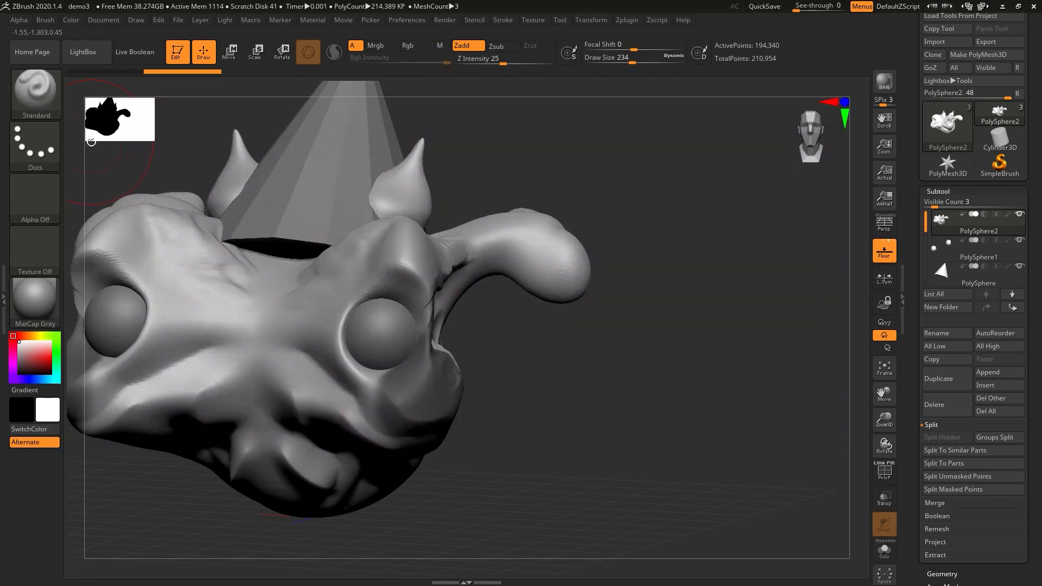
# - Mask the cheek area below the eye and invert the mask so only the cheek stays editable
pyautogui.moveTo(373, 400)
pyautogui.mouseDown()
pyautogui.moveTo(345, 400)
pyautogui.moveTo(378, 439)
pyautogui.moveTo(353, 403)
pyautogui.moveTo(356, 428)
pyautogui.moveTo(348, 388)
pyautogui.mouseUp()
pyautogui.moveTo(494, 415)
pyautogui.mouseDown()
pyautogui.moveTo(362, 418)
pyautogui.moveTo(477, 428)
pyautogui.moveTo(459, 448)
pyautogui.moveTo(484, 455)
pyautogui.moveTo(493, 350)
pyautogui.moveTo(507, 419)
pyautogui.mouseUp()
pyautogui.moveTo(347, 434)
pyautogui.mouseDown()
pyautogui.moveTo(543, 451)
pyautogui.moveTo(524, 472)
pyautogui.moveTo(543, 435)
pyautogui.moveTo(539, 400)
pyautogui.mouseUp()
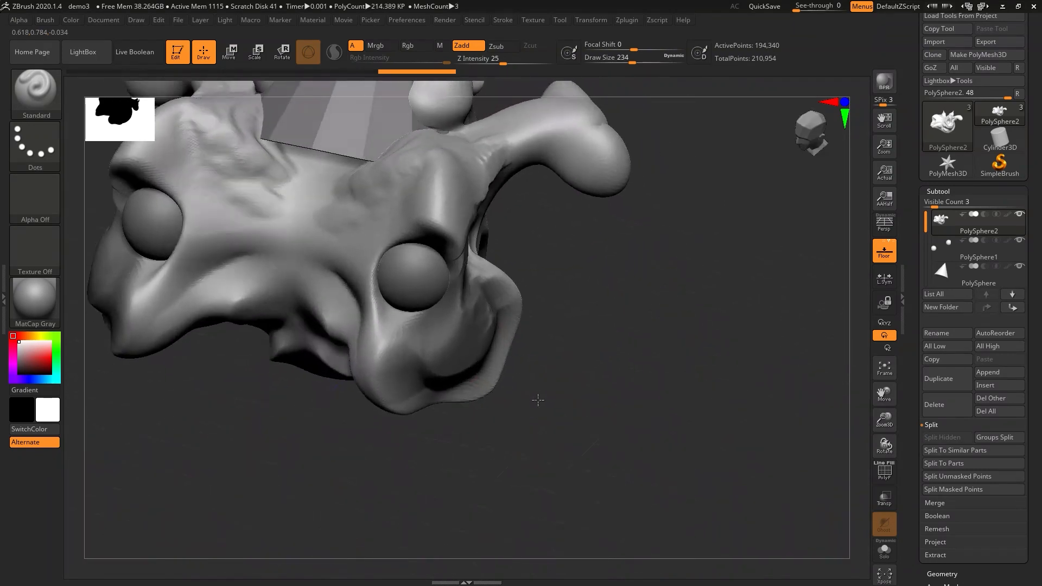
pyautogui.press('ctrl')
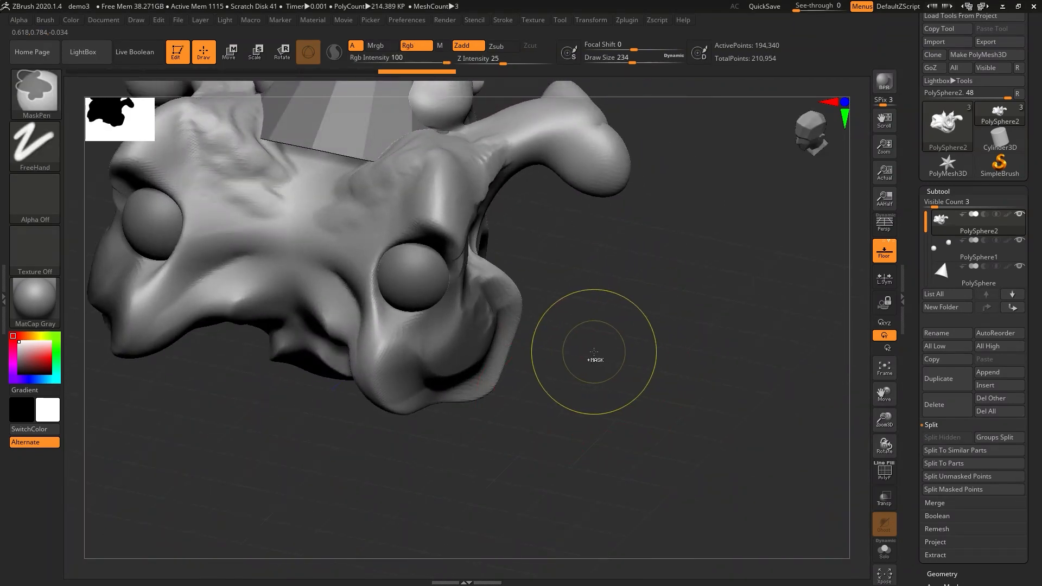
pyautogui.keyDown('ctrl'); pyautogui.click(594, 352); pyautogui.keyUp('ctrl')
pyautogui.moveTo(589, 359)
pyautogui.mouseDown()
pyautogui.moveTo(574, 298)
pyautogui.moveTo(600, 350)
pyautogui.moveTo(589, 350)
pyautogui.mouseUp()
pyautogui.moveTo(519, 331)
pyautogui.mouseDown()
pyautogui.moveTo(521, 349)
pyautogui.moveTo(465, 344)
pyautogui.mouseUp()
pyautogui.moveTo(468, 369)
pyautogui.mouseDown(button='right')
pyautogui.moveTo(431, 334)
pyautogui.moveTo(443, 358)
pyautogui.moveTo(473, 365)
pyautogui.mouseUp(button='right')
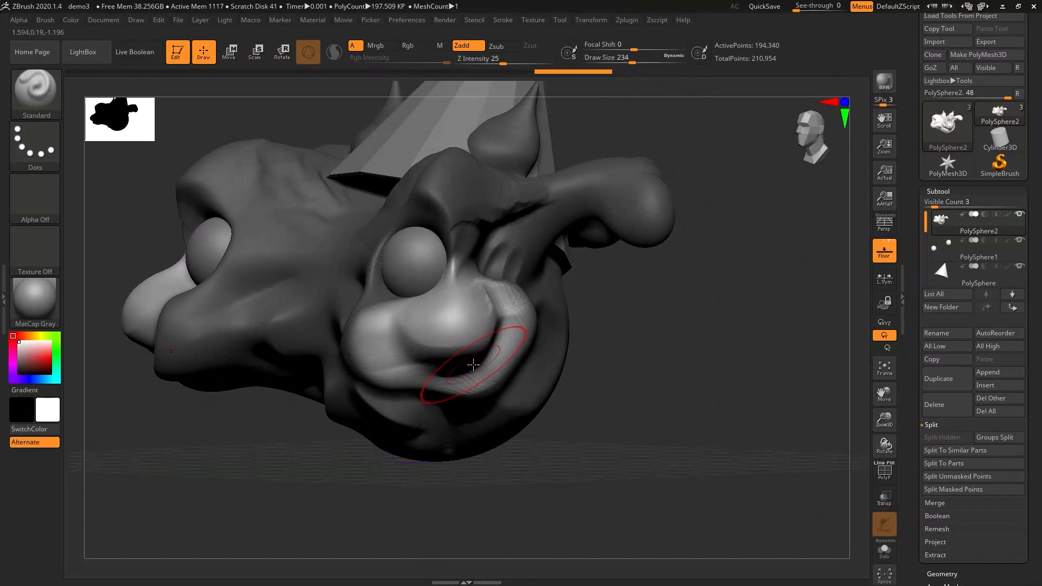
pyautogui.moveTo(447, 326); pyautogui.dragTo(462, 345, button='right')
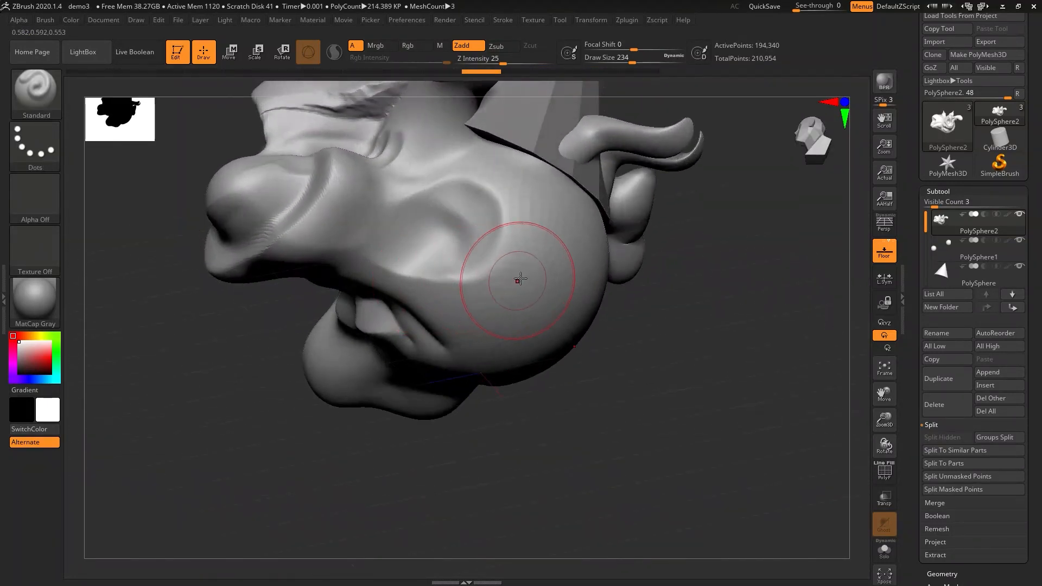
# - Paint a mask patch on the lower back side of the head and blur its edge
pyautogui.moveTo(500, 274)
pyautogui.keyDown('ctrl'); pyautogui.mouseDown()
pyautogui.moveTo(543, 304)
pyautogui.moveTo(476, 292)
pyautogui.mouseUp(); pyautogui.keyUp('ctrl')
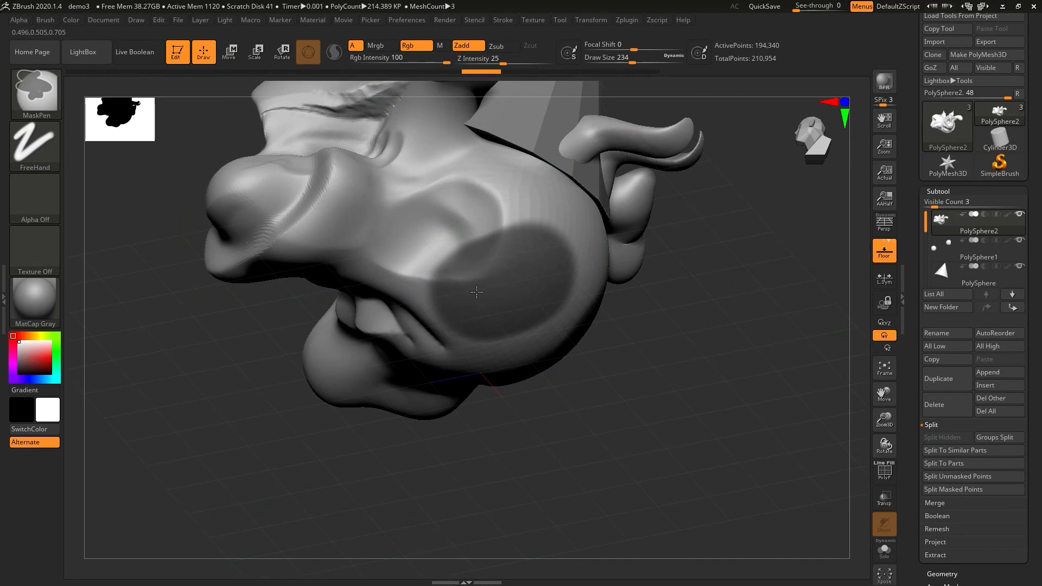
pyautogui.keyDown('ctrl'); pyautogui.moveTo(511, 293); pyautogui.dragTo(504, 330, button='right'); pyautogui.keyUp('ctrl')
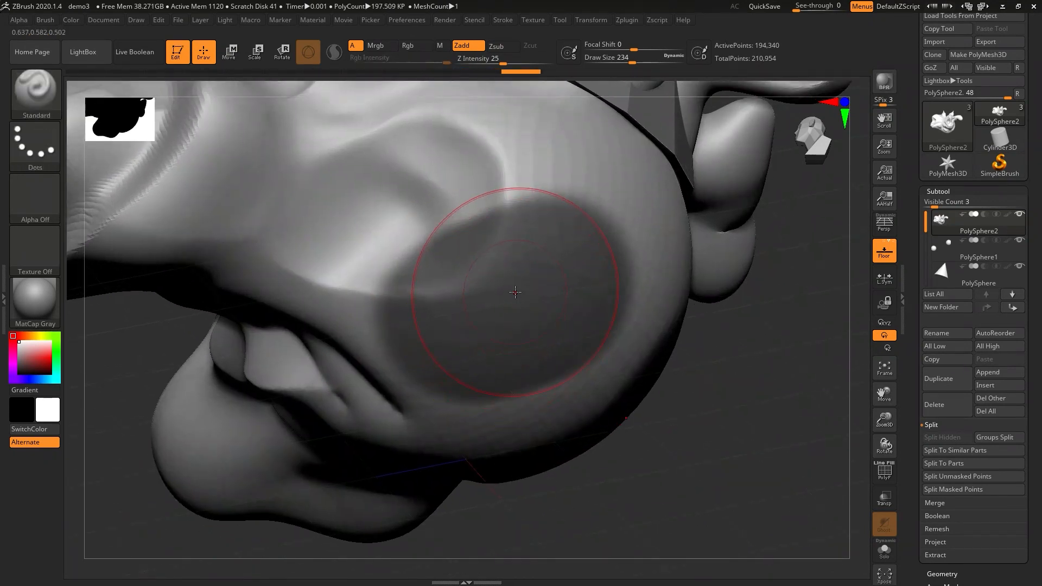
pyautogui.press('ctrl')
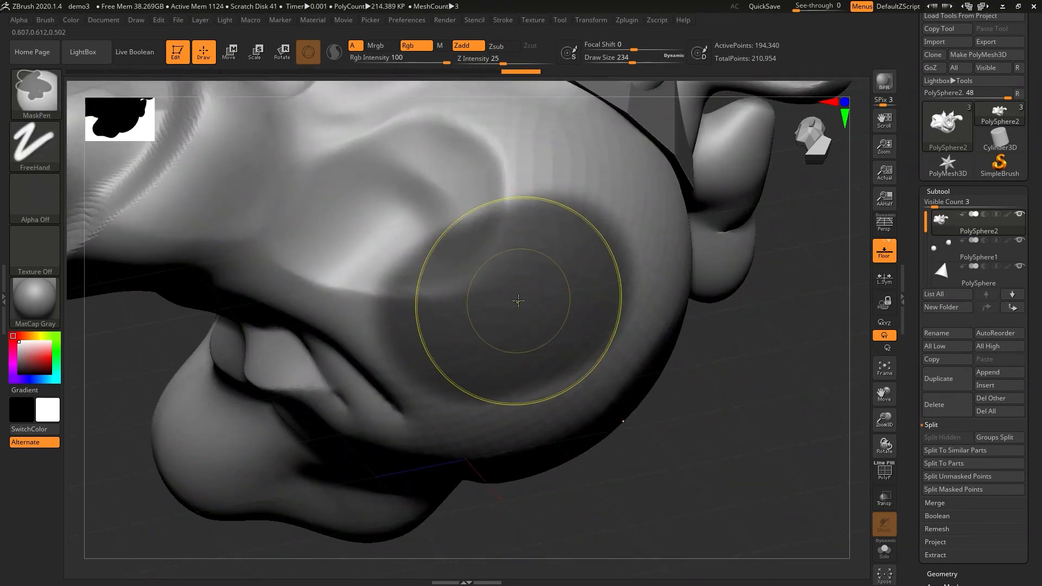
pyautogui.keyDown('ctrl'); pyautogui.click(518, 301); pyautogui.keyUp('ctrl')
pyautogui.keyDown('ctrl'); pyautogui.click(518, 301); pyautogui.keyUp('ctrl')
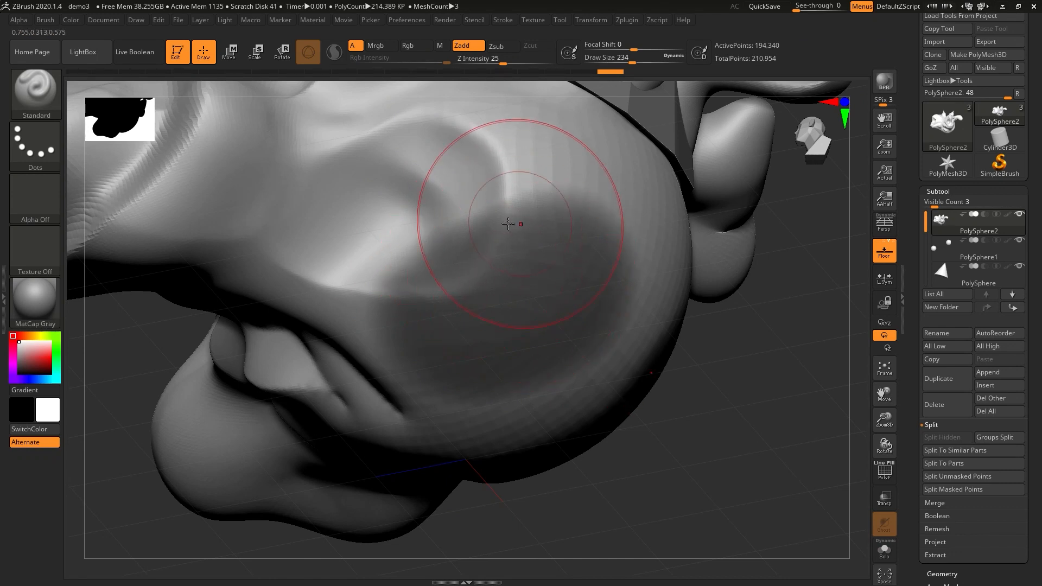
# - Sharpen the edge of the blurred mask patch and invert the mask
pyautogui.hotkey('ctrl', 'alt')
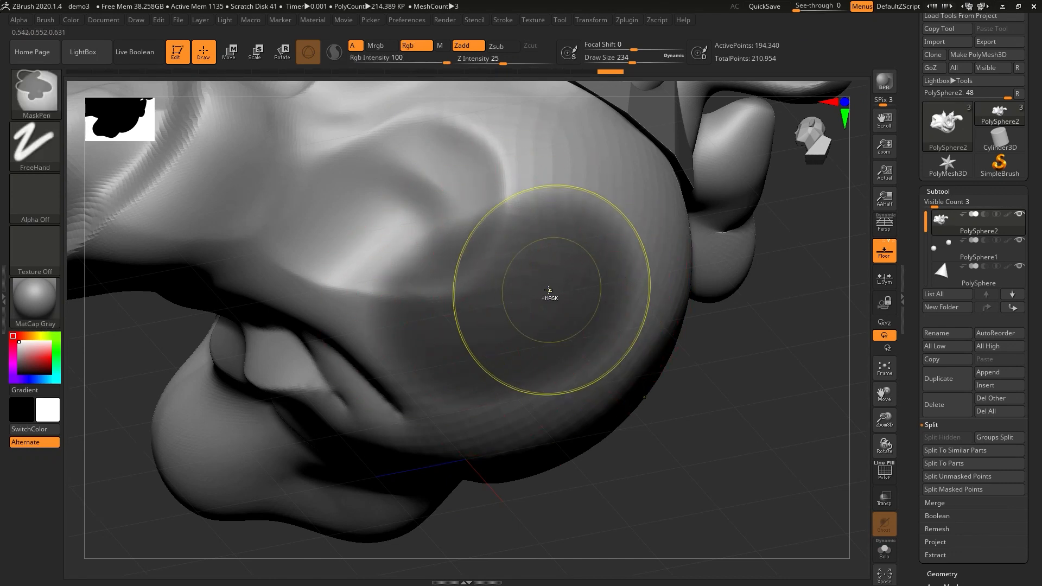
pyautogui.keyDown('ctrl'); pyautogui.keyDown('alt'); pyautogui.click(520, 292); pyautogui.keyUp('alt'); pyautogui.keyUp('ctrl')
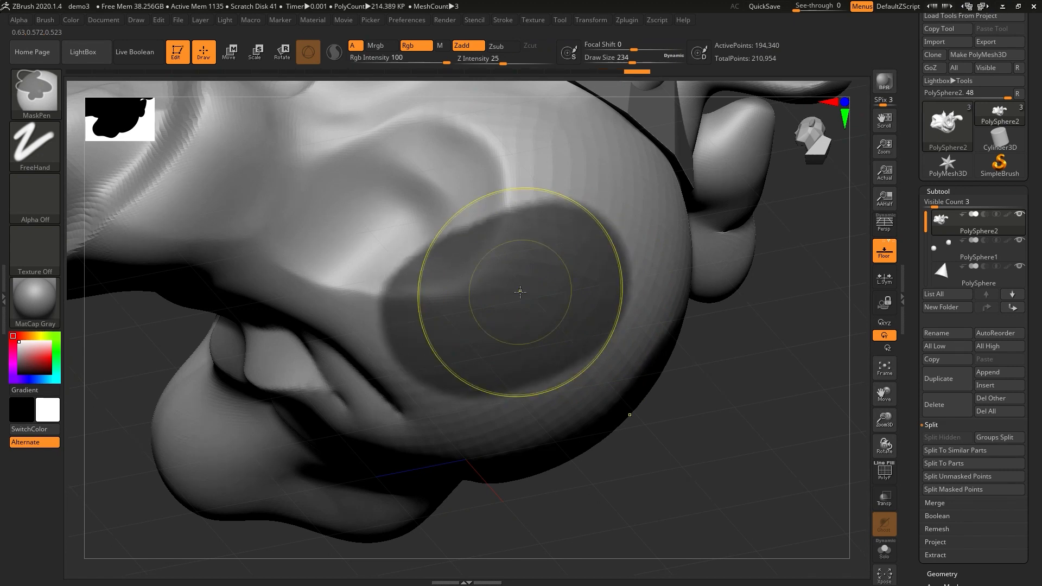
pyautogui.keyDown('ctrl'); pyautogui.keyDown('alt'); pyautogui.click(521, 292); pyautogui.keyUp('alt'); pyautogui.keyUp('ctrl')
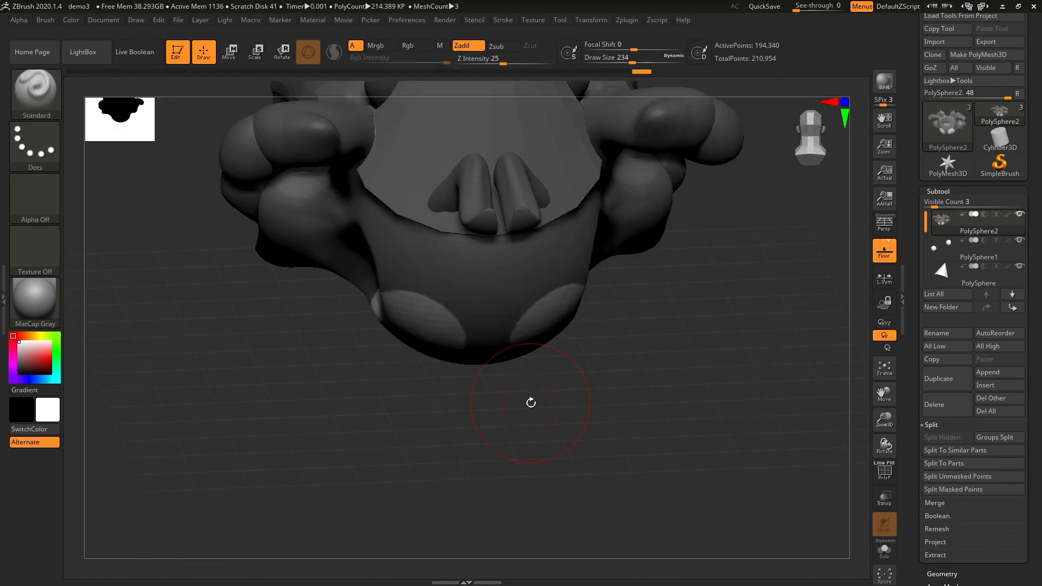
# - Pull the two unmasked patches outward with the Move gizmo into thick leg-like stumps under the head
pyautogui.press('w')
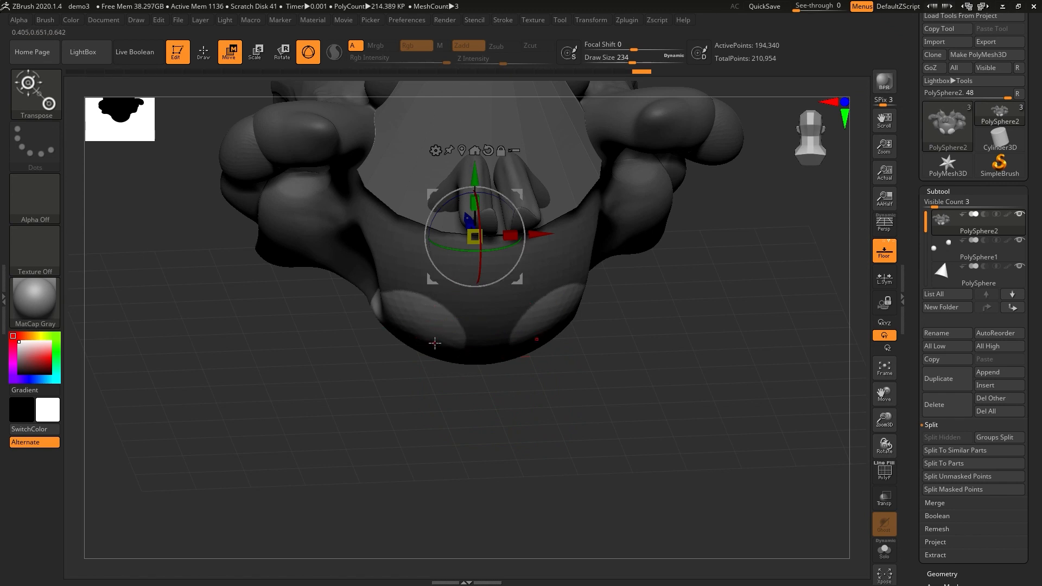
pyautogui.moveTo(452, 392); pyautogui.dragTo(452, 361)
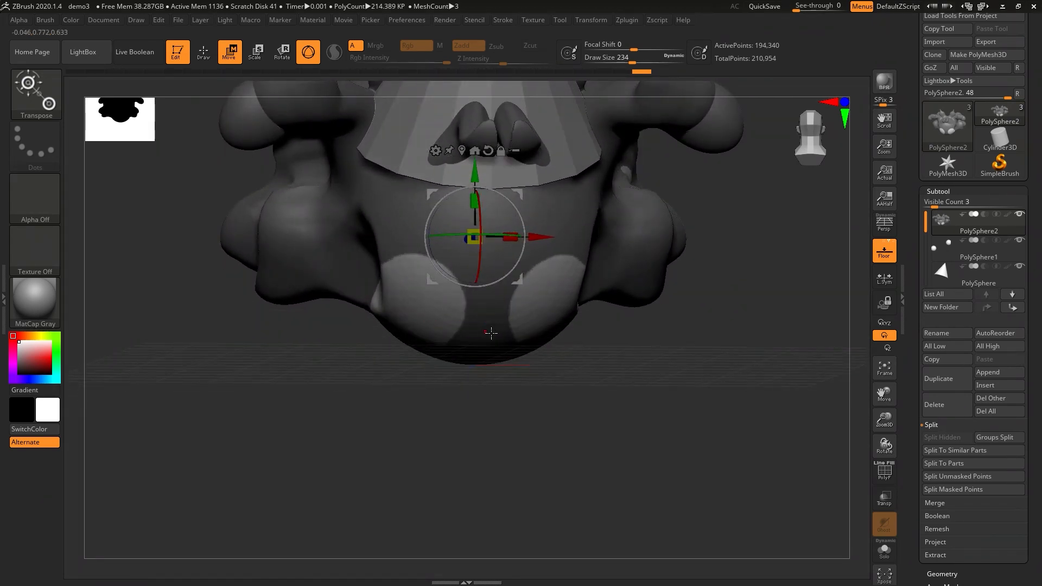
pyautogui.click(410, 316)
pyautogui.moveTo(465, 400); pyautogui.dragTo(434, 413)
pyautogui.moveTo(379, 375); pyautogui.dragTo(348, 430)
pyautogui.moveTo(419, 428); pyautogui.dragTo(511, 422)
pyautogui.keyDown('shift'); pyautogui.moveTo(521, 391); pyautogui.dragTo(341, 455); pyautogui.keyUp('shift')
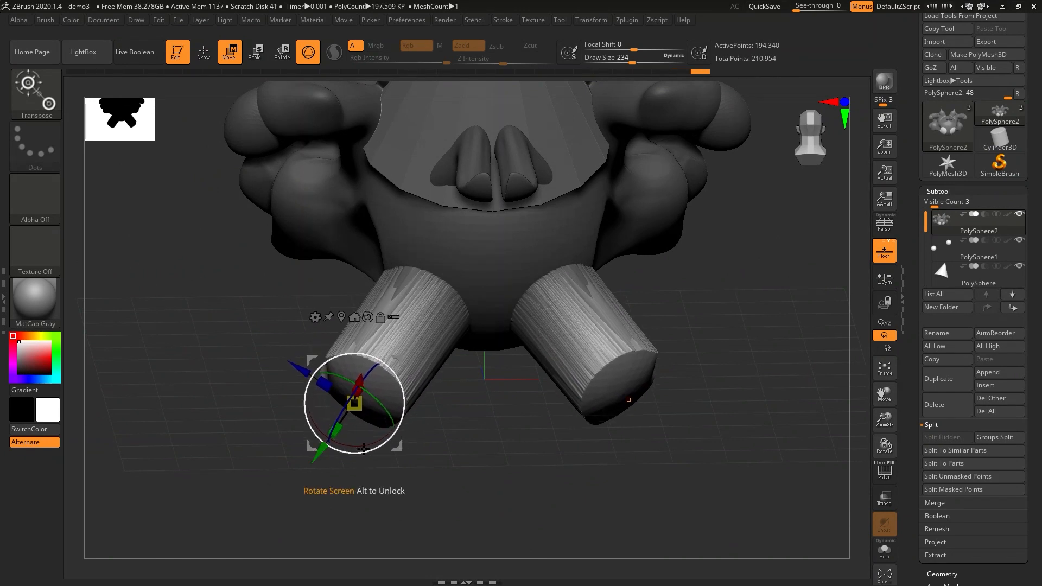
# - Return to draw mode, release the mask on the head and inspect the stretched stumps from the side
pyautogui.press('q')
pyautogui.moveTo(463, 412)
pyautogui.mouseDown()
pyautogui.moveTo(463, 365)
pyautogui.moveTo(482, 345)
pyautogui.moveTo(468, 382)
pyautogui.moveTo(519, 466)
pyautogui.moveTo(463, 415)
pyautogui.moveTo(451, 365)
pyautogui.moveTo(481, 429)
pyautogui.mouseUp()
pyautogui.press('ctrl')
pyautogui.moveTo(471, 446); pyautogui.dragTo(428, 375, button='right')
pyautogui.moveTo(428, 374)
pyautogui.keyDown('shift'); pyautogui.mouseDown()
pyautogui.moveTo(412, 429)
pyautogui.moveTo(425, 354)
pyautogui.moveTo(440, 458)
pyautogui.mouseUp(); pyautogui.keyUp('shift')
pyautogui.moveTo(440, 457)
pyautogui.mouseDown(button='right')
pyautogui.moveTo(487, 514)
pyautogui.moveTo(477, 386)
pyautogui.mouseUp(button='right')
pyautogui.moveTo(442, 388)
pyautogui.keyDown('shift'); pyautogui.mouseDown()
pyautogui.moveTo(401, 331)
pyautogui.moveTo(359, 375)
pyautogui.mouseUp(); pyautogui.keyUp('shift')
pyautogui.moveTo(358, 375)
pyautogui.mouseDown(button='right')
pyautogui.moveTo(354, 388)
pyautogui.moveTo(435, 401)
pyautogui.mouseUp(button='right')
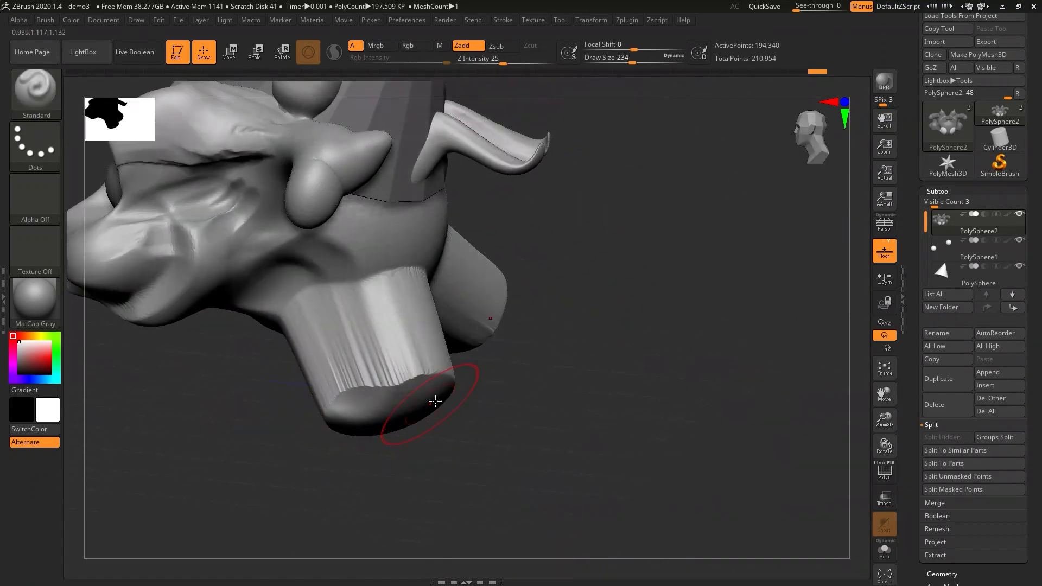
# - Remesh the head with DynaMesh to even out the stretched stumps and paint a mask over a stump's end
pyautogui.press('ctrl')
pyautogui.keyDown('ctrl'); pyautogui.moveTo(504, 407); pyautogui.dragTo(549, 456); pyautogui.keyUp('ctrl')
pyautogui.moveTo(496, 425); pyautogui.dragTo(488, 382, button='right')
pyautogui.moveTo(429, 369)
pyautogui.keyDown('ctrl'); pyautogui.mouseDown()
pyautogui.moveTo(364, 377)
pyautogui.moveTo(340, 399)
pyautogui.mouseUp(); pyautogui.keyUp('ctrl')
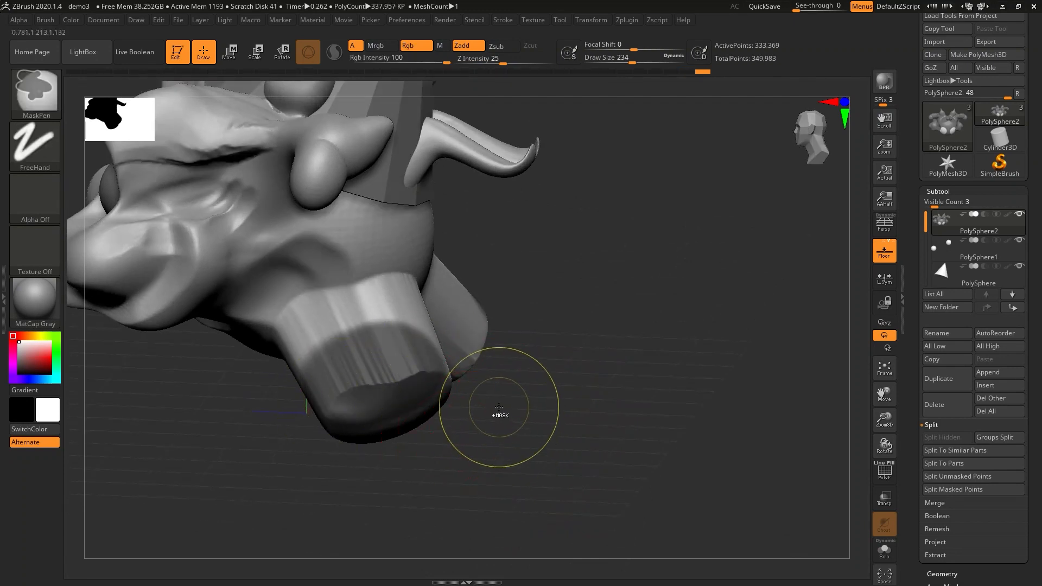
# - Smooth the streaked sides of the stumps, keeping only their tips masked
pyautogui.keyDown('ctrl'); pyautogui.moveTo(499, 408); pyautogui.dragTo(493, 407); pyautogui.keyUp('ctrl')
pyautogui.press('shift')
pyautogui.moveTo(418, 400); pyautogui.dragTo(388, 319, button='right')
pyautogui.keyDown('shift'); pyautogui.moveTo(389, 319); pyautogui.dragTo(442, 359); pyautogui.keyUp('shift')
pyautogui.keyDown('ctrl'); pyautogui.moveTo(501, 455); pyautogui.dragTo(567, 523); pyautogui.keyUp('ctrl')
pyautogui.moveTo(523, 404)
pyautogui.mouseDown()
pyautogui.moveTo(551, 359)
pyautogui.moveTo(607, 363)
pyautogui.mouseUp()
pyautogui.moveTo(607, 365); pyautogui.dragTo(579, 425, button='right')
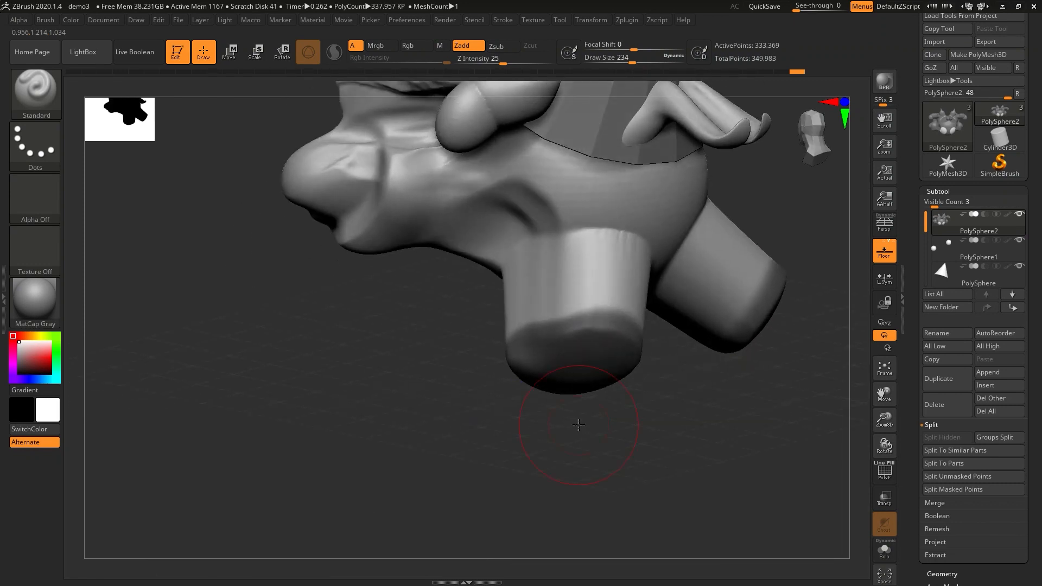
# - Assign the masked stump tips their own new polygroup and turn on the polyframe display to check it
pyautogui.press('ctrl')
pyautogui.keyDown('ctrl'); pyautogui.moveTo(580, 425); pyautogui.dragTo(580, 425); pyautogui.keyUp('ctrl')
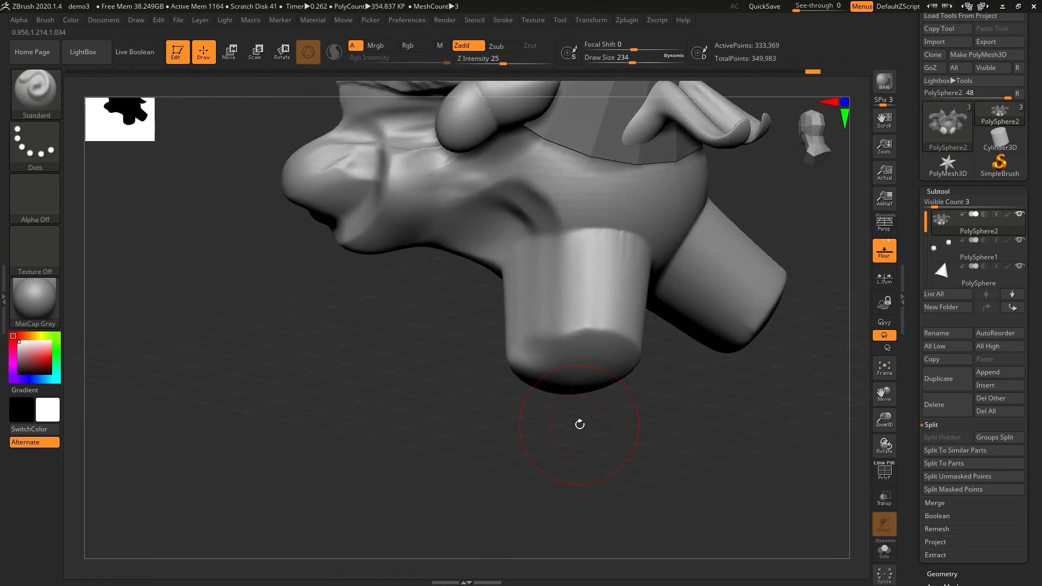
pyautogui.press('shift')
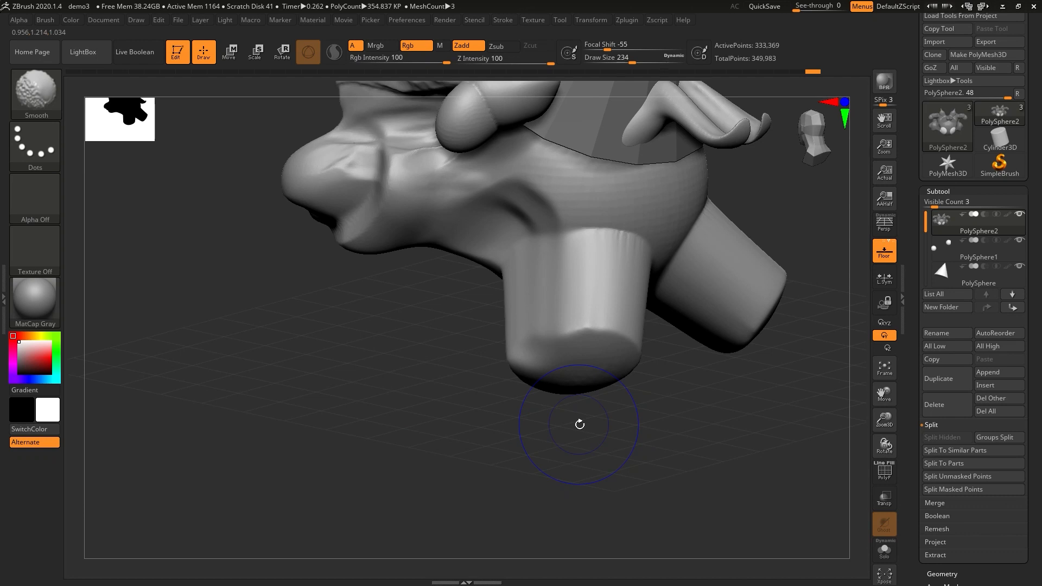
pyautogui.hotkey('shift', 'f')
pyautogui.moveTo(556, 374)
pyautogui.mouseDown(button='right')
pyautogui.moveTo(597, 364)
pyautogui.moveTo(586, 348)
pyautogui.moveTo(570, 359)
pyautogui.moveTo(564, 339)
pyautogui.moveTo(514, 320)
pyautogui.moveTo(565, 356)
pyautogui.moveTo(544, 321)
pyautogui.moveTo(524, 325)
pyautogui.moveTo(577, 415)
pyautogui.moveTo(570, 402)
pyautogui.moveTo(553, 407)
pyautogui.moveTo(565, 478)
pyautogui.moveTo(553, 443)
pyautogui.moveTo(558, 477)
pyautogui.moveTo(540, 441)
pyautogui.mouseUp(button='right')
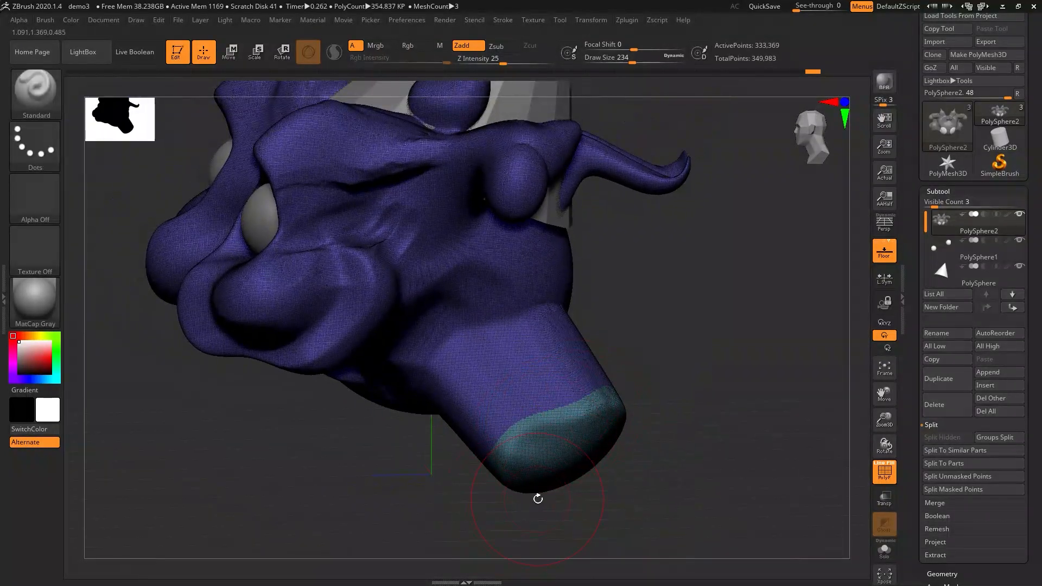
pyautogui.moveTo(544, 481)
pyautogui.mouseDown(button='right')
pyautogui.moveTo(635, 385)
pyautogui.moveTo(646, 437)
pyautogui.moveTo(671, 446)
pyautogui.moveTo(623, 382)
pyautogui.mouseUp(button='right')
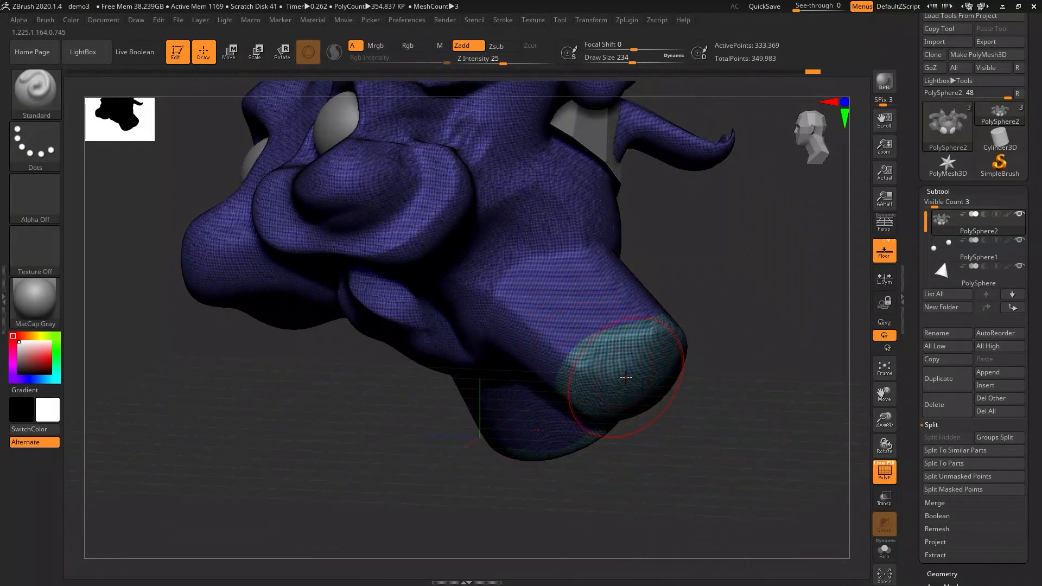
pyautogui.press('ctrl')
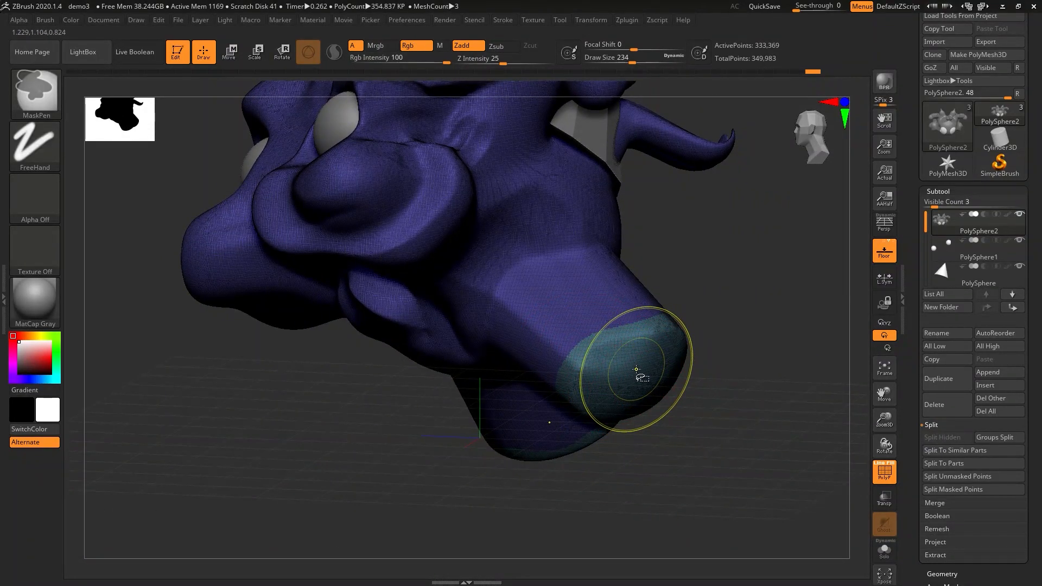
# - Isolate the stump-tip polygroup to check it, and bring the rest of the head back into view
pyautogui.keyDown('ctrl'); pyautogui.keyDown('shift'); pyautogui.click(641, 373); pyautogui.keyUp('shift'); pyautogui.keyUp('ctrl')
pyautogui.press('ctrl')
pyautogui.press('ctrl')
pyautogui.keyDown('ctrl'); pyautogui.click(759, 282); pyautogui.keyUp('ctrl')
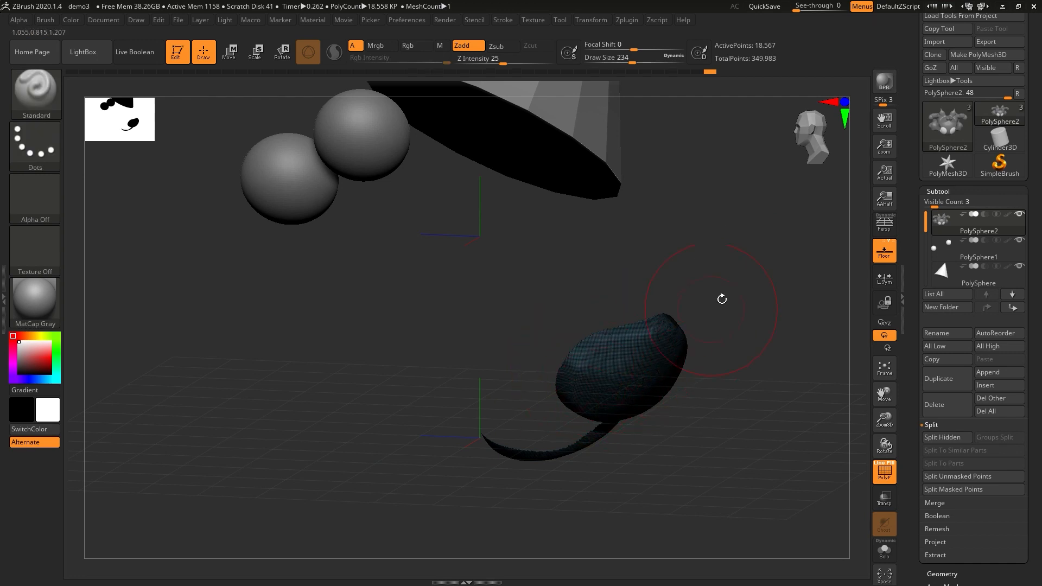
pyautogui.keyDown('ctrl'); pyautogui.keyDown('shift'); pyautogui.click(749, 256); pyautogui.keyUp('shift'); pyautogui.keyUp('ctrl')
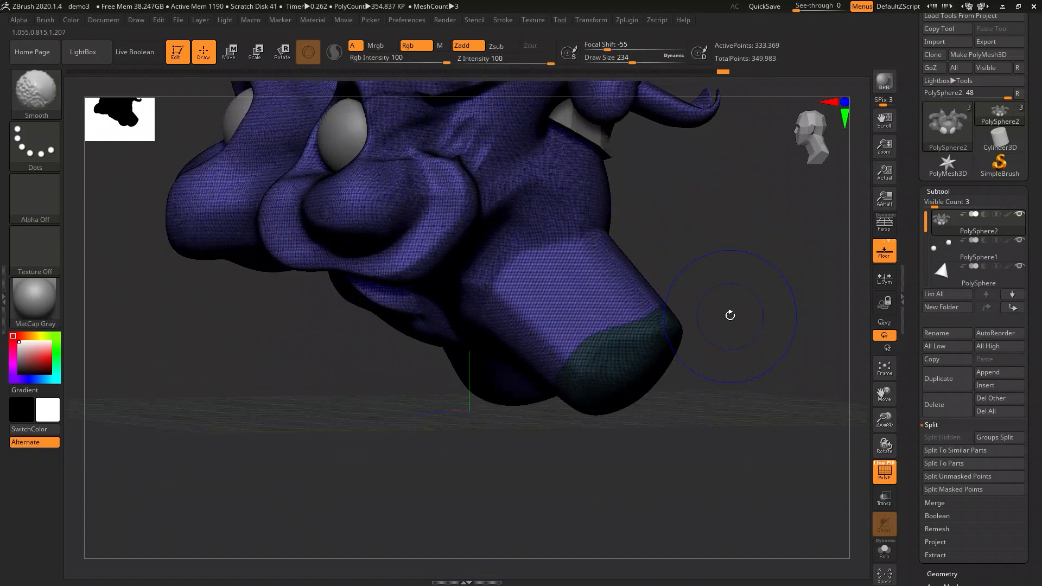
# - Turn off the polyframe display, invert the mask on the head and clear the mask completely
pyautogui.hotkey('shift', 'f')
pyautogui.moveTo(728, 285); pyautogui.dragTo(639, 323)
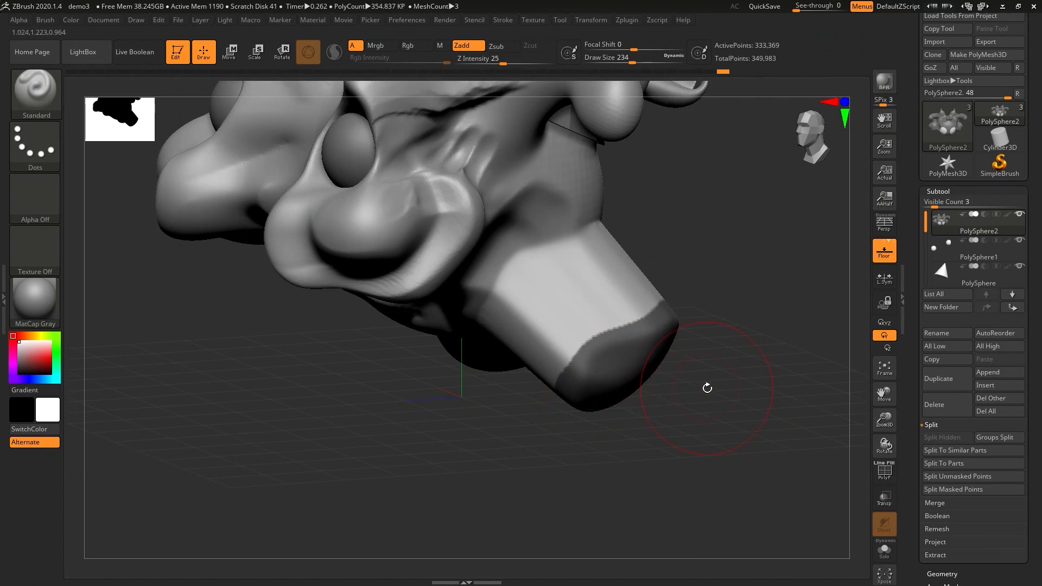
pyautogui.moveTo(707, 387); pyautogui.dragTo(714, 350)
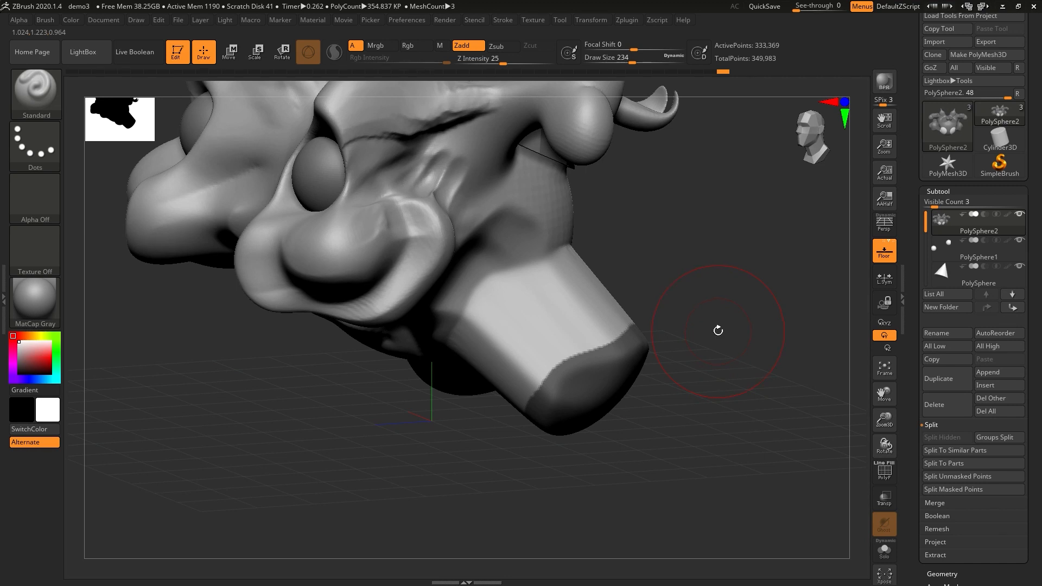
pyautogui.press('ctrl')
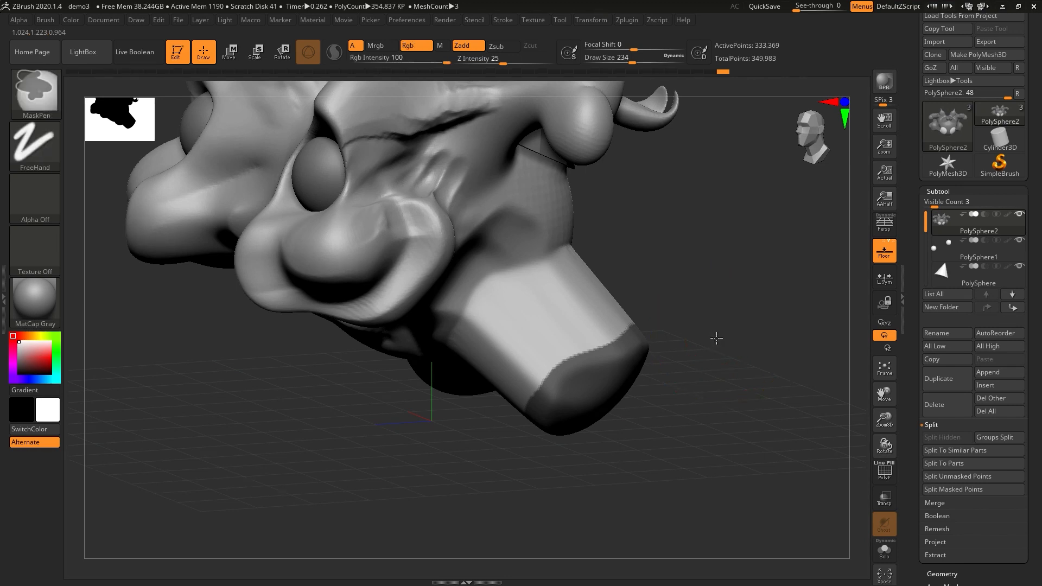
pyautogui.keyDown('ctrl'); pyautogui.click(716, 338); pyautogui.keyUp('ctrl')
pyautogui.moveTo(713, 347); pyautogui.dragTo(716, 365)
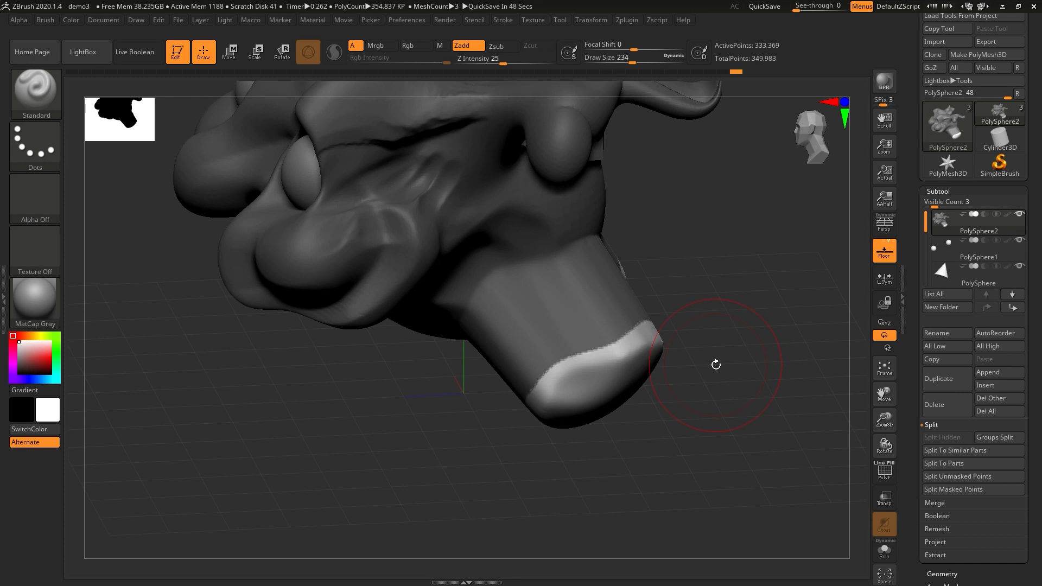
pyautogui.press('ctrl')
pyautogui.keyDown('ctrl'); pyautogui.moveTo(715, 348); pyautogui.dragTo(750, 382); pyautogui.keyUp('ctrl')
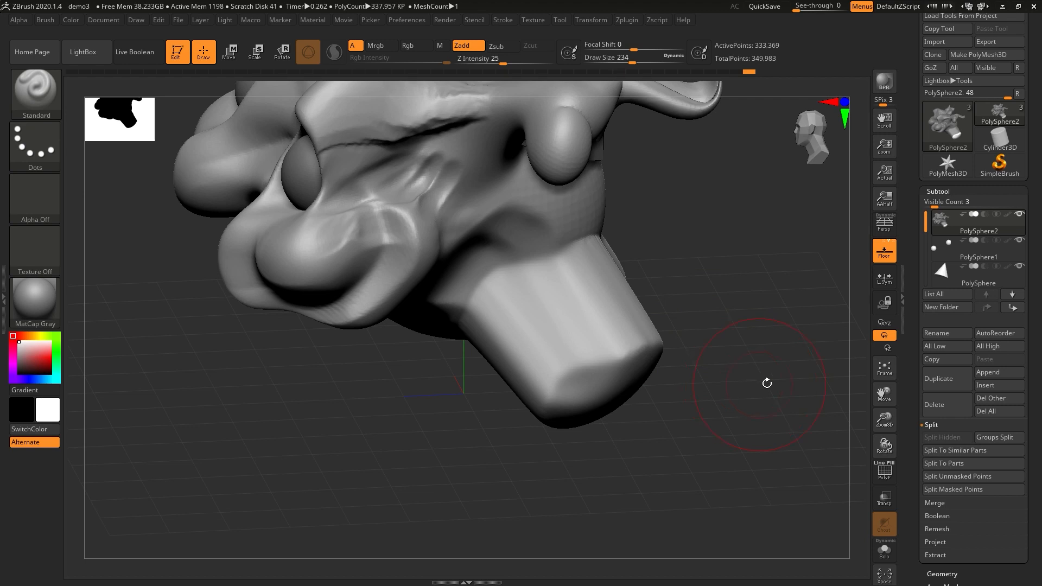
# - Display the polygroups, isolate the stump tips and separate them from the head into their own subtool with Split Hidden
pyautogui.hotkey('shift', 'f')
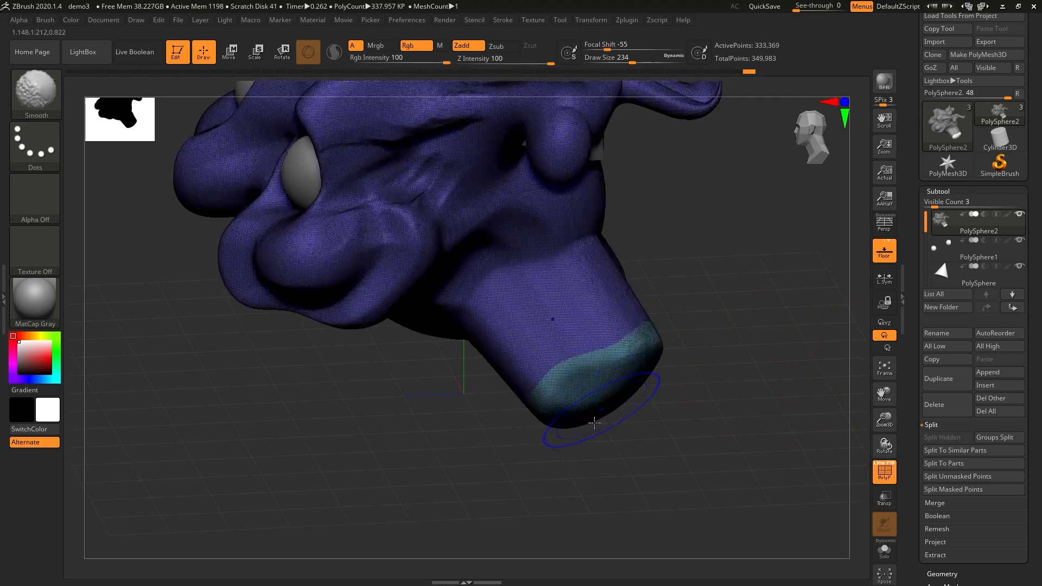
pyautogui.moveTo(604, 396)
pyautogui.mouseDown(button='right')
pyautogui.moveTo(608, 352)
pyautogui.moveTo(608, 378)
pyautogui.mouseUp(button='right')
pyautogui.hotkey('ctrl', 'shift')
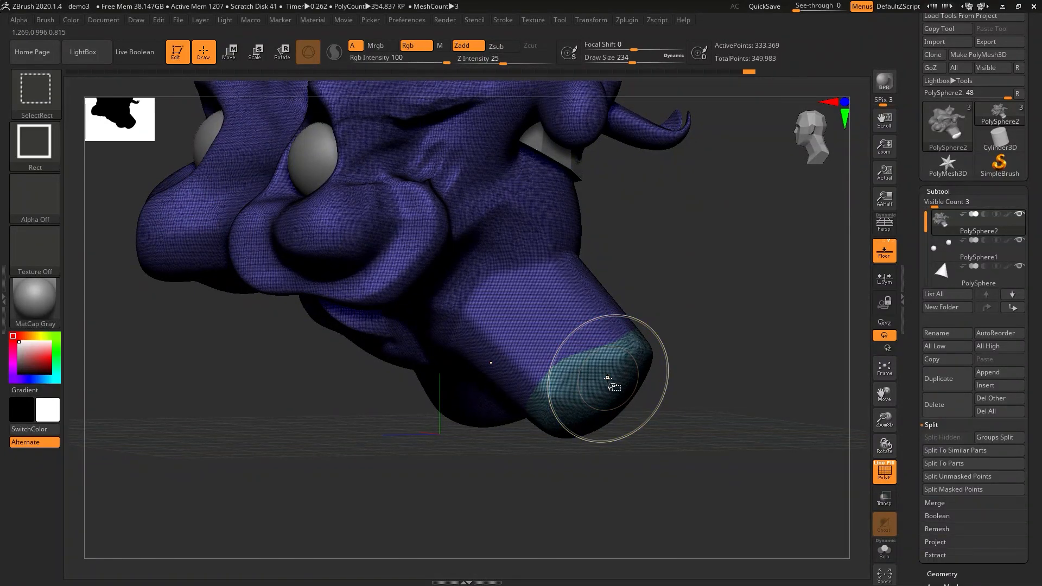
pyautogui.keyDown('ctrl'); pyautogui.keyDown('shift'); pyautogui.click(608, 379); pyautogui.keyUp('shift'); pyautogui.keyUp('ctrl')
pyautogui.moveTo(608, 378)
pyautogui.mouseDown(button='right')
pyautogui.moveTo(602, 392)
pyautogui.moveTo(839, 364)
pyautogui.mouseUp(button='right')
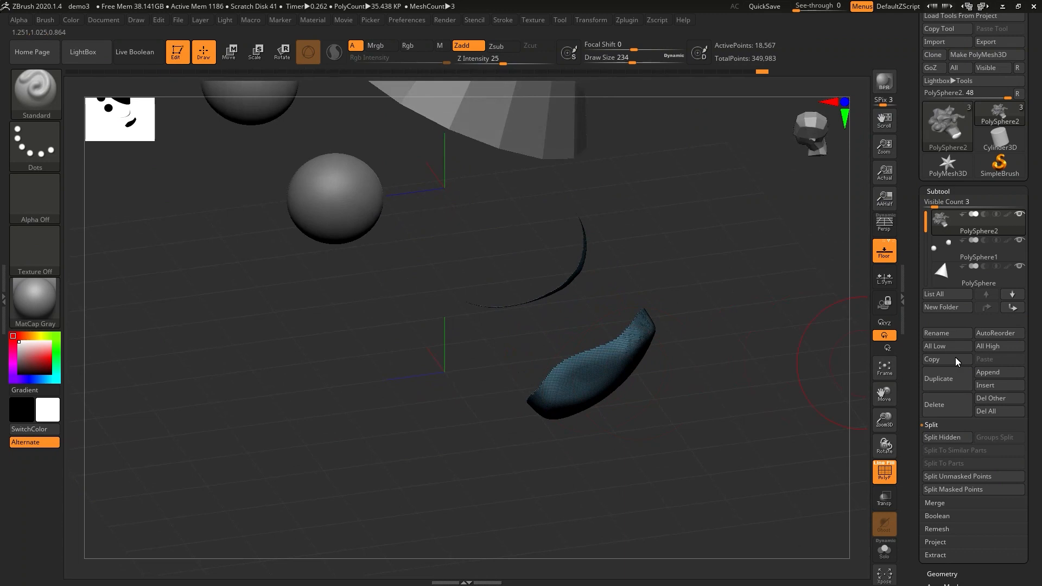
pyautogui.click(943, 437)
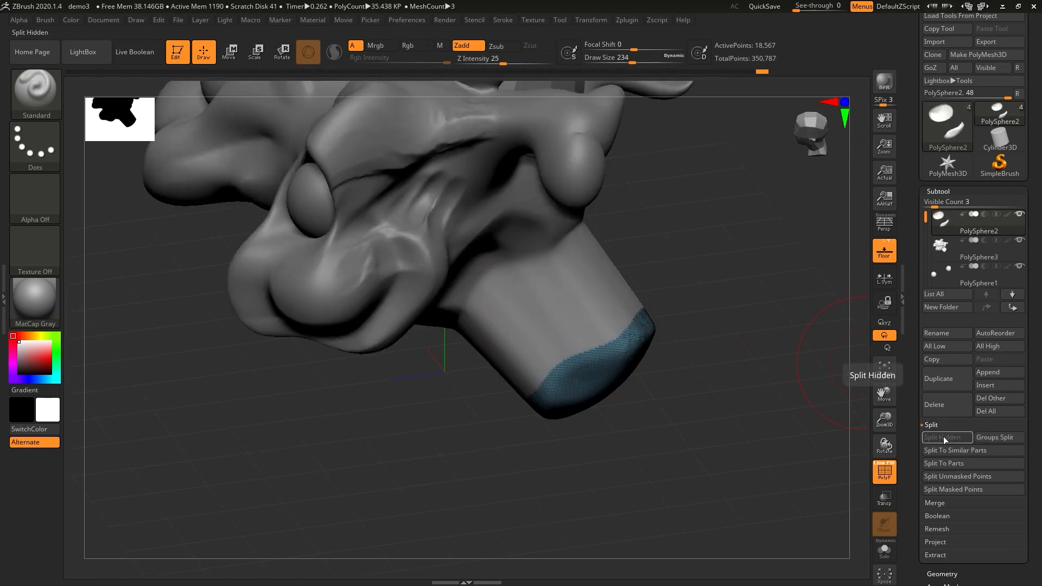
# - Check the split by hiding the head and eyeball subtools and making both visible again
pyautogui.moveTo(691, 412); pyautogui.dragTo(624, 348, button='right')
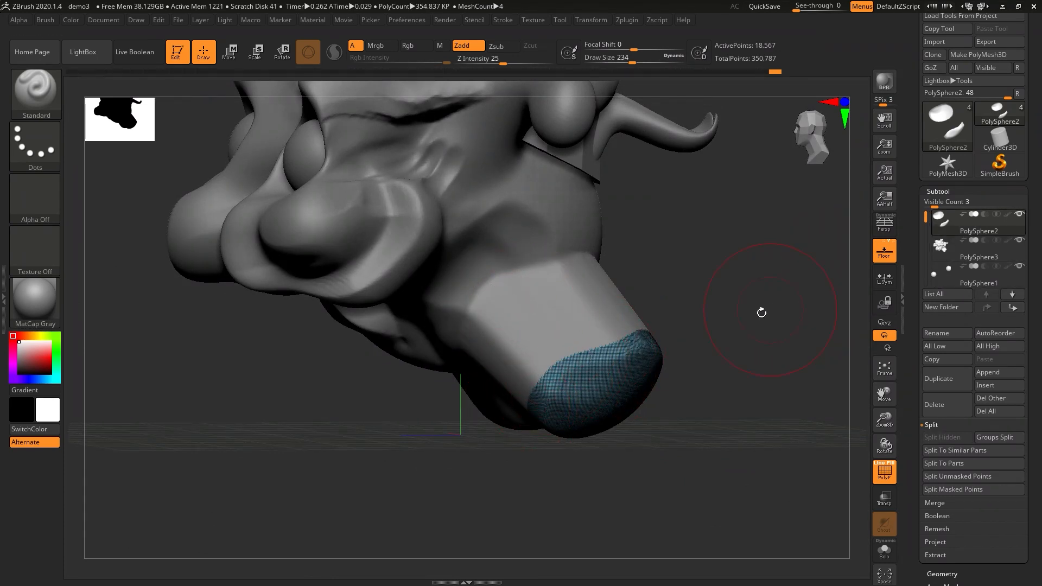
pyautogui.moveTo(731, 305); pyautogui.dragTo(770, 315, button='right')
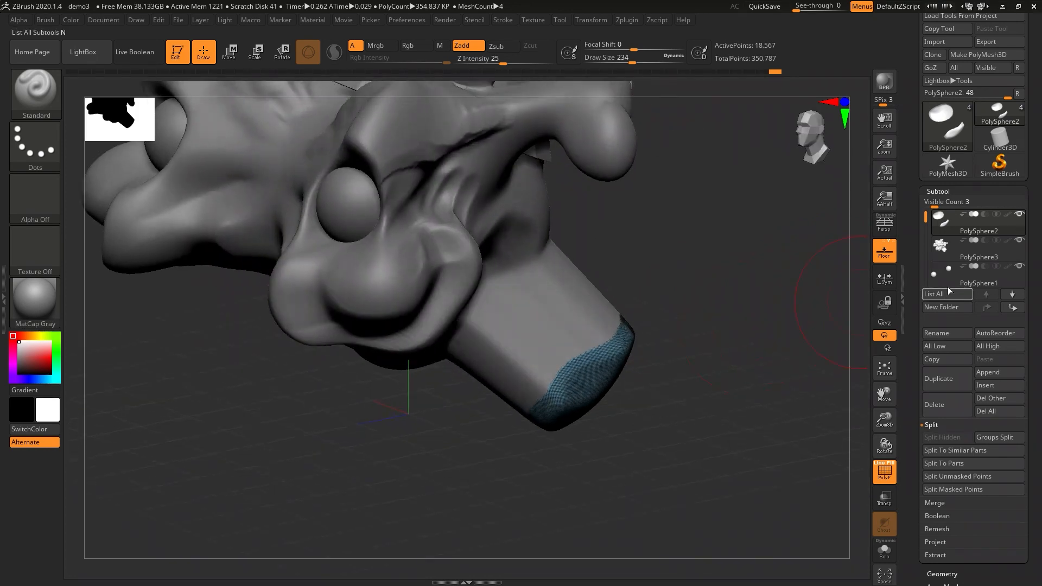
pyautogui.moveTo(947, 224)
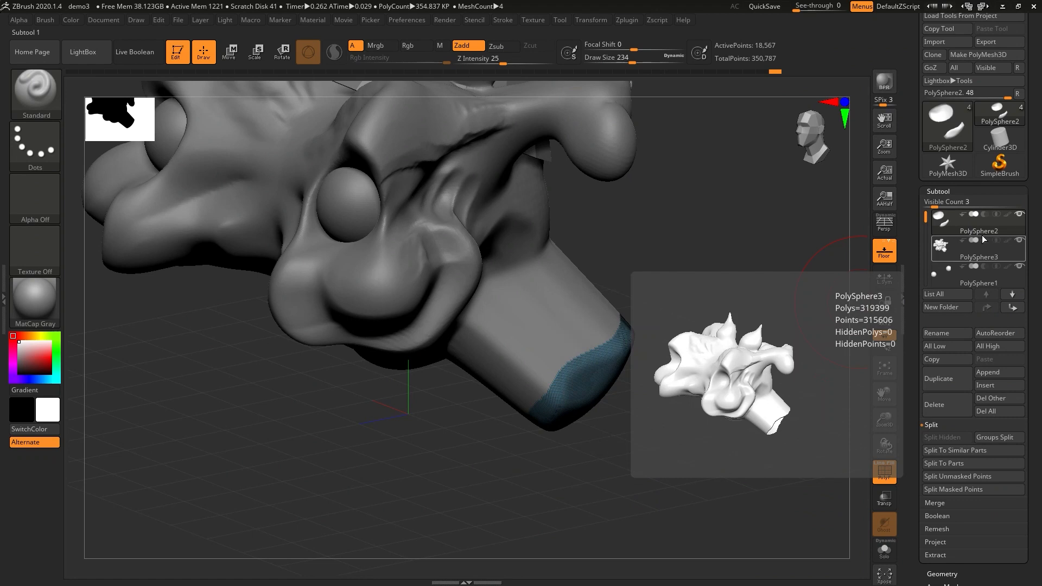
pyautogui.click(1019, 241)
pyautogui.click(1020, 267)
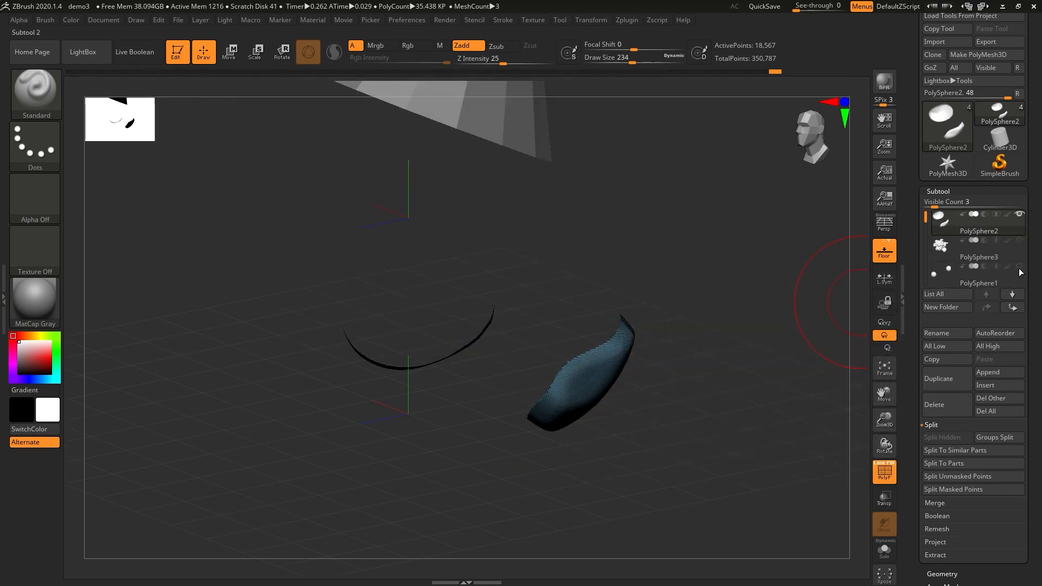
pyautogui.moveTo(699, 335); pyautogui.dragTo(694, 336)
pyautogui.click(1020, 267)
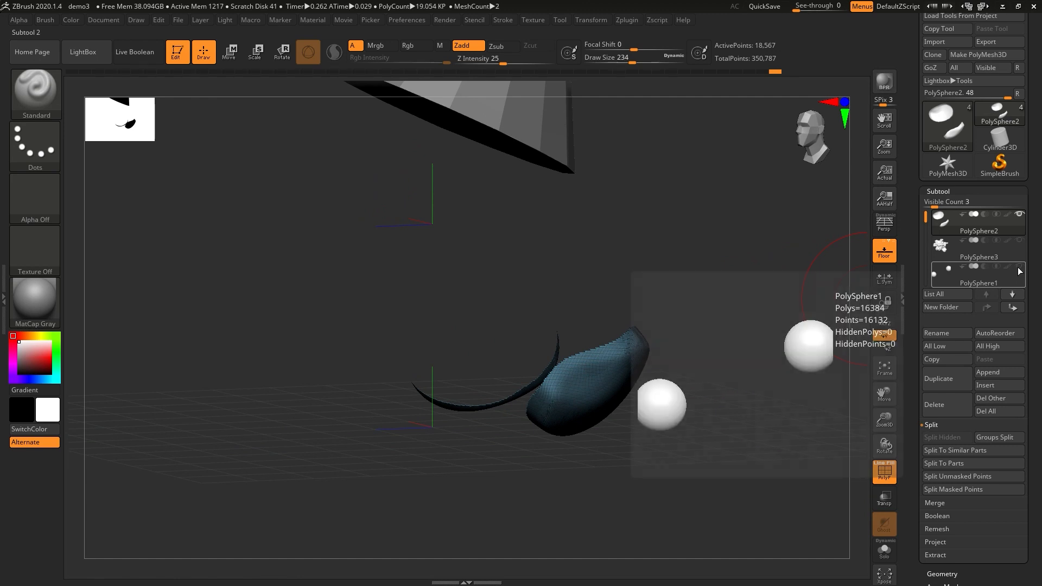
pyautogui.click(1019, 240)
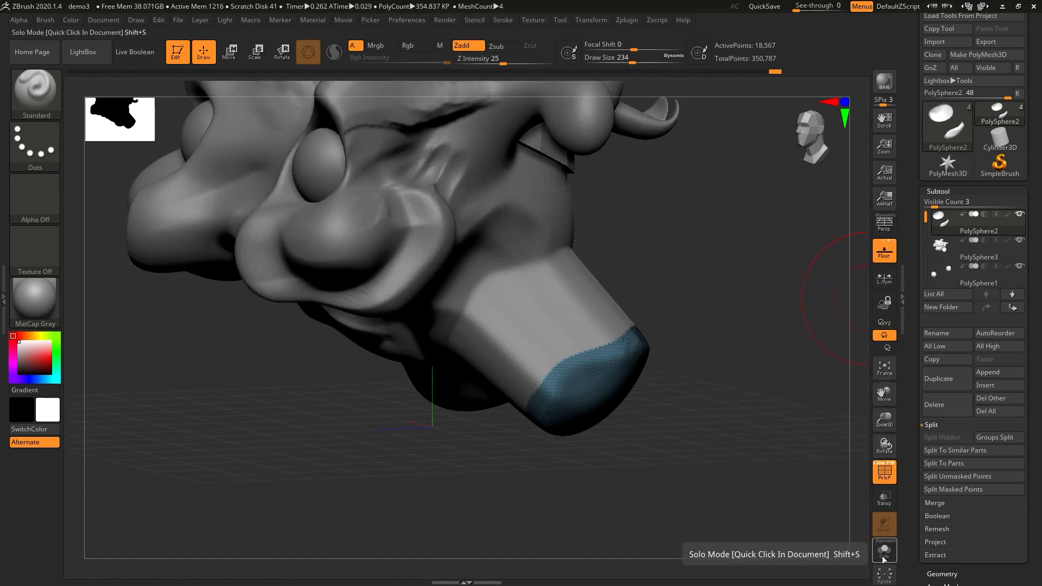
# - Show the stump-tip subtool alone in Solo mode and examine its hollow shells with the polyframe display off
pyautogui.click(884, 557)
pyautogui.moveTo(694, 430); pyautogui.dragTo(761, 321)
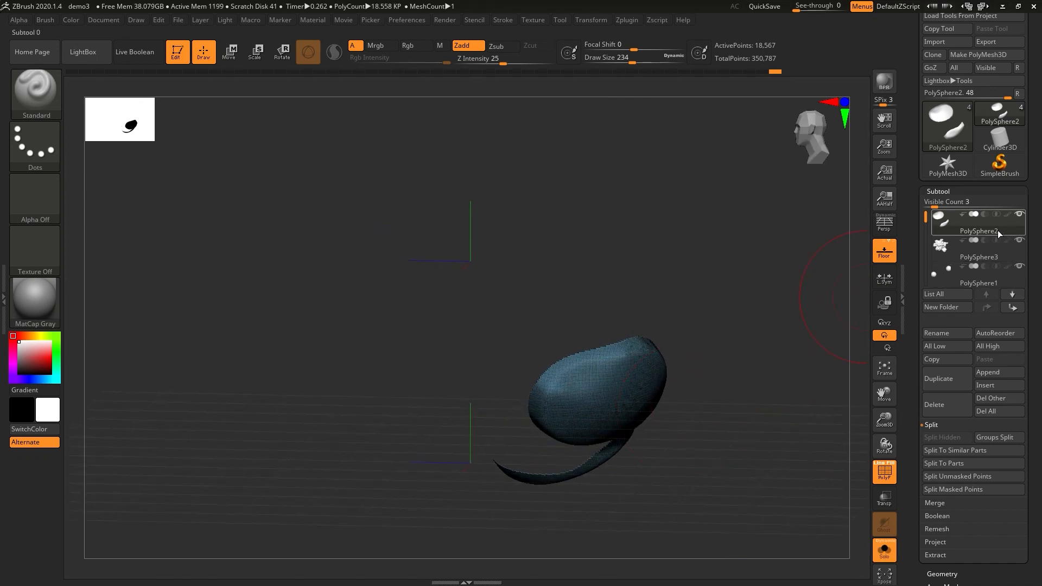
pyautogui.keyDown('alt'); pyautogui.moveTo(673, 344); pyautogui.dragTo(651, 287); pyautogui.keyUp('alt')
pyautogui.moveTo(651, 287); pyautogui.dragTo(567, 378, button='right')
pyautogui.hotkey('shift', 'f')
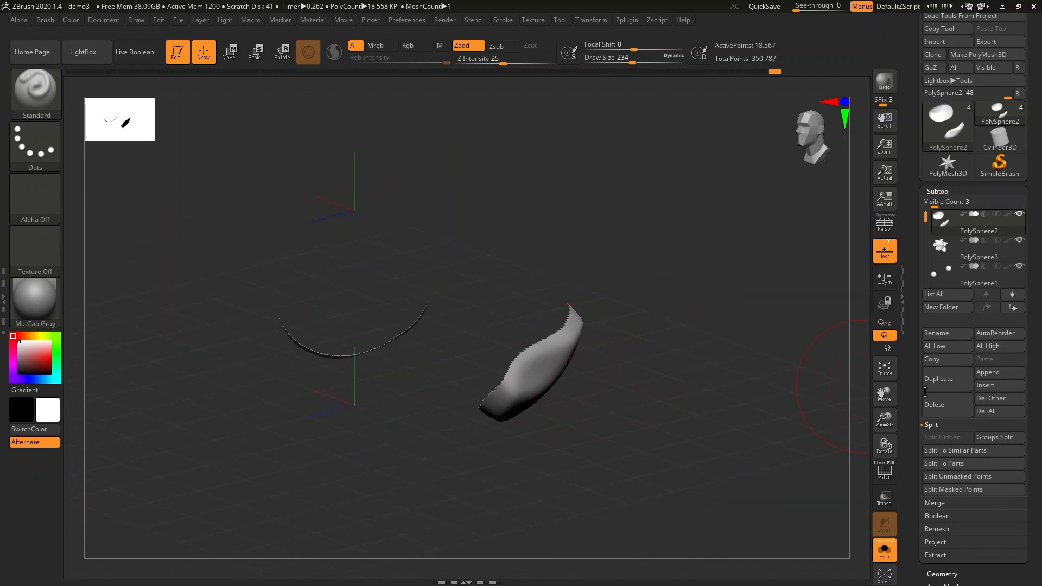
# - Cap the open backs of the stump tips with Close Holes and turn on the polyframe display to inspect the caps
pyautogui.moveTo(1039, 418); pyautogui.dragTo(1039, 333)
pyautogui.click(947, 319)
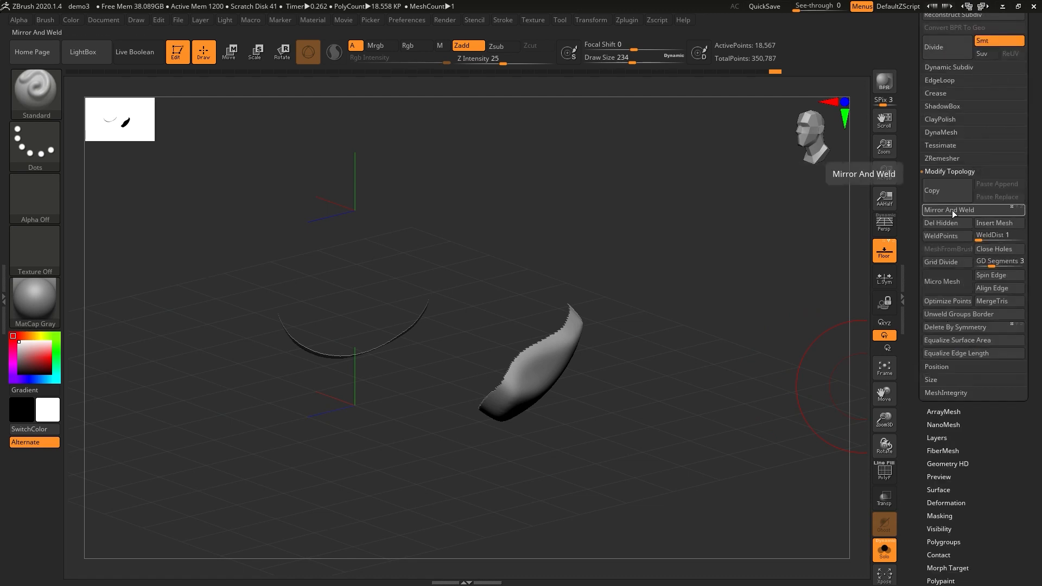
pyautogui.click(995, 249)
pyautogui.moveTo(559, 396)
pyautogui.keyDown('shift'); pyautogui.mouseDown()
pyautogui.moveTo(621, 434)
pyautogui.moveTo(601, 429)
pyautogui.moveTo(535, 326)
pyautogui.moveTo(572, 442)
pyautogui.mouseUp(); pyautogui.keyUp('shift')
pyautogui.hotkey('shift', 'f')
pyautogui.press('ctrl')
pyautogui.moveTo(653, 329)
pyautogui.keyDown('ctrl'); pyautogui.mouseDown()
pyautogui.moveTo(637, 333)
pyautogui.moveTo(684, 347)
pyautogui.moveTo(653, 331)
pyautogui.moveTo(685, 419)
pyautogui.mouseUp(); pyautogui.keyUp('ctrl')
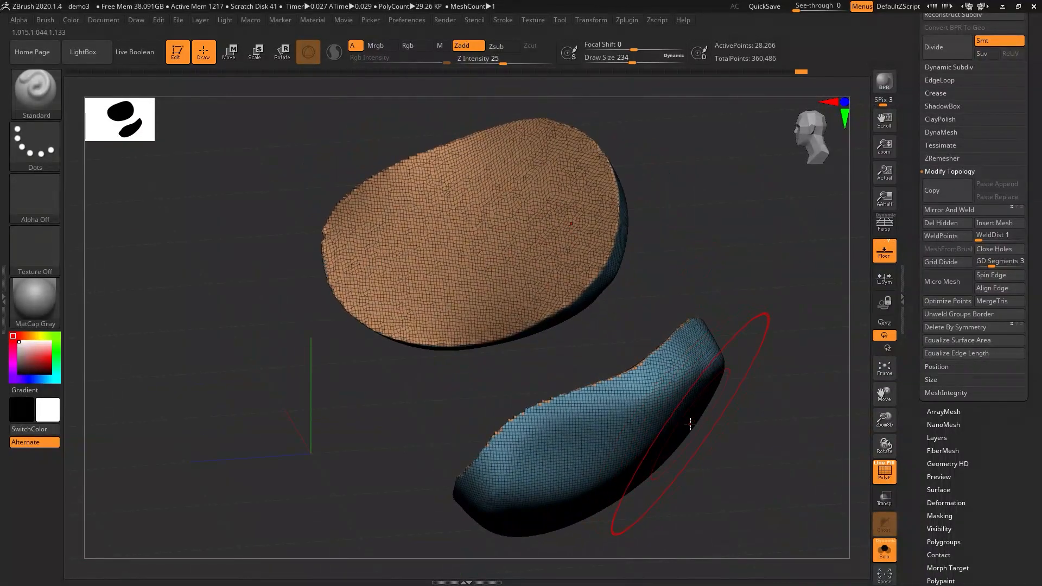
# - Switch to the head subtool, cap its open stump ends with Close Holes and leave Solo mode with the polyframe display off
pyautogui.keyDown('alt'); pyautogui.click(691, 424); pyautogui.keyUp('alt')
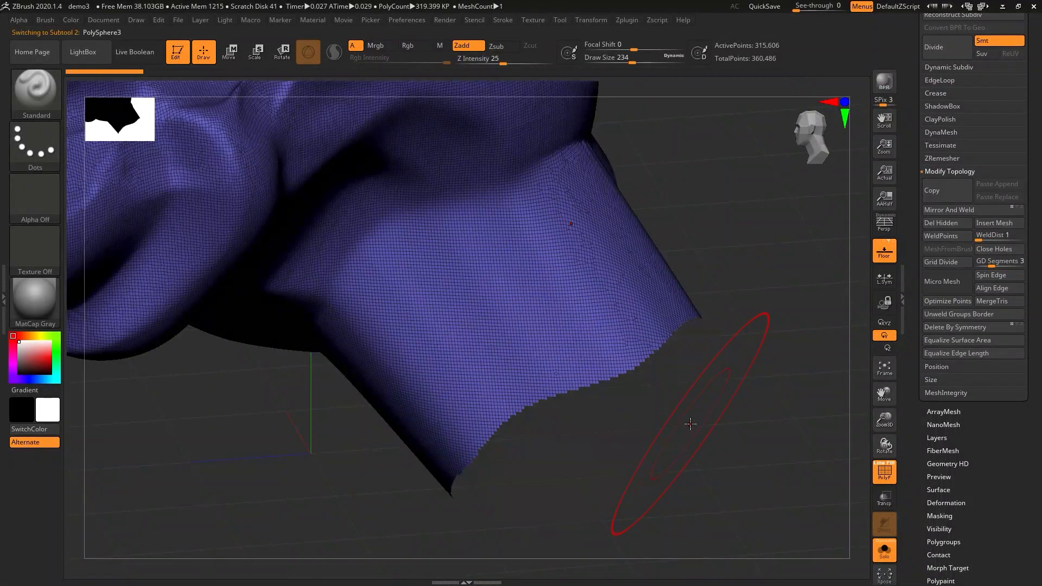
pyautogui.keyDown('ctrl'); pyautogui.moveTo(727, 415); pyautogui.dragTo(785, 322, button='right'); pyautogui.keyUp('ctrl')
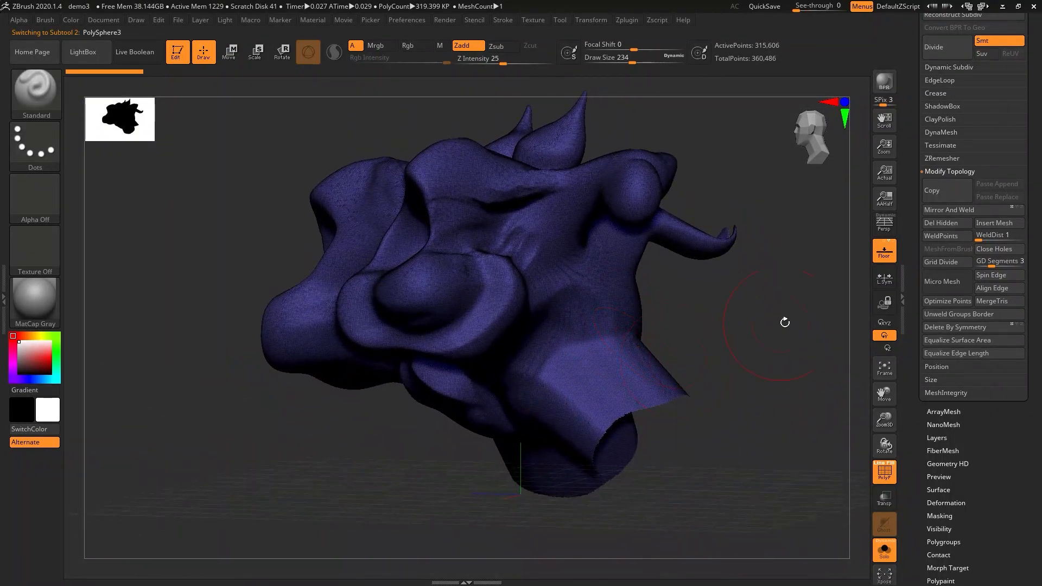
pyautogui.click(1008, 249)
pyautogui.moveTo(665, 416); pyautogui.dragTo(829, 542, button='right')
pyautogui.hotkey('shift', 'f')
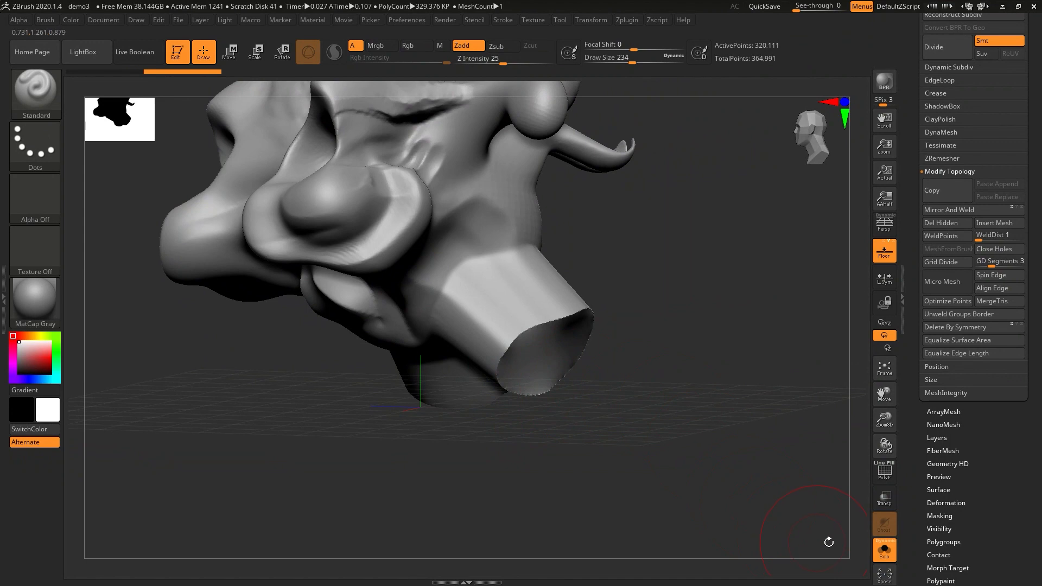
pyautogui.click(885, 550)
pyautogui.moveTo(654, 409); pyautogui.dragTo(569, 377, button='right')
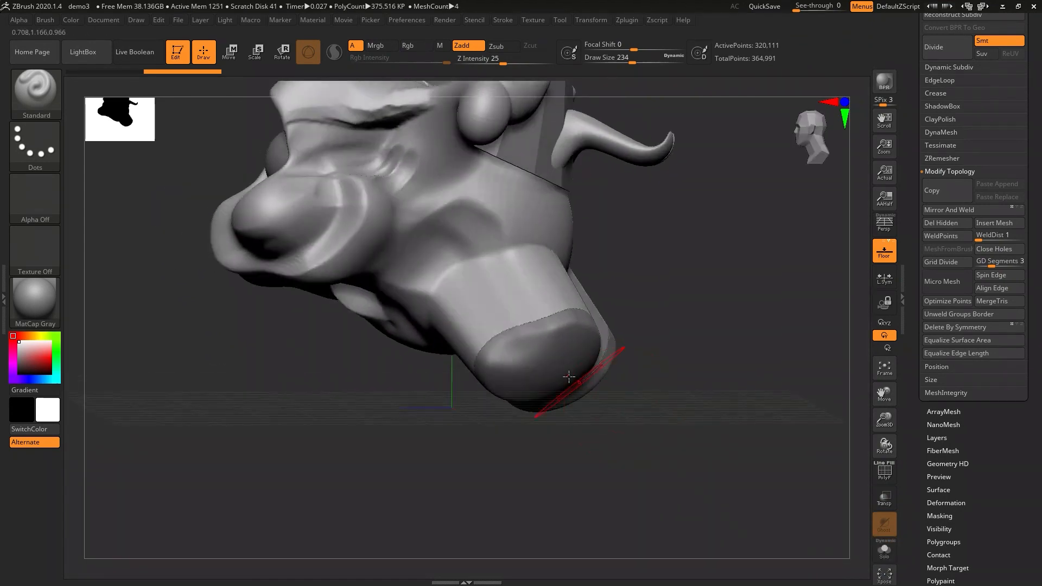
# - Select the stump-tip subtool, scale the tips down and reposition them with the Gizmo so they sit within the stump ends
pyautogui.keyDown('alt'); pyautogui.click(545, 355); pyautogui.keyUp('alt')
pyautogui.moveTo(546, 355)
pyautogui.keyDown('ctrl'); pyautogui.mouseDown(button='right')
pyautogui.moveTo(574, 423)
pyautogui.moveTo(607, 423)
pyautogui.moveTo(627, 455)
pyautogui.mouseUp(button='right'); pyautogui.keyUp('ctrl')
pyautogui.press('w')
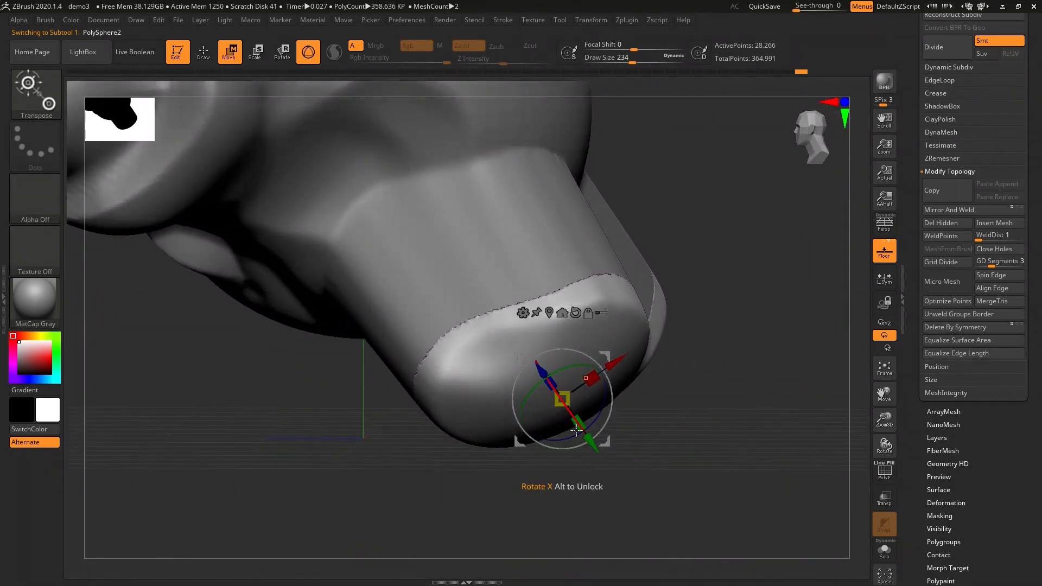
pyautogui.moveTo(564, 396); pyautogui.dragTo(549, 382)
pyautogui.moveTo(546, 380)
pyautogui.mouseDown(button='right')
pyautogui.moveTo(565, 446)
pyautogui.moveTo(595, 470)
pyautogui.moveTo(581, 432)
pyautogui.moveTo(558, 412)
pyautogui.moveTo(554, 384)
pyautogui.mouseUp(button='right')
pyautogui.moveTo(503, 350); pyautogui.dragTo(495, 343)
pyautogui.moveTo(492, 356); pyautogui.dragTo(567, 304, button='right')
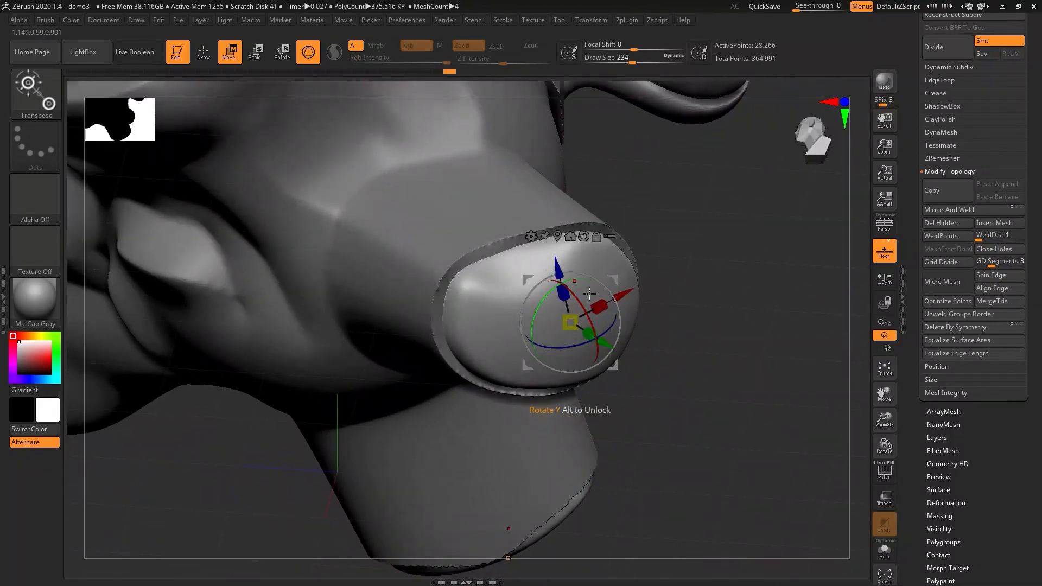
pyautogui.moveTo(570, 323); pyautogui.dragTo(579, 309)
pyautogui.moveTo(579, 308); pyautogui.dragTo(543, 302, button='right')
pyautogui.moveTo(523, 278); pyautogui.dragTo(521, 278)
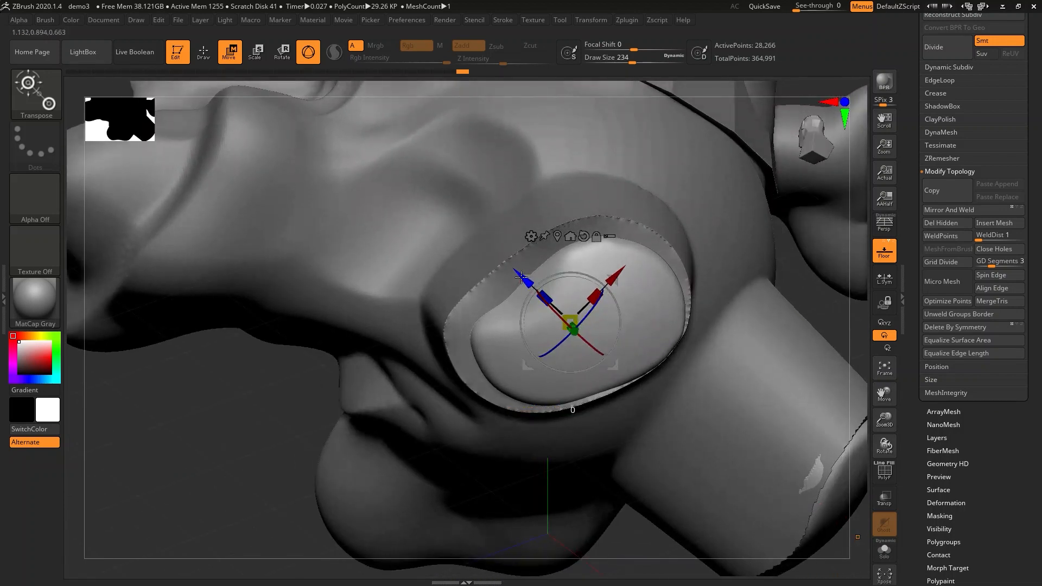